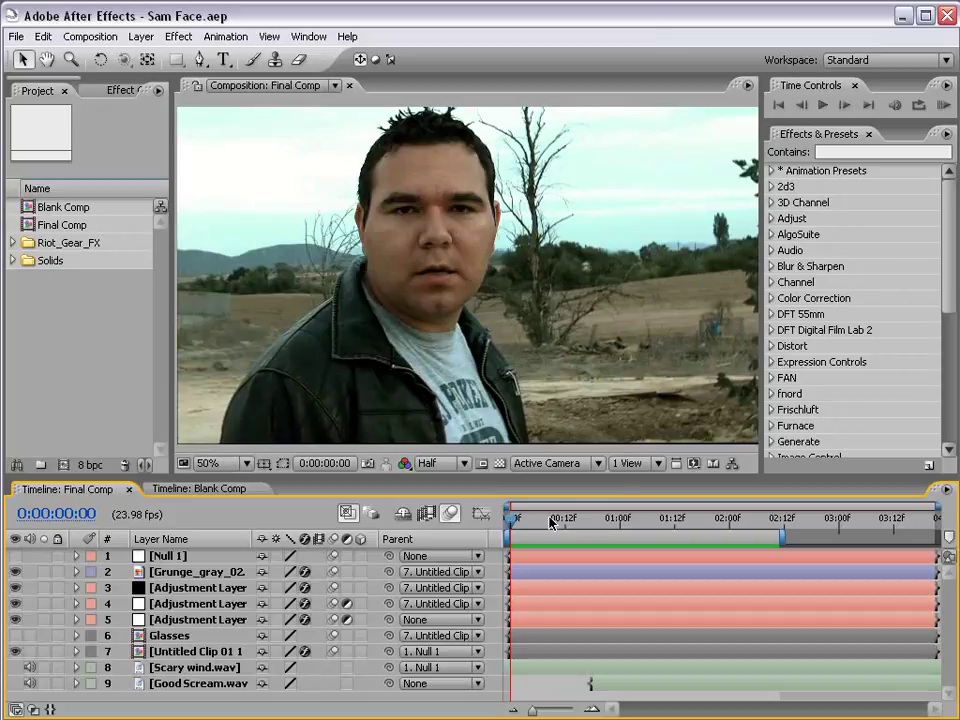
# Step: Preview the finished Final Comp from its start and scrub through the screaming face transformation
pyautogui.press('space')
pyautogui.moveTo(514, 517); pyautogui.dragTo(675, 540)
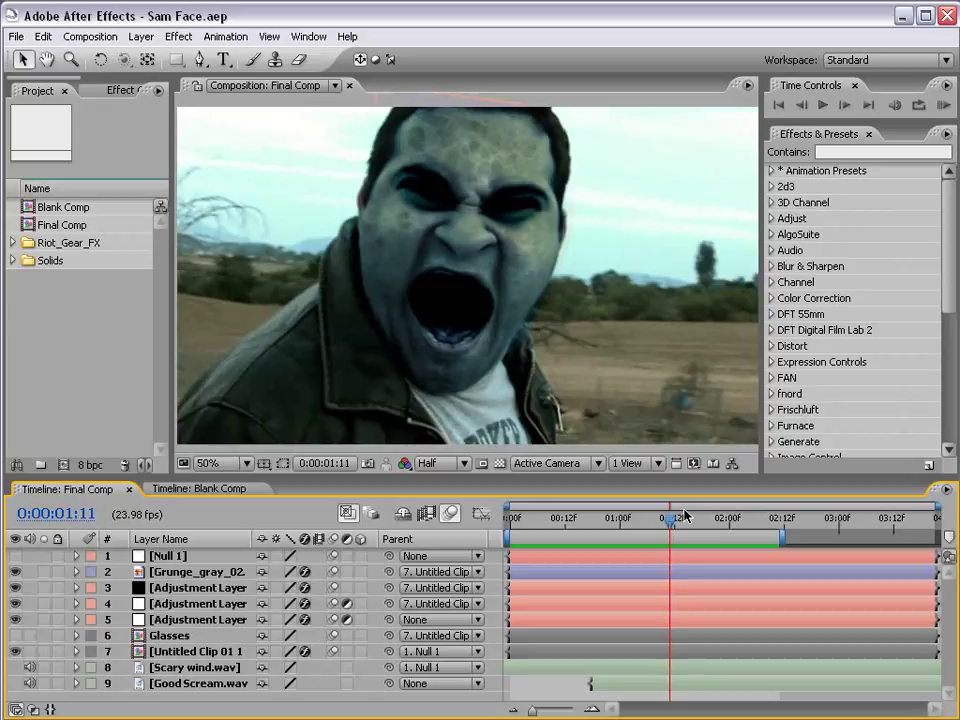
pyautogui.moveTo(677, 517); pyautogui.dragTo(193, 505)
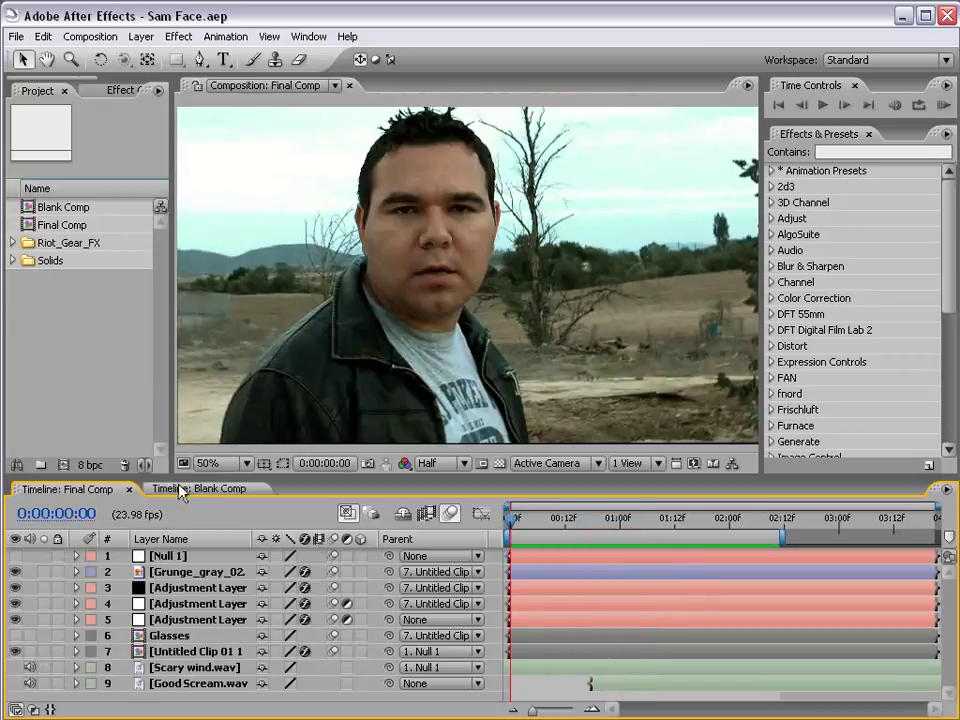
# Step: Examine the untreated footage in Blank Comp, especially the screaming face around 0:00:01:09, and return to the first frame
pyautogui.click(195, 490)
pyautogui.moveTo(519, 521); pyautogui.dragTo(669, 542)
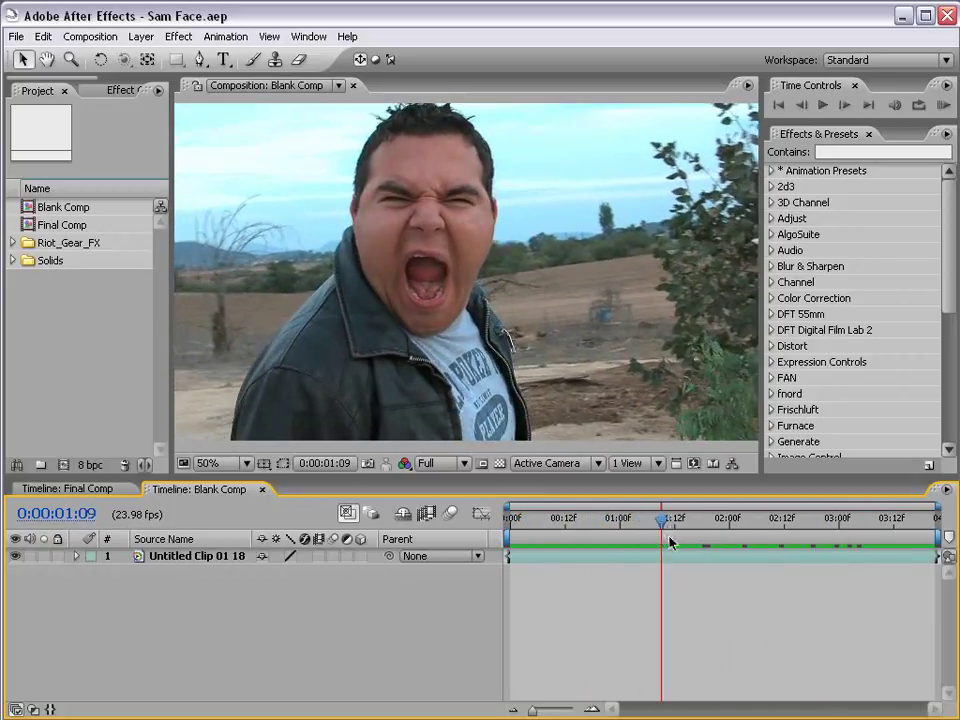
pyautogui.scroll(2, 422, 289)
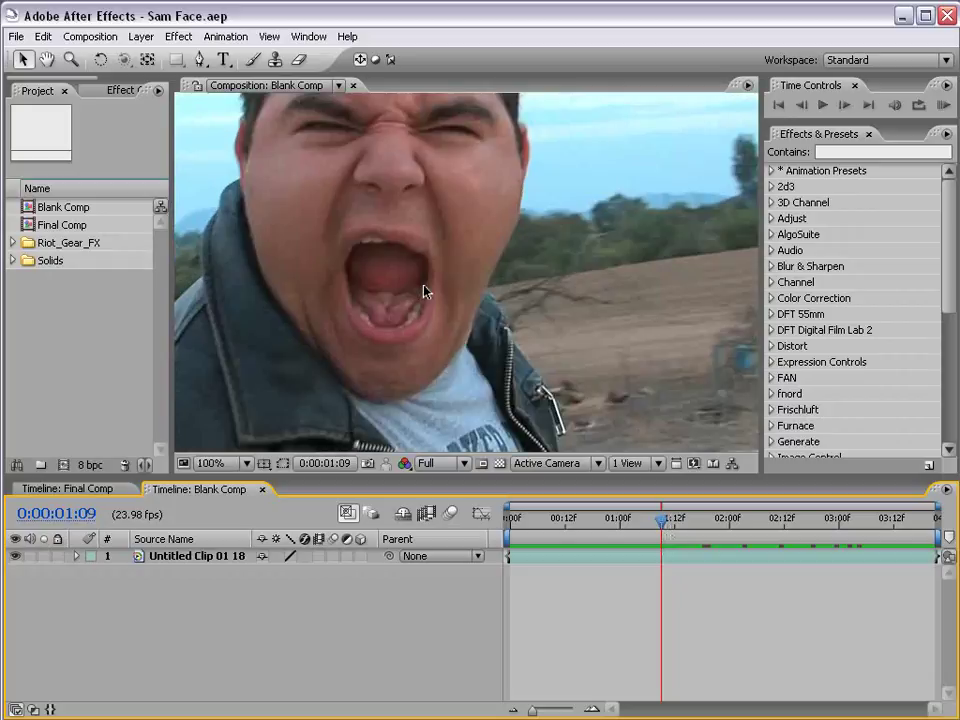
pyautogui.scroll(-2, 425, 291)
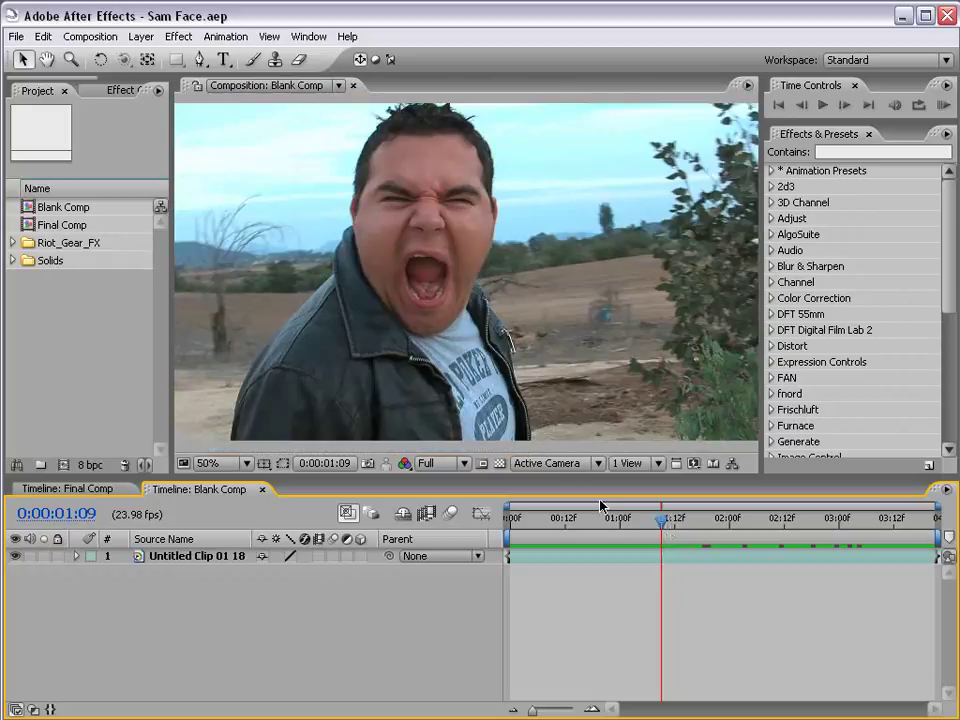
pyautogui.press('Home')
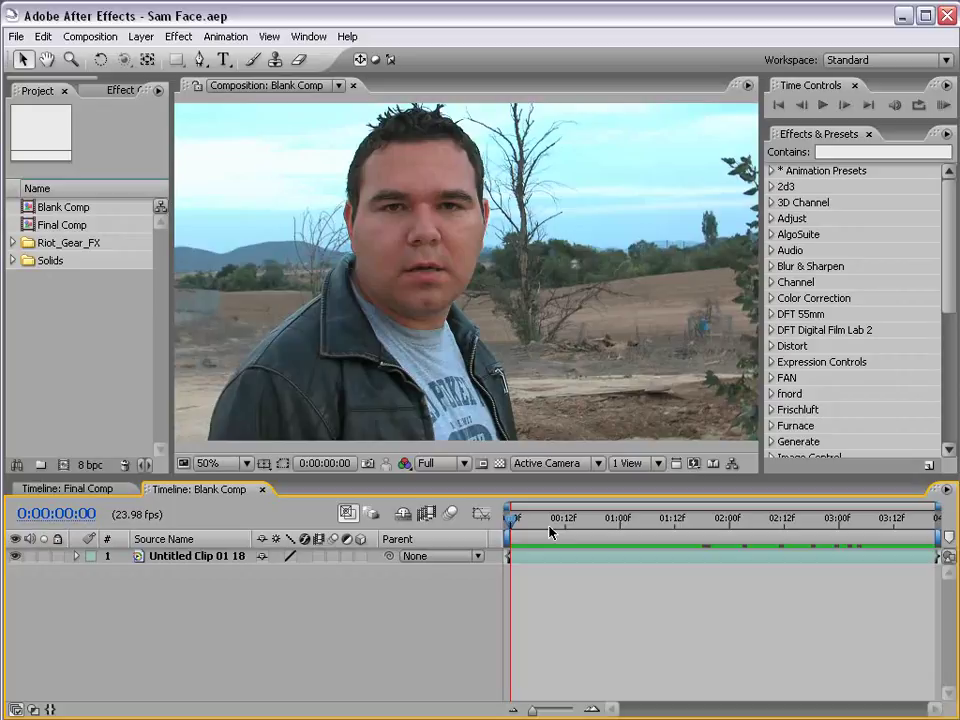
# Step: In Final Comp, hide the Grunge layer and three adjustment layers, show the Glasses layer for a preview, and save the project
pyautogui.click(76, 492)
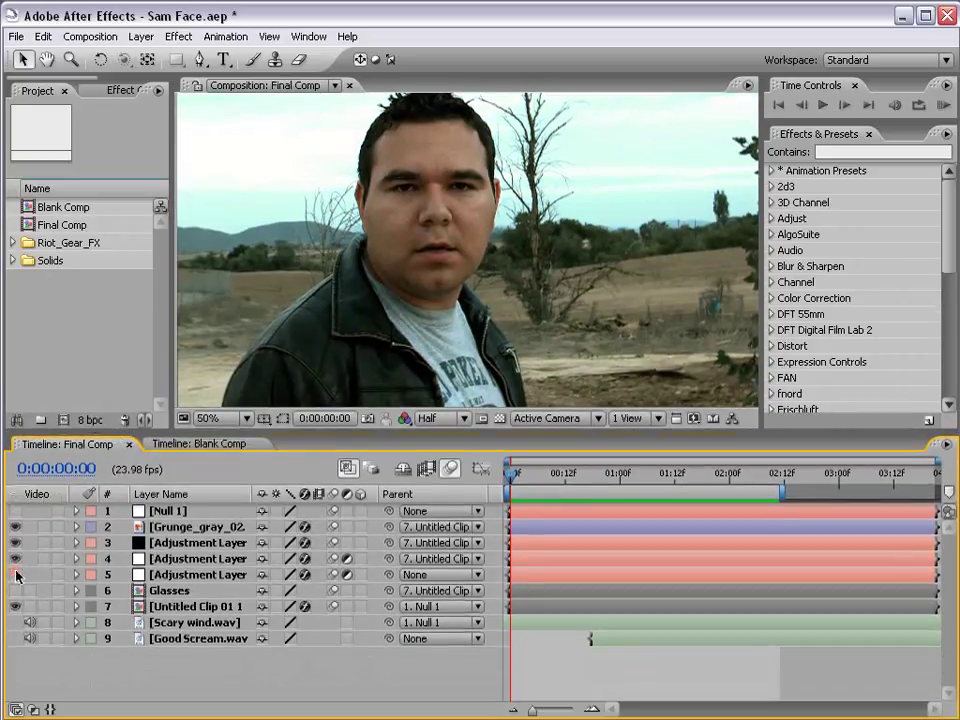
pyautogui.moveTo(15, 574); pyautogui.dragTo(14, 536)
pyautogui.click(15, 590)
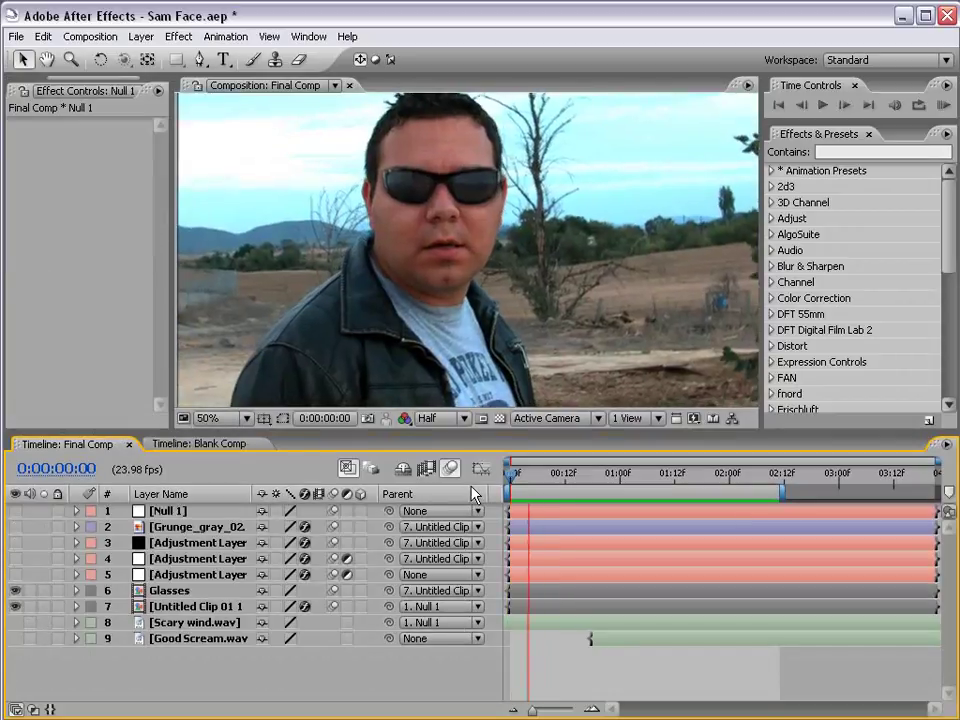
pyautogui.press('space')
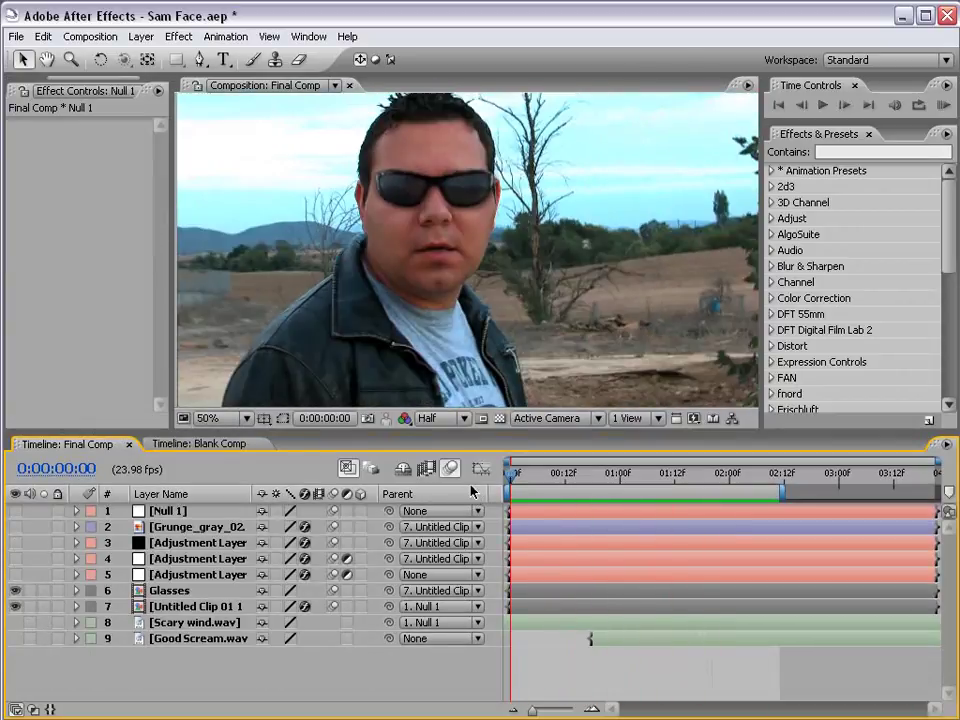
pyautogui.hotkey('ctrl', 's')
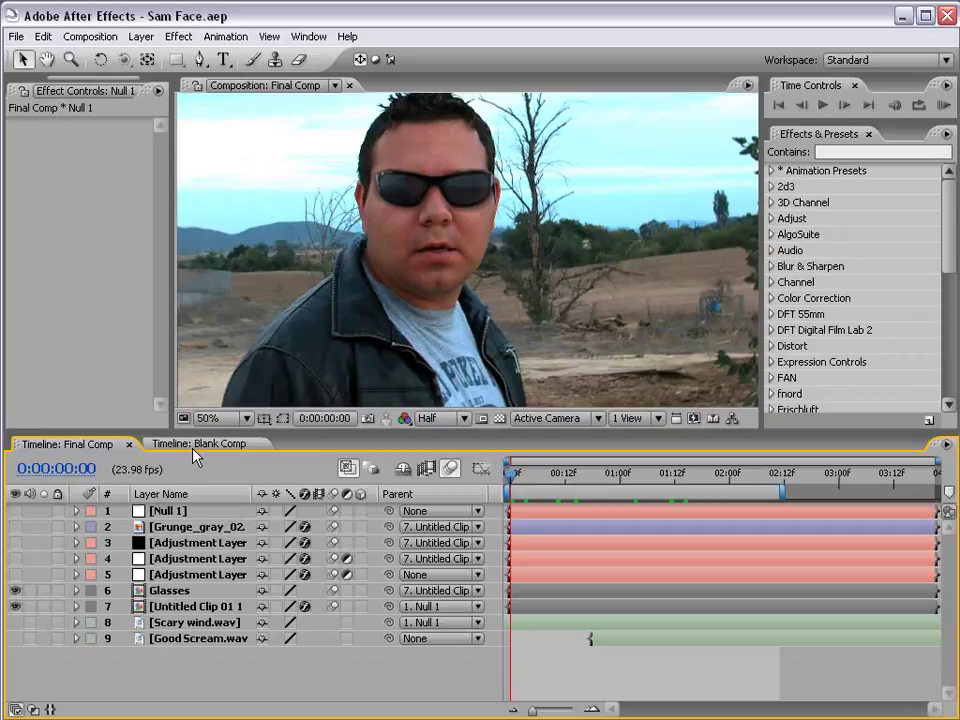
# Step: Select the Untitled Clip layer in Blank Comp at the first frame and display the Tracker Controls
pyautogui.click(198, 450)
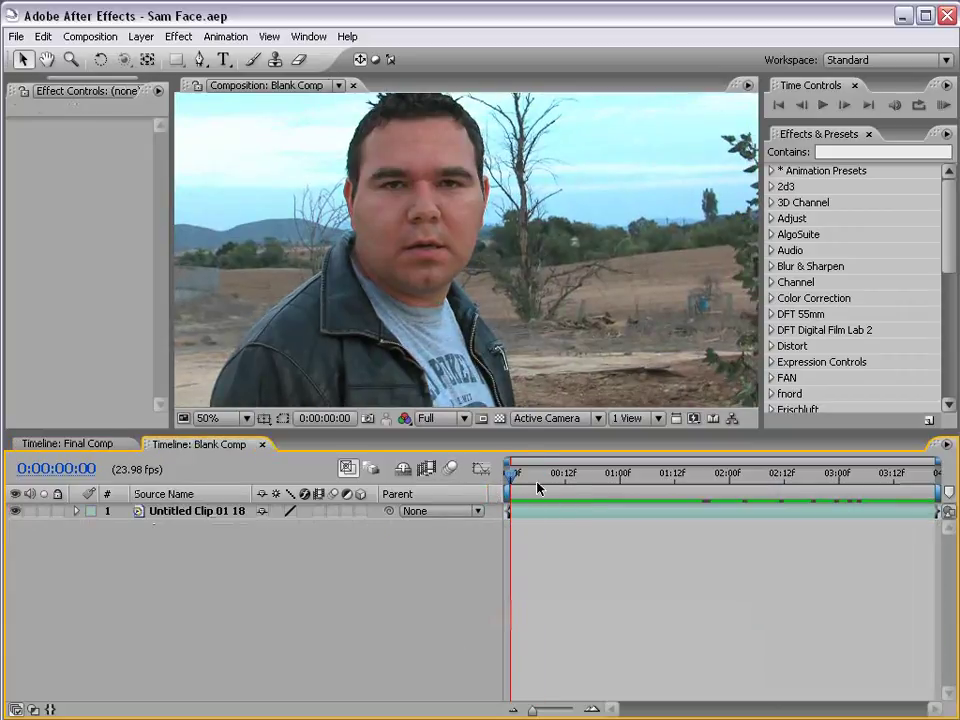
pyautogui.moveTo(538, 484); pyautogui.dragTo(497, 497)
pyautogui.click(855, 60)
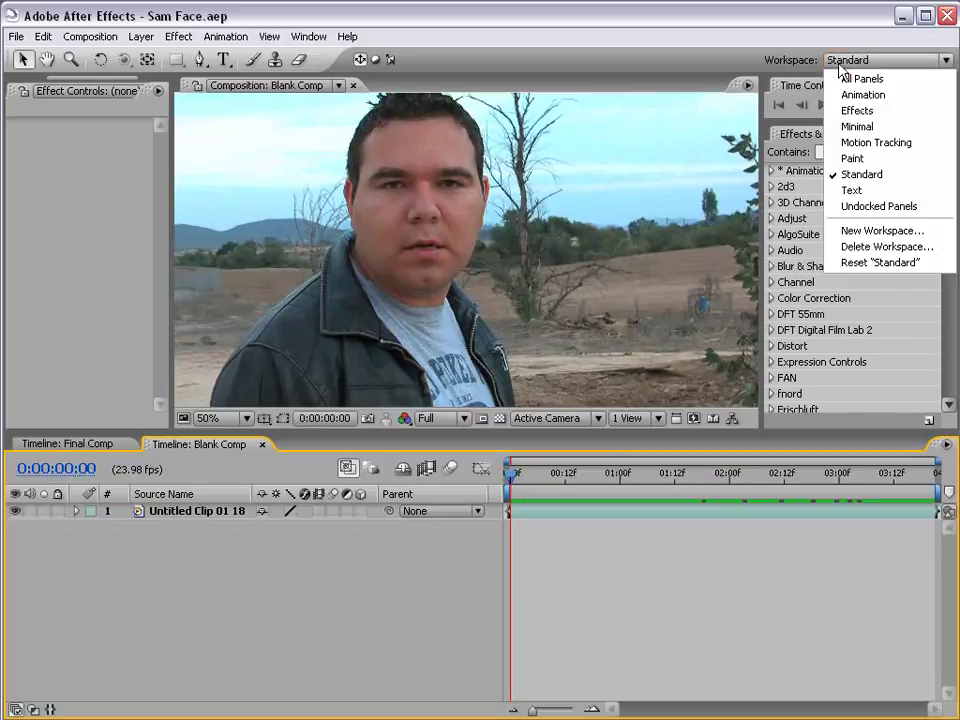
pyautogui.click(570, 512)
pyautogui.click(303, 37)
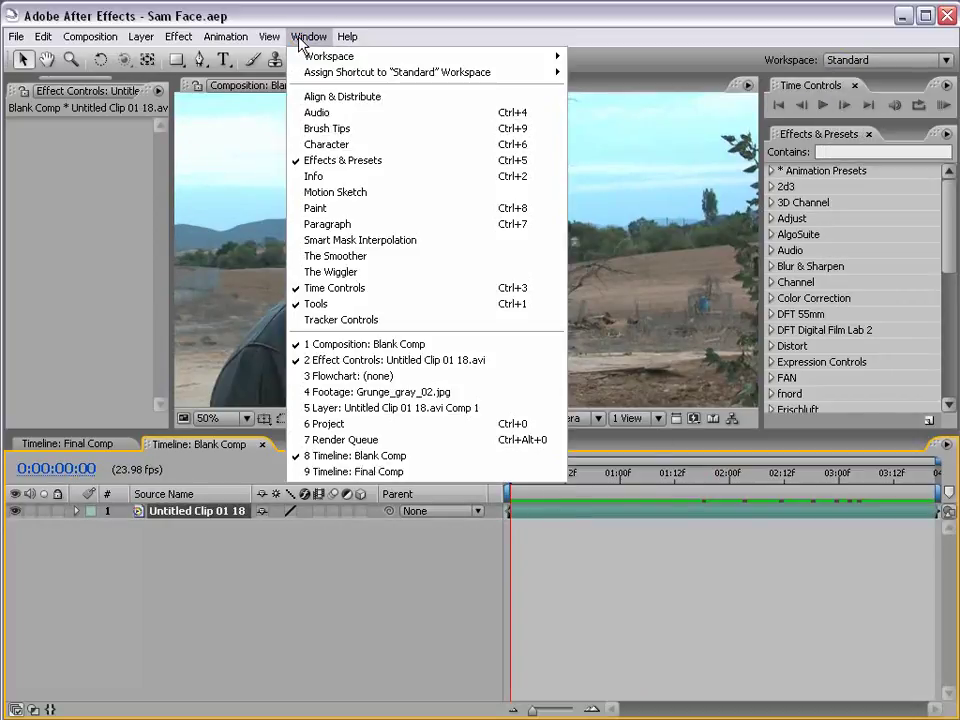
pyautogui.click(404, 320)
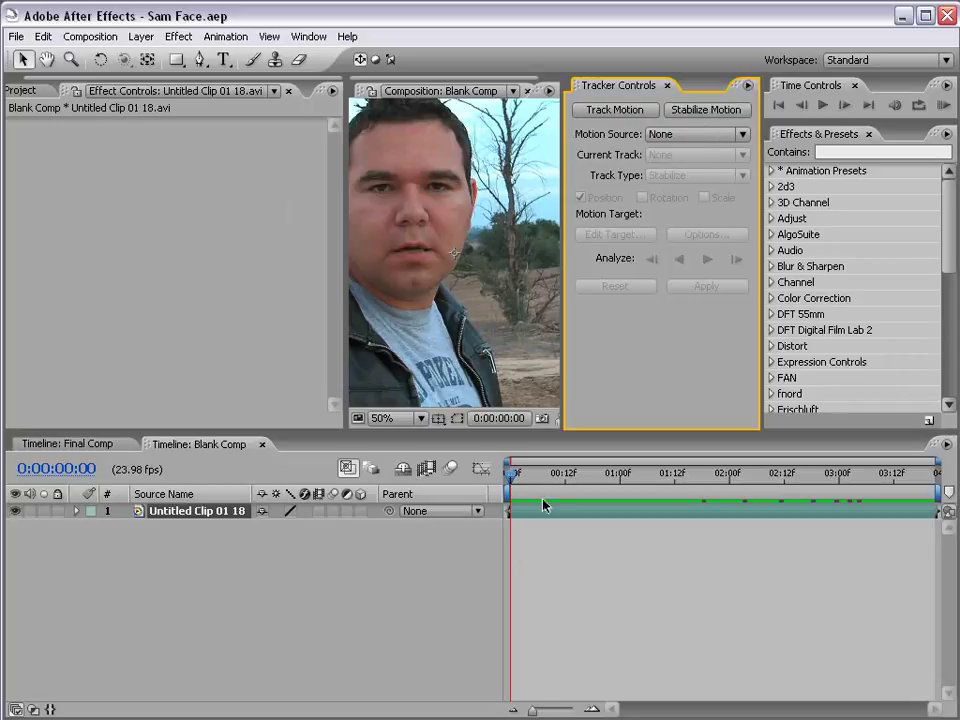
# Step: Start a Stabilize Motion track on the clip with Rotation enabled alongside Position, giving the layer view more width
pyautogui.click(697, 110)
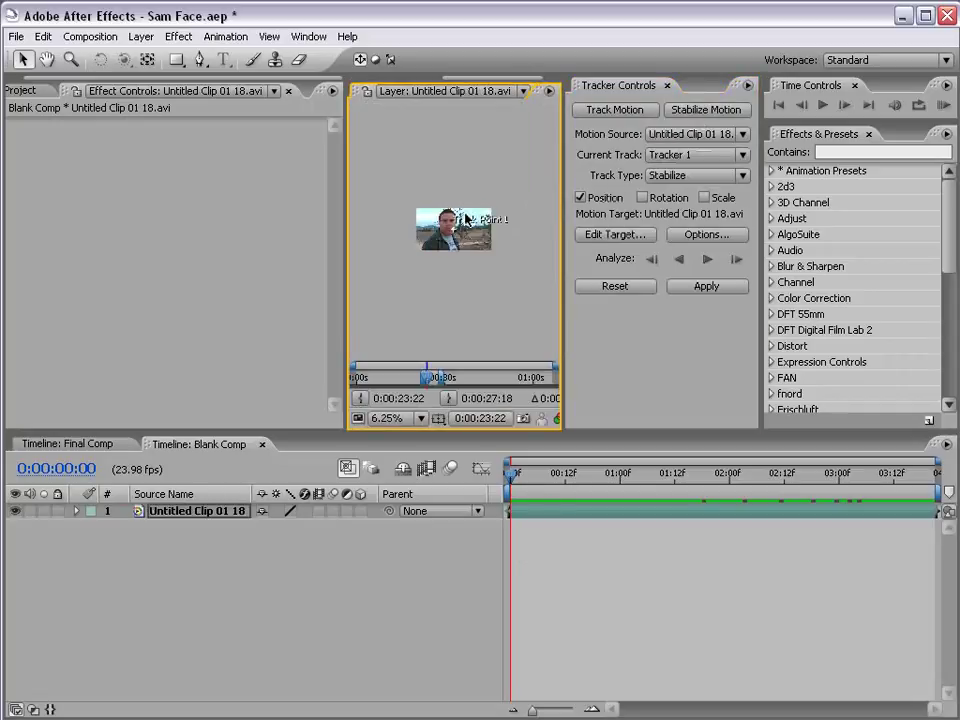
pyautogui.press('`')
pyautogui.press('.')
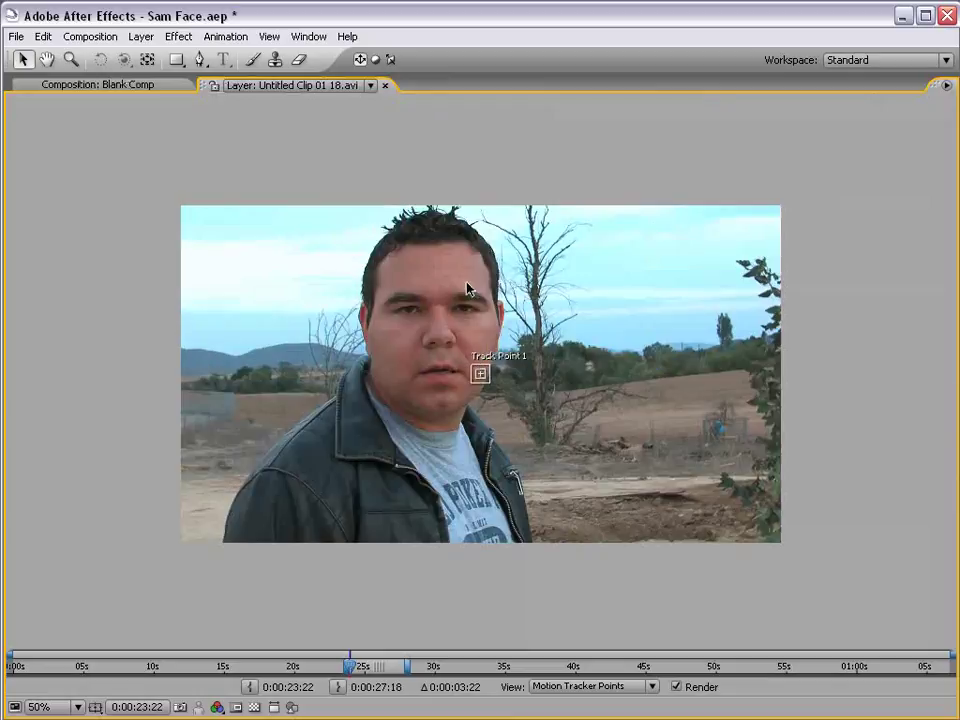
pyautogui.press('`')
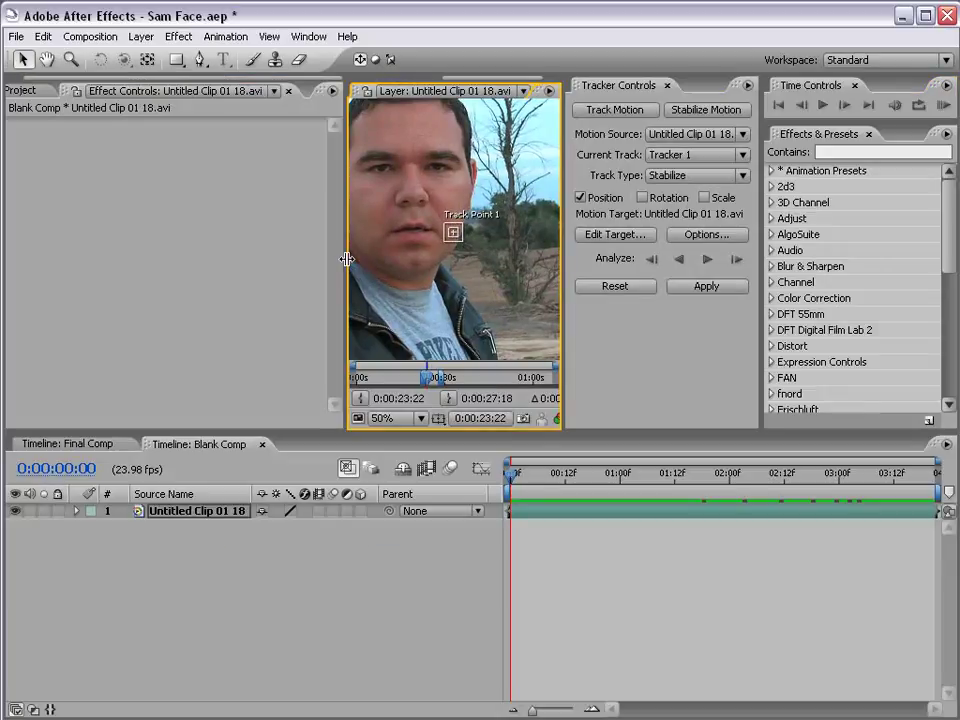
pyautogui.moveTo(346, 265); pyautogui.dragTo(167, 271)
pyautogui.click(642, 197)
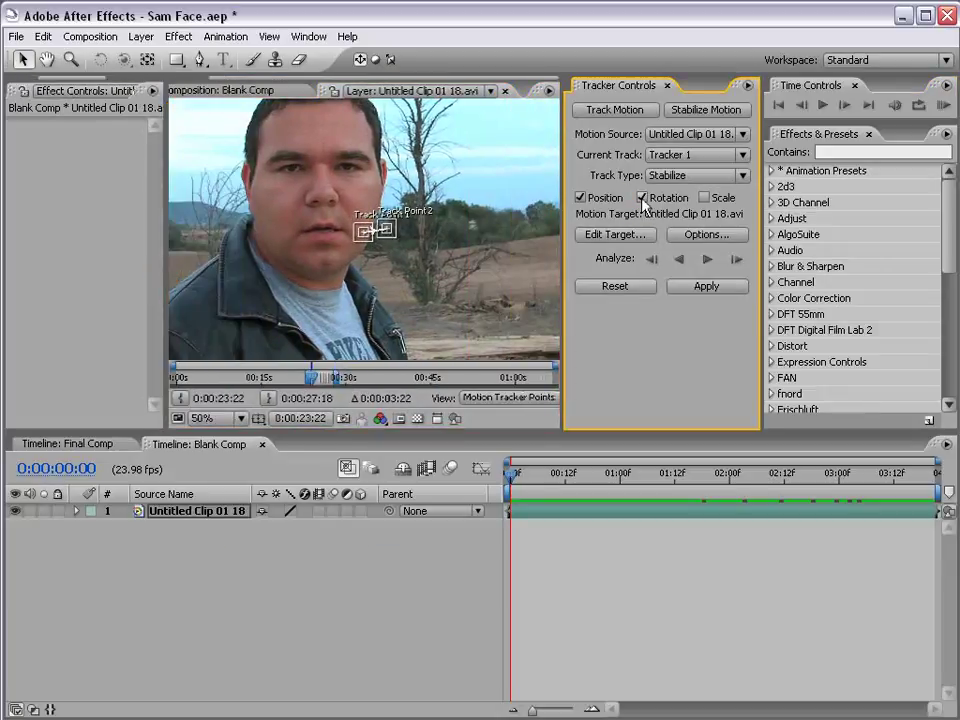
# Step: Place Track Point 1 and Track Point 2 on the outer corners of the man's two eyes
pyautogui.press('space')
pyautogui.moveTo(349, 197); pyautogui.dragTo(390, 227)
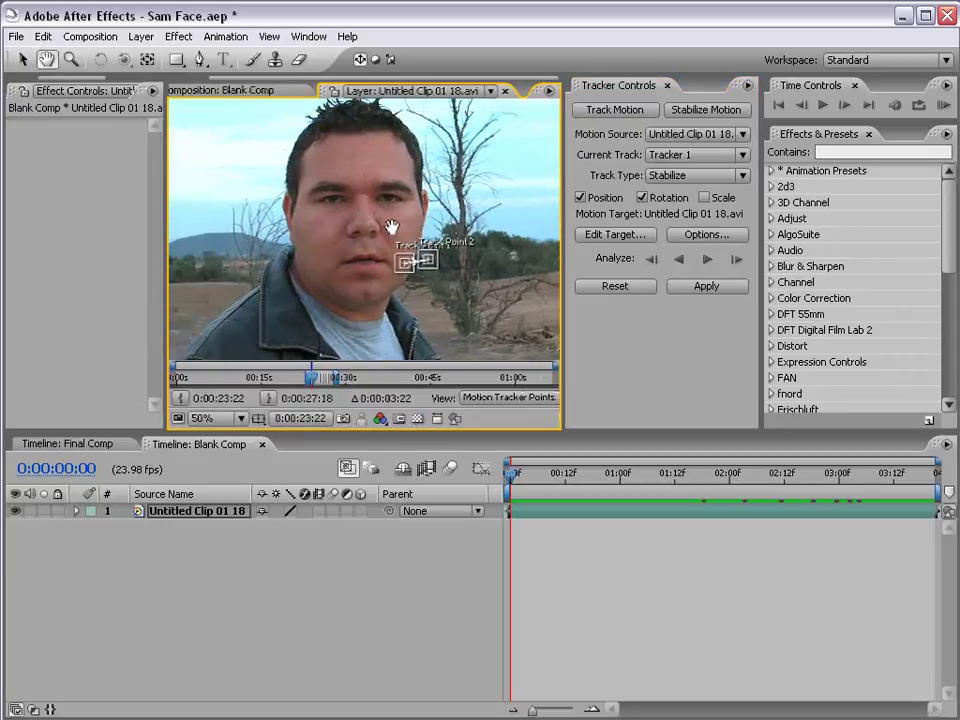
pyautogui.press('.')
pyautogui.moveTo(358, 311); pyautogui.dragTo(356, 295)
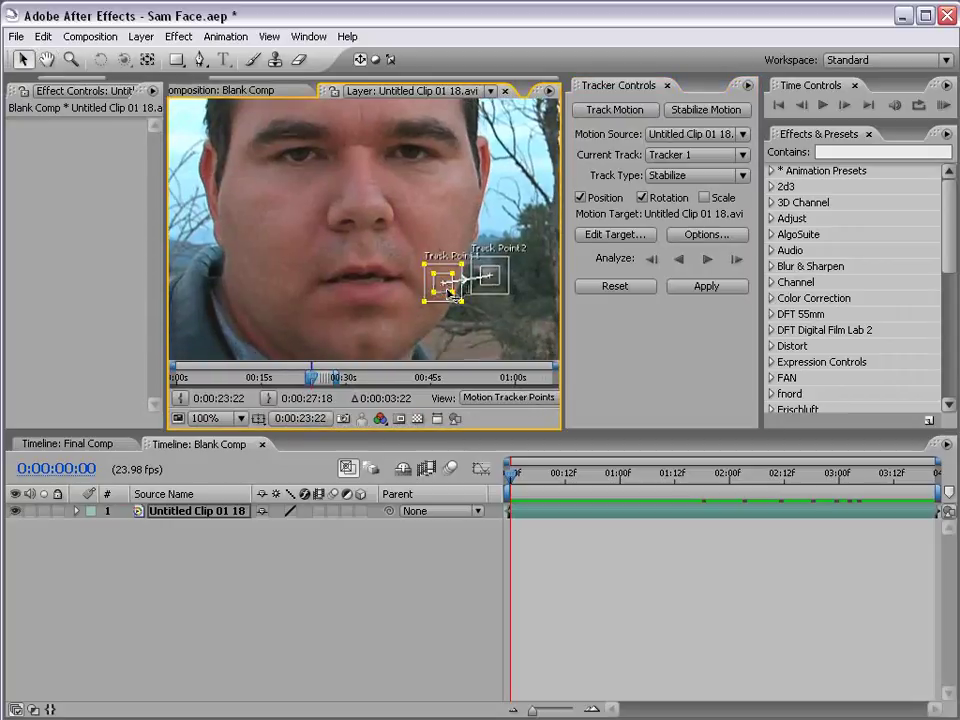
pyautogui.moveTo(446, 287); pyautogui.dragTo(277, 165)
pyautogui.moveTo(488, 276); pyautogui.dragTo(434, 162)
# Step: Enlarge the feature and search regions of both track points and fine-tune their alignment on the outer eye corners
pyautogui.press('`')
pyautogui.press('.')
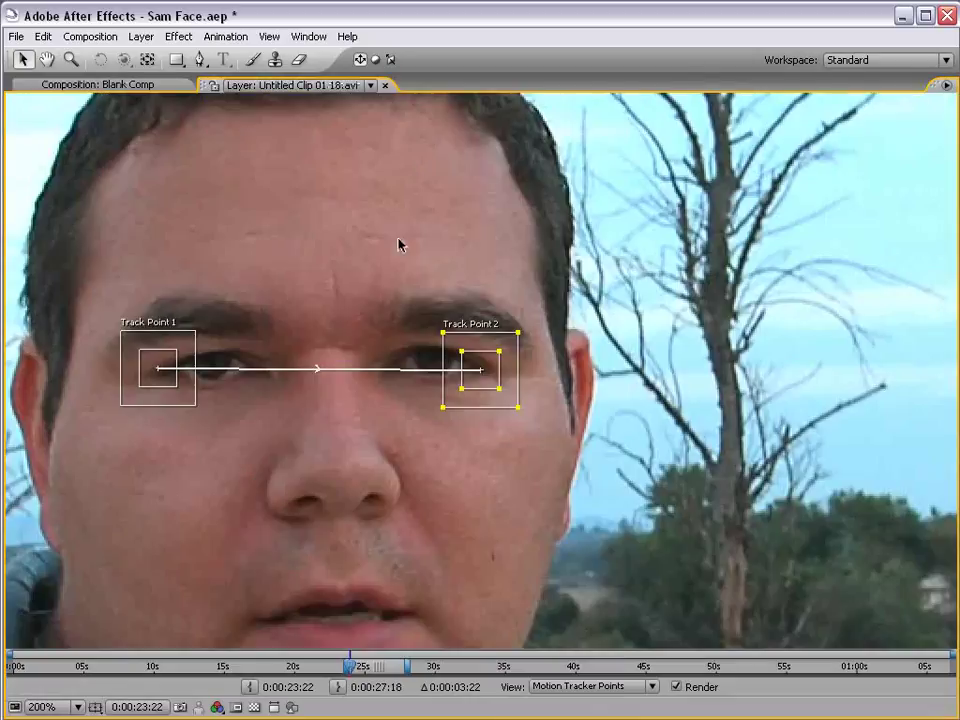
pyautogui.moveTo(335, 359); pyautogui.dragTo(350, 380)
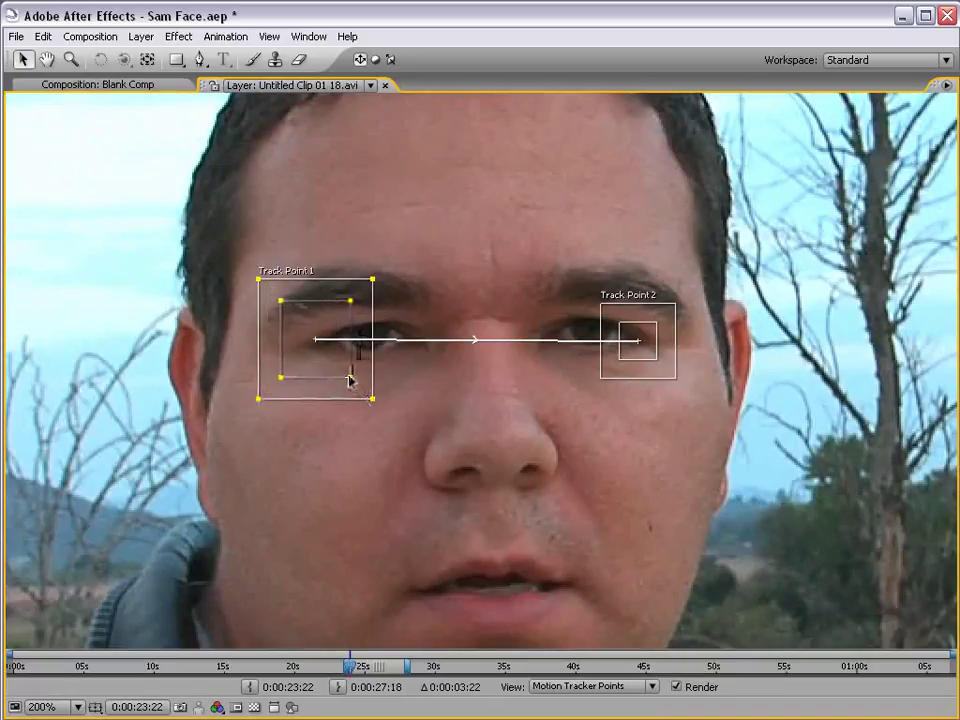
pyautogui.moveTo(655, 358)
pyautogui.mouseDown()
pyautogui.moveTo(700, 402)
pyautogui.moveTo(647, 356)
pyautogui.moveTo(655, 358)
pyautogui.mouseUp()
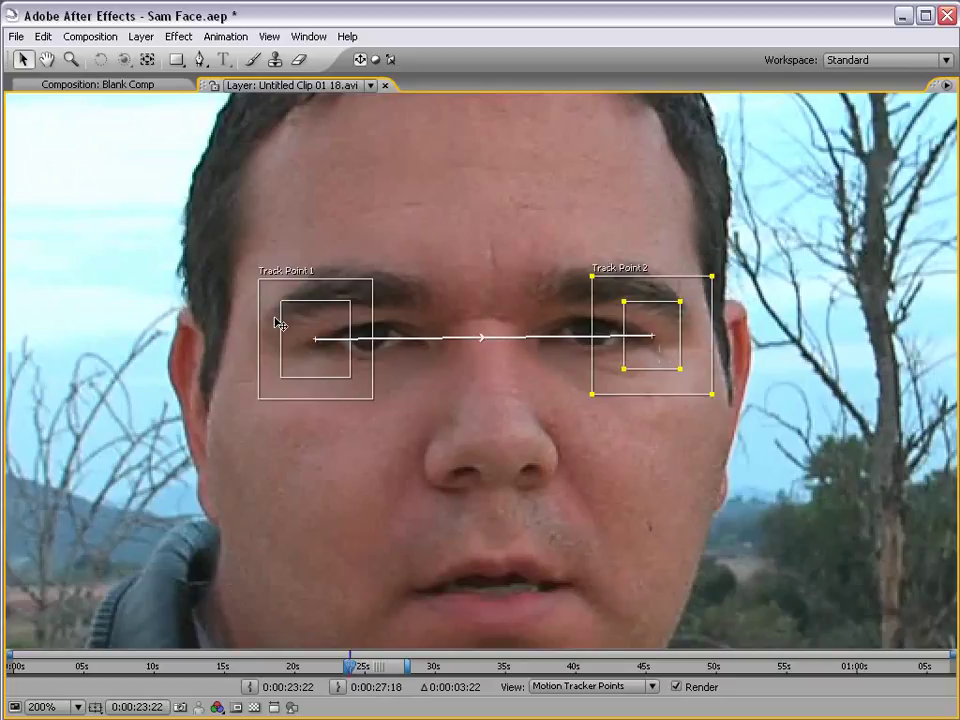
pyautogui.moveTo(315, 355); pyautogui.dragTo(312, 352)
pyautogui.moveTo(645, 372); pyautogui.dragTo(647, 361)
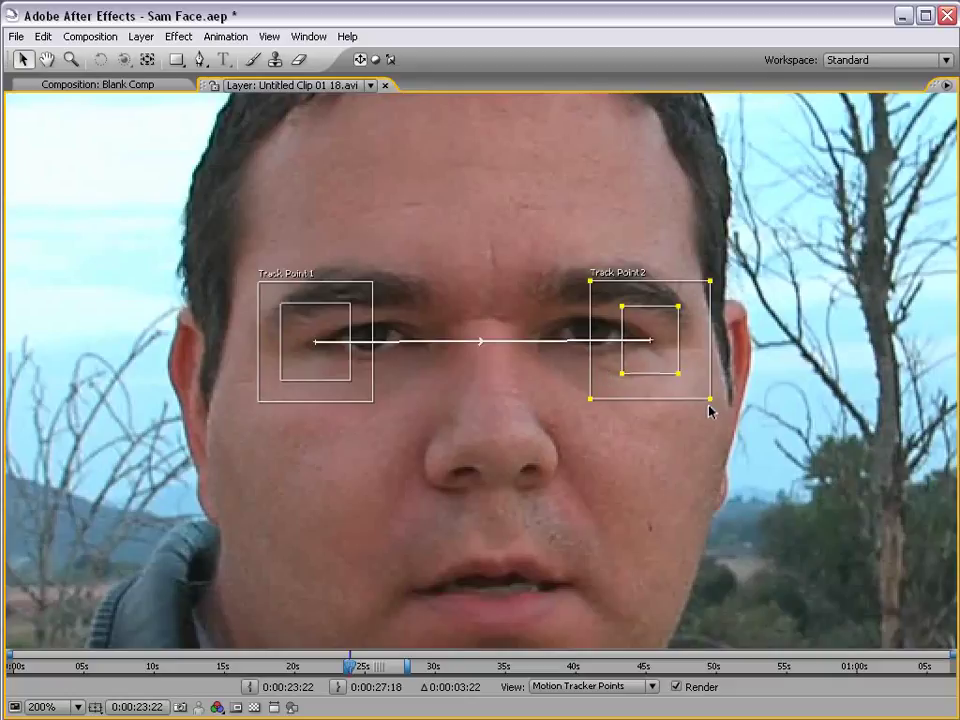
pyautogui.click(372, 401)
pyautogui.moveTo(373, 407); pyautogui.dragTo(381, 409)
# Step: Analyze the motion of both track points forward through the whole clip
pyautogui.press(',')
pyautogui.press('`')
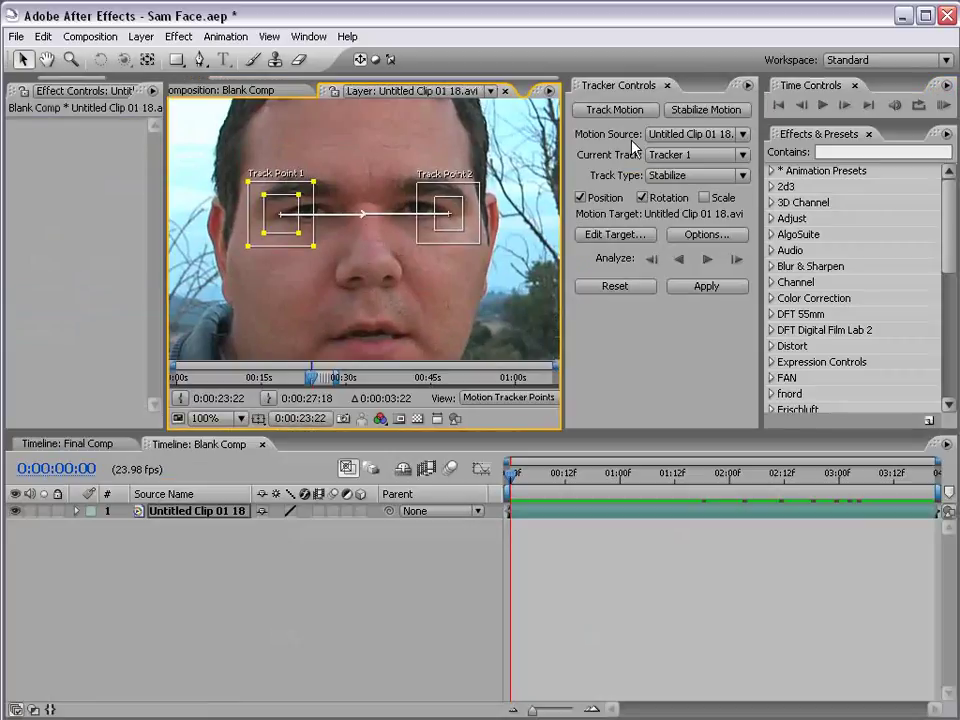
pyautogui.press(',')
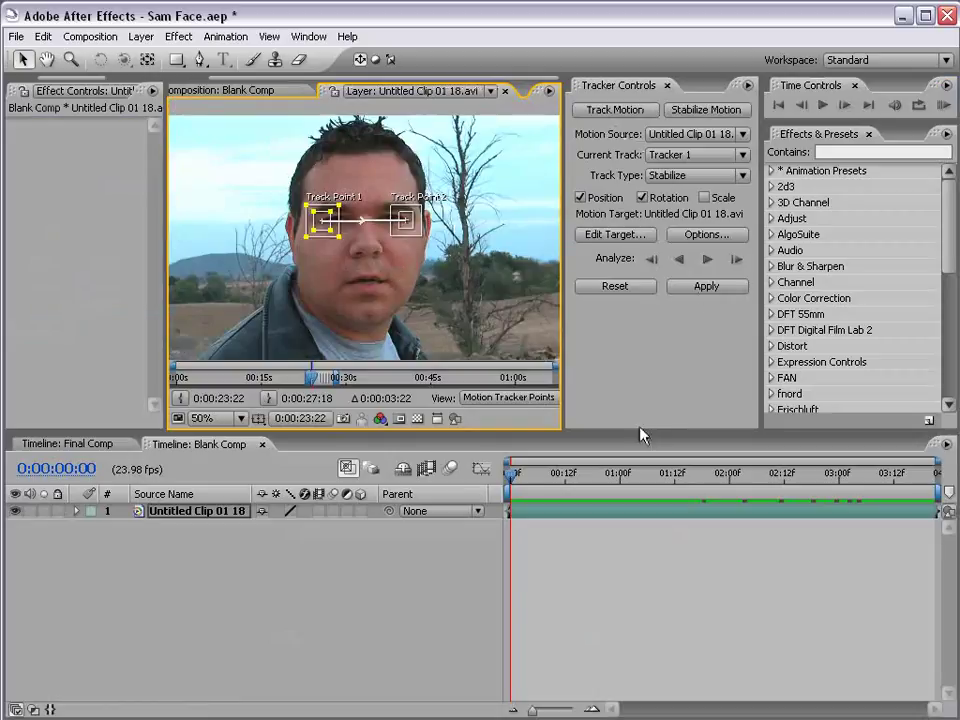
pyautogui.click(709, 261)
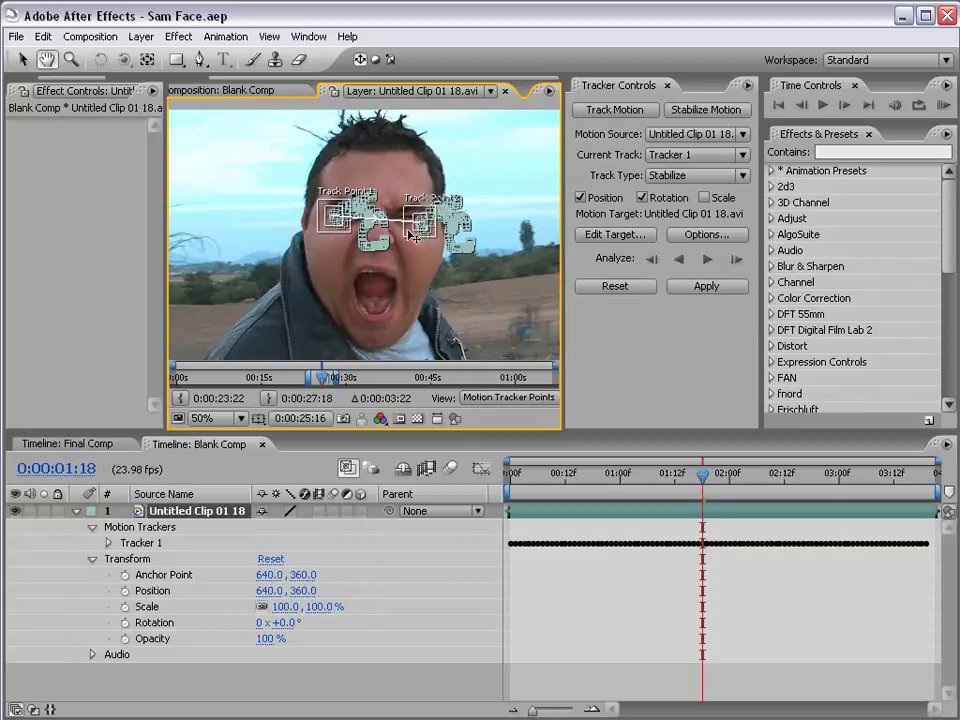
# Step: Check how closely both track points follow the eye corners throughout the clip, particularly during the scream around 0:00:01:18
pyautogui.scroll(2, 407, 231)
pyautogui.moveTo(315, 198); pyautogui.dragTo(273, 220)
pyautogui.moveTo(469, 304); pyautogui.dragTo(336, 285)
pyautogui.press('space')
pyautogui.press('space')
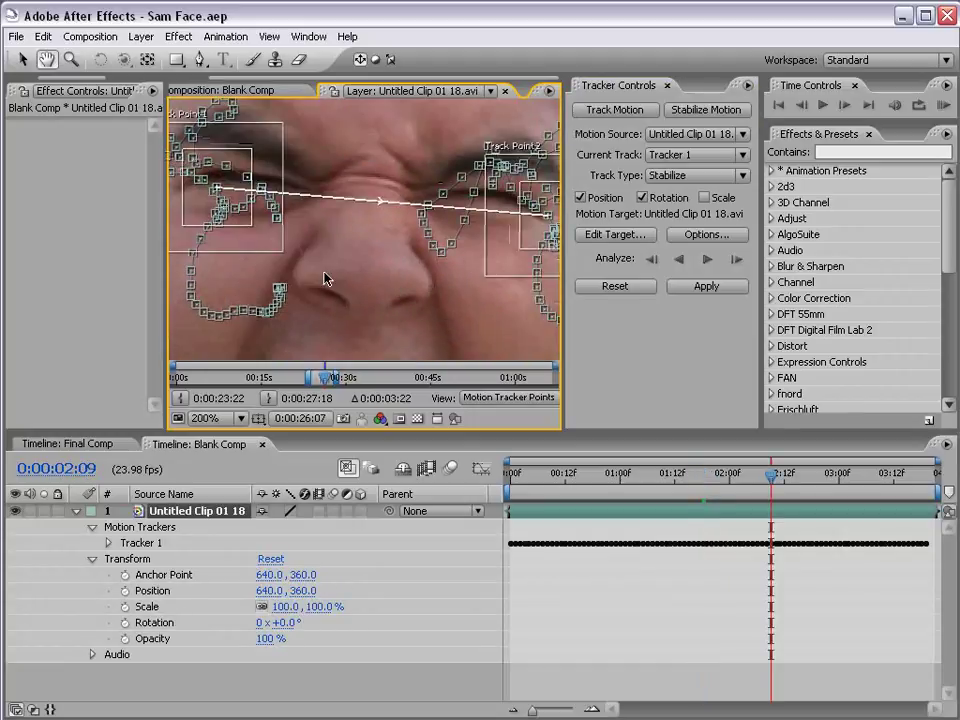
pyautogui.click(703, 476)
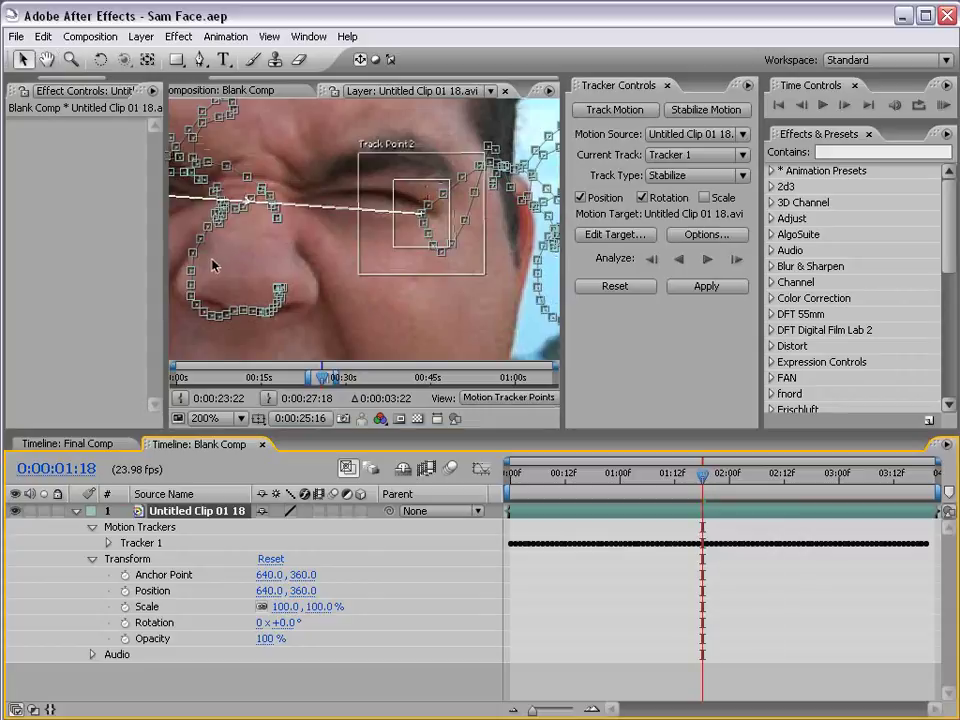
pyautogui.moveTo(321, 256); pyautogui.dragTo(388, 250)
pyautogui.scroll(-1, 350, 251)
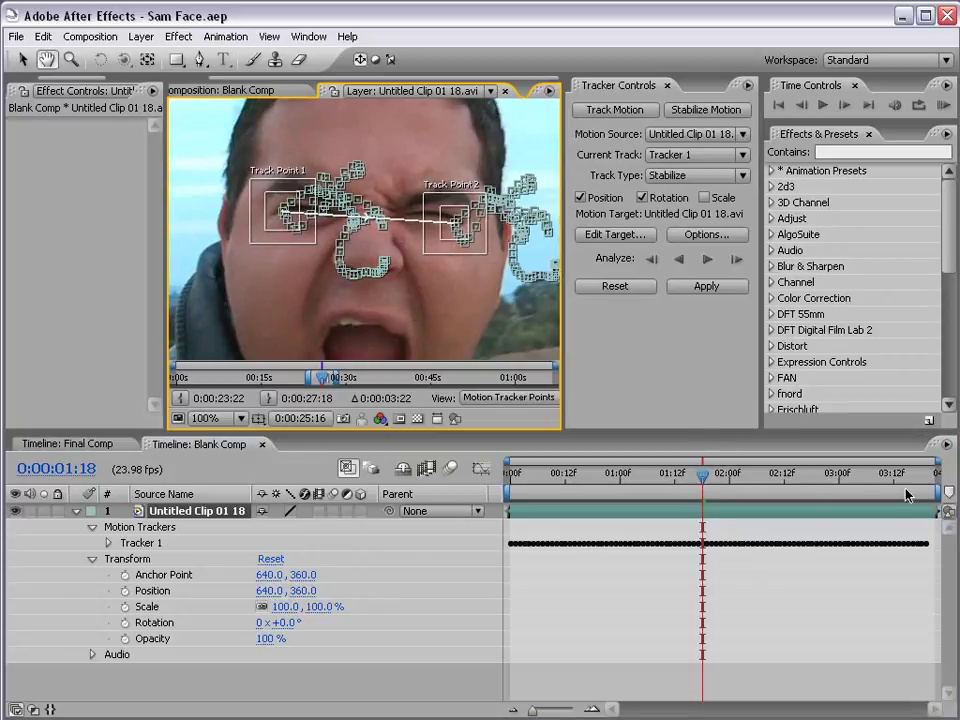
pyautogui.moveTo(926, 477); pyautogui.dragTo(513, 495)
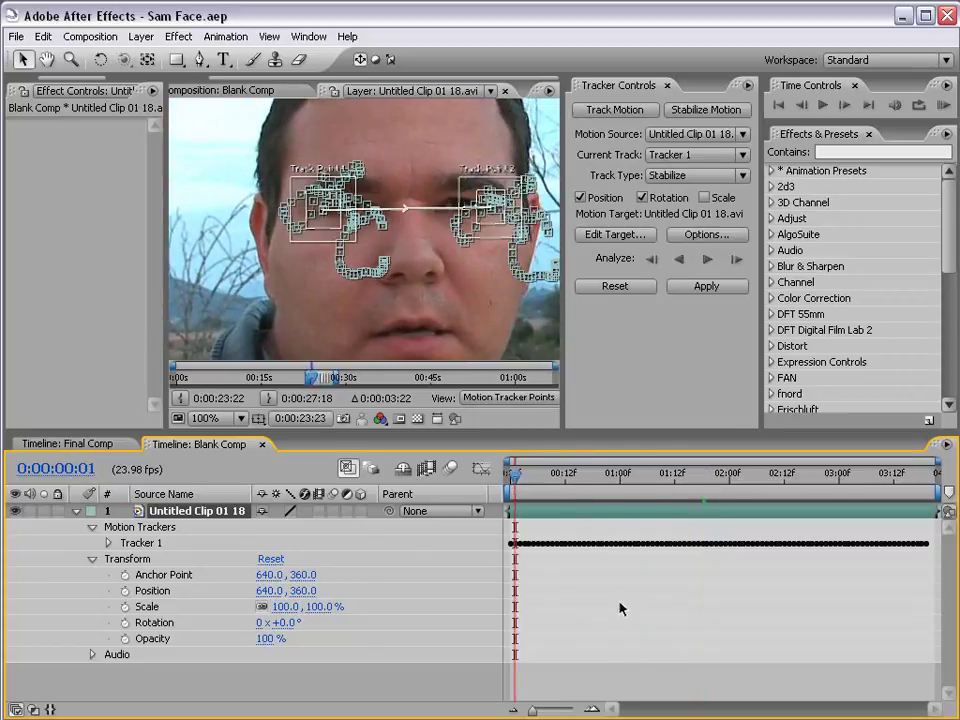
pyautogui.click(703, 479)
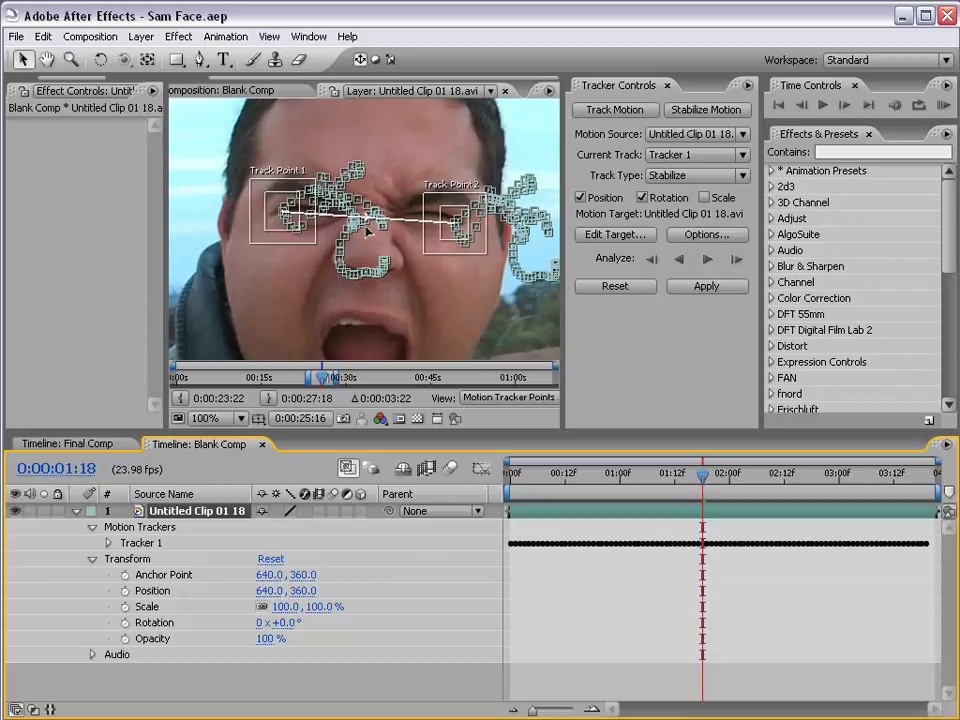
# Step: Apply the stabilization to the clip in X and Y and view the whole stabilized frame
pyautogui.click(706, 286)
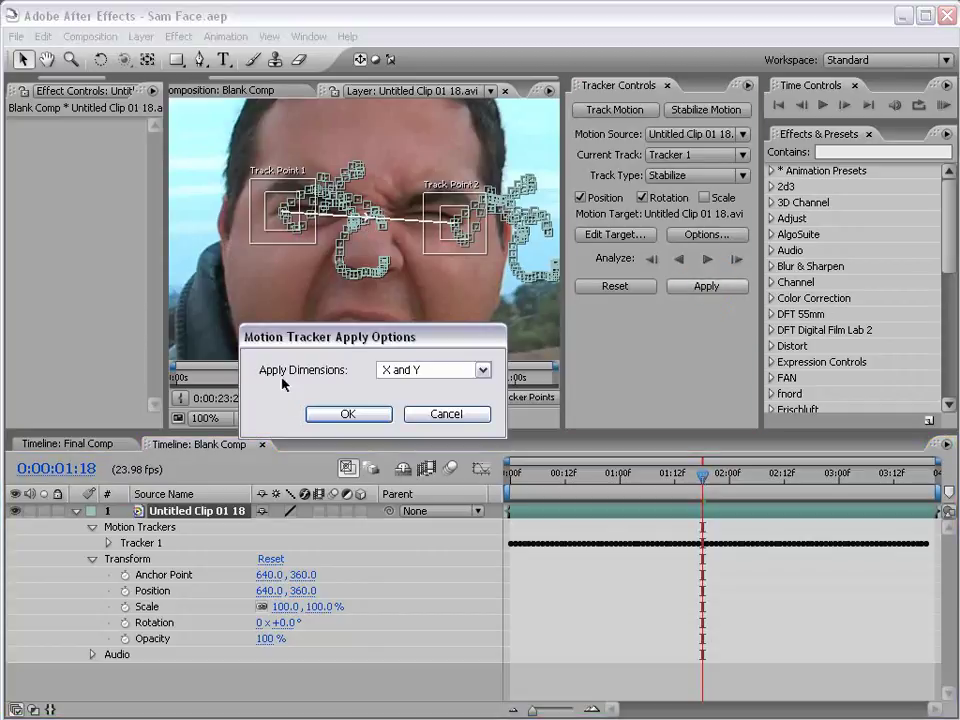
pyautogui.click(350, 414)
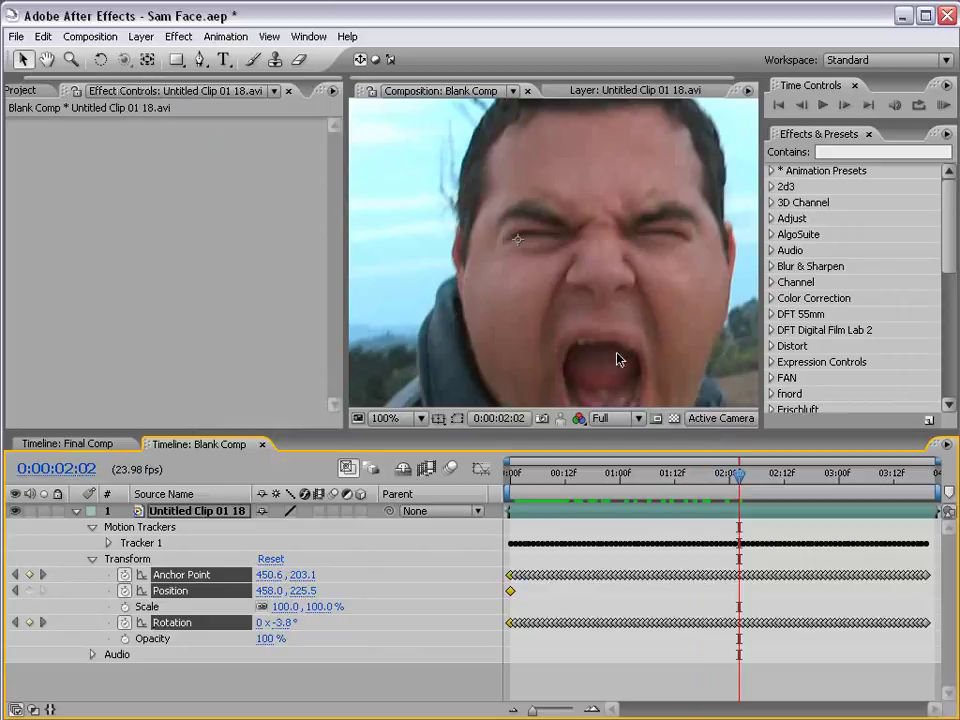
pyautogui.press('`')
pyautogui.moveTo(529, 439); pyautogui.dragTo(489, 351)
pyautogui.press('`')
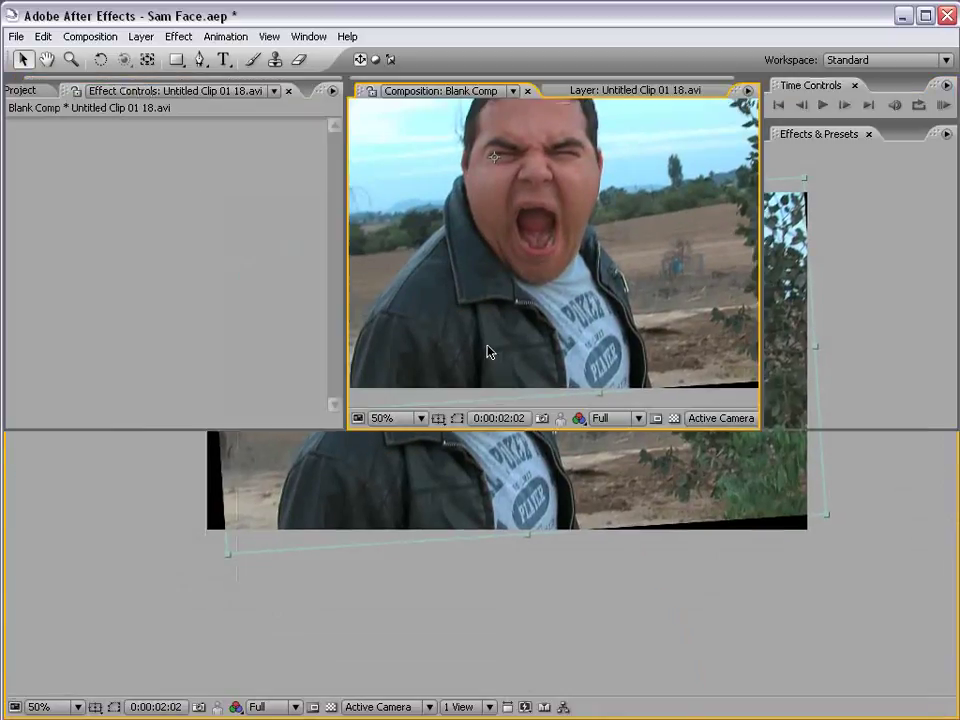
# Step: Widen the composition view and scrub the stabilized clip back to its first frame to check how steady the face stays
pyautogui.moveTo(342, 324); pyautogui.dragTo(163, 320)
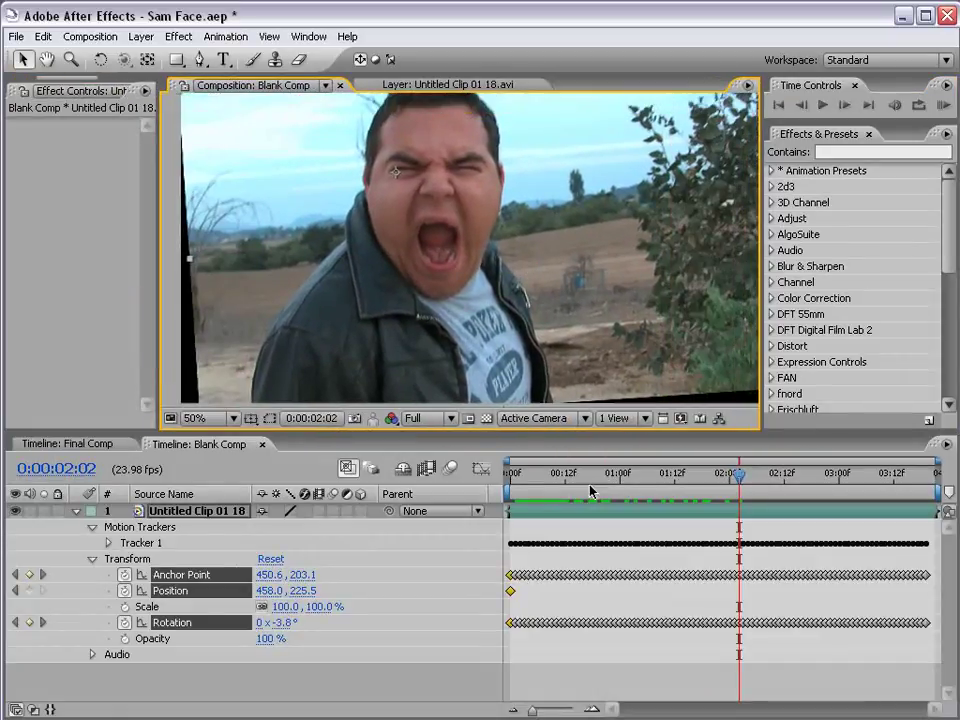
pyautogui.moveTo(591, 480); pyautogui.dragTo(665, 497)
pyautogui.press('F2')
pyautogui.press(',')
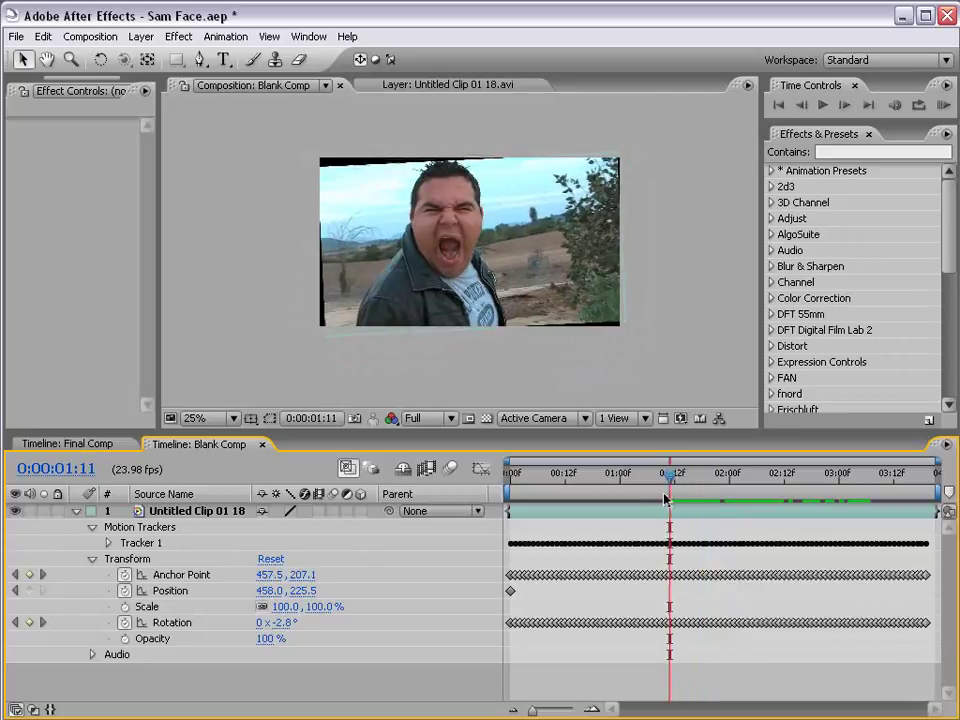
pyautogui.scroll(1, 357, 148)
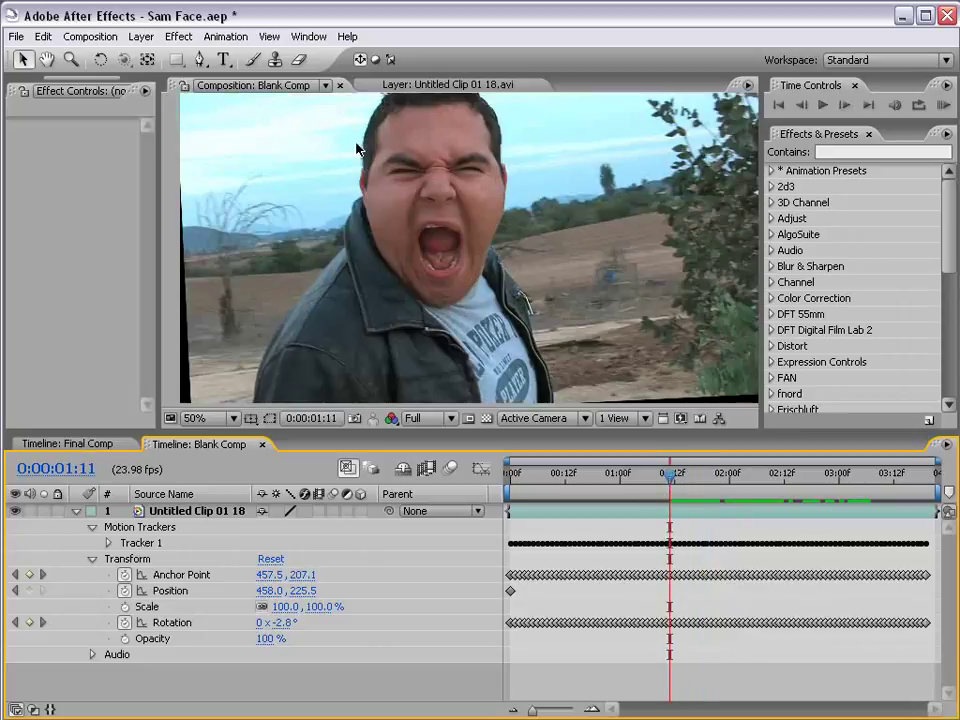
pyautogui.press('h')
pyautogui.moveTo(450, 204); pyautogui.dragTo(450, 232)
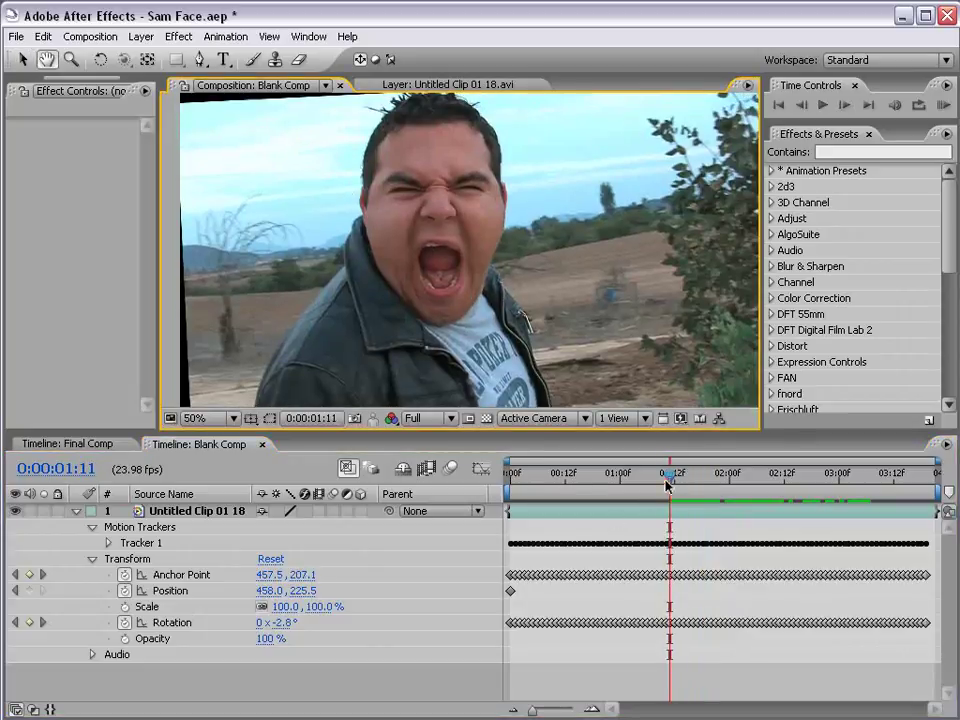
pyautogui.press('v')
pyautogui.moveTo(666, 487); pyautogui.dragTo(510, 487)
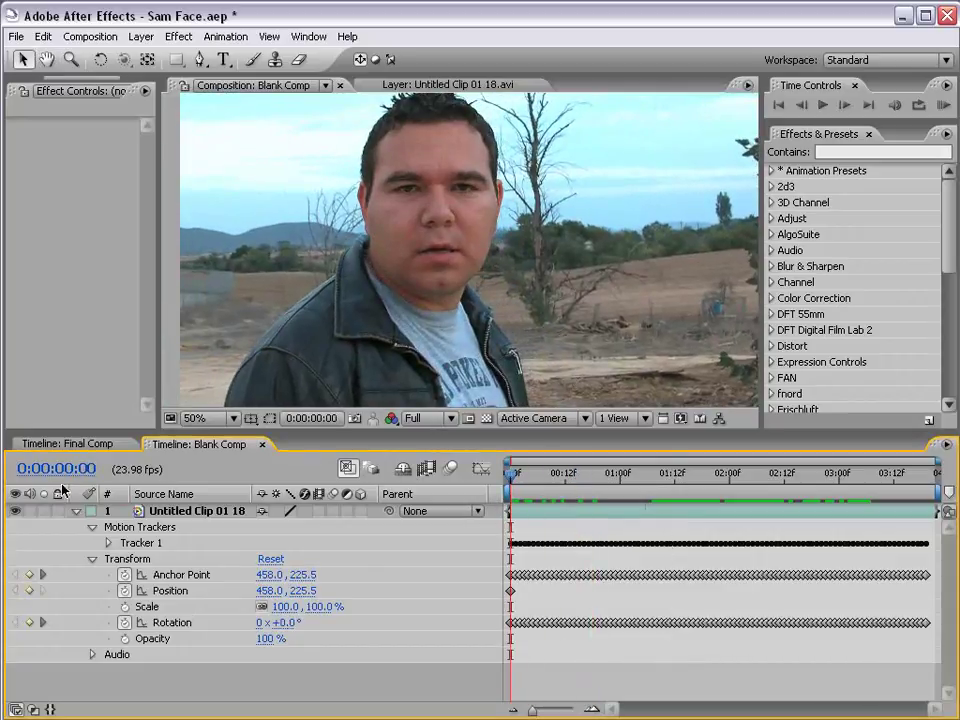
# Step: Pre-compose the stabilized clip as PreCompFace, moving all attributes into the new composition
pyautogui.click(76, 511)
pyautogui.click(190, 511)
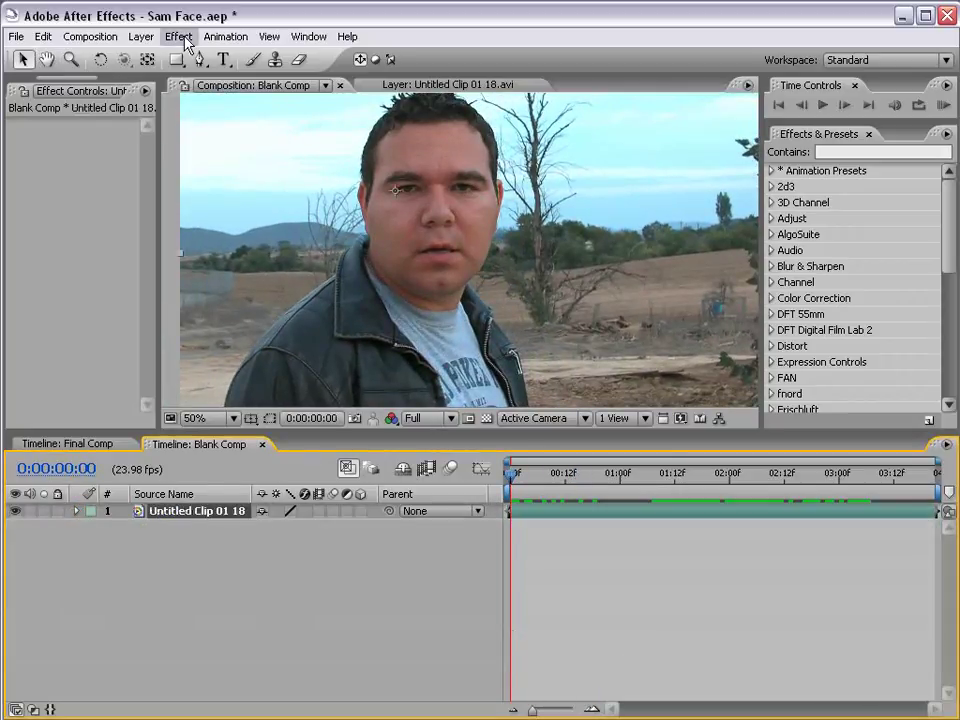
pyautogui.click(141, 36)
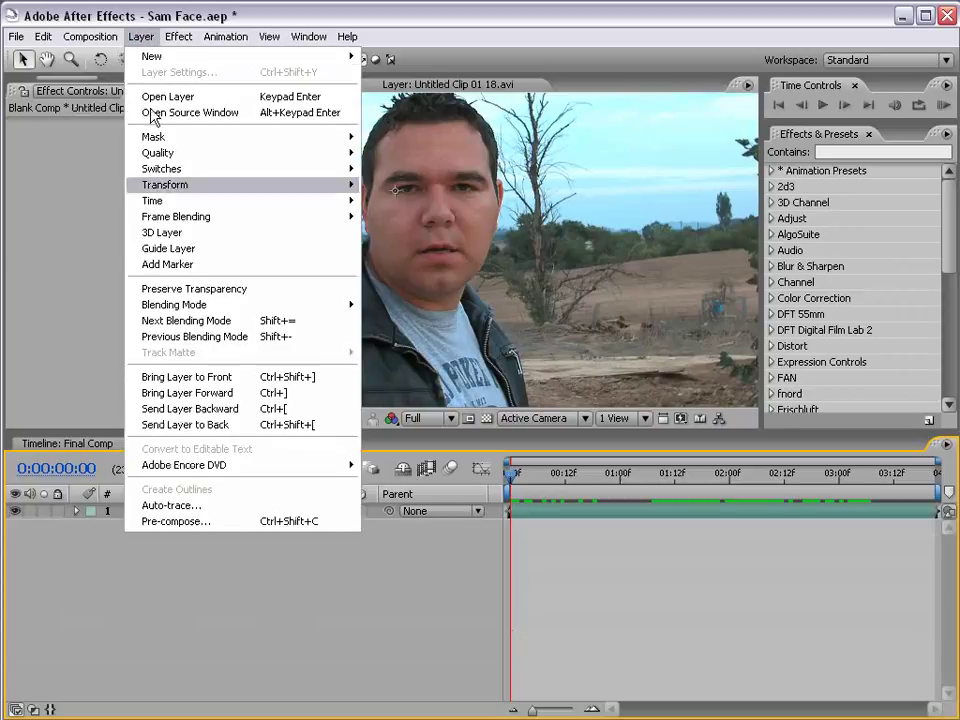
pyautogui.click(170, 521)
pyautogui.click(214, 427)
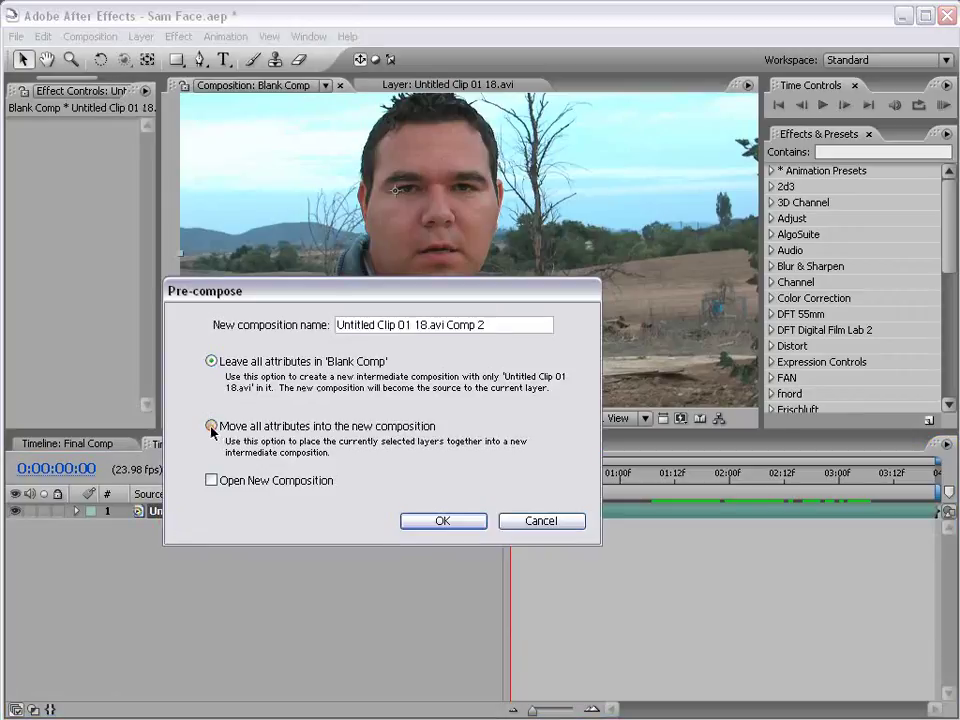
pyautogui.moveTo(505, 328); pyautogui.dragTo(128, 340)
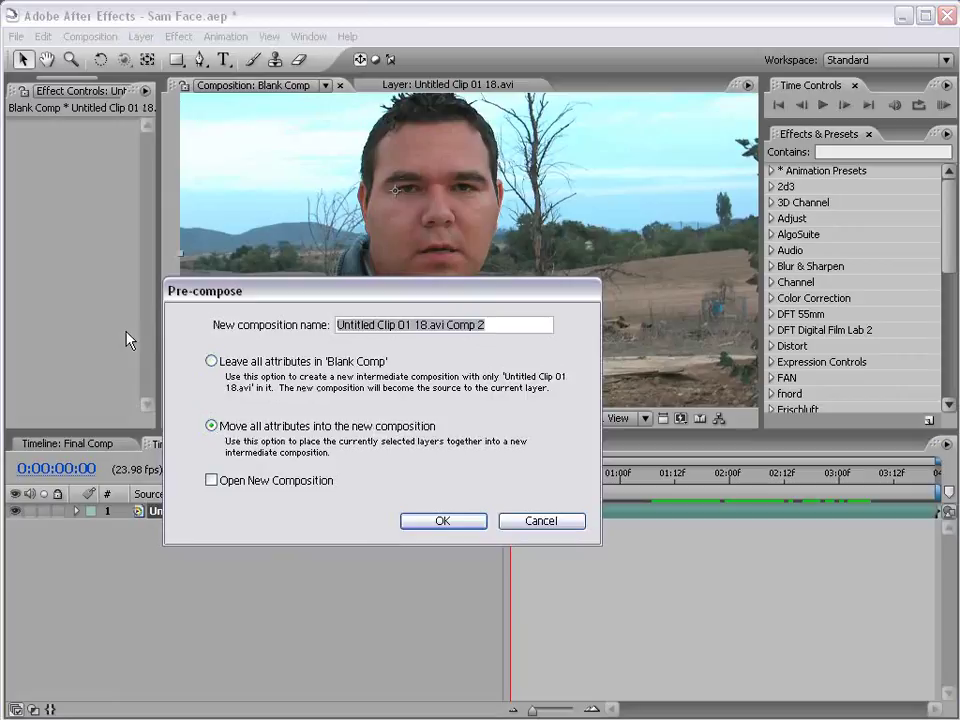
pyautogui.write('PreCompFace')
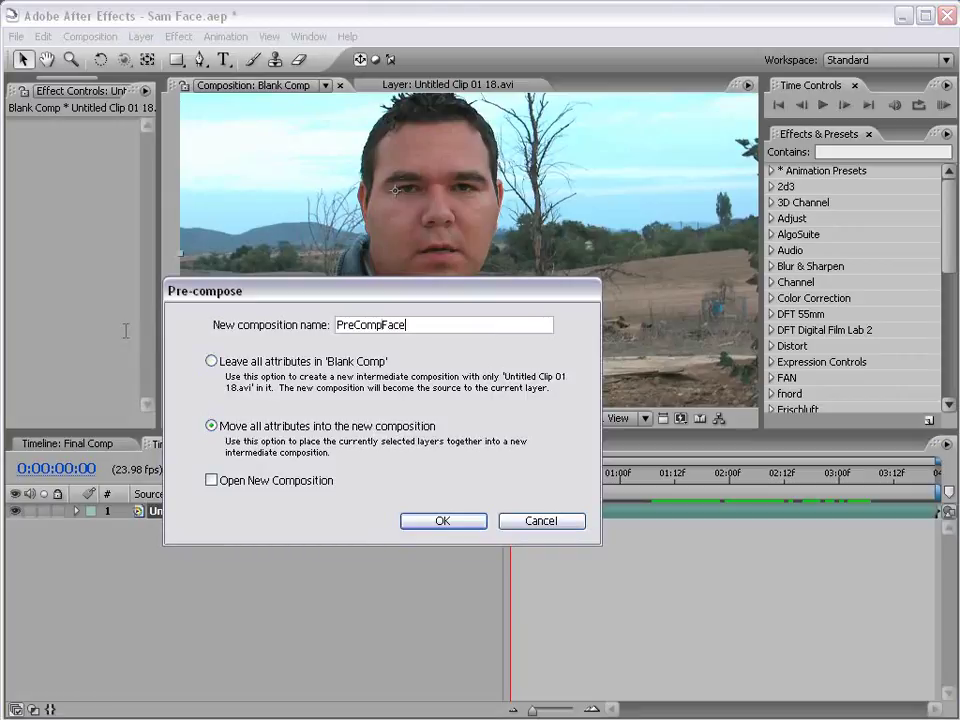
pyautogui.click(446, 521)
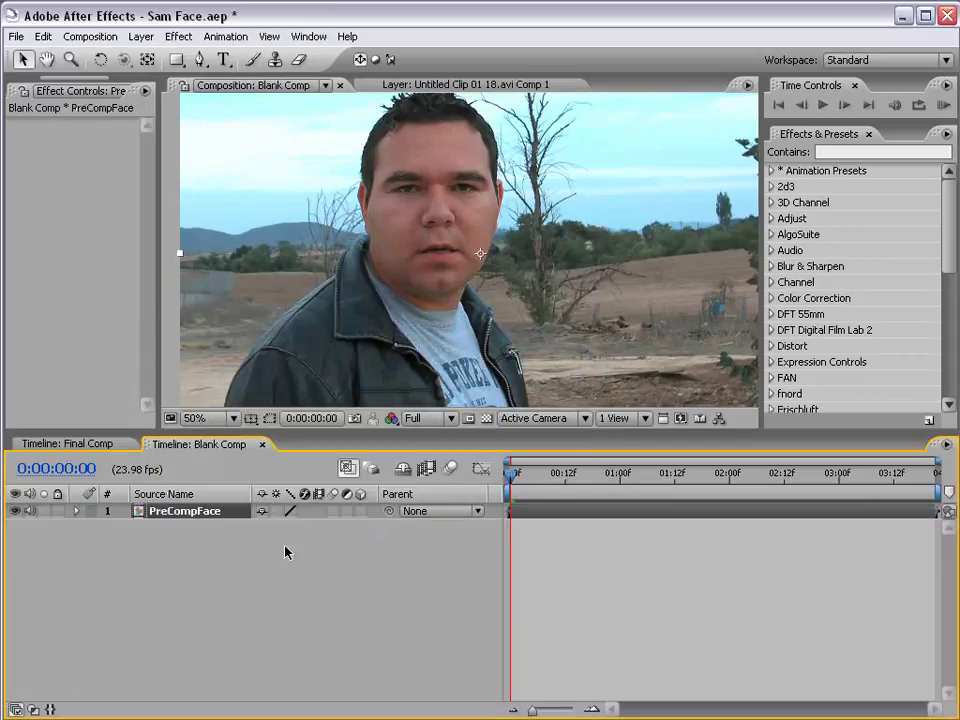
# Step: Open PreCompFace and enlarge its frame to 1700 x 956 pixels with the aspect ratio locked, so the rotated clip fits inside
pyautogui.doubleClick(186, 518)
pyautogui.moveTo(512, 474); pyautogui.dragTo(661, 476)
pyautogui.scroll(-1, 467, 229)
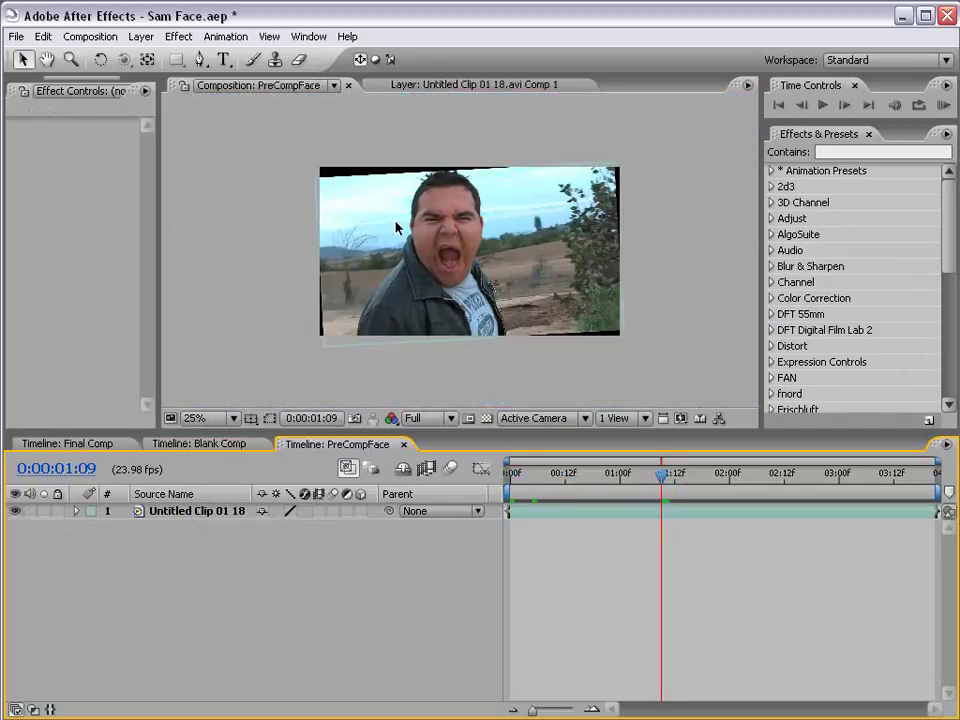
pyautogui.moveTo(397, 225); pyautogui.dragTo(387, 222)
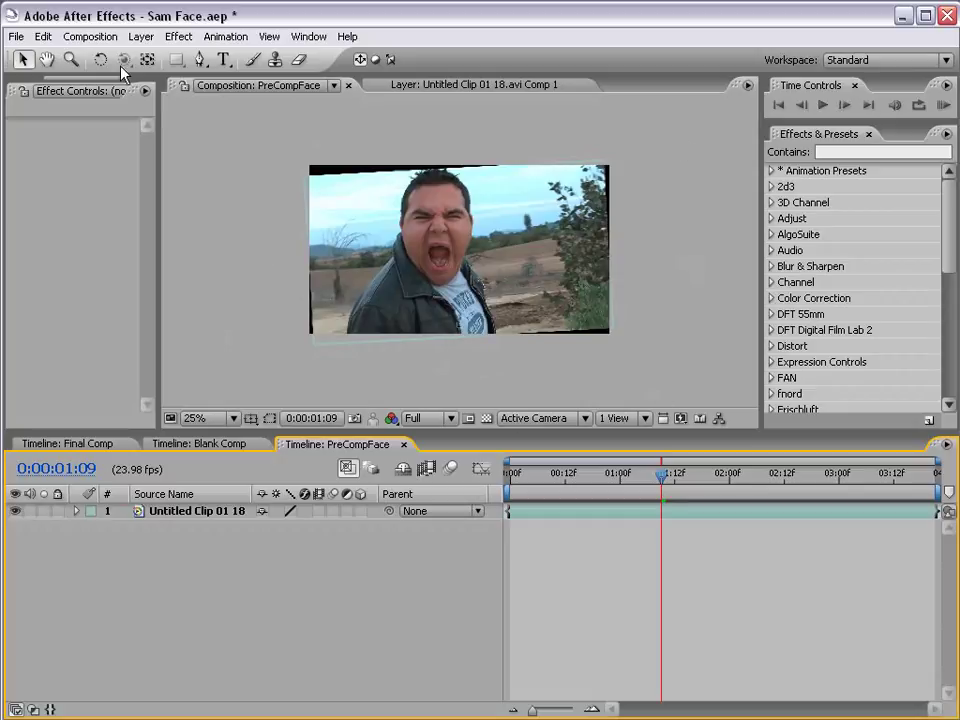
pyautogui.click(90, 36)
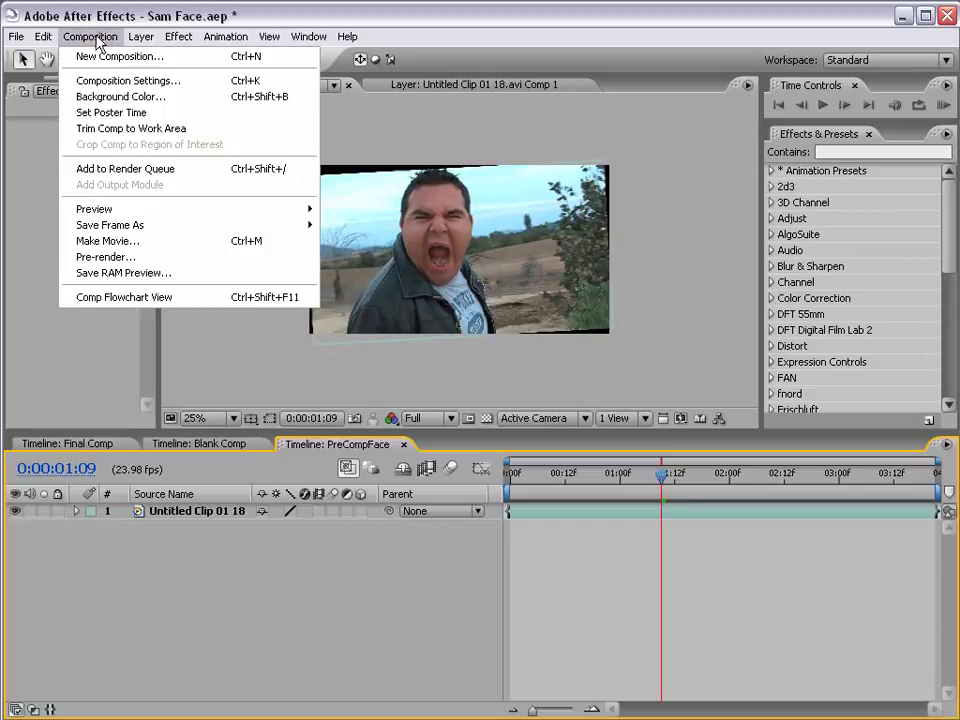
pyautogui.click(212, 82)
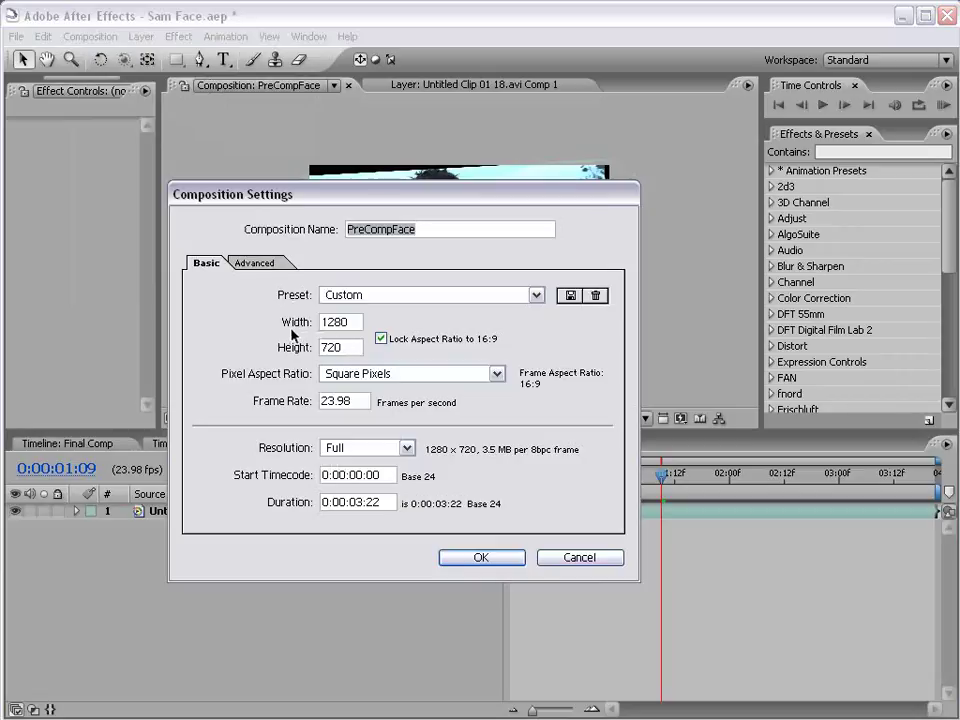
pyautogui.doubleClick(356, 324)
pyautogui.write('1700')
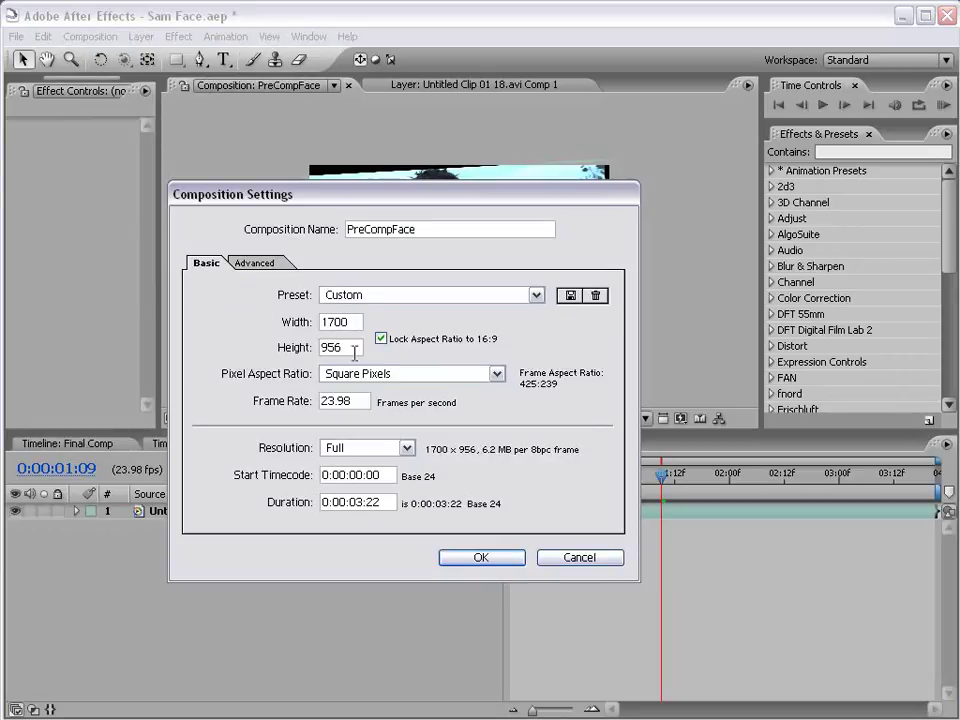
pyautogui.click(495, 557)
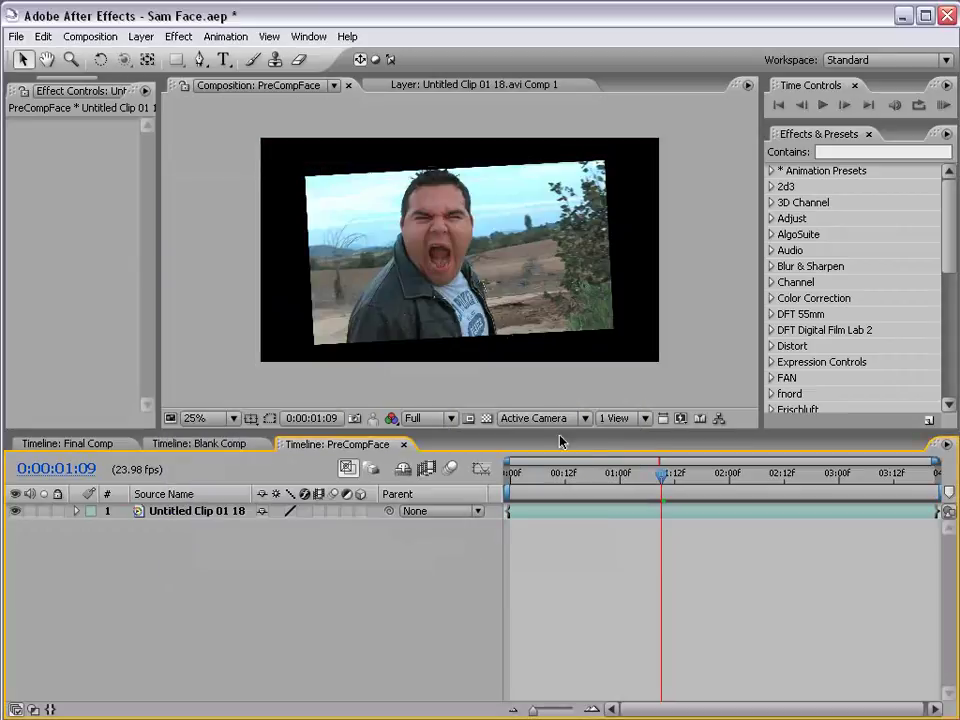
pyautogui.click(528, 514)
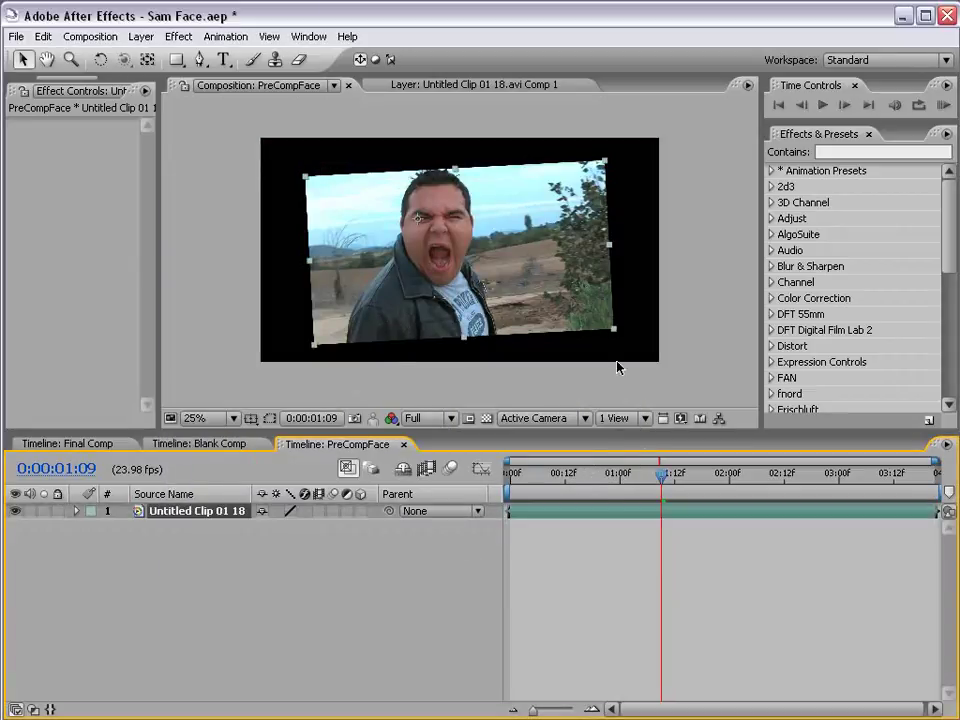
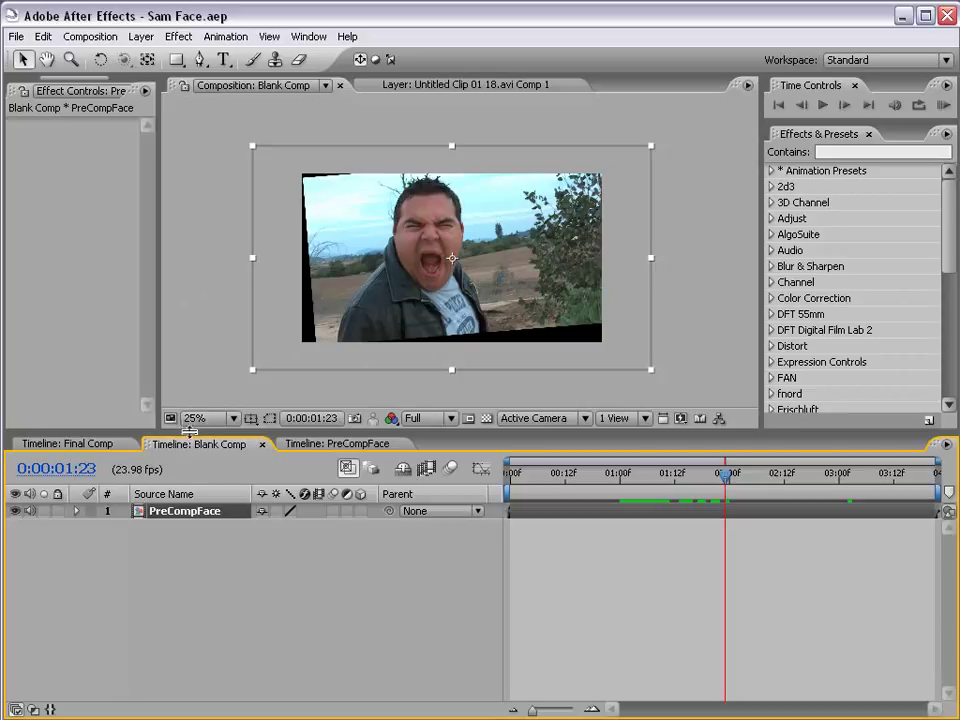
# Step: Dock the PreCompFace timeline in its own panel above the Blank Comp timeline and resize both to share the space
pyautogui.moveTo(190, 432); pyautogui.dragTo(205, 505)
pyautogui.click(294, 518)
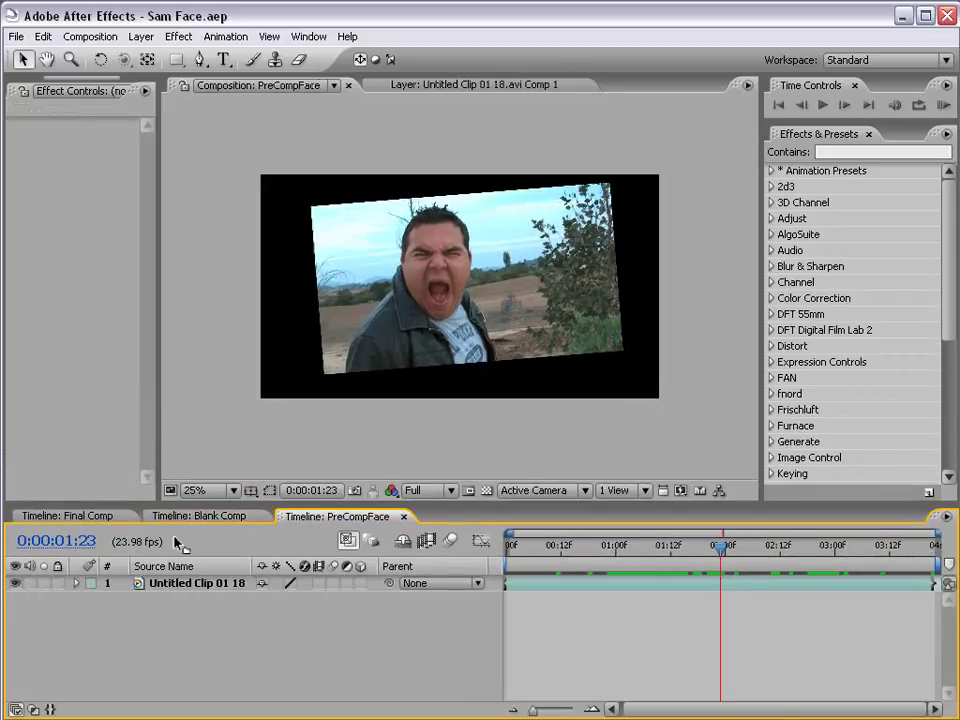
pyautogui.moveTo(174, 543); pyautogui.dragTo(178, 542)
pyautogui.moveTo(211, 501); pyautogui.dragTo(210, 354)
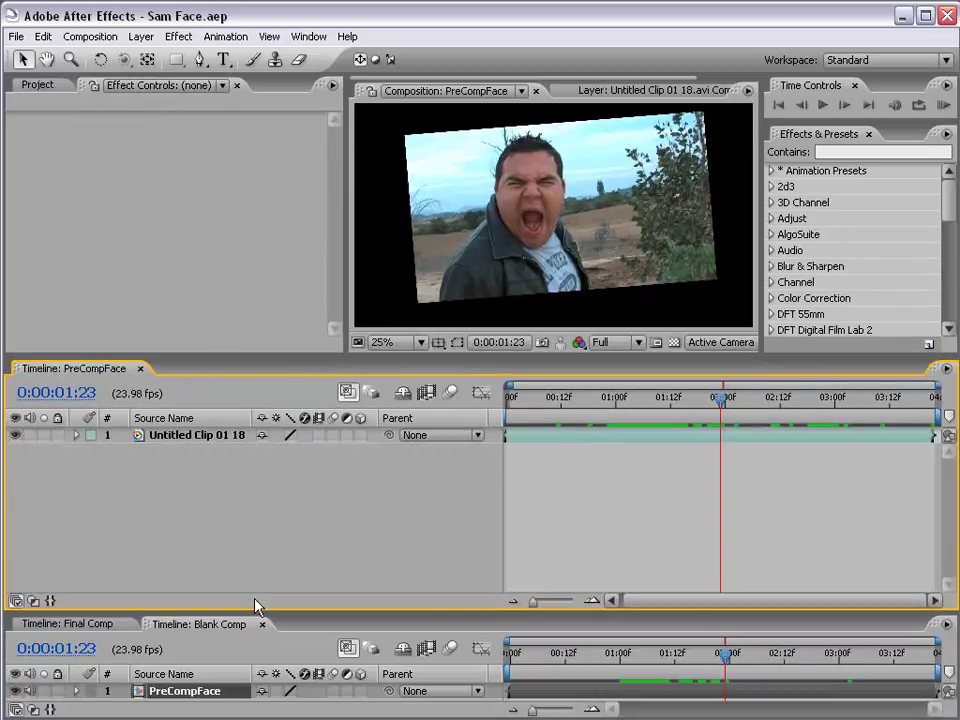
pyautogui.moveTo(255, 607); pyautogui.dragTo(240, 504)
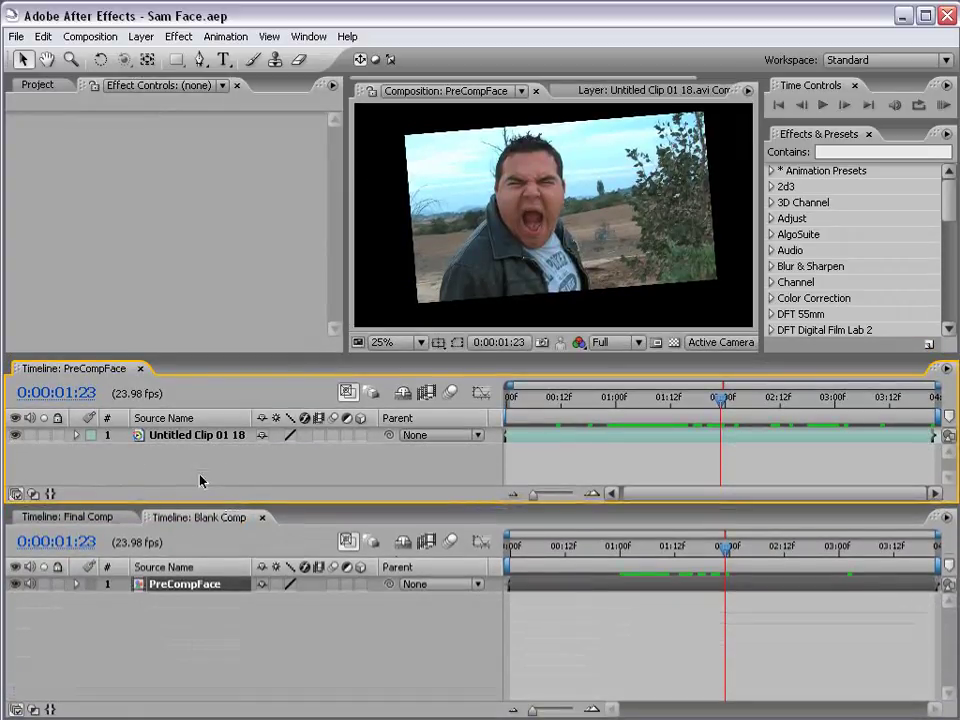
# Step: Reveal the keyframed properties of the clip in PreCompFace and enlarge its timeline to show Anchor Point, Position and Rotation
pyautogui.click(163, 436)
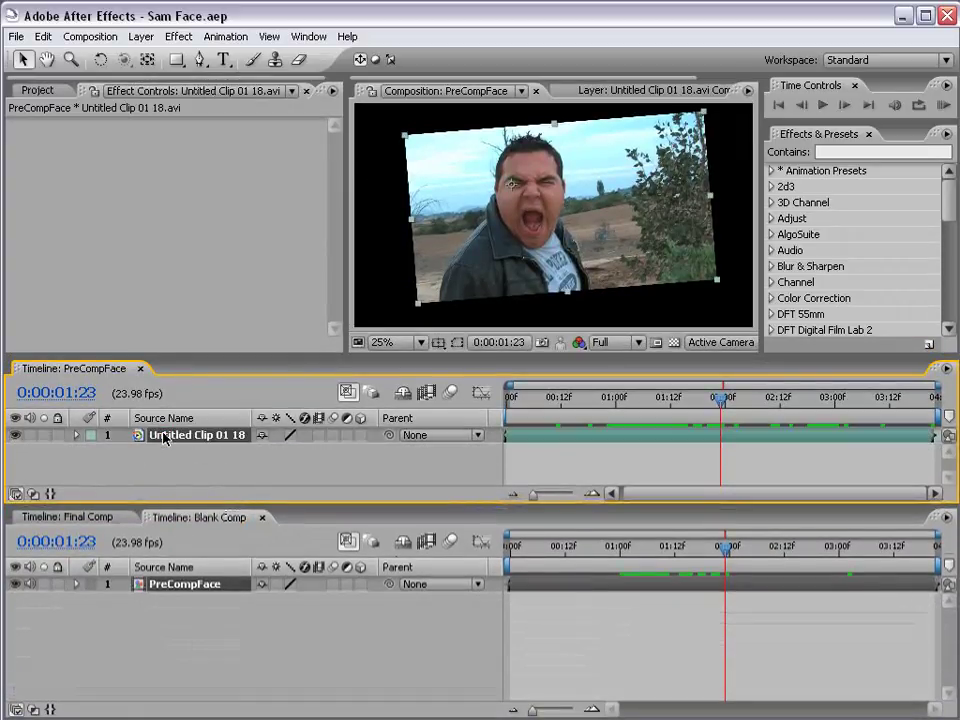
pyautogui.press('u')
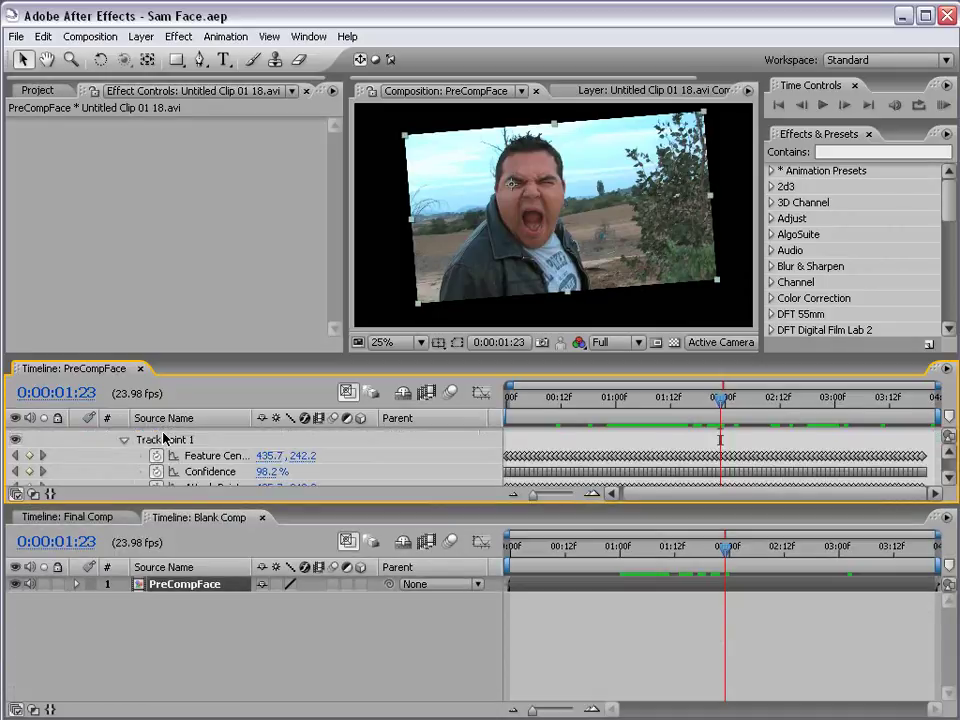
pyautogui.moveTo(182, 355); pyautogui.dragTo(182, 242)
pyautogui.scroll(2, 185, 372)
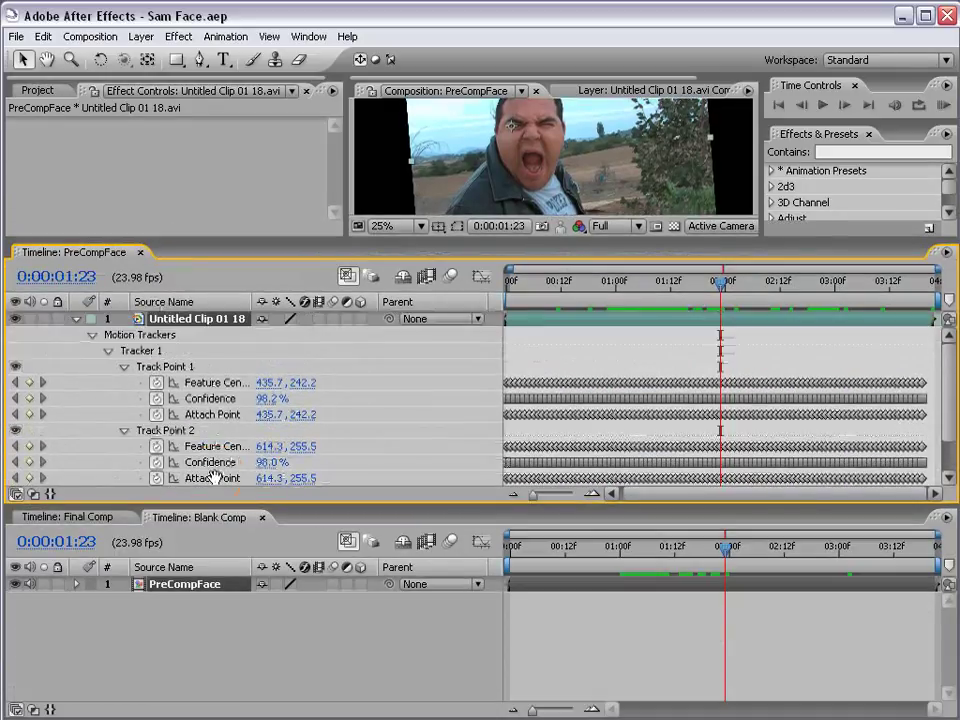
pyautogui.scroll(-2, 200, 400)
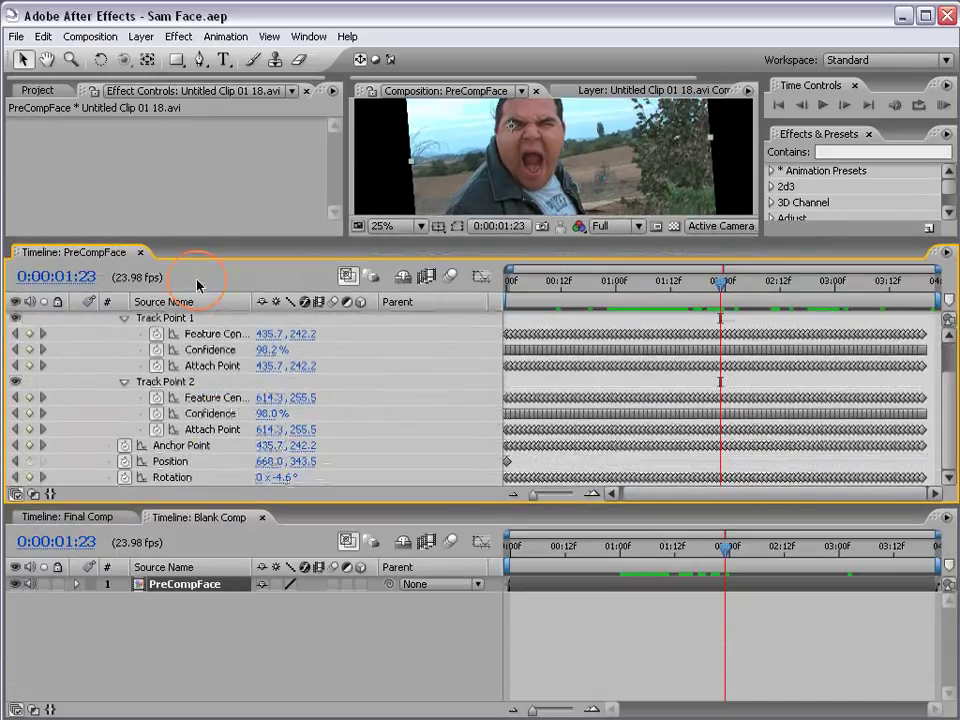
pyautogui.click(180, 447)
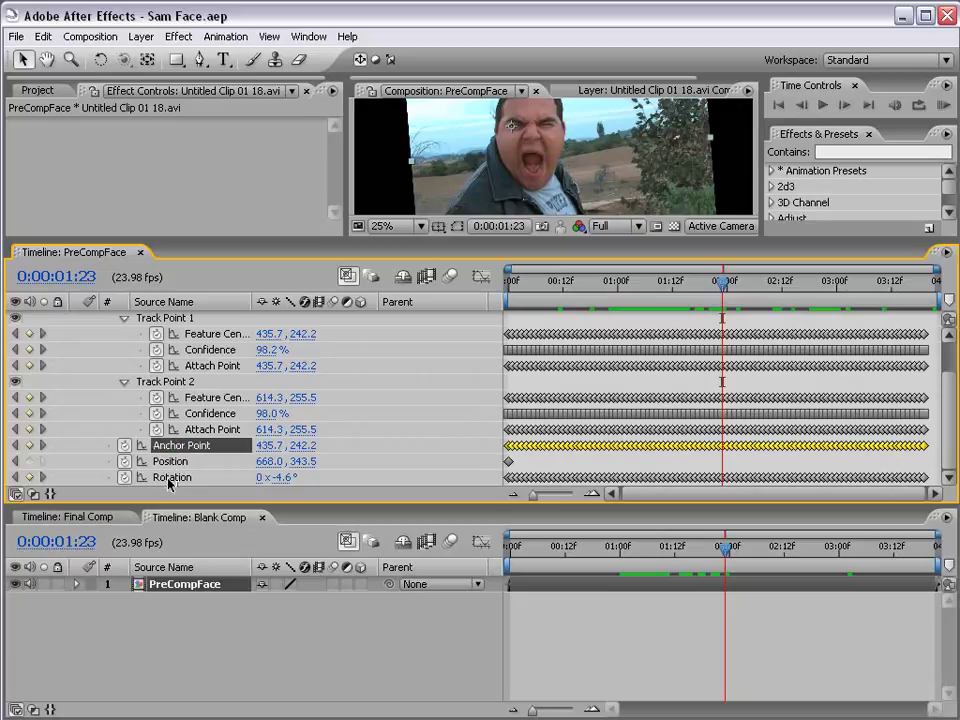
pyautogui.moveTo(121, 240); pyautogui.dragTo(130, 212)
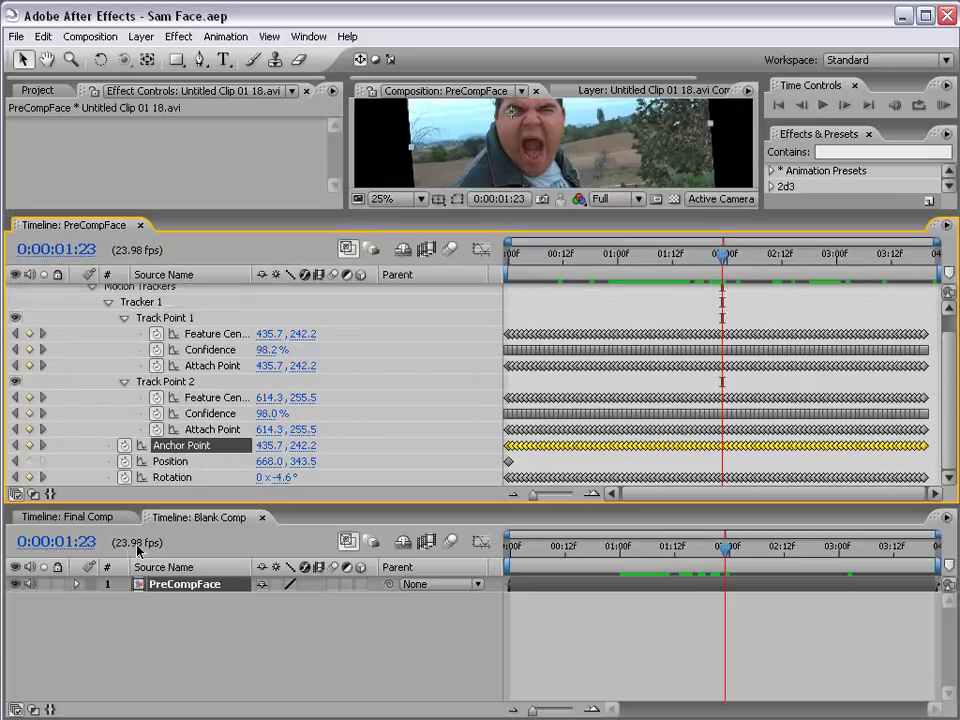
# Step: Show the Anchor Point, Position and Rotation properties of the PreCompFace layer in Blank Comp
pyautogui.click(180, 588)
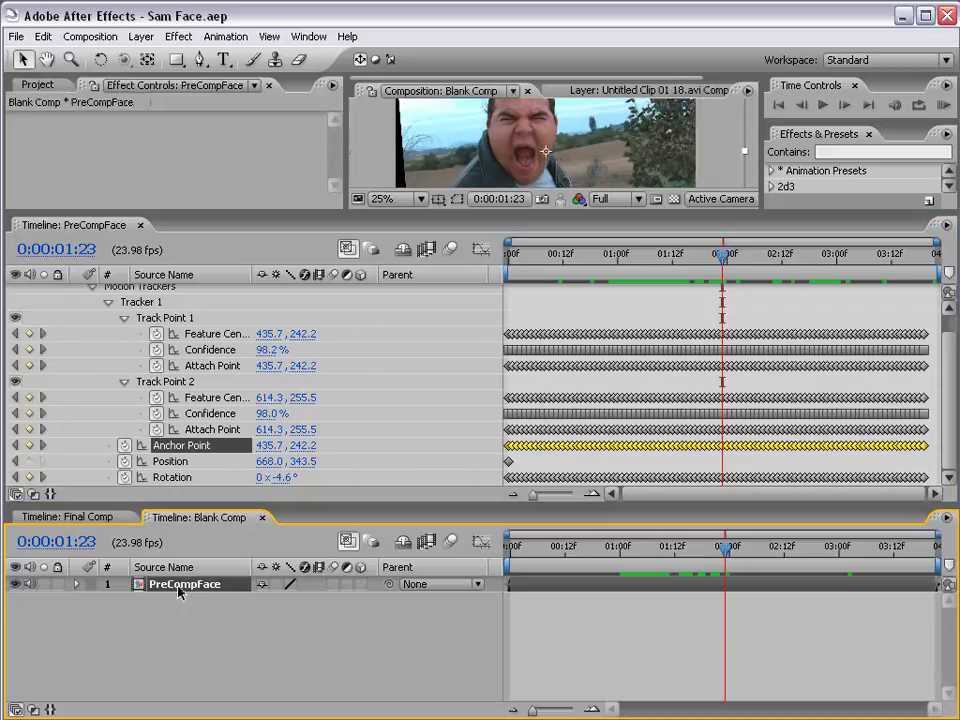
pyautogui.press('p')
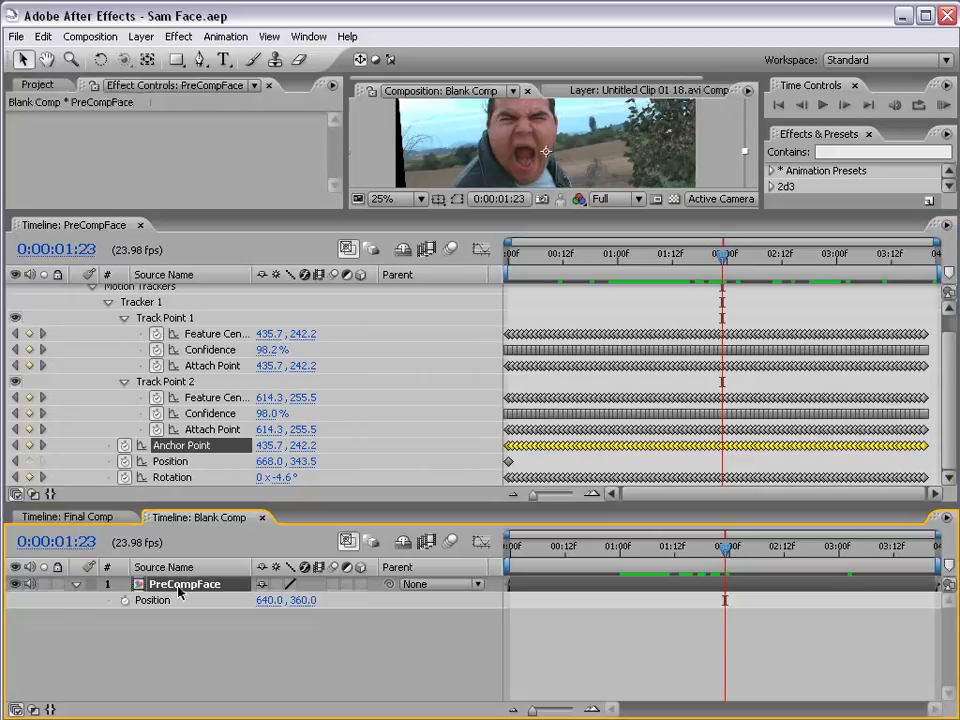
pyautogui.hotkey('shift', 'r')
pyautogui.hotkey('shift', 'a')
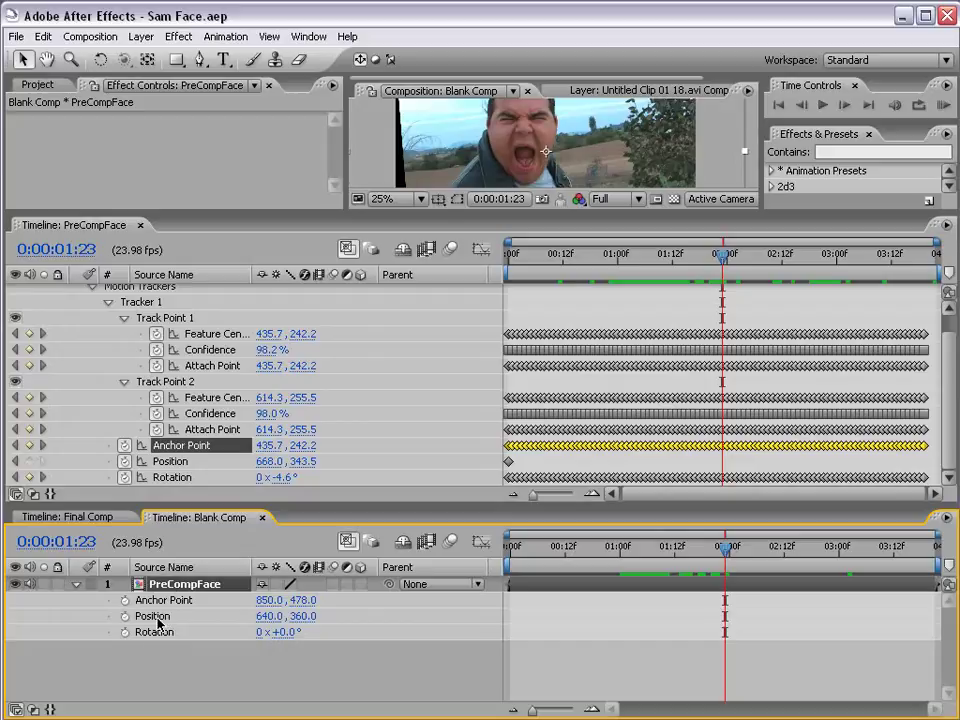
# Step: Collapse the clip's Tracker 1 data and resize the panels so both layers' transform properties fit alongside the preview
pyautogui.click(124, 318)
pyautogui.click(108, 323)
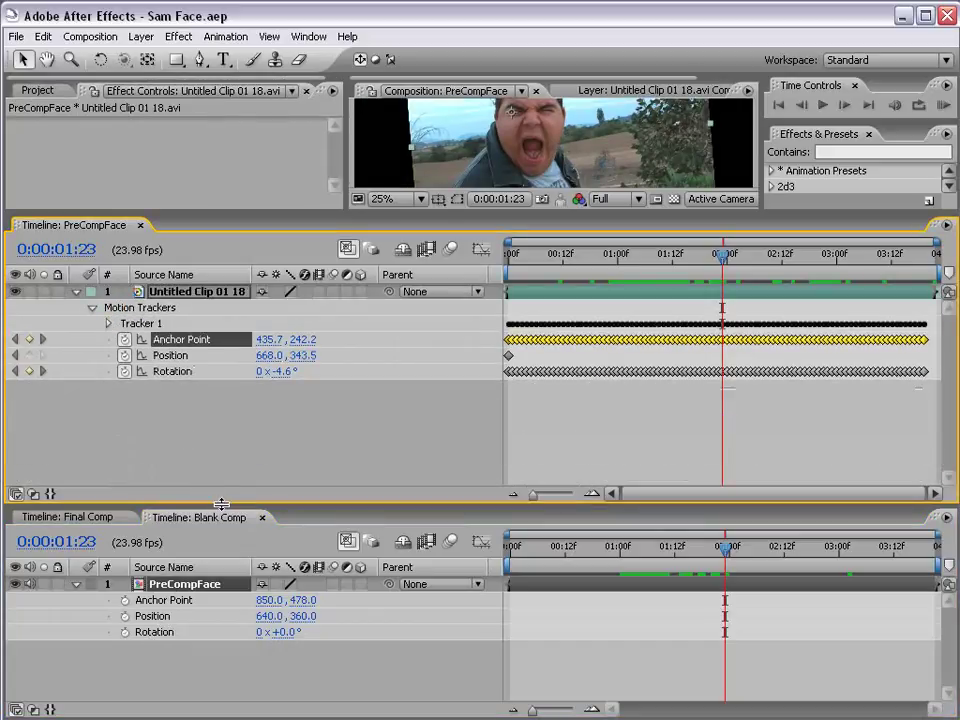
pyautogui.moveTo(221, 503); pyautogui.dragTo(221, 469)
pyautogui.moveTo(204, 208); pyautogui.dragTo(200, 246)
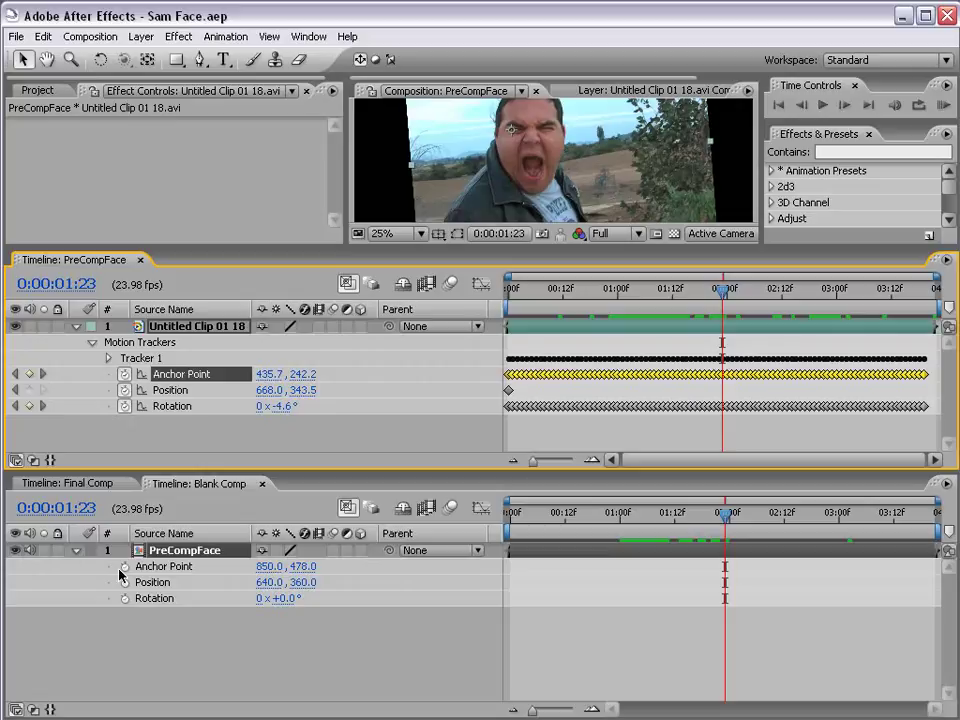
# Step: Link PreCompFace's Position in Blank Comp to the Anchor Point of Untitled Clip 01 18.avi in PreCompFace with an expression
pyautogui.click(556, 631)
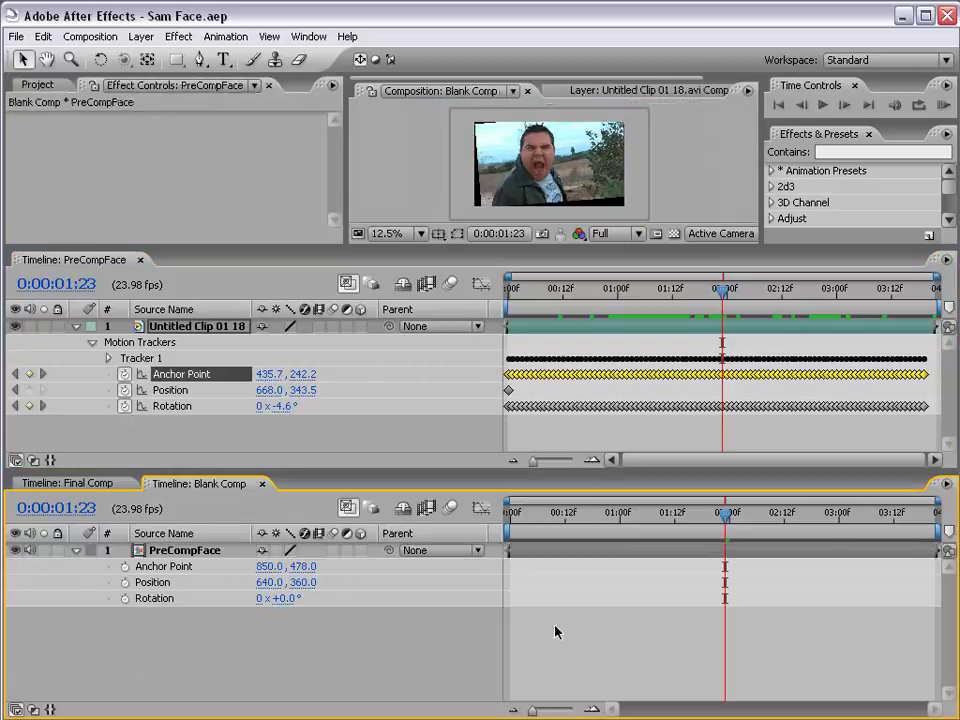
pyautogui.keyDown('alt'); pyautogui.click(125, 582); pyautogui.keyUp('alt')
pyautogui.moveTo(310, 598); pyautogui.dragTo(172, 378)
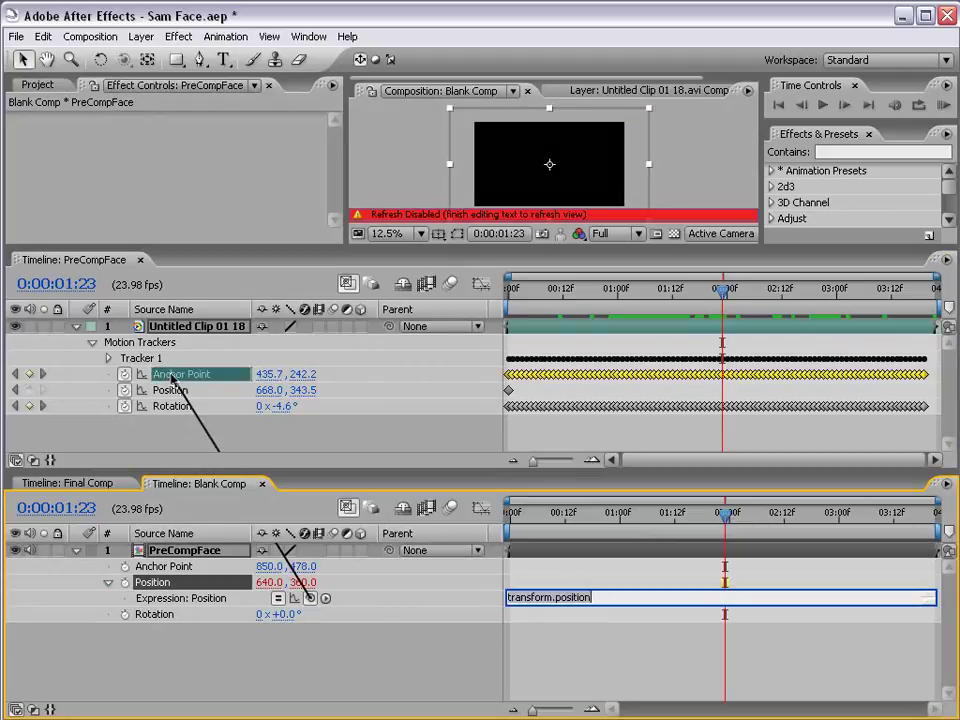
pyautogui.moveTo(172, 378); pyautogui.dragTo(171, 374)
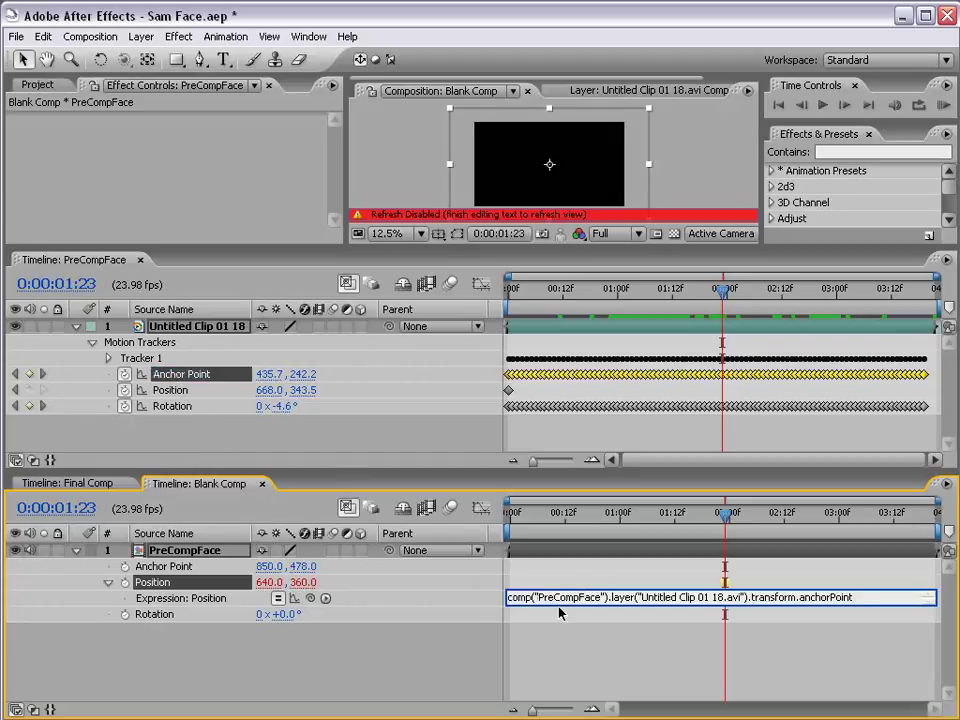
pyautogui.click(555, 645)
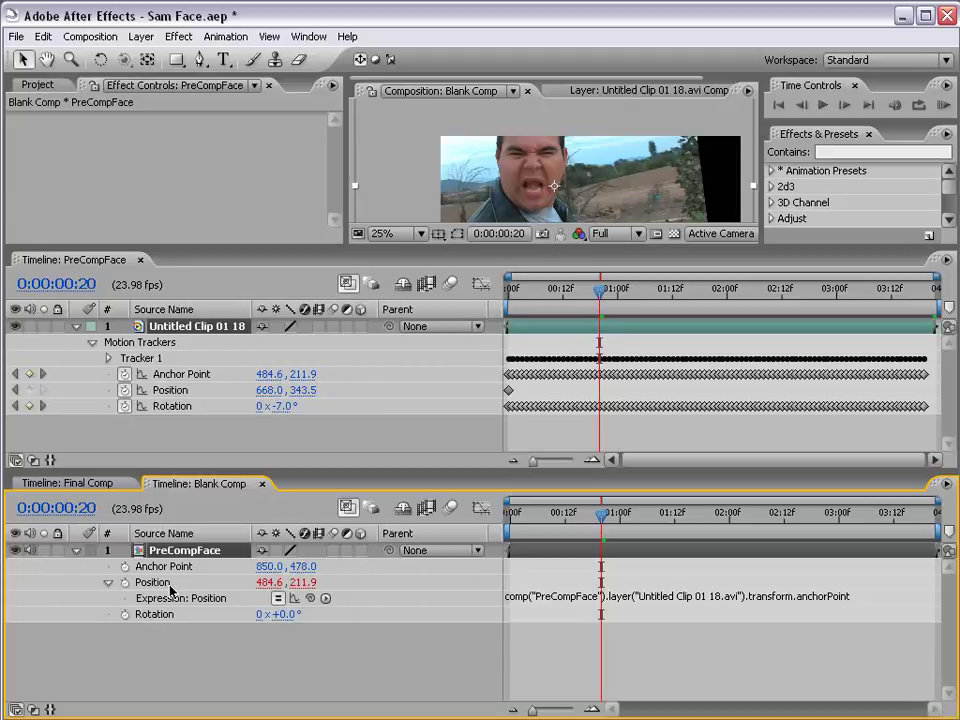
pyautogui.moveTo(211, 247); pyautogui.dragTo(211, 258)
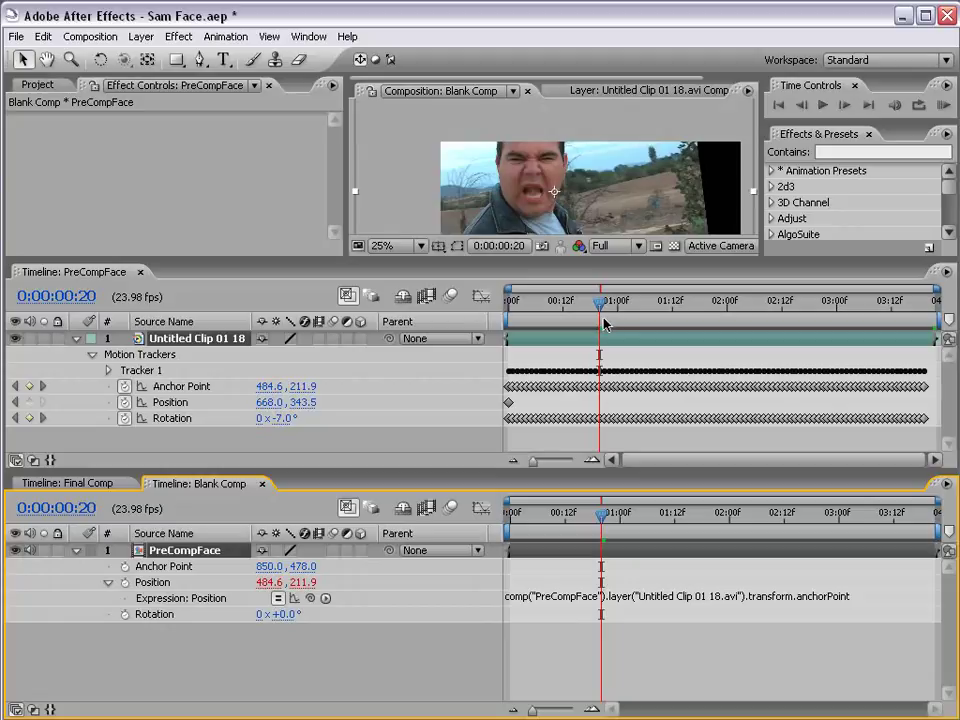
pyautogui.moveTo(605, 323)
pyautogui.mouseDown()
pyautogui.moveTo(641, 316)
pyautogui.moveTo(563, 315)
pyautogui.moveTo(626, 317)
pyautogui.moveTo(585, 315)
pyautogui.moveTo(601, 313)
pyautogui.mouseUp()
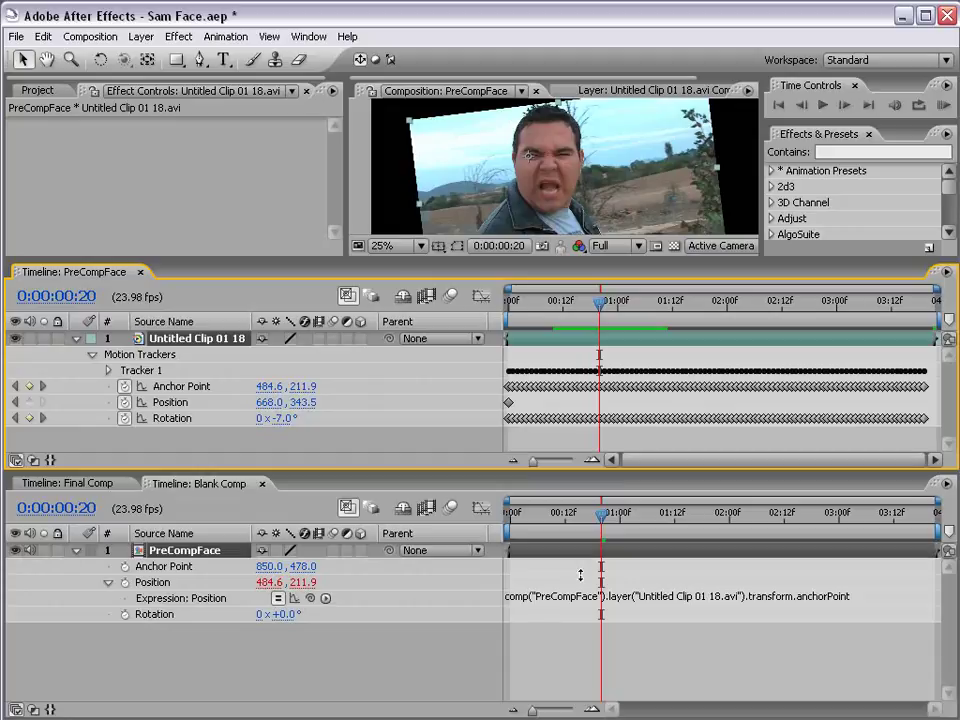
# Step: Link PreCompFace's Rotation in Blank Comp to the Rotation of Untitled Clip 01 18.avi with an expression
pyautogui.keyDown('alt'); pyautogui.click(125, 615); pyautogui.keyUp('alt')
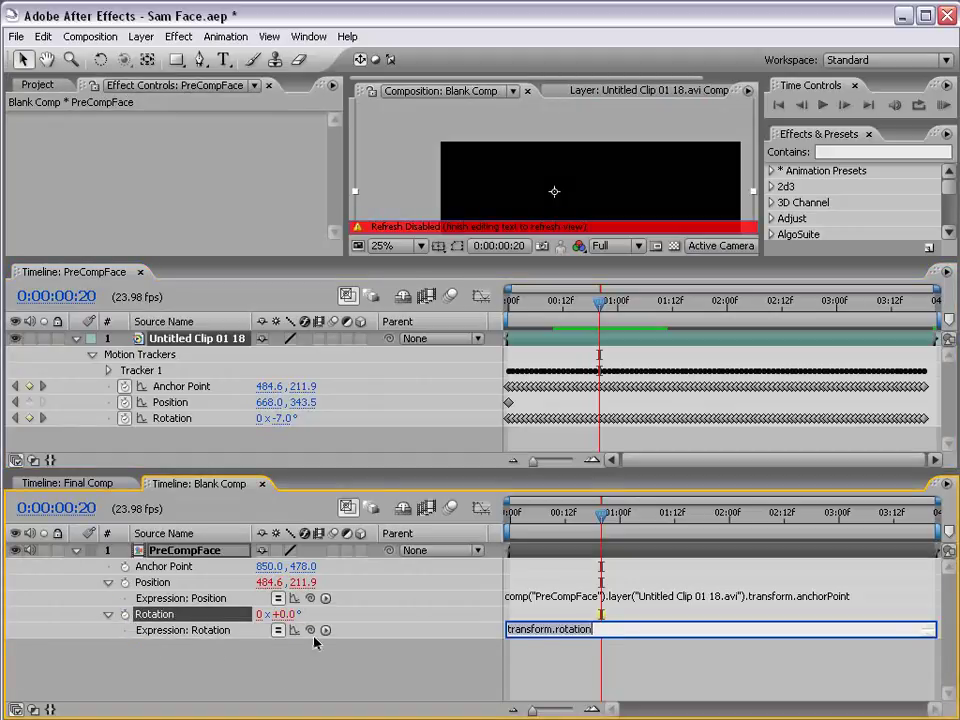
pyautogui.moveTo(310, 630); pyautogui.dragTo(168, 422)
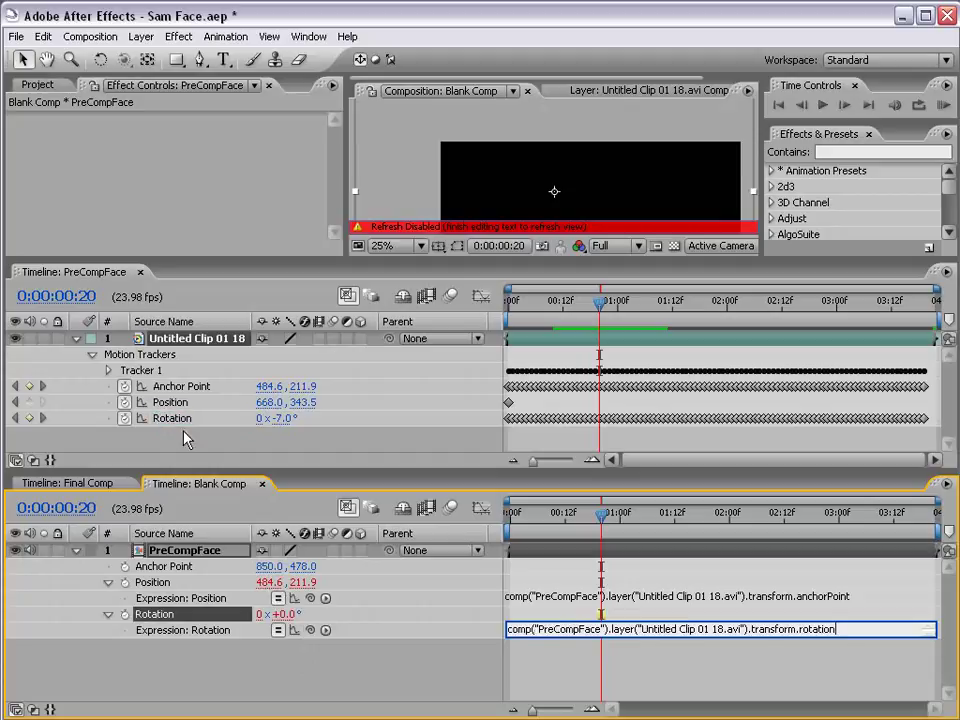
pyautogui.click(564, 671)
pyautogui.moveTo(583, 522)
pyautogui.mouseDown()
pyautogui.moveTo(565, 516)
pyautogui.moveTo(664, 518)
pyautogui.moveTo(597, 518)
pyautogui.mouseUp()
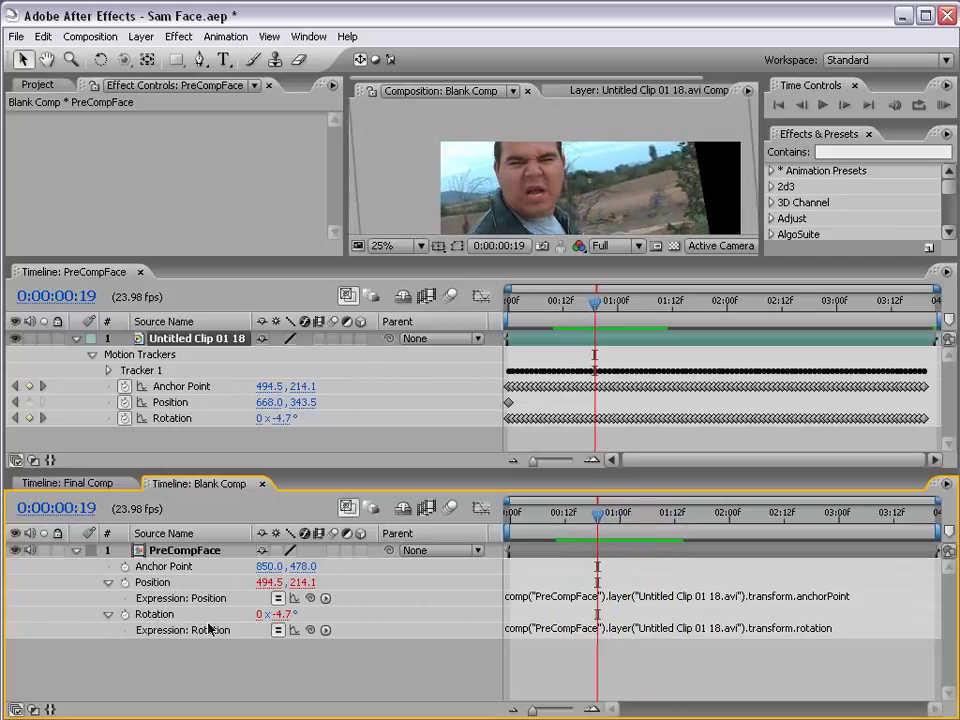
# Step: Invert the linked rotation by appending *-1 to the Rotation expression, and scrub to 0:00:01:10 to compare both layers' values
pyautogui.click(569, 629)
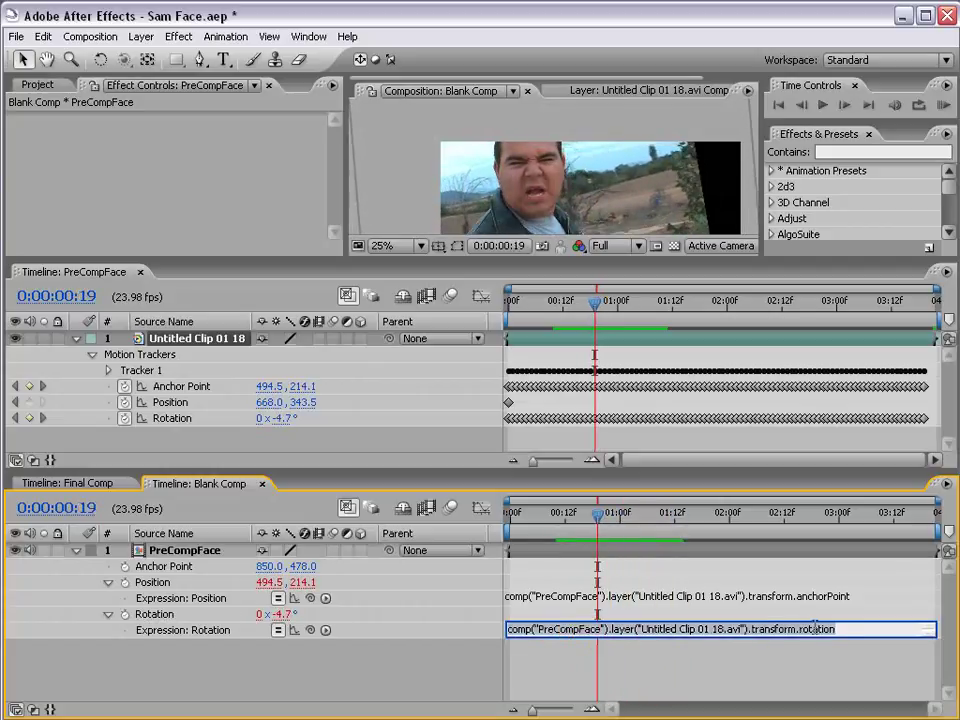
pyautogui.click(849, 629)
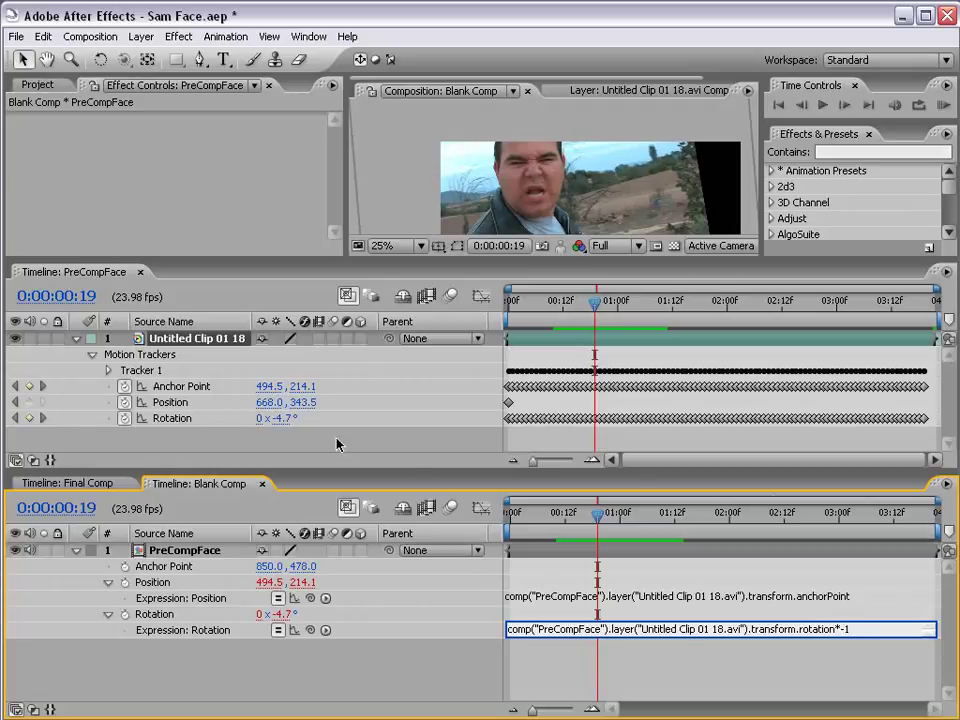
pyautogui.click(678, 672)
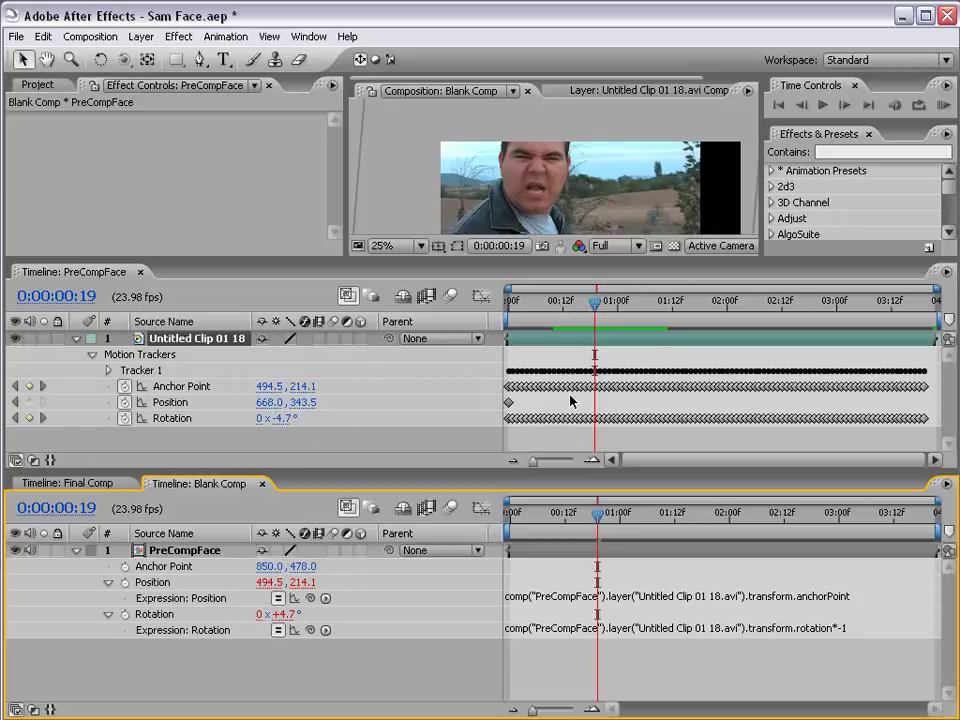
pyautogui.moveTo(613, 304); pyautogui.dragTo(663, 303)
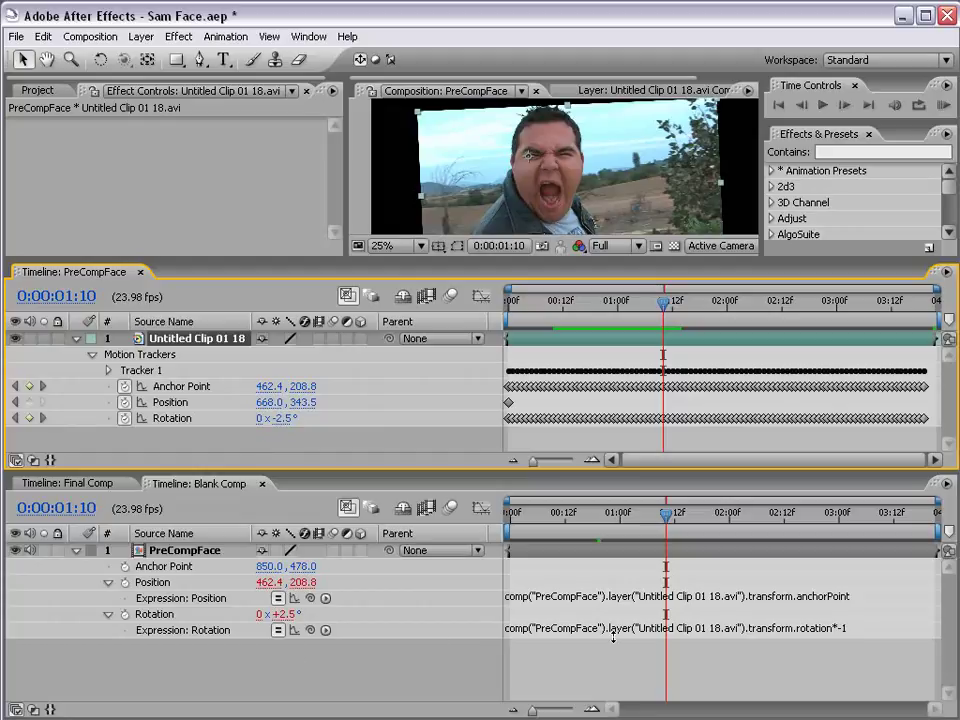
# Step: Link PreCompFace's Anchor Point in Blank Comp to the Position of Untitled Clip 01 18.avi with an expression
pyautogui.click(152, 567)
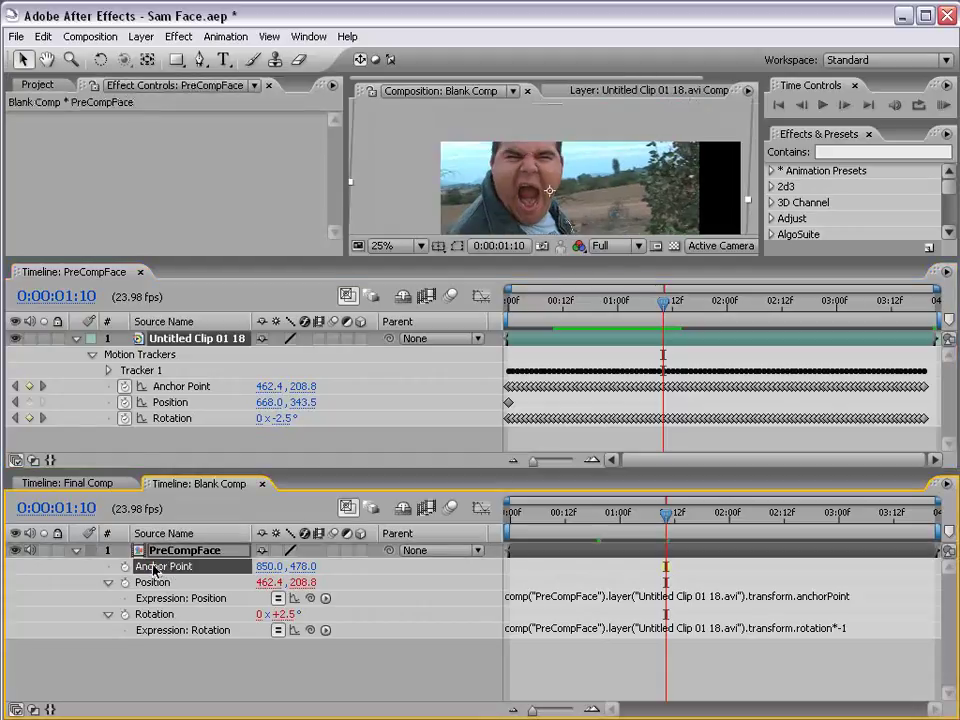
pyautogui.click(528, 359)
pyautogui.click(576, 306)
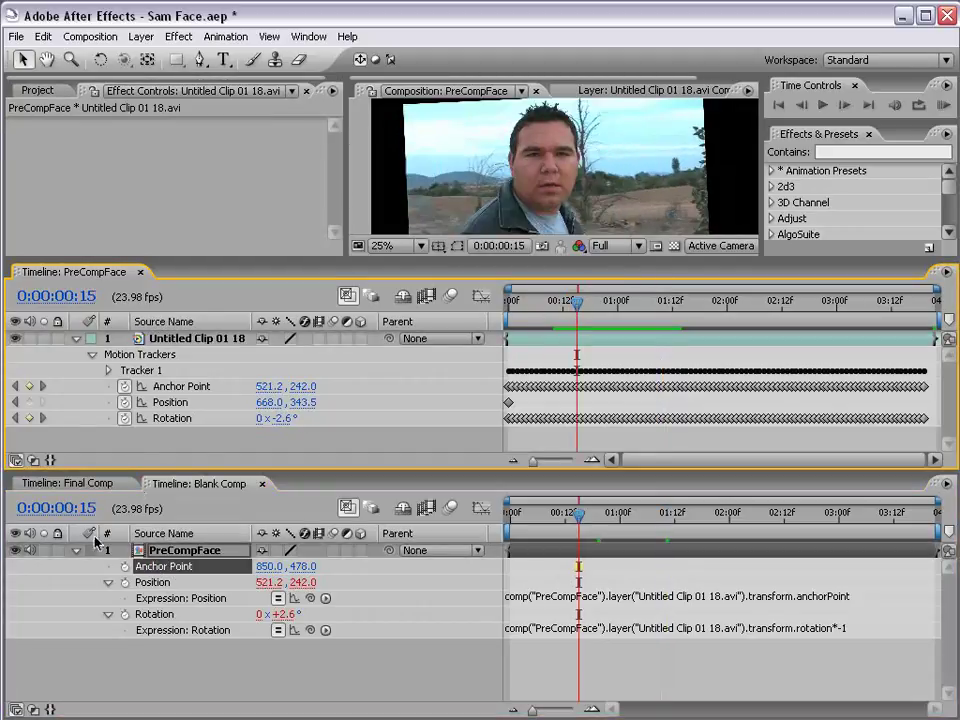
pyautogui.keyDown('alt'); pyautogui.click(124, 567); pyautogui.keyUp('alt')
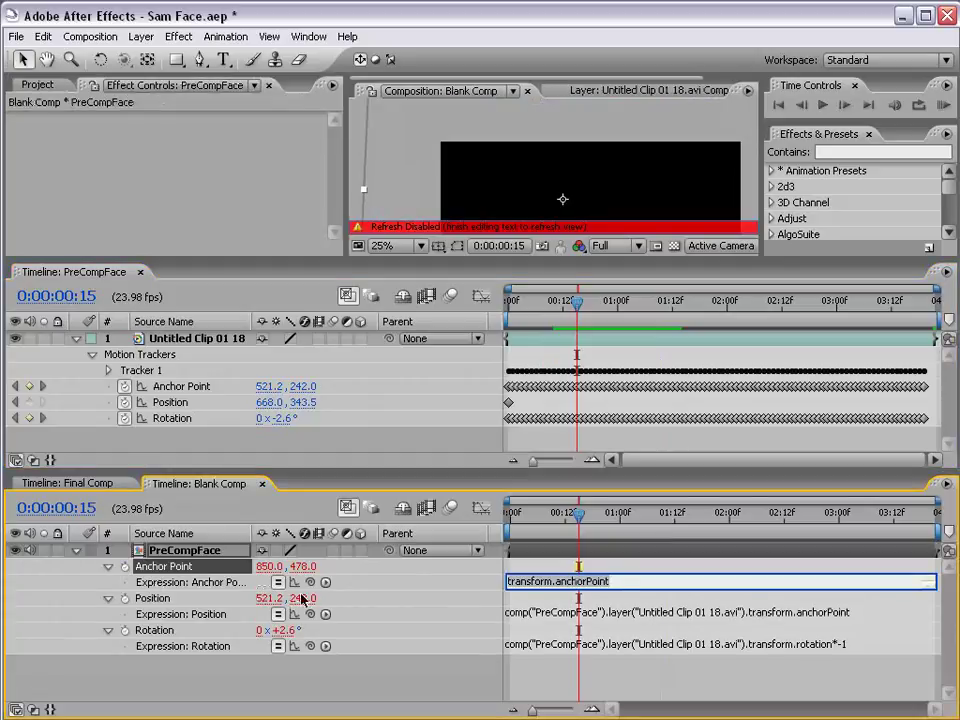
pyautogui.moveTo(305, 580); pyautogui.dragTo(163, 403)
pyautogui.click(540, 690)
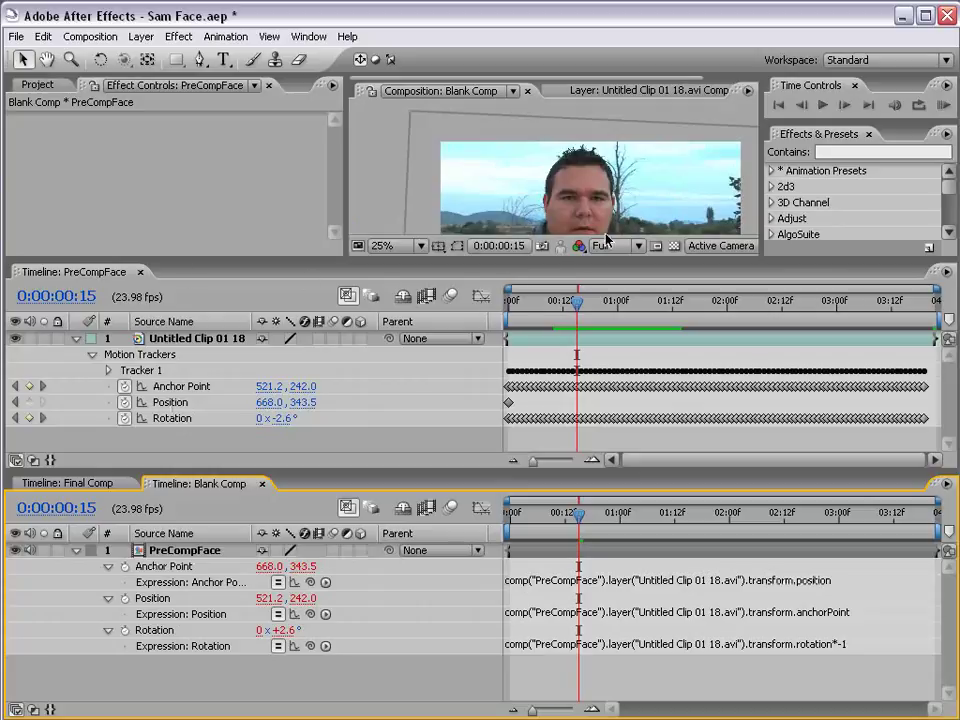
# Step: Enlarge the Blank Comp preview and scrub through the timeline to check the restored motion of the shot
pyautogui.moveTo(544, 259); pyautogui.dragTo(537, 328)
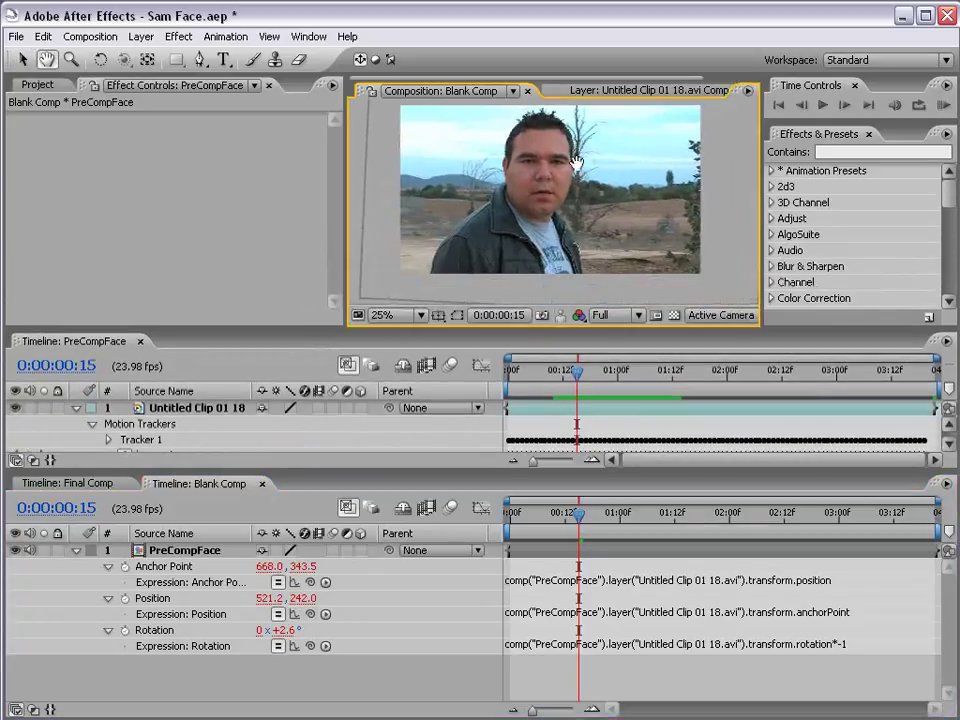
pyautogui.moveTo(578, 515); pyautogui.dragTo(784, 525)
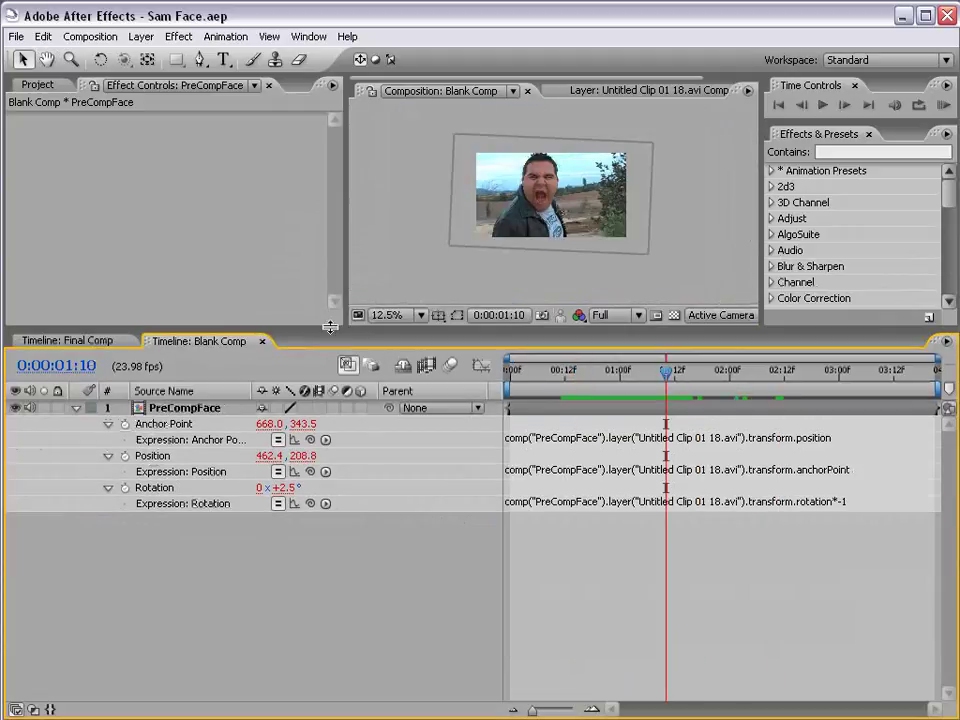
pyautogui.moveTo(330, 327); pyautogui.dragTo(330, 461)
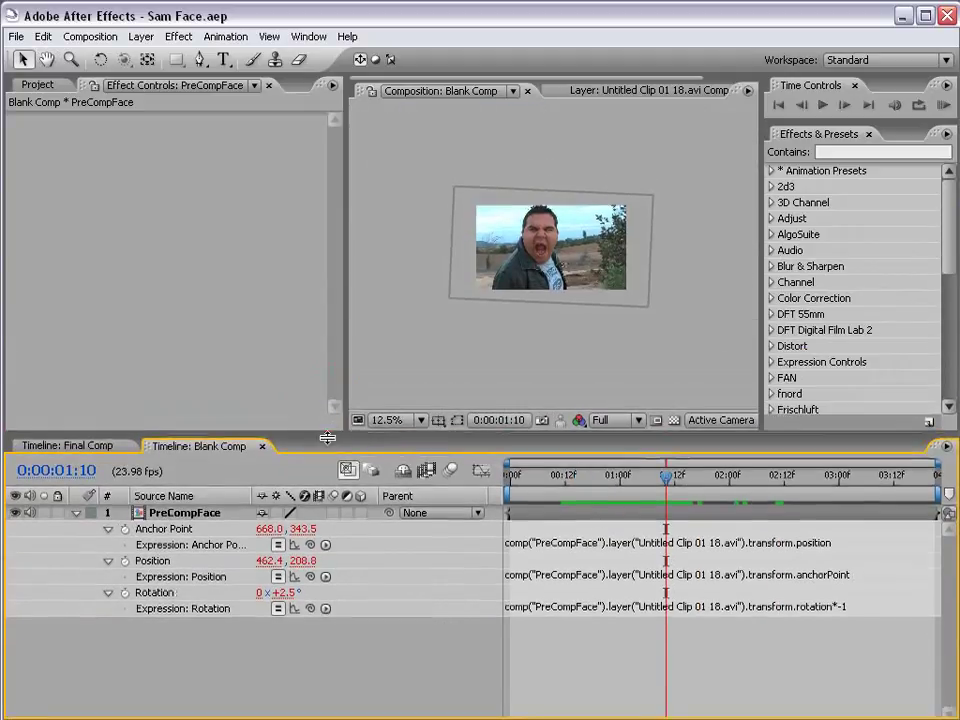
pyautogui.scroll(1, 553, 354)
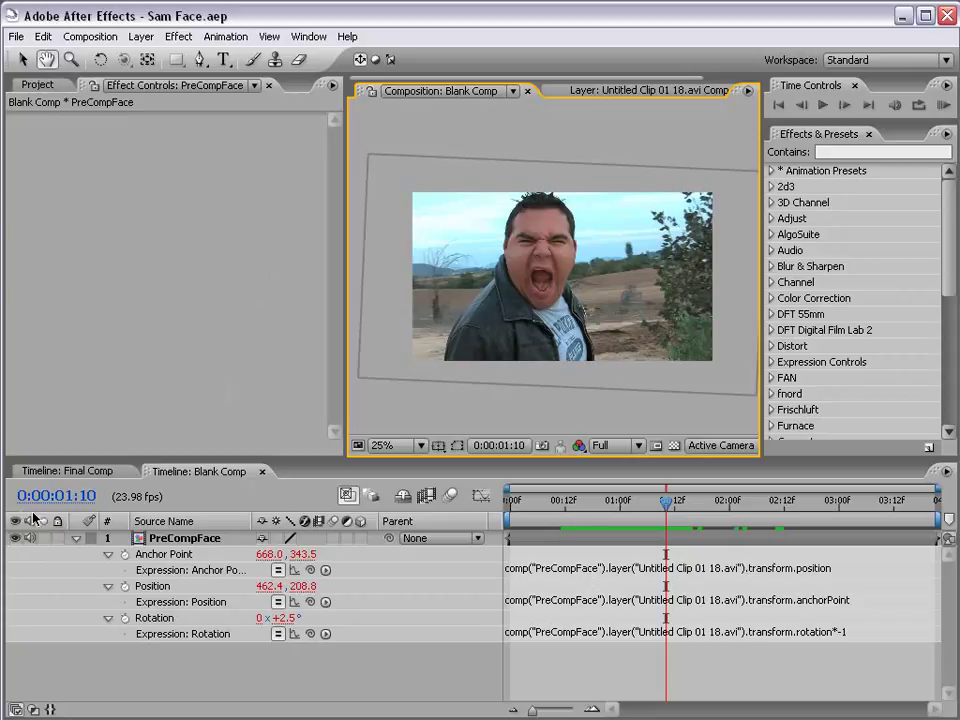
# Step: Copy the Glasses layer from Final Comp and paste it above PreCompFace in Blank Comp
pyautogui.click(70, 470)
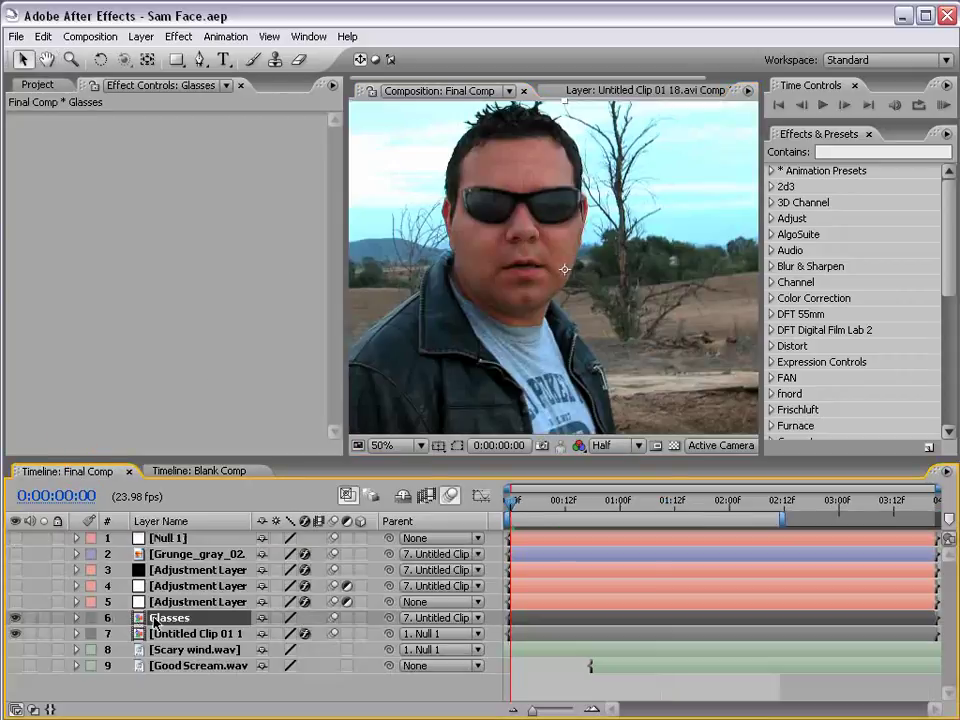
pyautogui.click(190, 471)
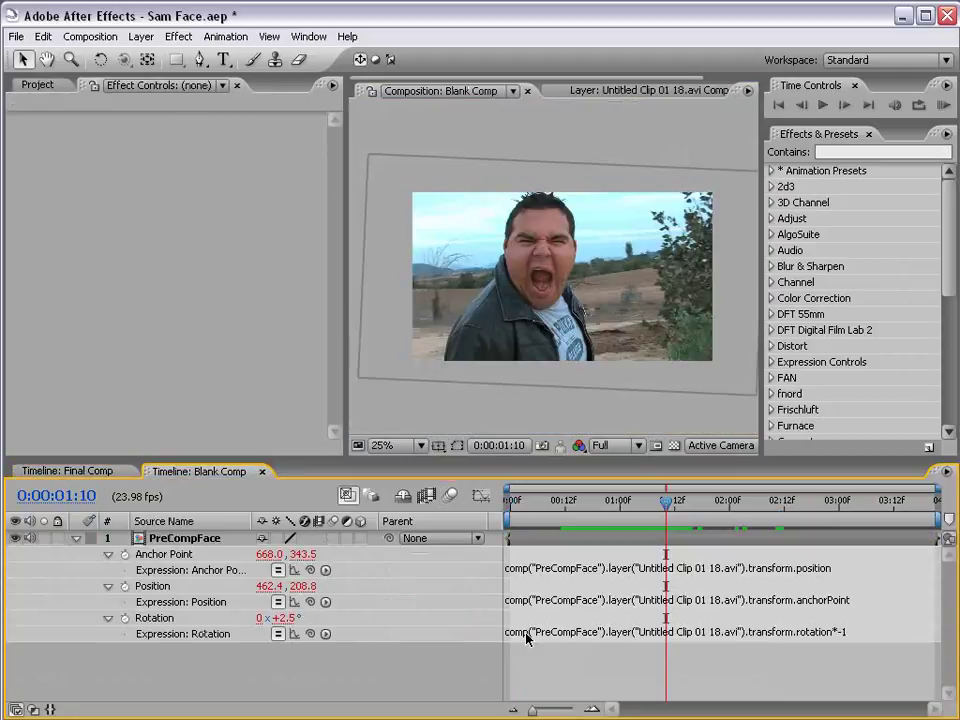
pyautogui.hotkey('ctrl', 'v')
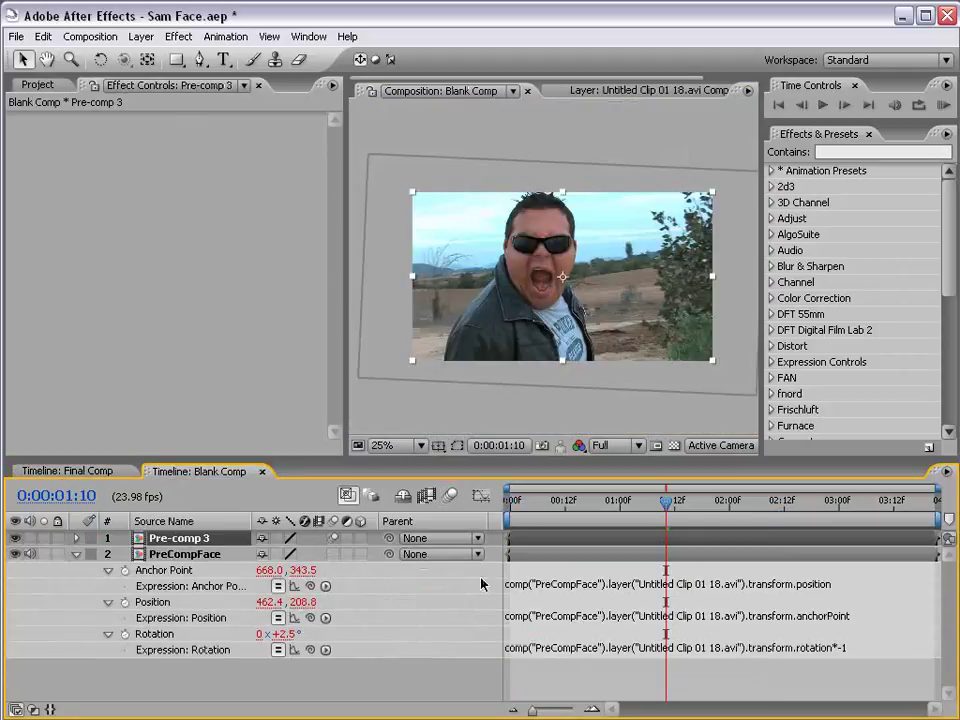
# Step: Parent the pasted glasses layer to PreCompFace at 0:00:00:03 and scrub forward to check how the glasses follow
pyautogui.moveTo(666, 502); pyautogui.dragTo(524, 548)
pyautogui.press('.')
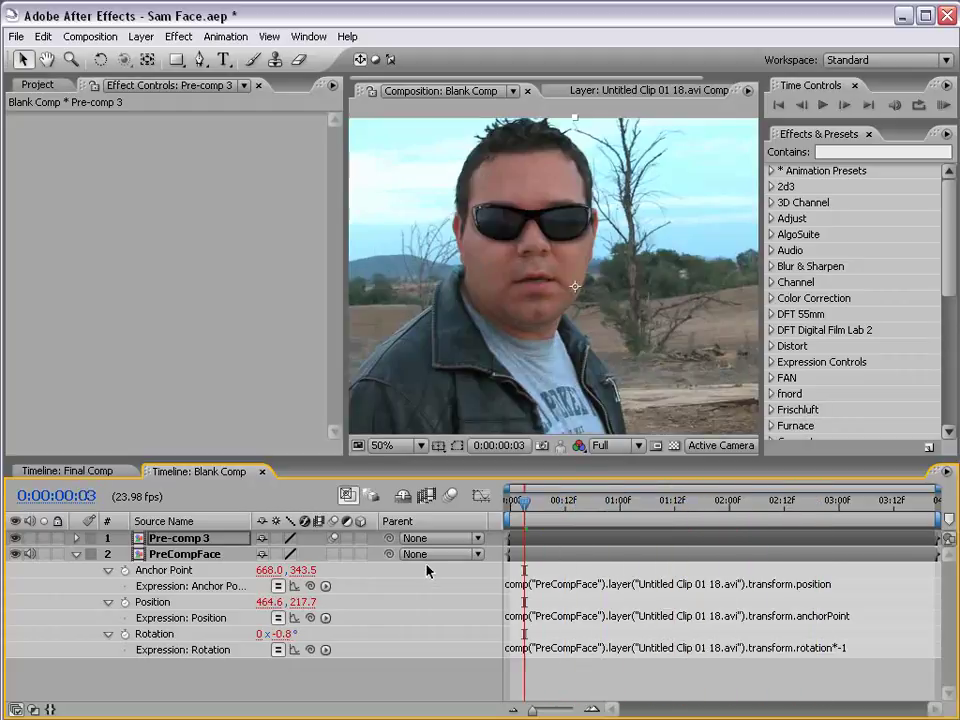
pyautogui.moveTo(389, 540); pyautogui.dragTo(170, 561)
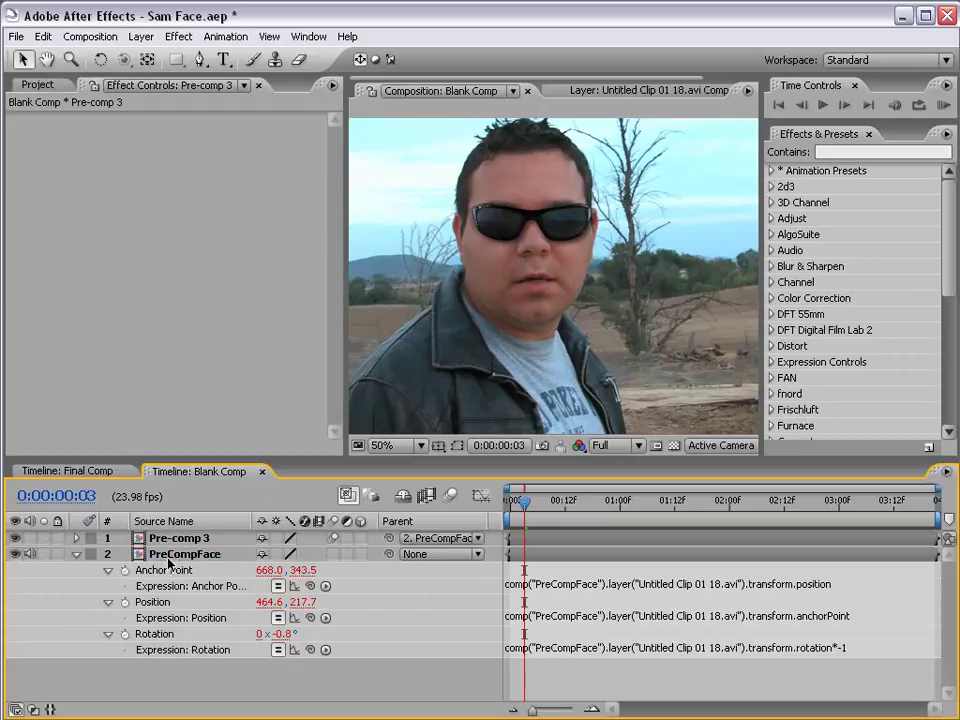
pyautogui.click(537, 502)
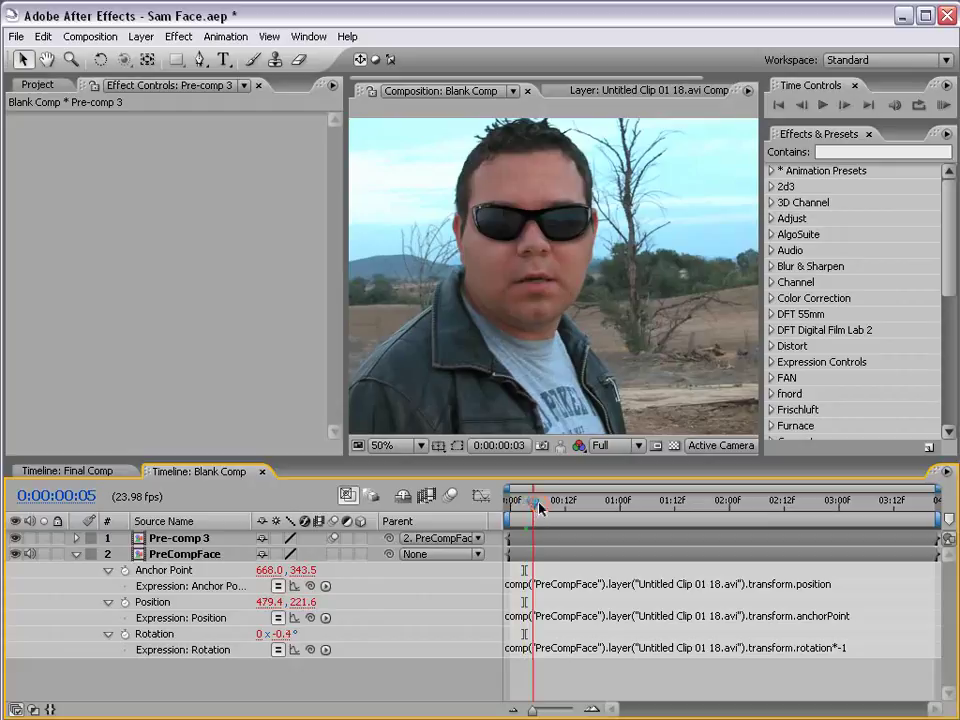
pyautogui.moveTo(537, 507); pyautogui.dragTo(720, 510)
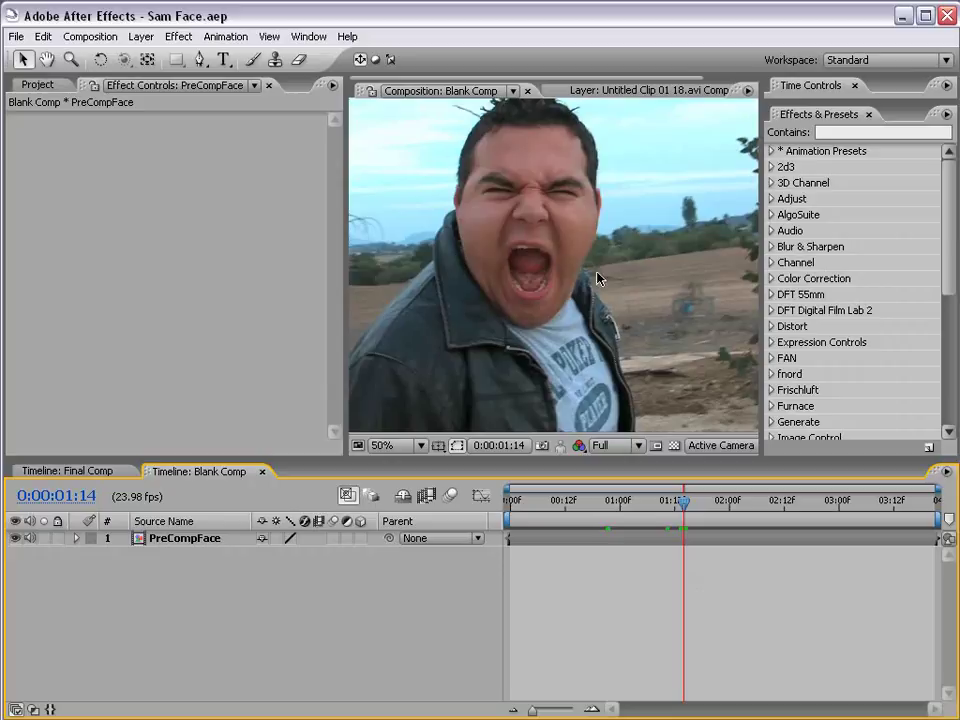
# Step: Apply the Liquify distortion effect to the PreCompFace layer in Blank Comp
pyautogui.click(602, 538)
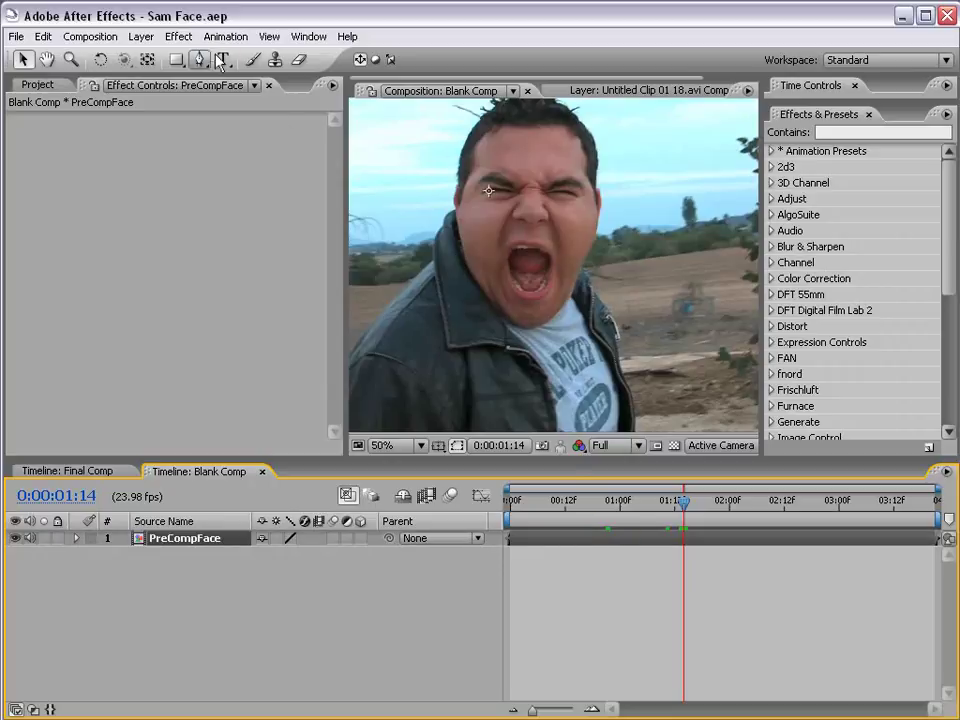
pyautogui.click(193, 38)
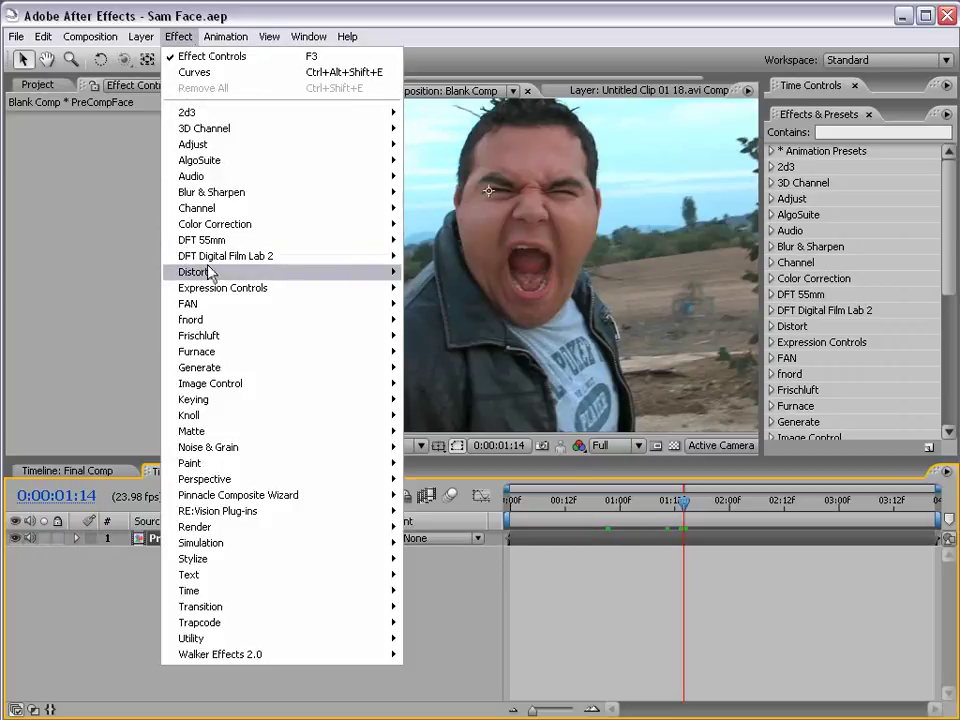
pyautogui.moveTo(258, 274)
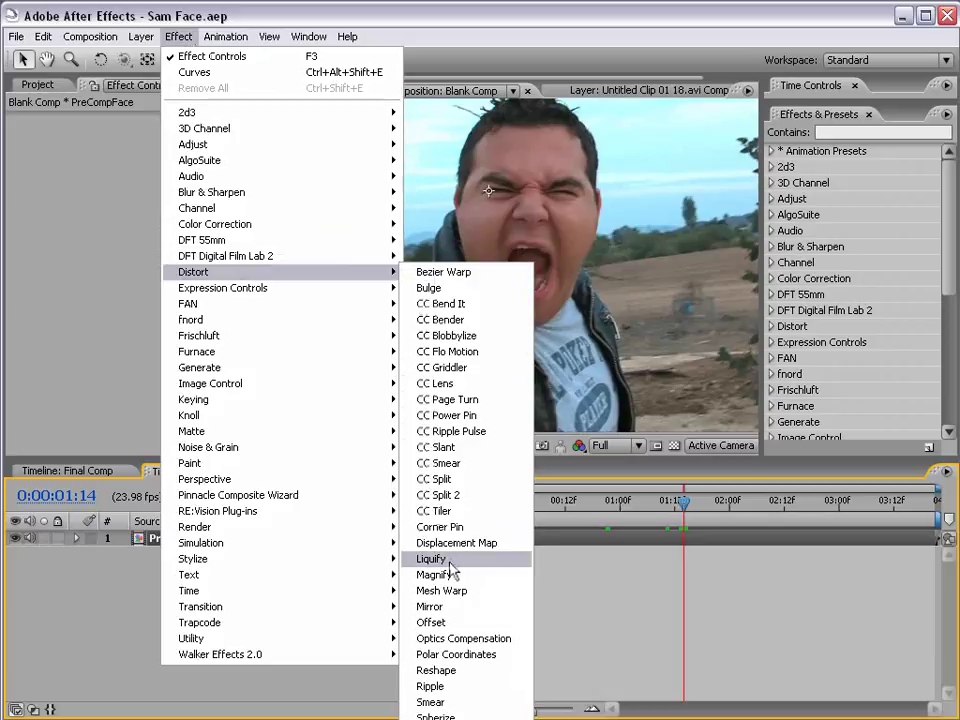
pyautogui.click(431, 559)
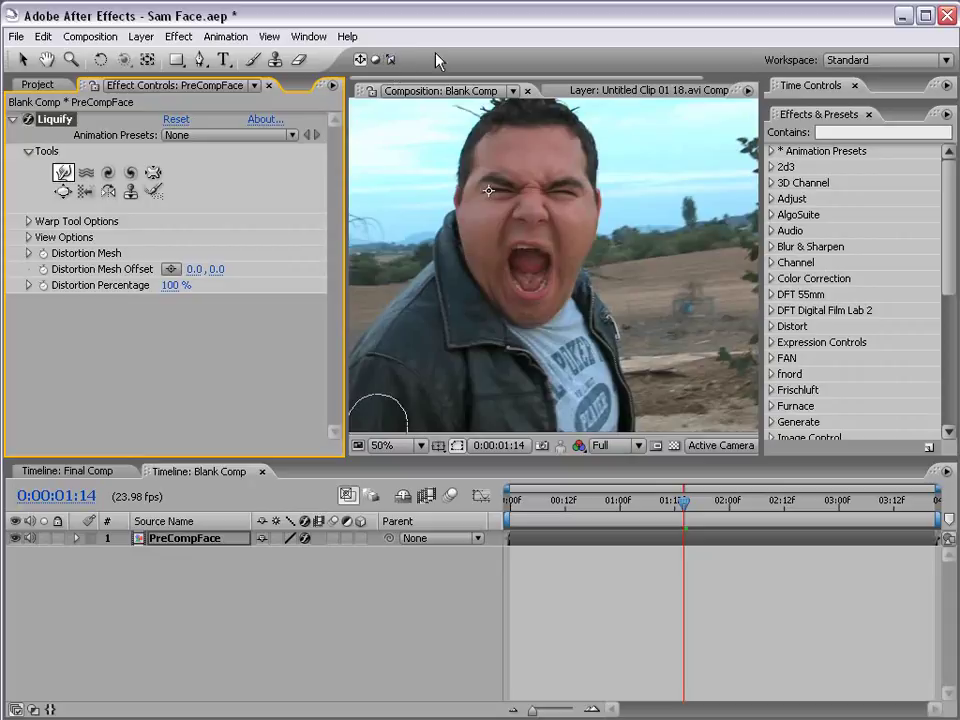
# Step: Pucker the man's nose at 0:00:01:14 using the Liquify Pucker tool with brush size 74 and brush pressure 71
pyautogui.press(',')
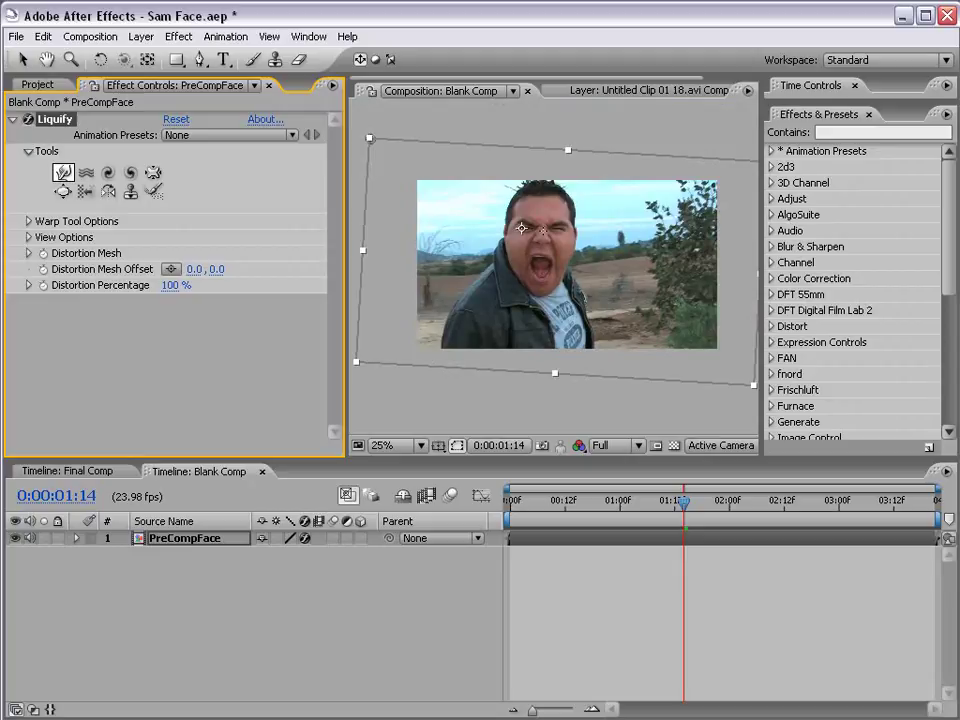
pyautogui.press('.')
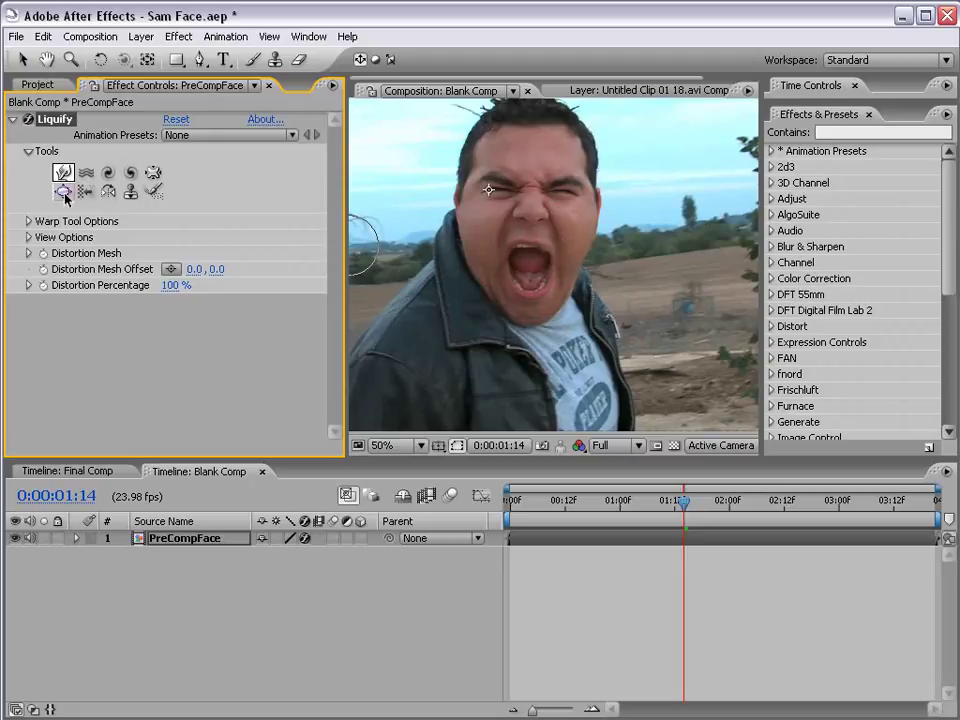
pyautogui.click(153, 174)
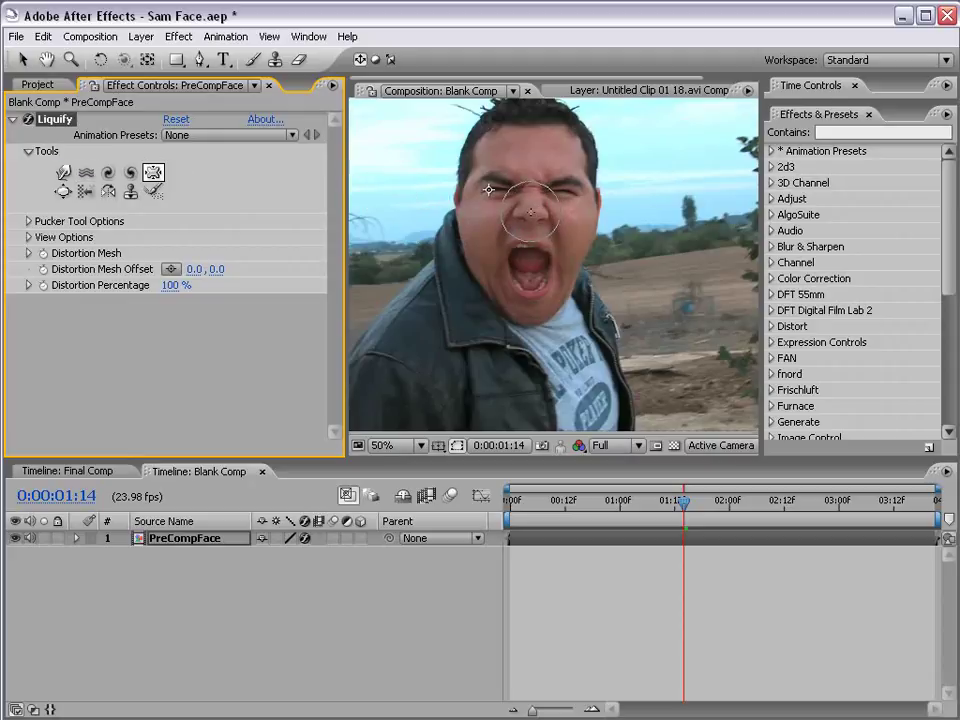
pyautogui.scroll(1, 531, 212)
pyautogui.press('h')
pyautogui.moveTo(510, 176); pyautogui.dragTo(555, 293)
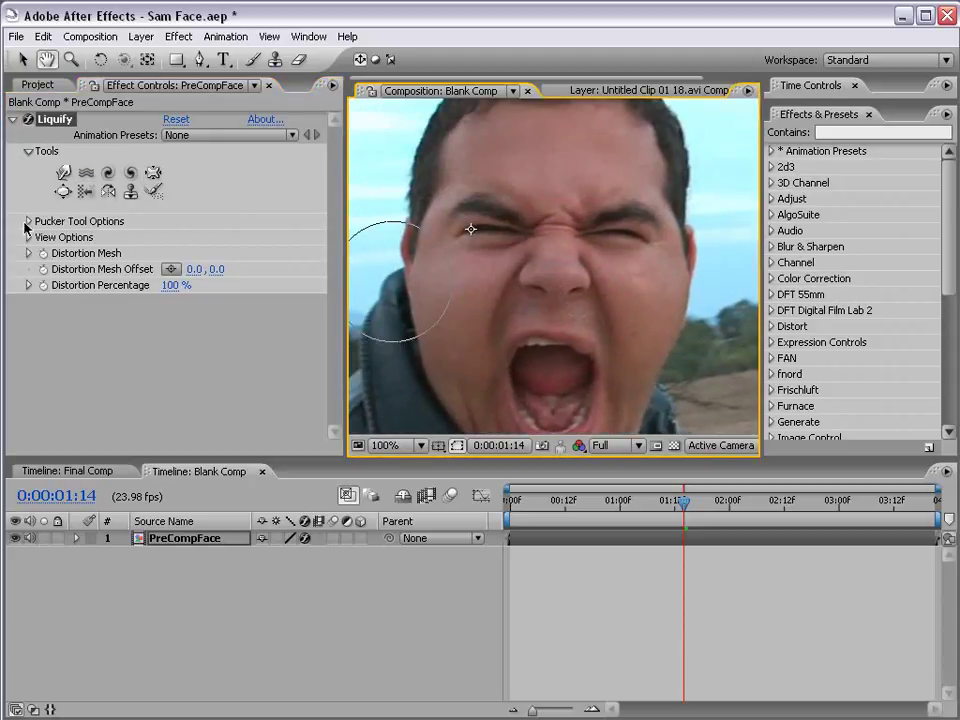
pyautogui.click(28, 222)
pyautogui.moveTo(166, 243); pyautogui.dragTo(172, 237)
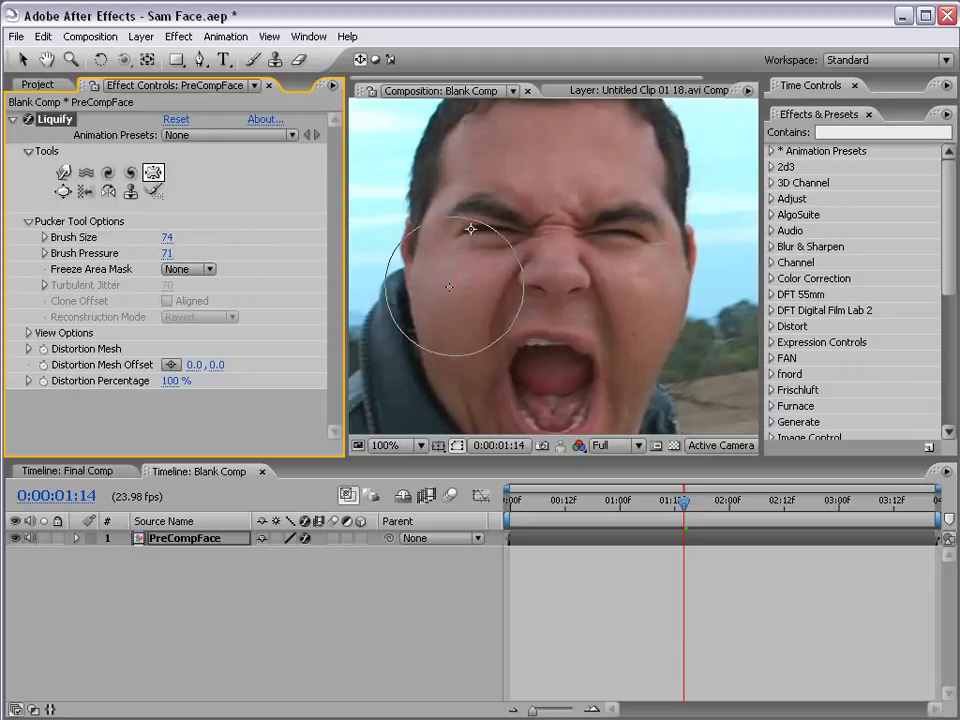
pyautogui.click(556, 273)
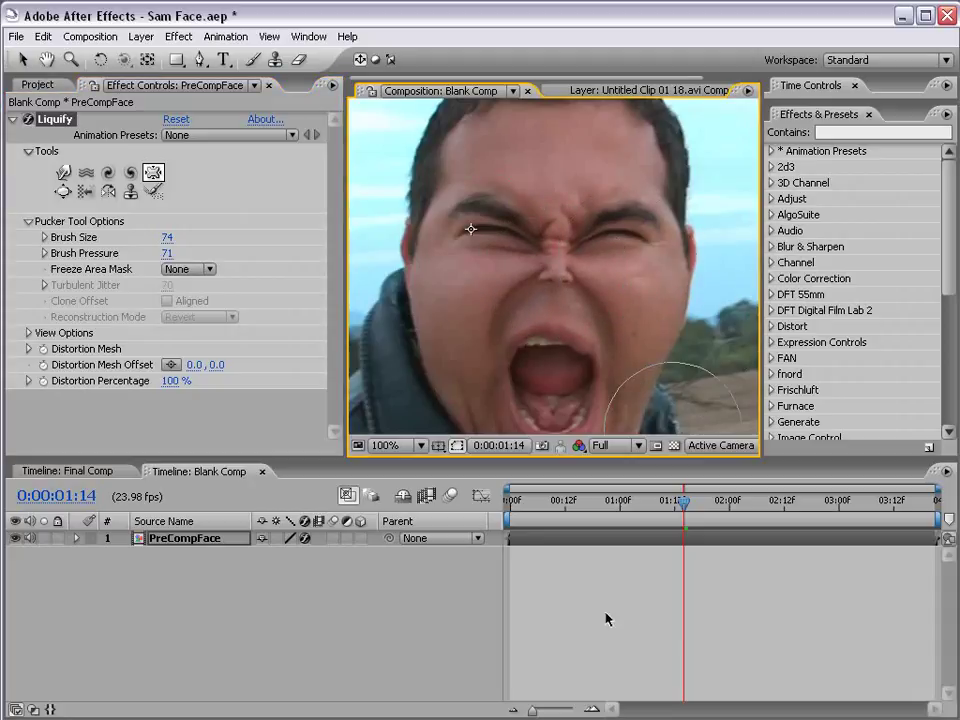
# Step: Examine the puckered nose up close, scrub back to 0:00:01:02, and preview Blank Comp to see how the warp follows the face
pyautogui.click(581, 567)
pyautogui.scroll(-1, 615, 285)
pyautogui.press('space')
pyautogui.moveTo(608, 336); pyautogui.dragTo(607, 300)
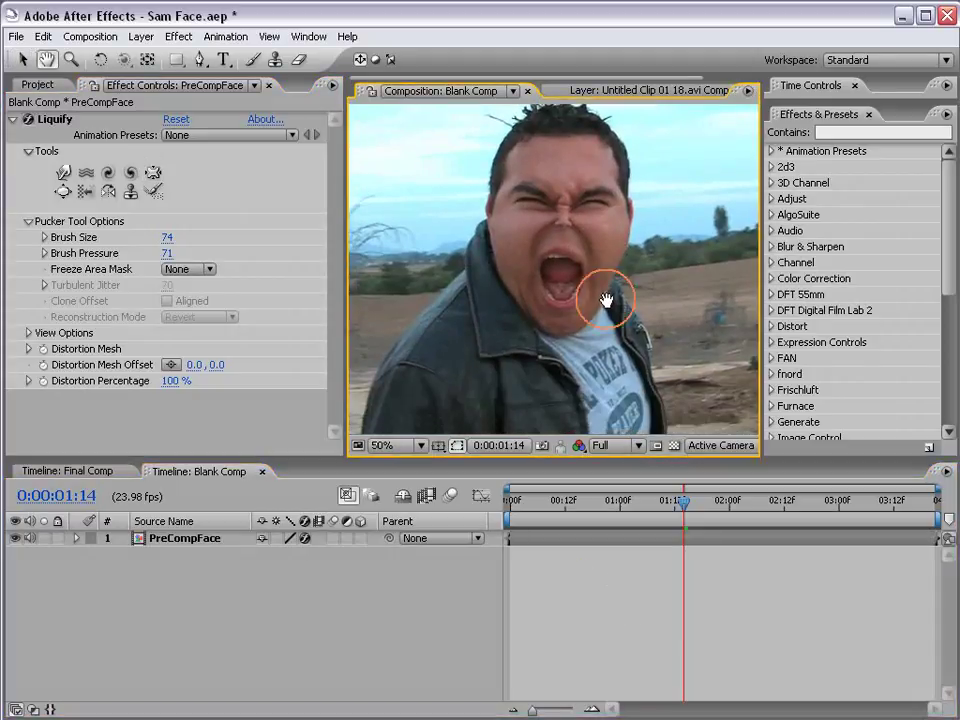
pyautogui.scroll(1, 605, 305)
pyautogui.moveTo(512, 222); pyautogui.dragTo(505, 296)
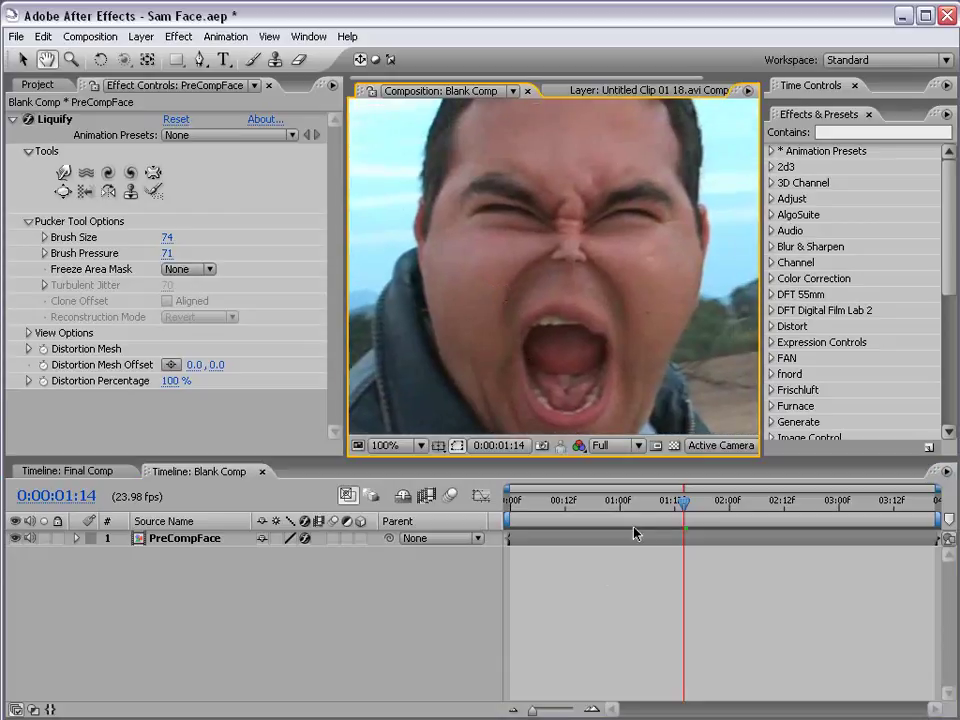
pyautogui.moveTo(680, 510); pyautogui.dragTo(628, 514)
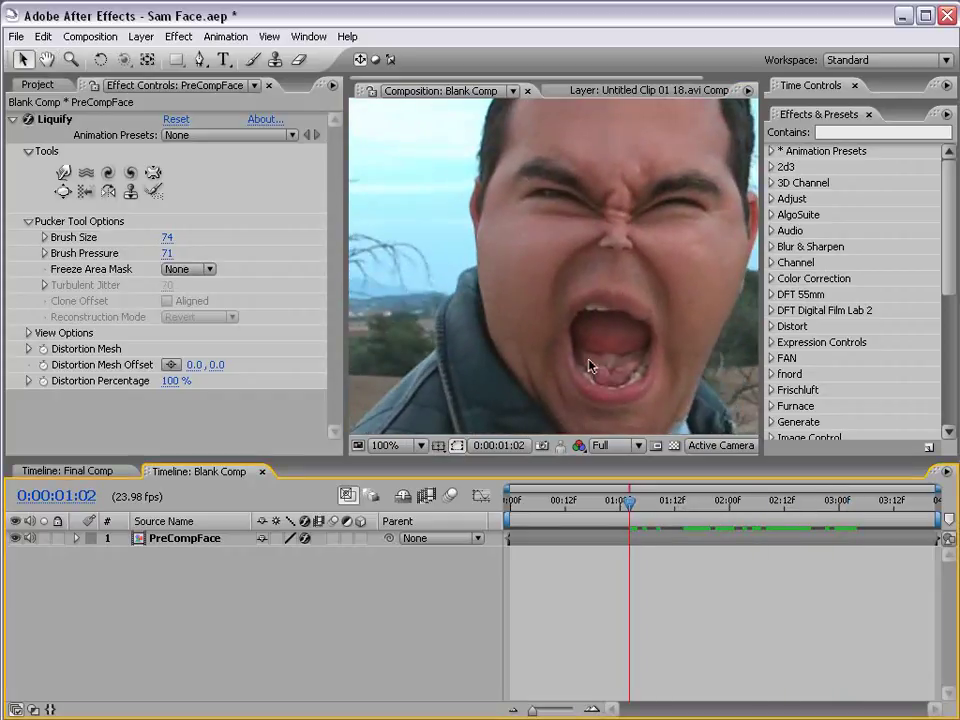
pyautogui.scroll(-2, 590, 372)
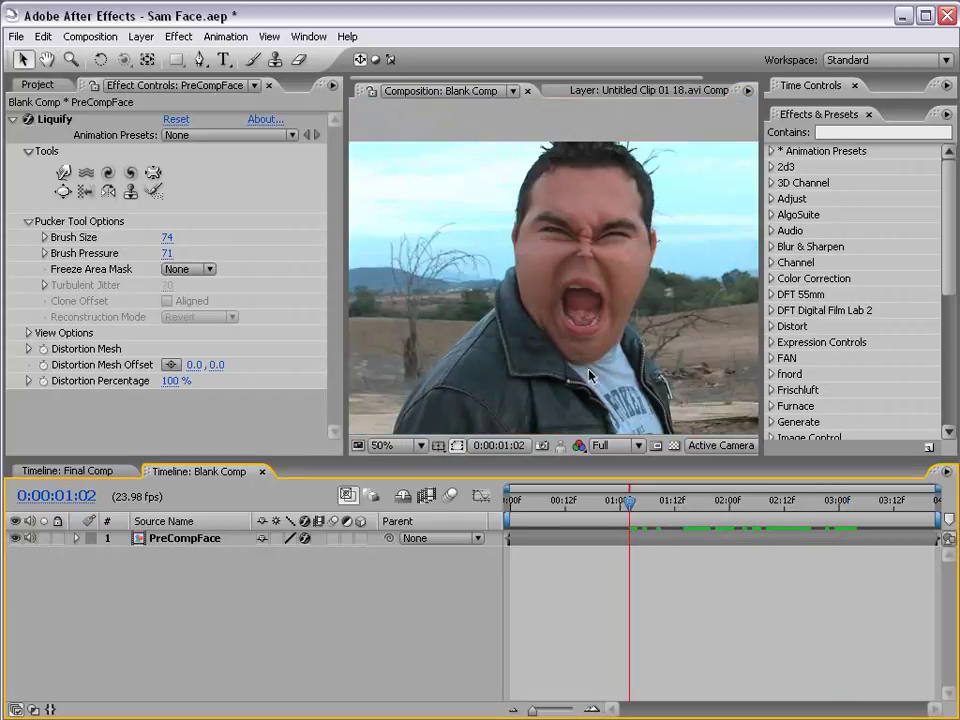
pyautogui.press('KP_0')
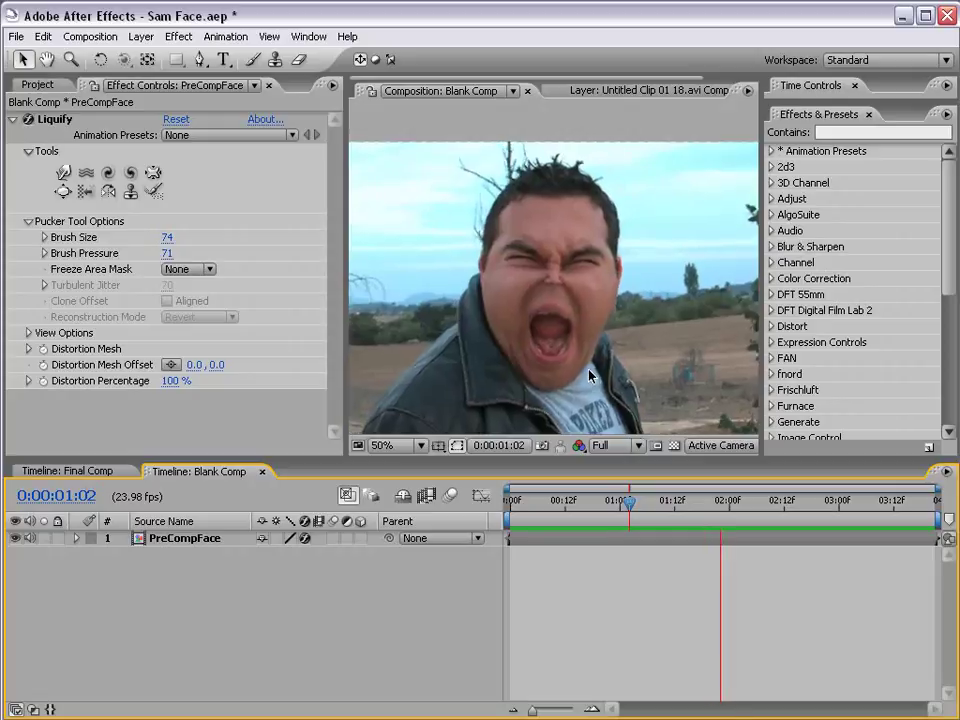
pyautogui.press('space')
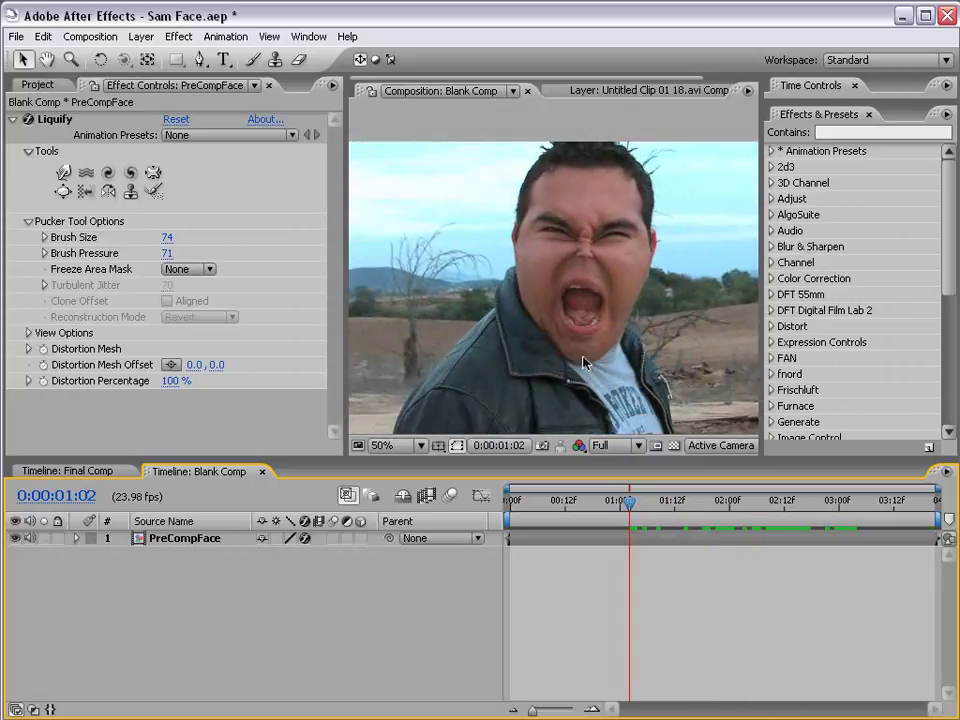
# Step: Turn off Liquify on PreCompFace and add a new adjustment layer to Blank Comp
pyautogui.click(25, 125)
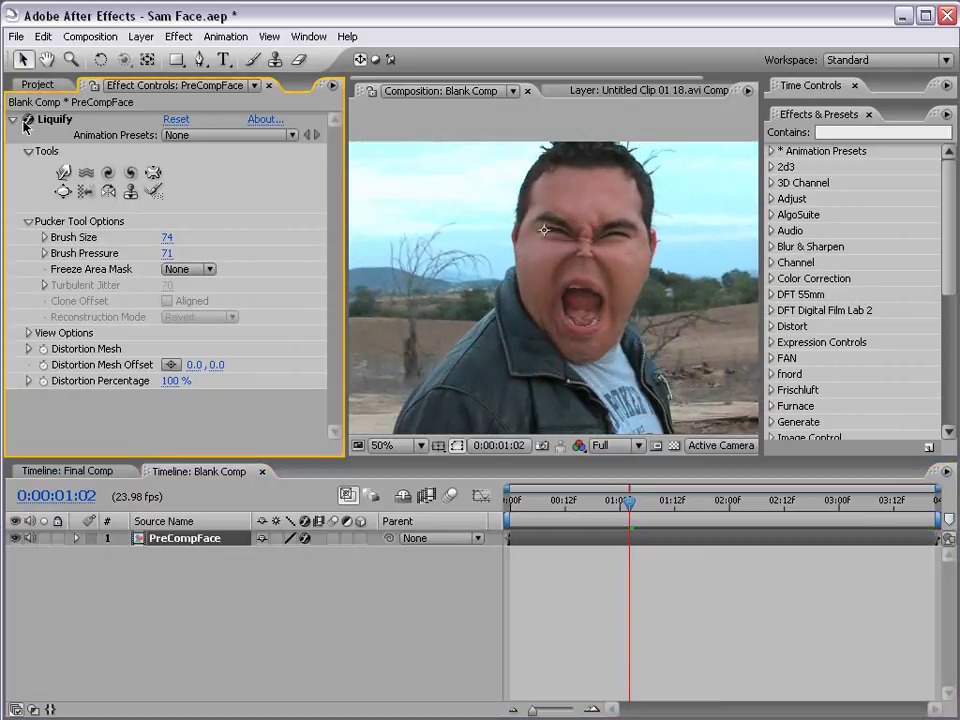
pyautogui.click(141, 36)
pyautogui.moveTo(152, 56)
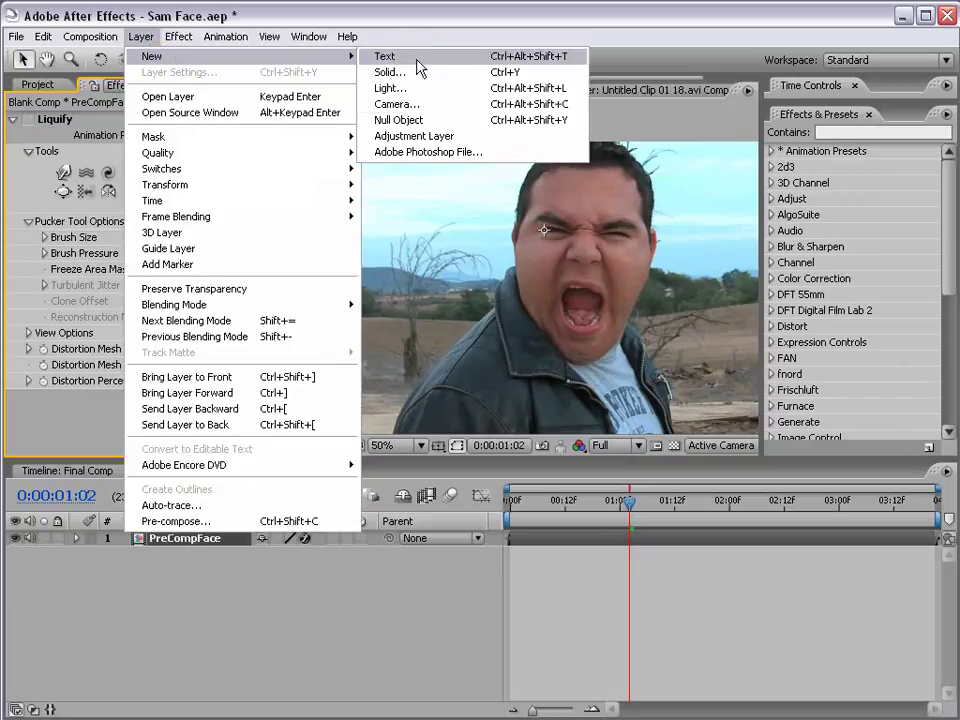
pyautogui.click(408, 136)
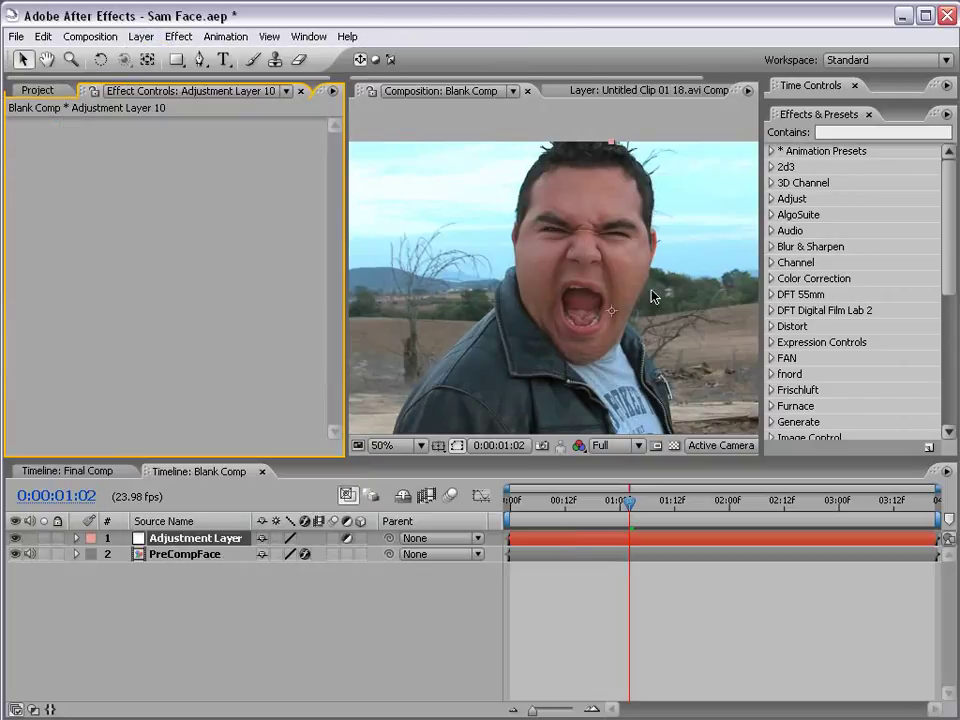
# Step: Find the Liquify effect and apply it to the adjustment layer above PreCompFace
pyautogui.click(846, 131)
pyautogui.write('lg')
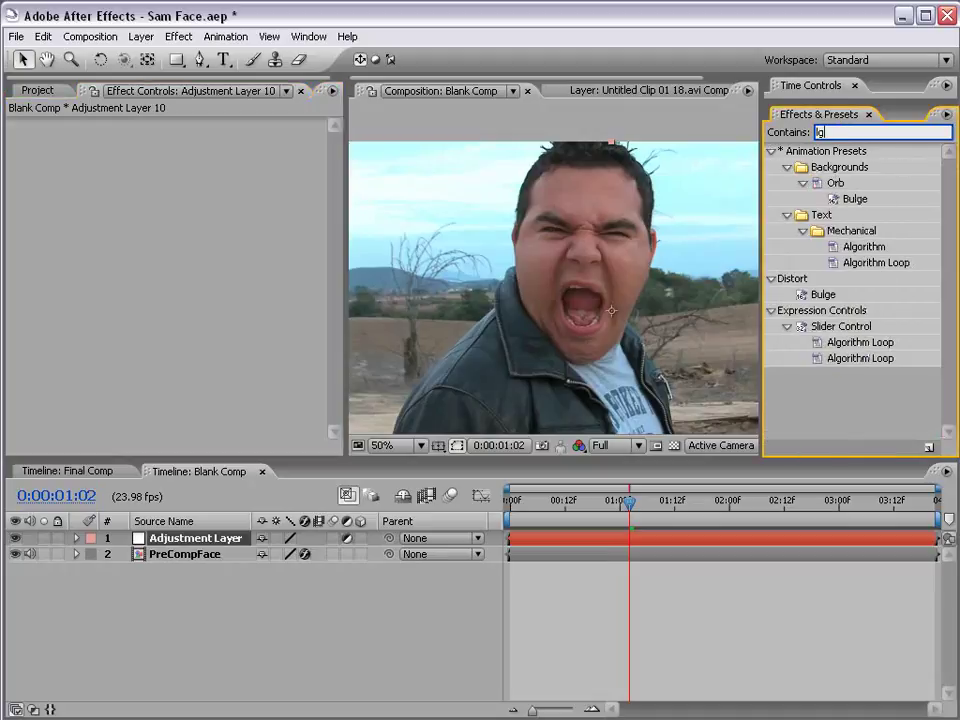
pyautogui.press('BackSpace')
pyautogui.write('iqui')
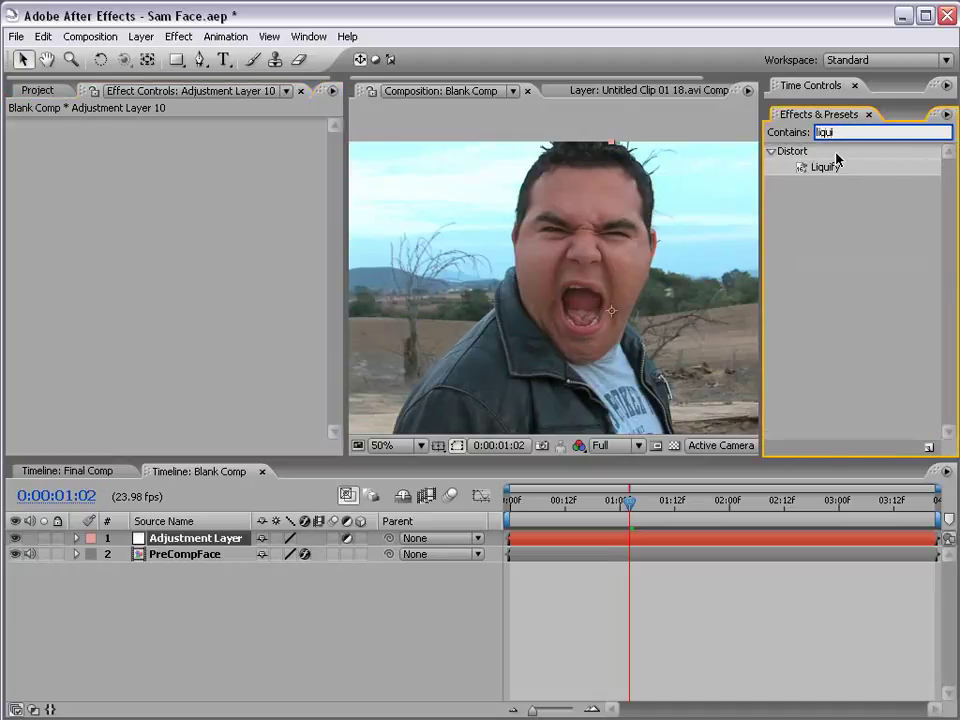
pyautogui.moveTo(826, 167); pyautogui.dragTo(611, 541)
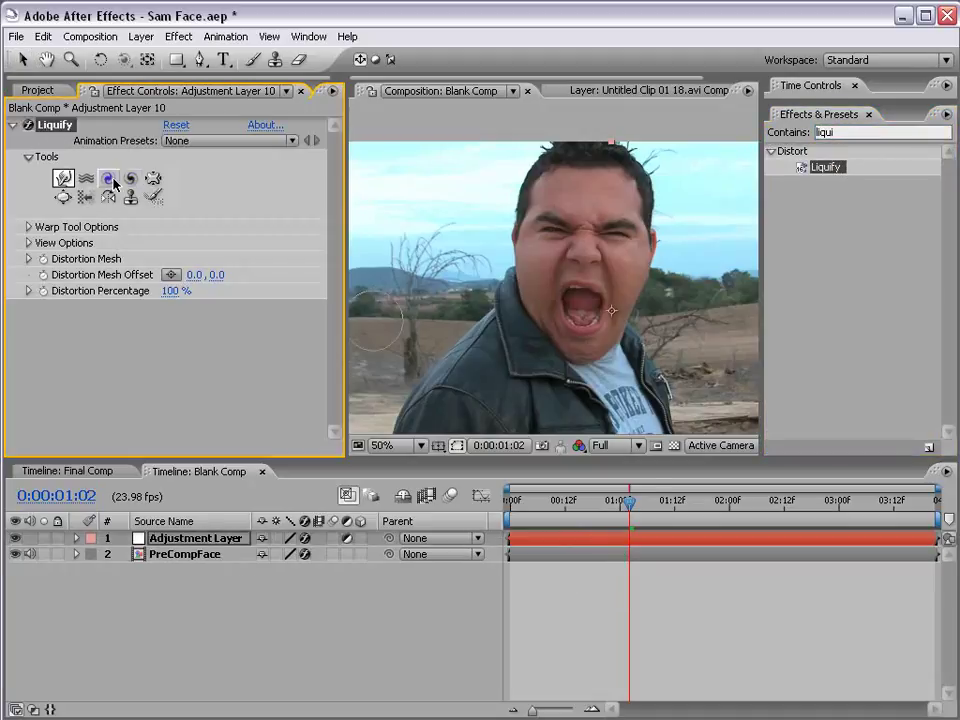
# Step: Pucker the man's nose at 0:00:01:02 through the adjustment layer's Liquify effect
pyautogui.click(153, 178)
pyautogui.click(586, 256)
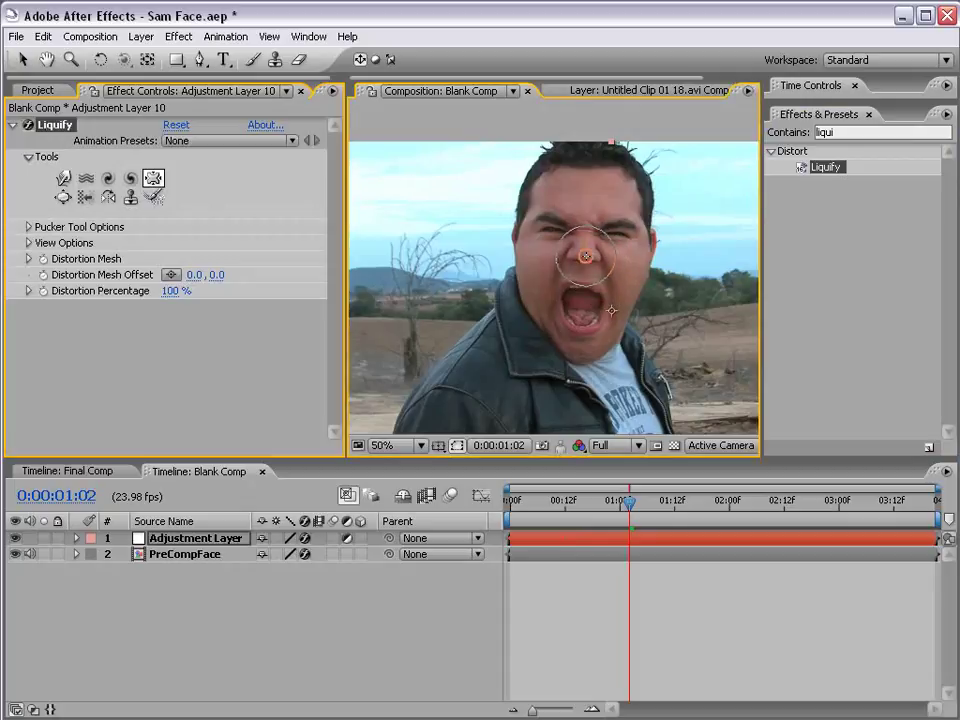
pyautogui.click(611, 585)
# Step: Scrub back to 0:00:00:05 and inspect how the adjustment layer's nose warp lines up with the moving face
pyautogui.scroll(1, 590, 240)
pyautogui.press('h')
pyautogui.moveTo(640, 332); pyautogui.dragTo(598, 341)
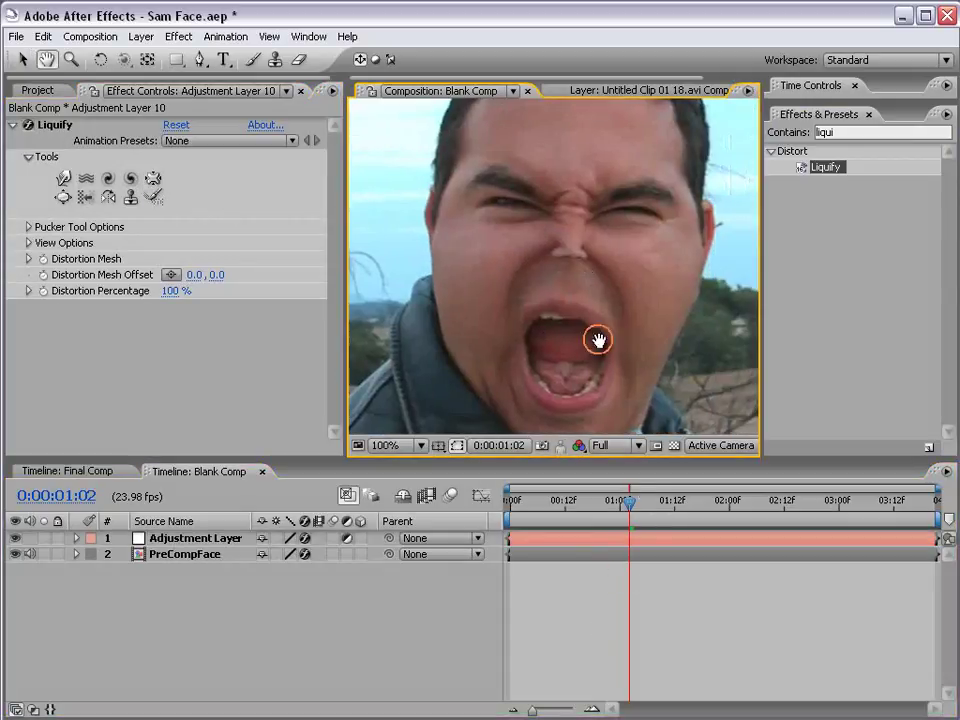
pyautogui.moveTo(632, 505); pyautogui.dragTo(534, 508)
pyautogui.press('v')
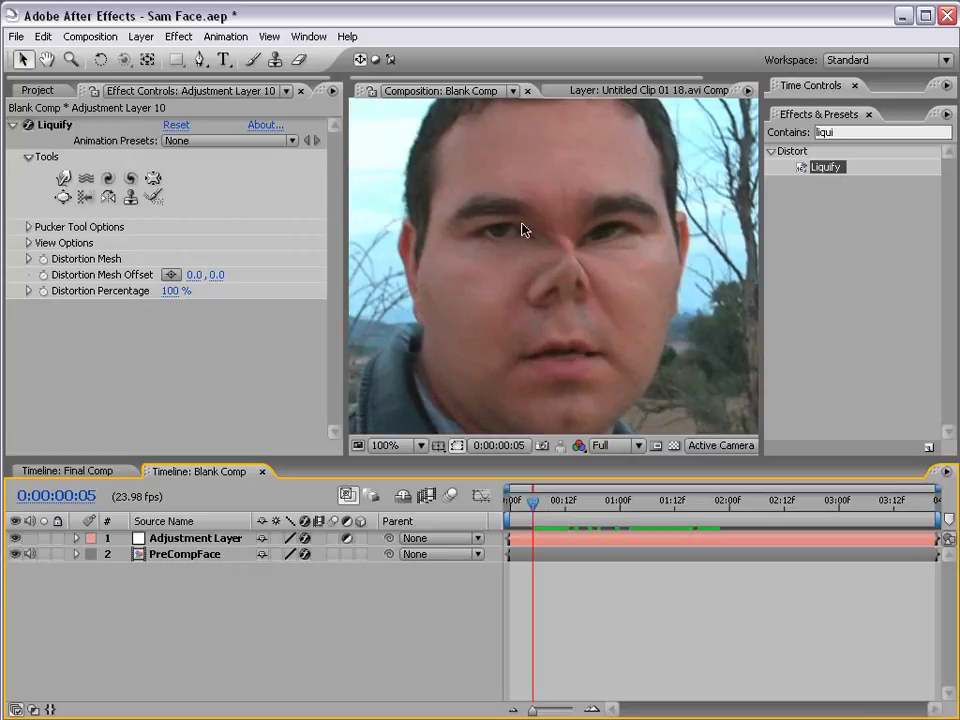
pyautogui.scroll(-2, 521, 230)
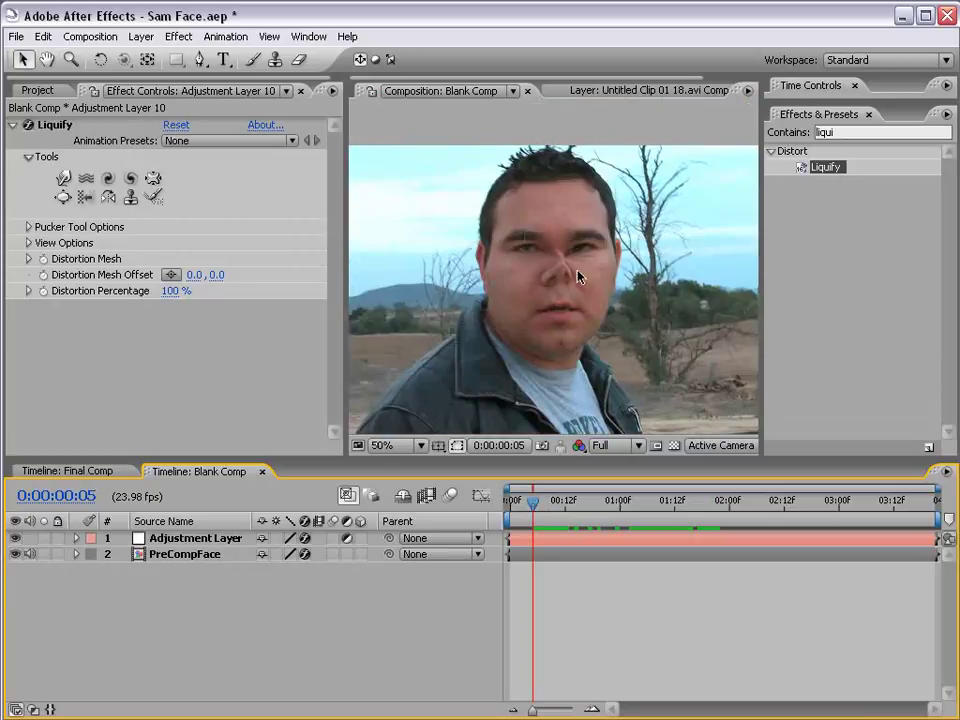
pyautogui.moveTo(552, 328); pyautogui.dragTo(556, 295)
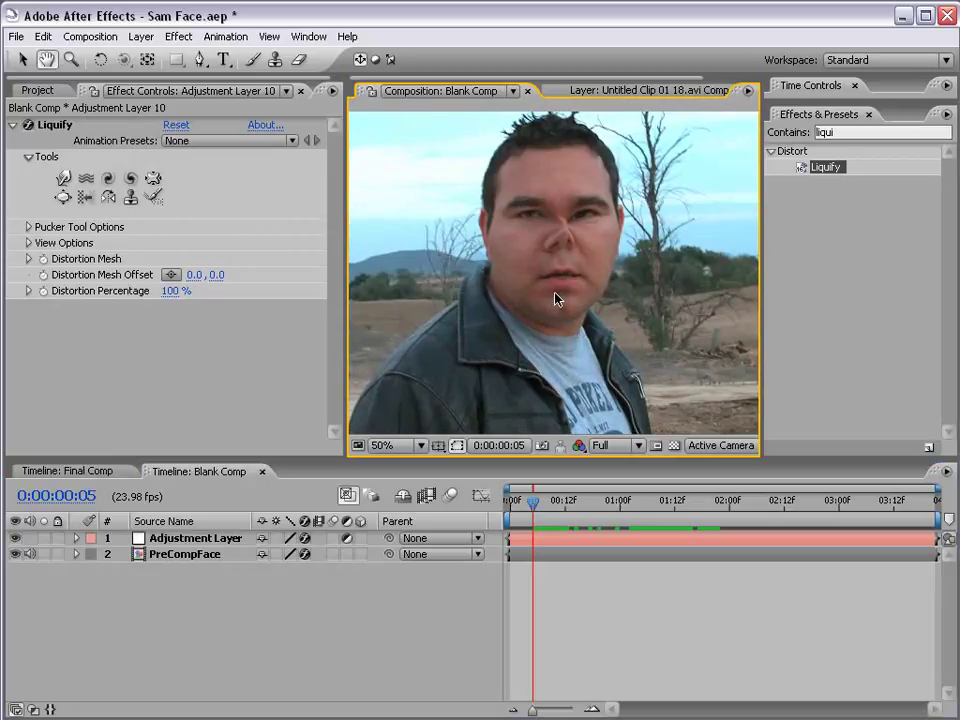
# Step: Delete the adjustment layer with its Liquify effect and turn Liquify back on for PreCompFace
pyautogui.click(50, 129)
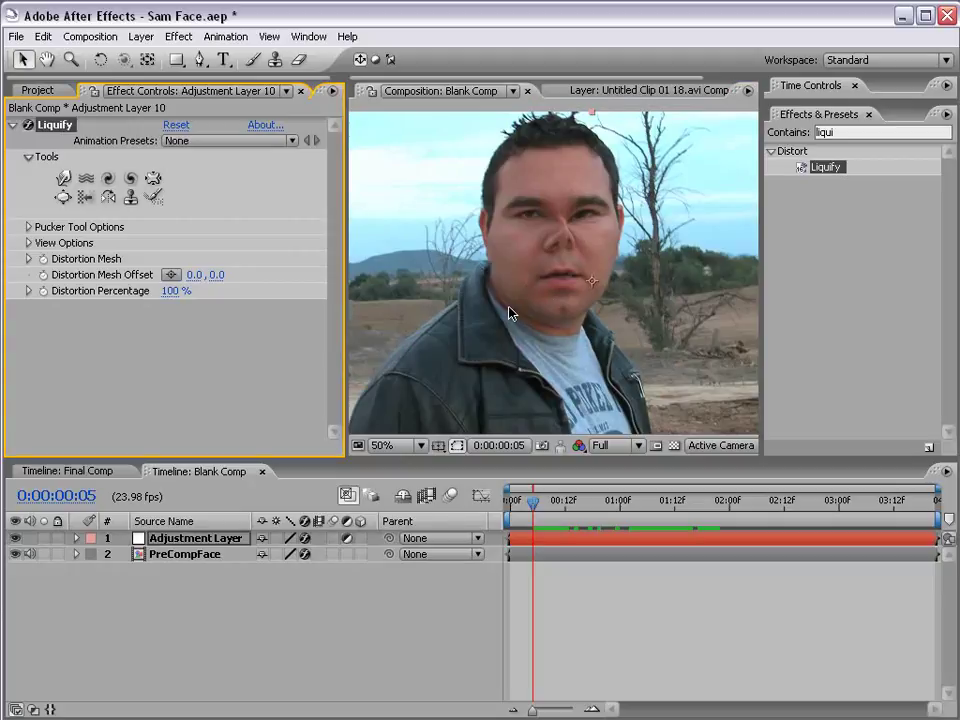
pyautogui.press('Delete')
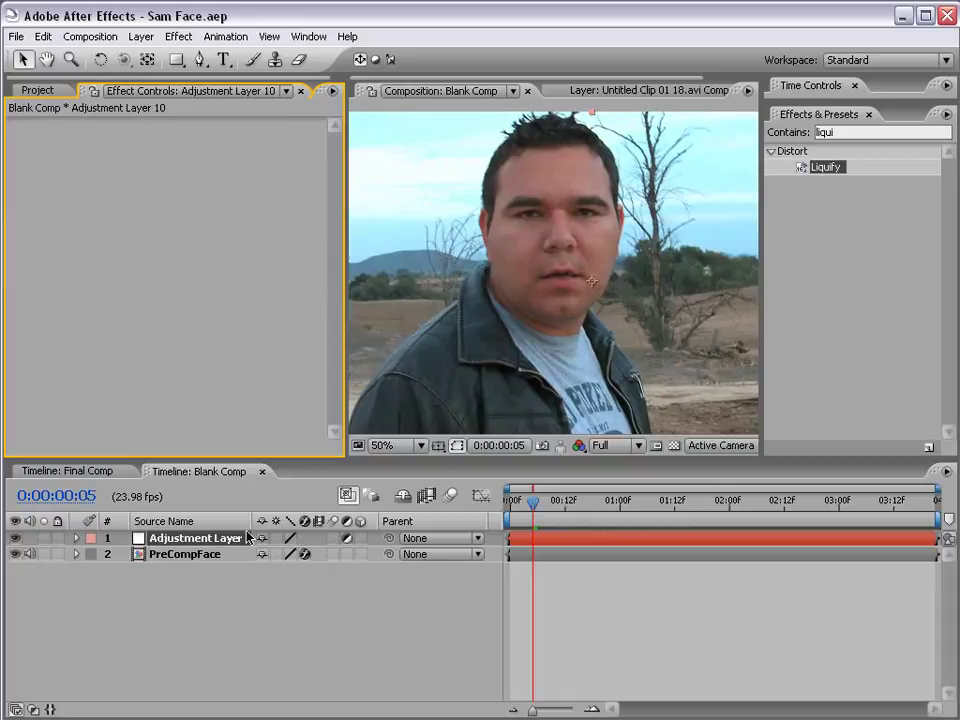
pyautogui.press('Delete')
pyautogui.click(196, 541)
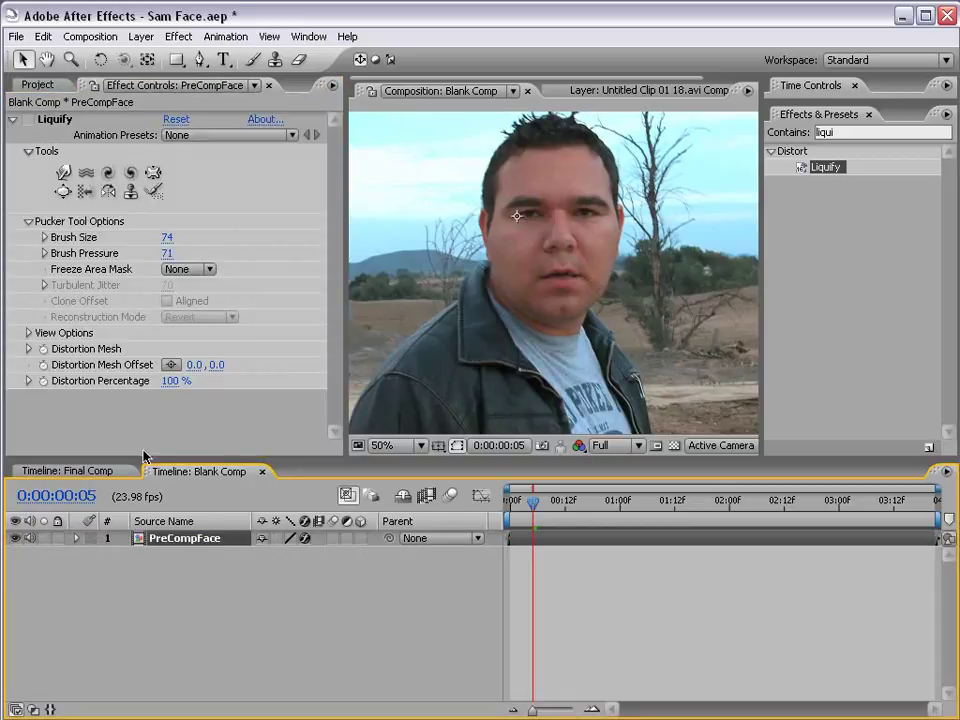
pyautogui.click(27, 121)
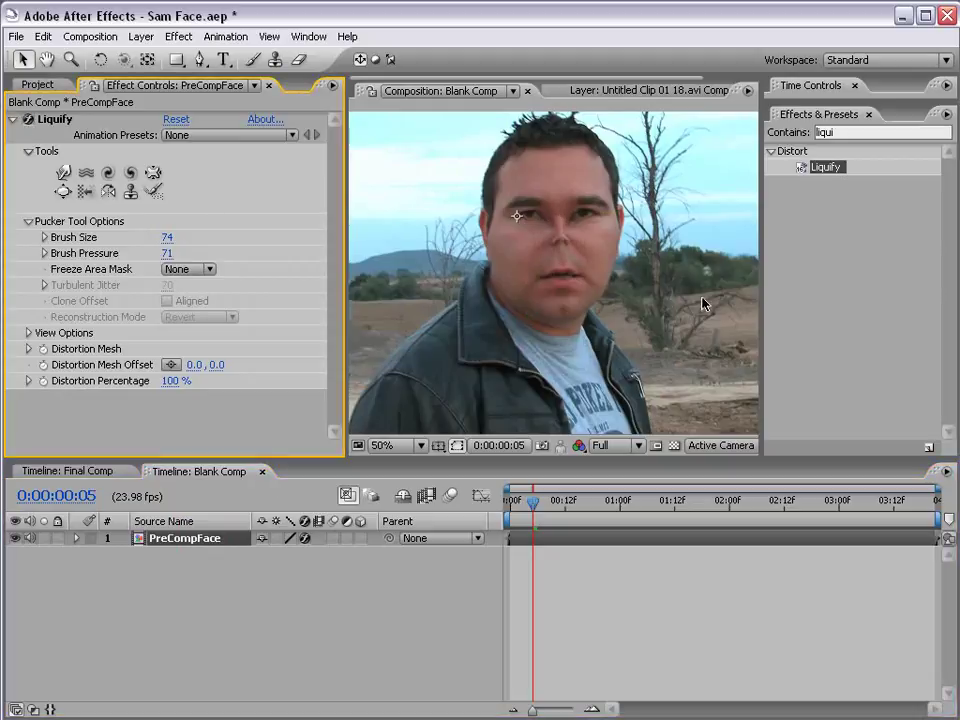
# Step: Scrub forward to 0:00:01:15 and inspect the puckered nose on the screaming face up close
pyautogui.moveTo(565, 508); pyautogui.dragTo(690, 508)
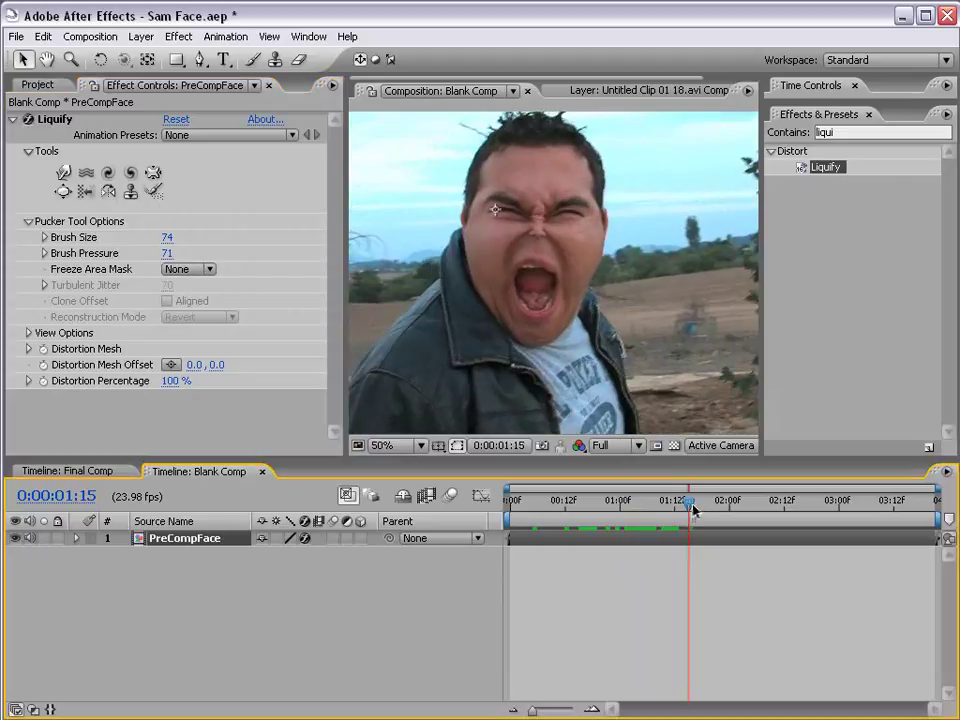
pyautogui.scroll(2, 565, 278)
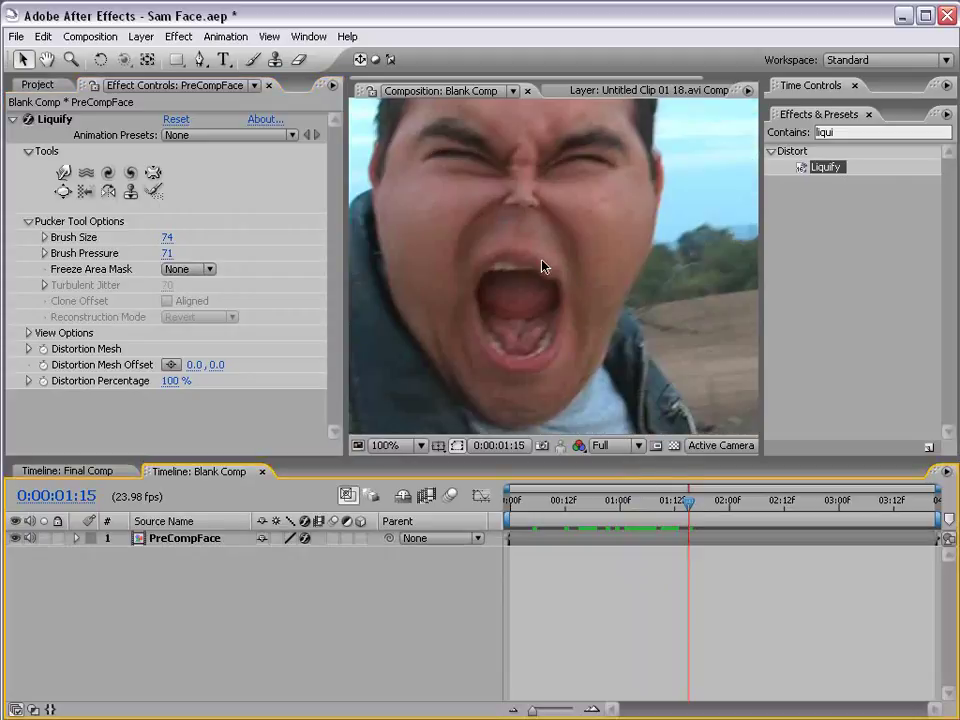
pyautogui.scroll(-2, 541, 262)
pyautogui.moveTo(540, 259); pyautogui.dragTo(553, 272)
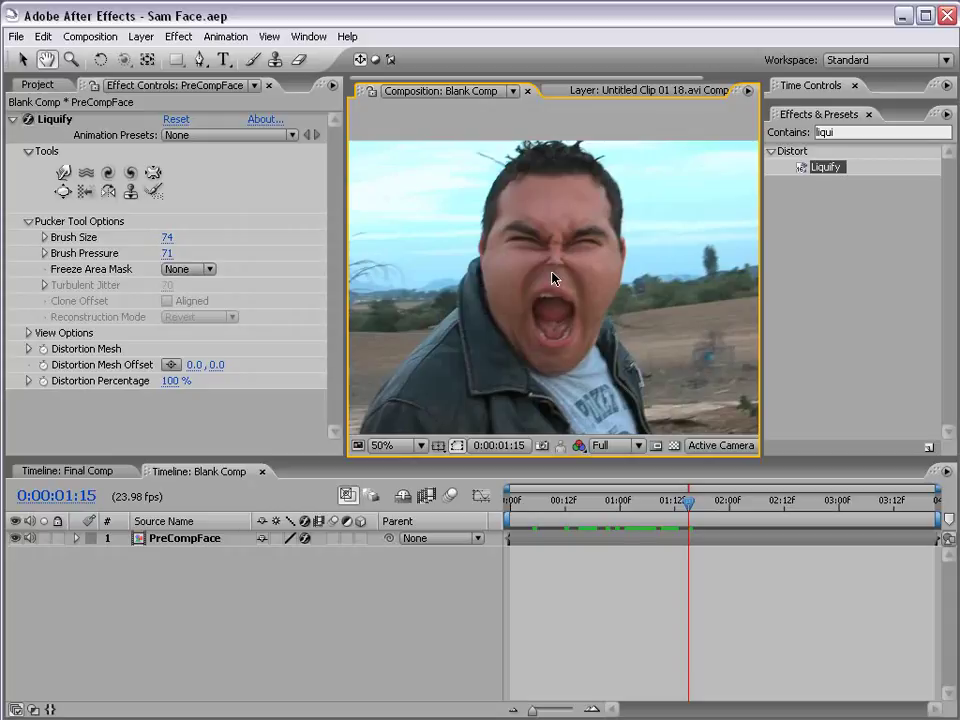
# Step: Reset Liquify on PreCompFace and pull the ear on the image's left side into an upward point with Warp, brush size 40, pressure 88
pyautogui.click(176, 120)
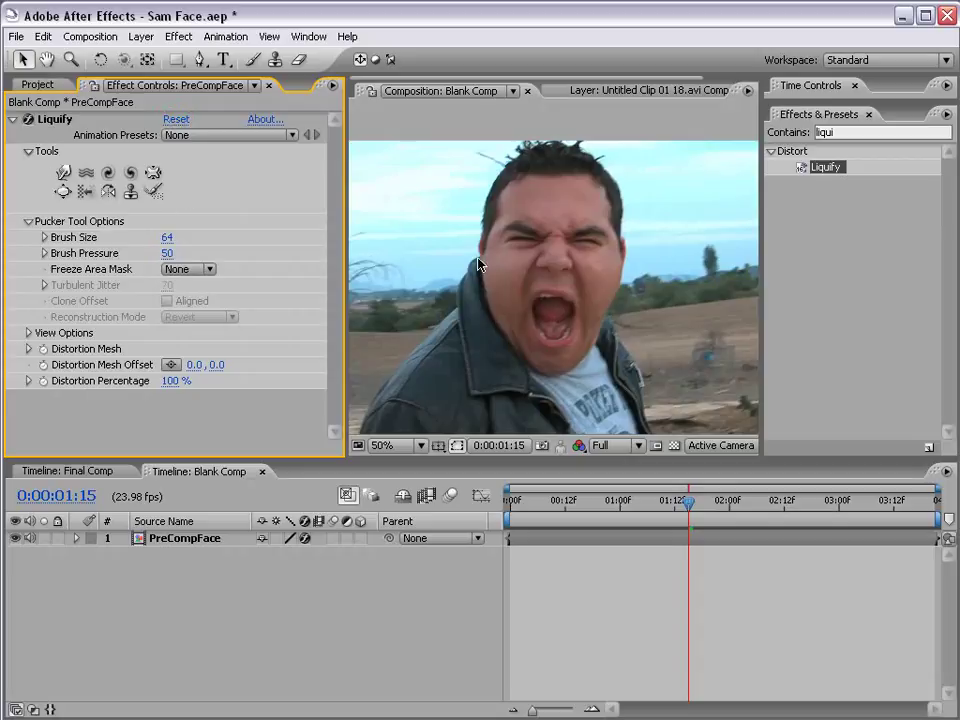
pyautogui.press('.')
pyautogui.click(63, 174)
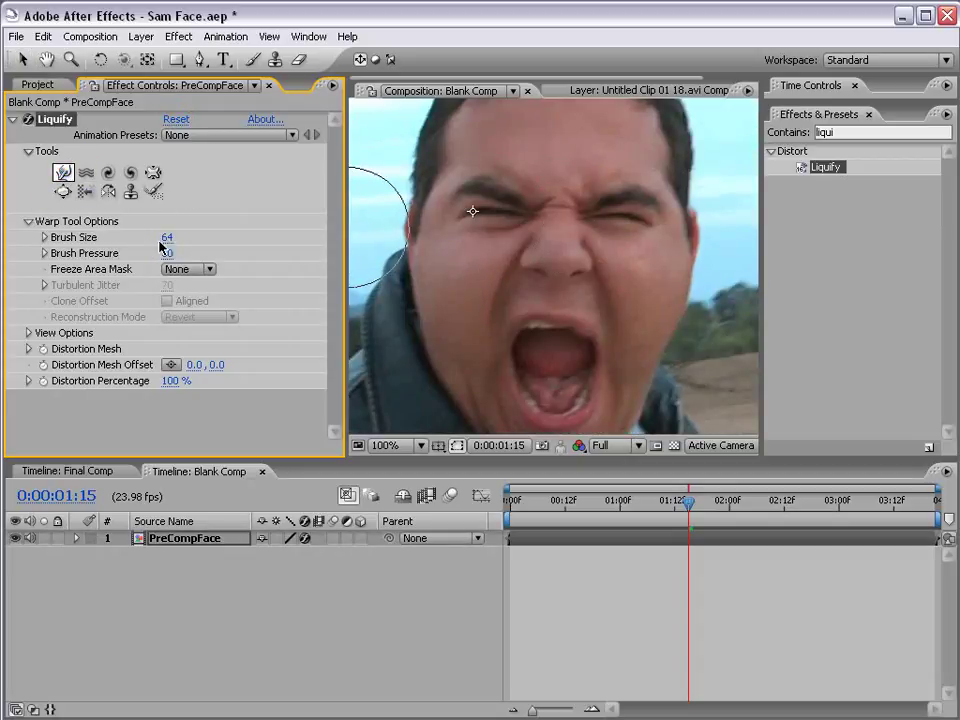
pyautogui.moveTo(167, 238); pyautogui.dragTo(163, 239)
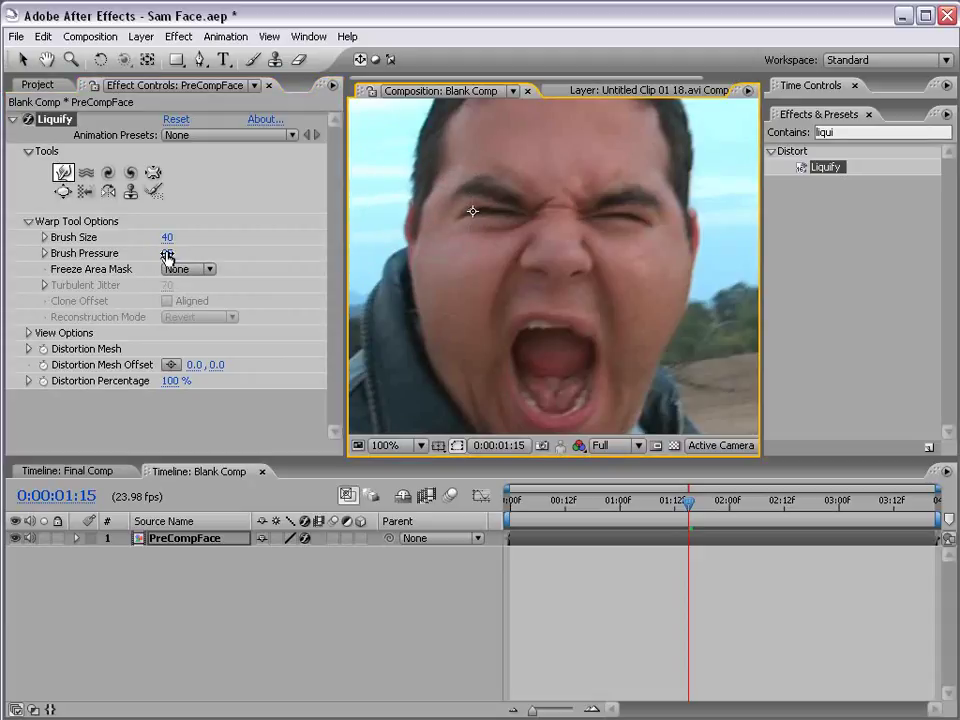
pyautogui.moveTo(167, 256); pyautogui.dragTo(209, 253)
pyautogui.moveTo(646, 259); pyautogui.dragTo(770, 259)
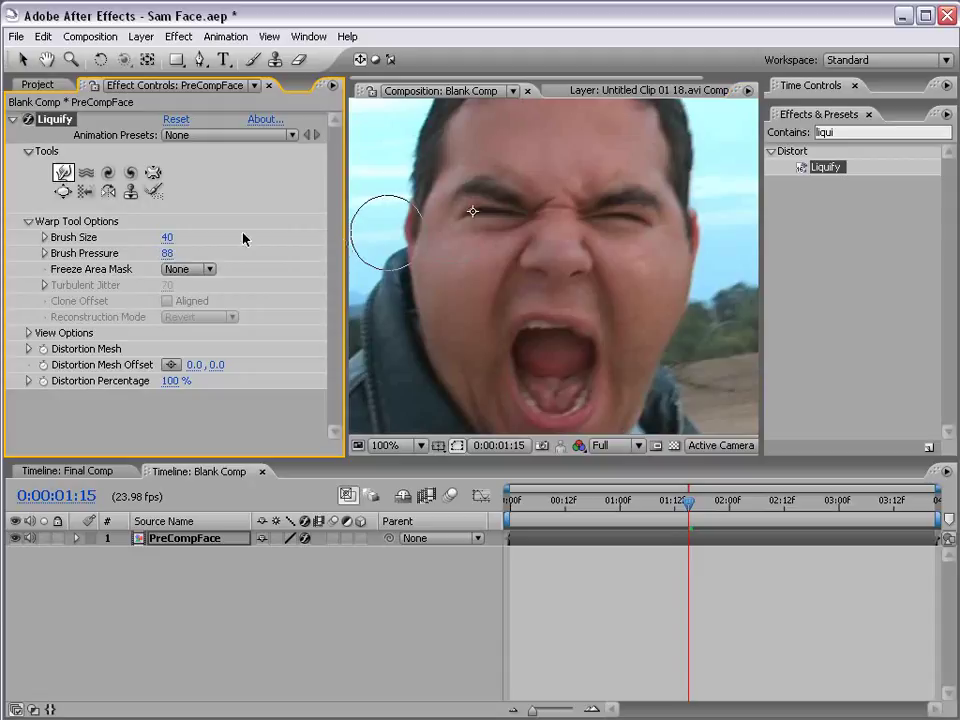
pyautogui.moveTo(435, 208)
pyautogui.mouseDown()
pyautogui.moveTo(403, 187)
pyautogui.moveTo(381, 153)
pyautogui.mouseUp()
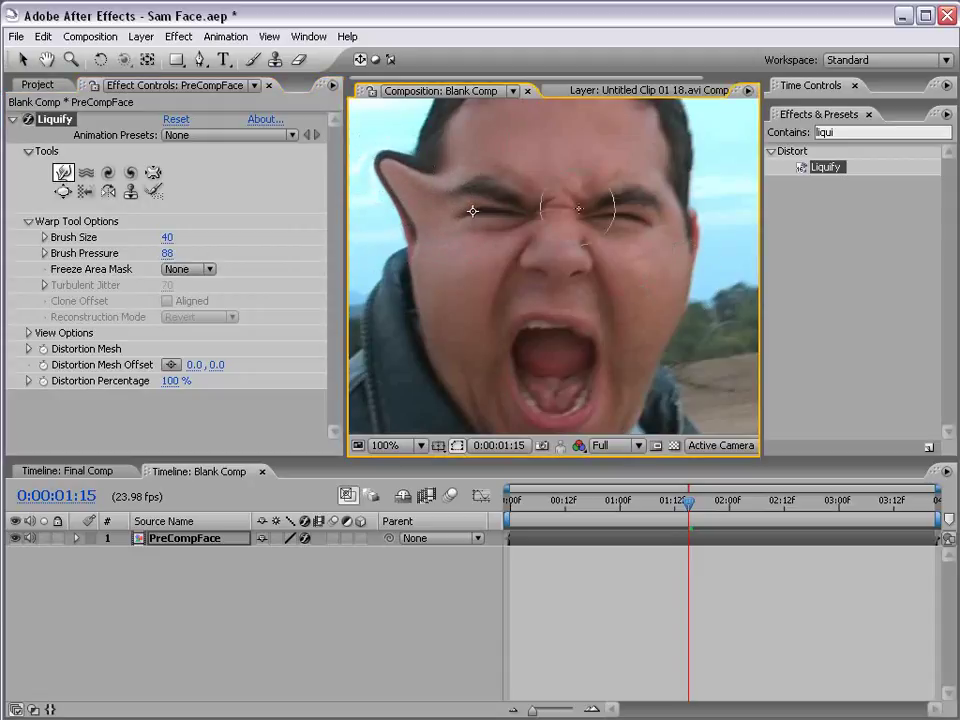
# Step: Scrub to 0:00:02:07 to check the pointed ear's motion, and undo the ear warp on PreCompFace
pyautogui.scroll(-1, 613, 210)
pyautogui.moveTo(689, 506); pyautogui.dragTo(762, 514)
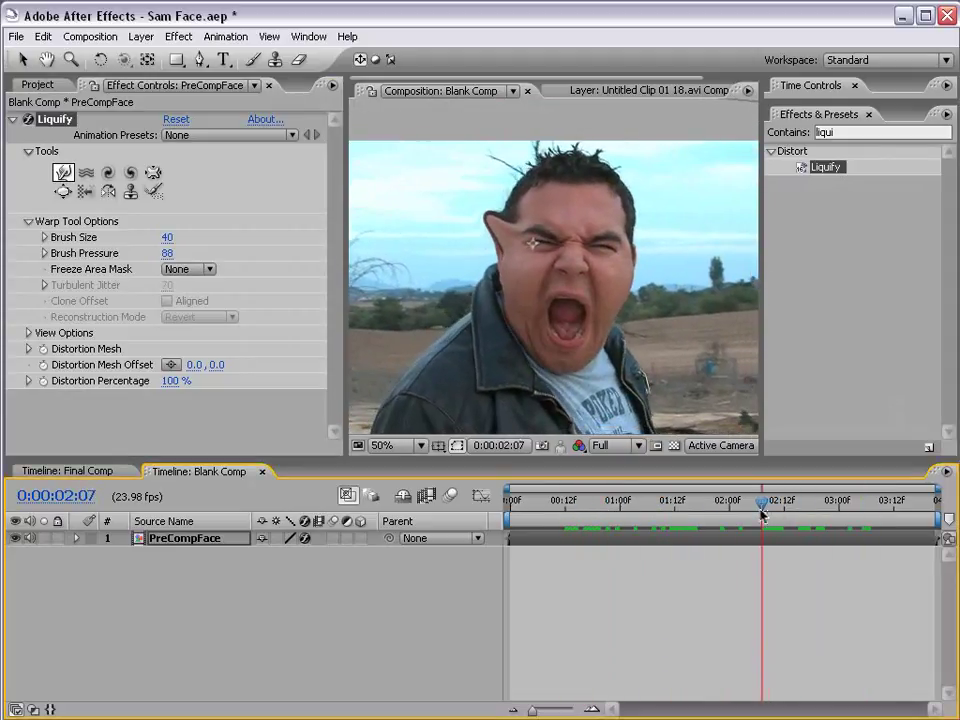
pyautogui.hotkey('ctrl', 'z')
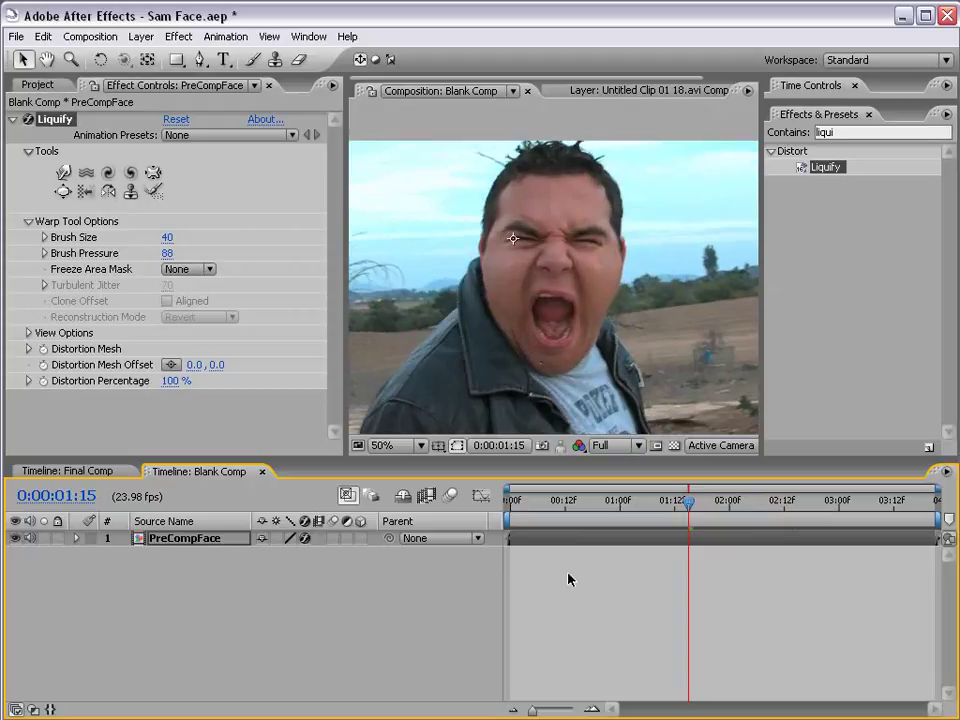
pyautogui.click(570, 580)
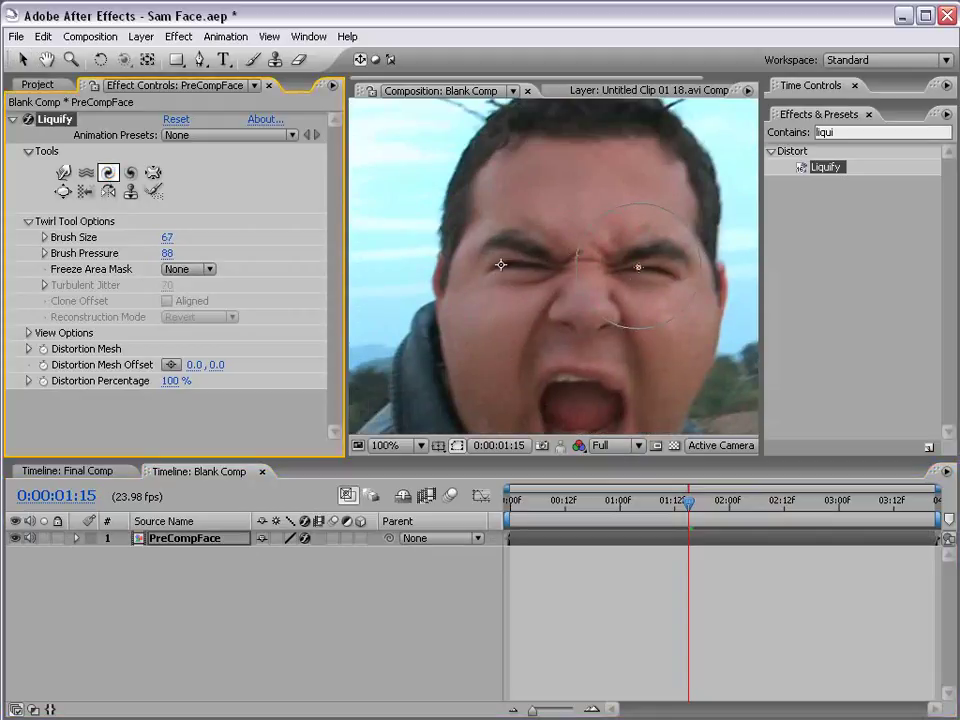
# Step: Swirl both eyes on PreCompFace in opposite directions with Liquify's two Twirl tools, brush size 67, pressure 88
pyautogui.moveTo(636, 266); pyautogui.dragTo(638, 268)
pyautogui.click(130, 173)
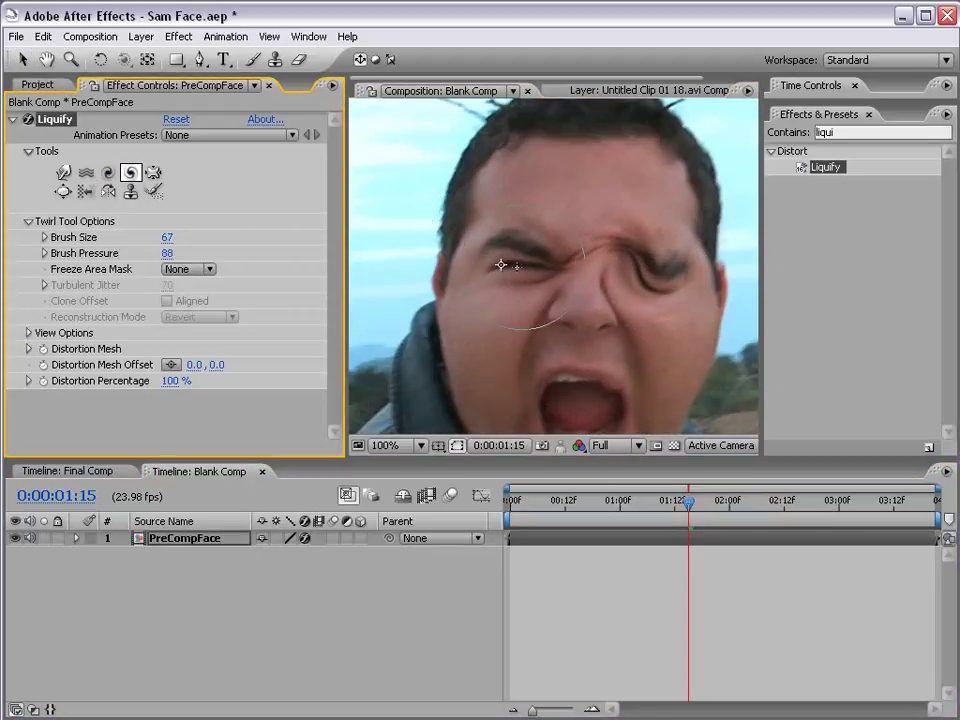
pyautogui.moveTo(500, 265); pyautogui.dragTo(499, 264)
pyautogui.press(',')
pyautogui.press('v')
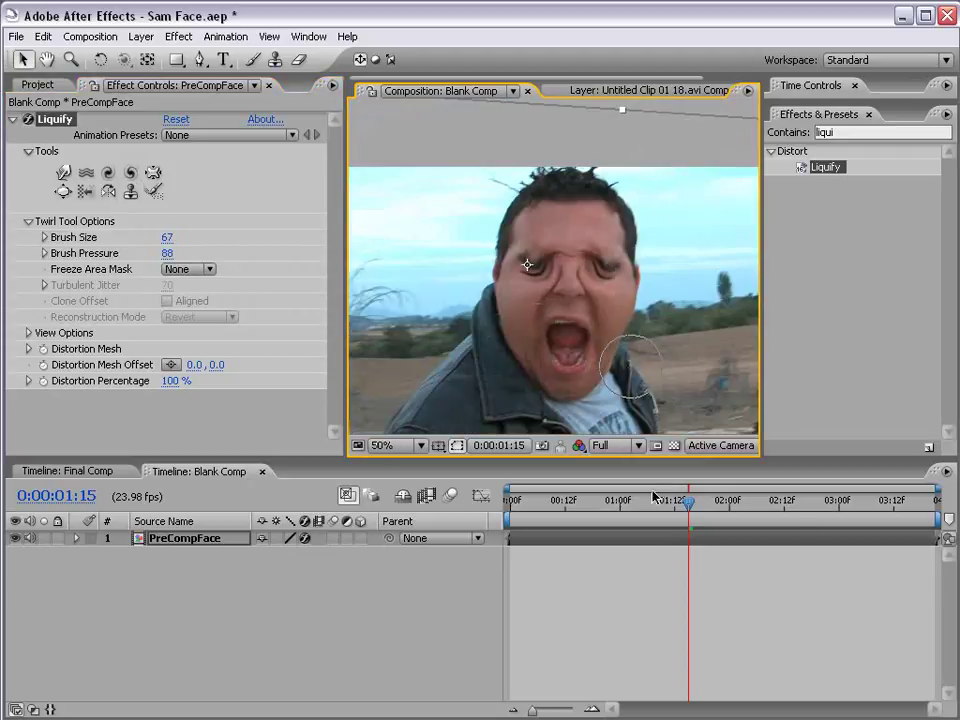
# Step: Scrub forward to 0:00:03:13 and inspect the twirled eyes on the calm face up close
pyautogui.moveTo(704, 506); pyautogui.dragTo(900, 503)
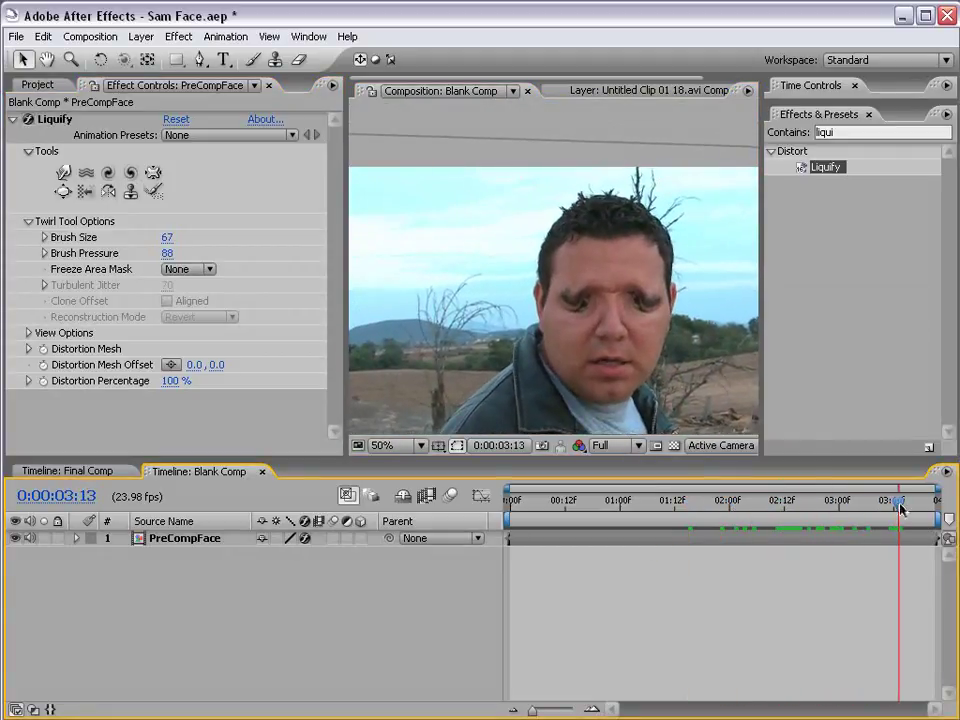
pyautogui.press('.')
pyautogui.moveTo(605, 349); pyautogui.dragTo(597, 305)
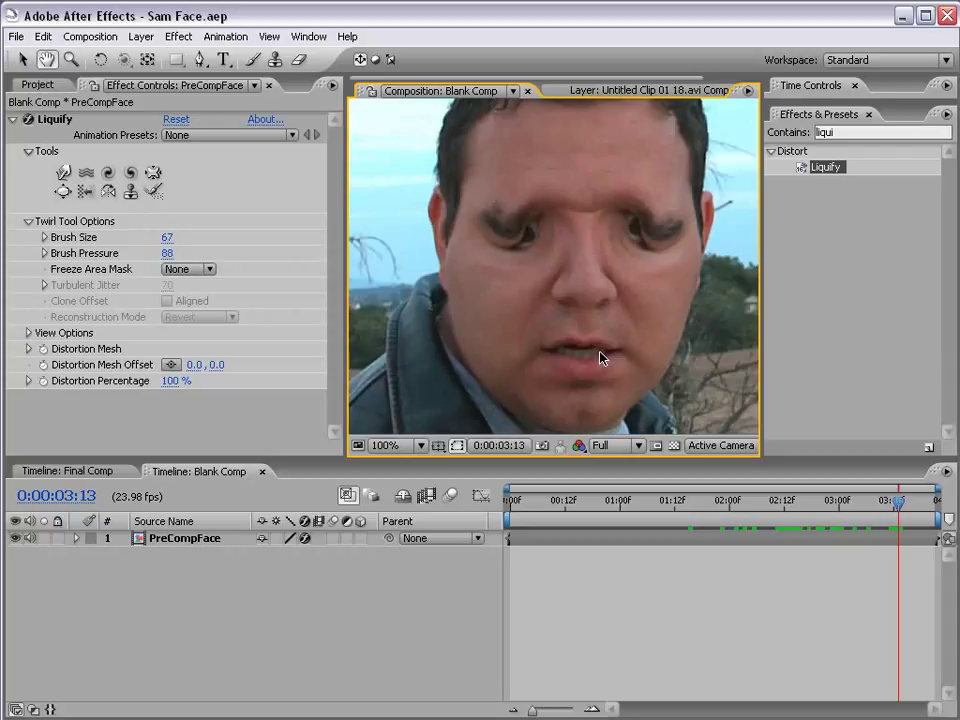
# Step: Reset Liquify and arch the eyebrow on the image's right side with Warp, brush size 26, pressure 78
pyautogui.click(176, 119)
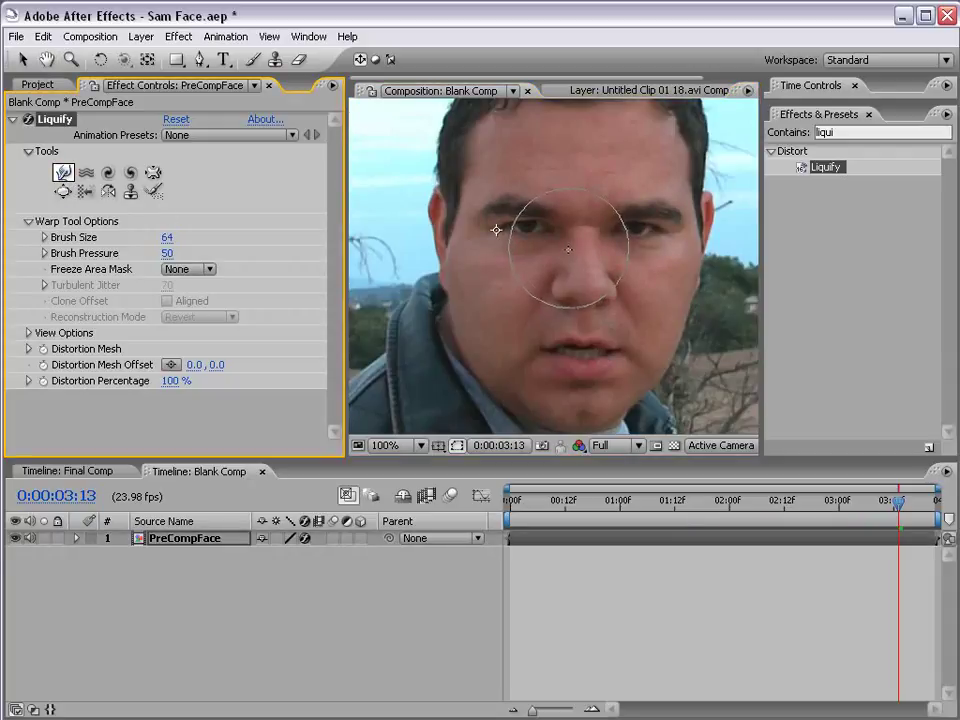
pyautogui.keyDown('ctrl'); pyautogui.moveTo(615, 247); pyautogui.dragTo(586, 271); pyautogui.keyUp('ctrl')
pyautogui.moveTo(656, 213); pyautogui.dragTo(534, 283)
pyautogui.scroll(1, 559, 283)
pyautogui.moveTo(167, 253); pyautogui.dragTo(273, 254)
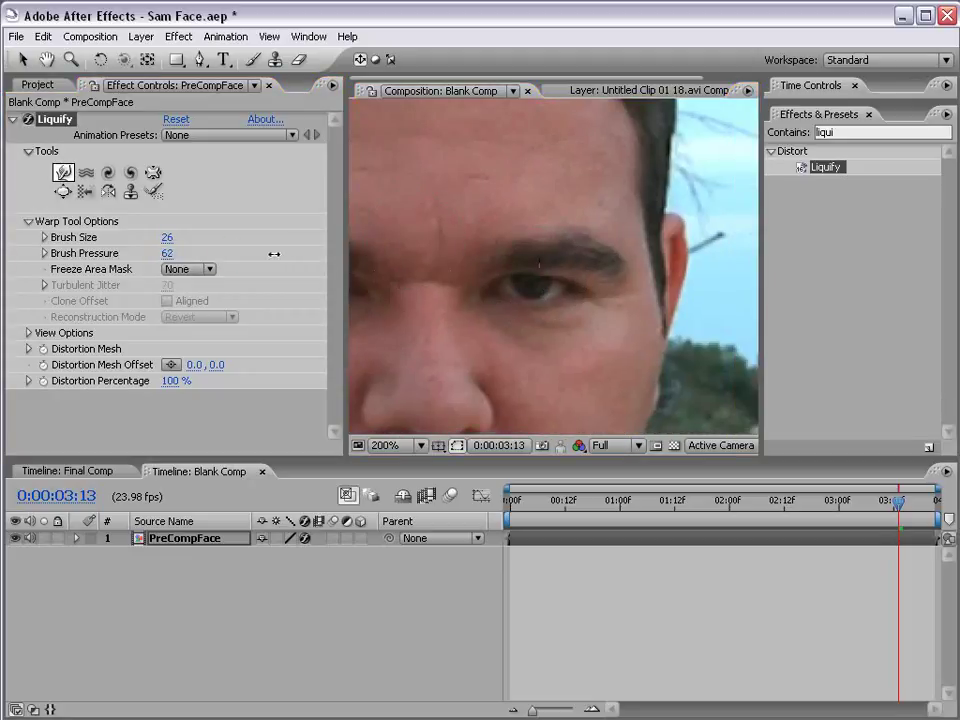
pyautogui.moveTo(386, 254); pyautogui.dragTo(427, 254)
pyautogui.moveTo(582, 262)
pyautogui.mouseDown()
pyautogui.moveTo(584, 234)
pyautogui.moveTo(574, 253)
pyautogui.moveTo(538, 268)
pyautogui.moveTo(635, 237)
pyautogui.mouseUp()
pyautogui.moveTo(522, 305); pyautogui.dragTo(570, 295)
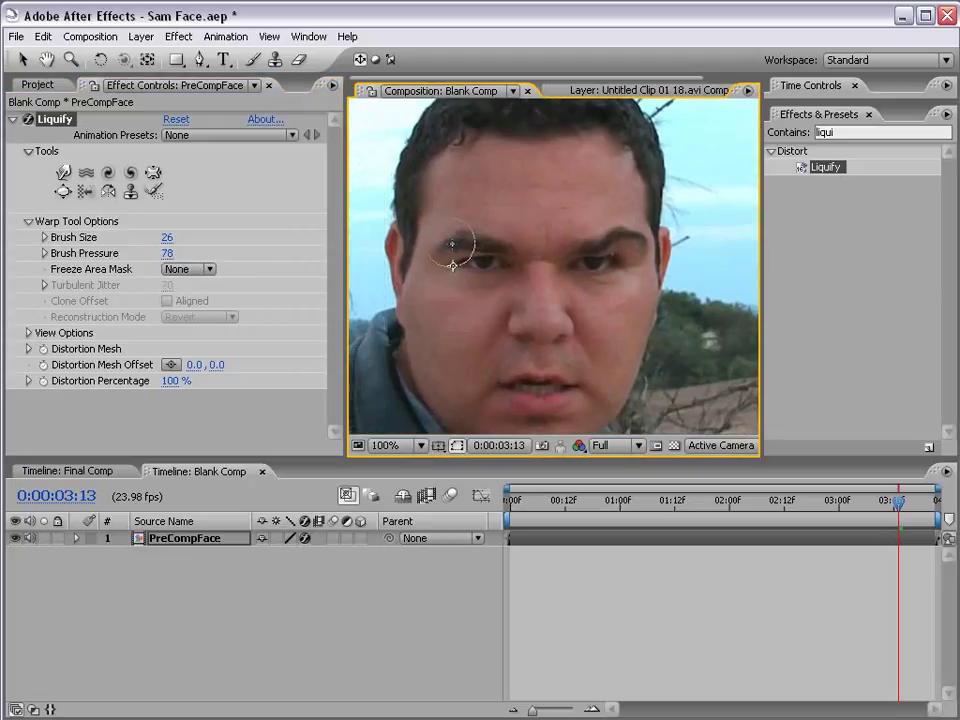
# Step: Arch the eyebrow on the image's left side and pull the brow centre down with Warp, enlarging the brush to 53
pyautogui.moveTo(460, 245)
pyautogui.mouseDown()
pyautogui.moveTo(450, 251)
pyautogui.moveTo(478, 250)
pyautogui.mouseUp()
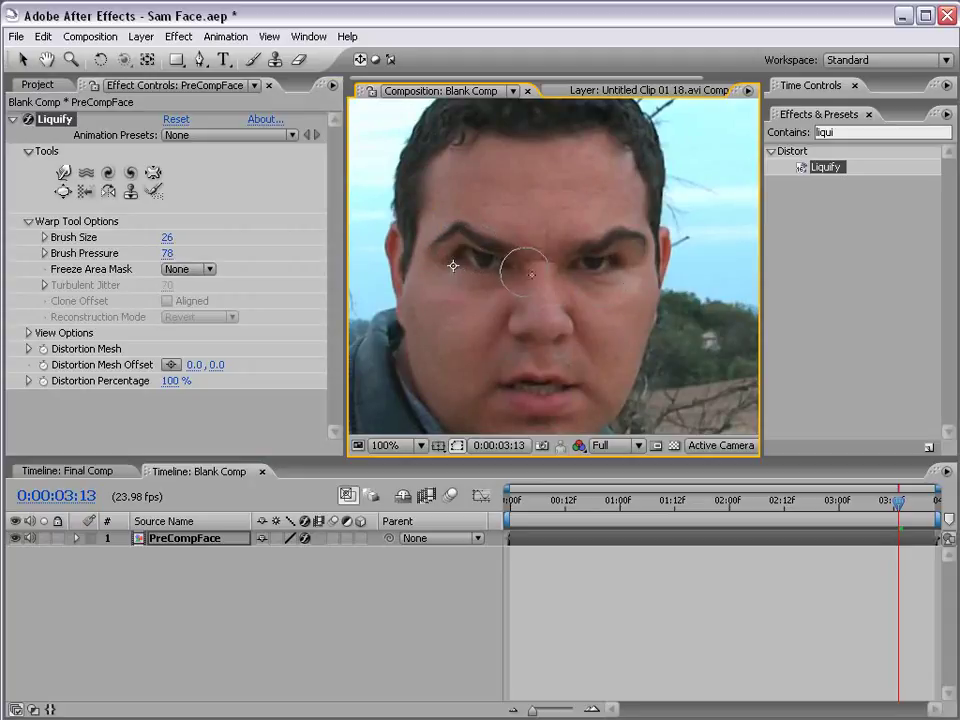
pyautogui.moveTo(525, 281); pyautogui.dragTo(537, 262)
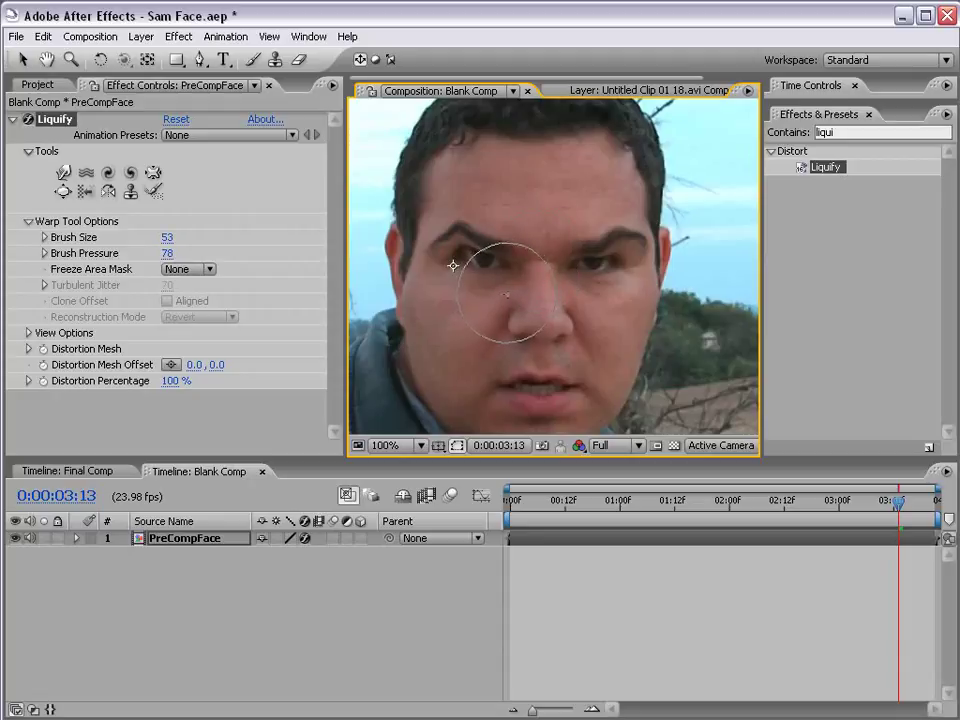
pyautogui.moveTo(545, 264); pyautogui.dragTo(542, 282)
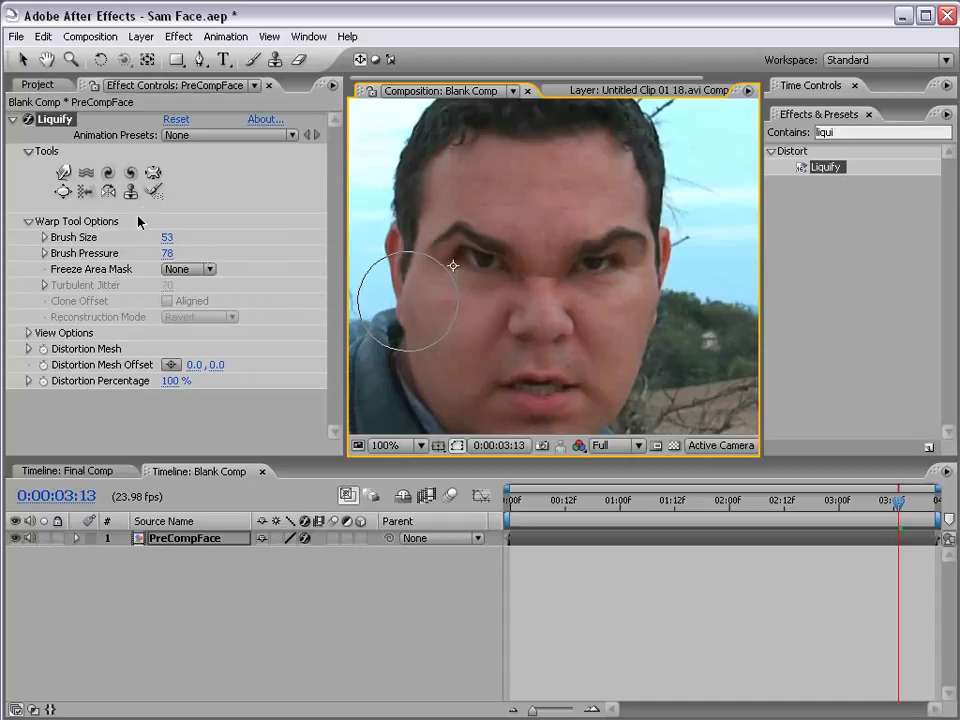
# Step: Swell the nose moderately with Liquify's Bloat tool, brush size 71, pressure 78, undoing the first excessive bulge
pyautogui.click(64, 191)
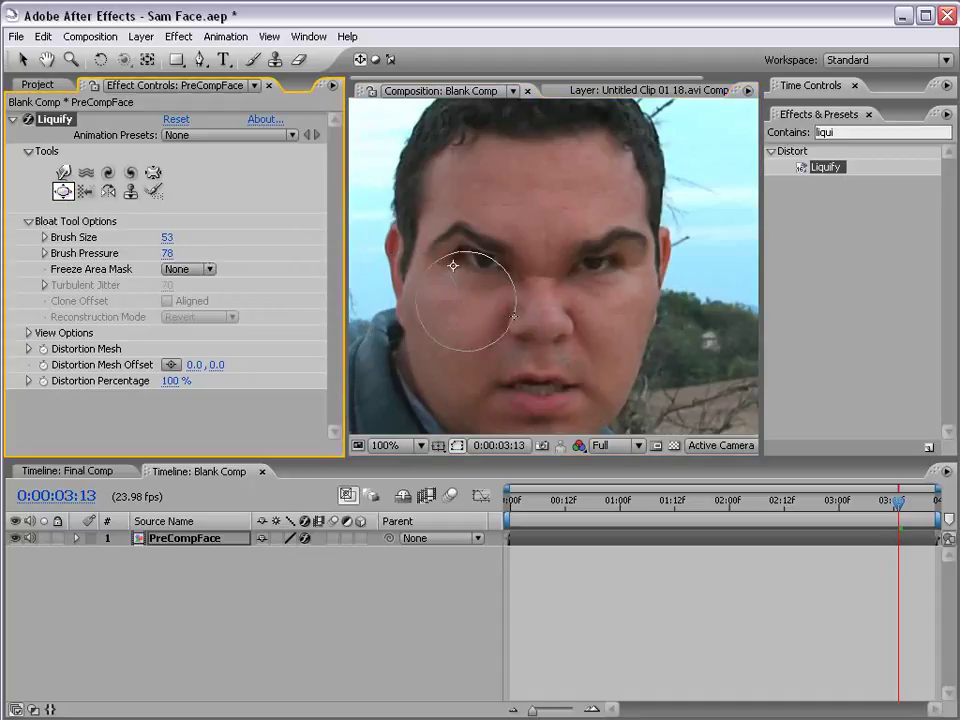
pyautogui.keyDown('ctrl'); pyautogui.moveTo(553, 326); pyautogui.dragTo(573, 316); pyautogui.keyUp('ctrl')
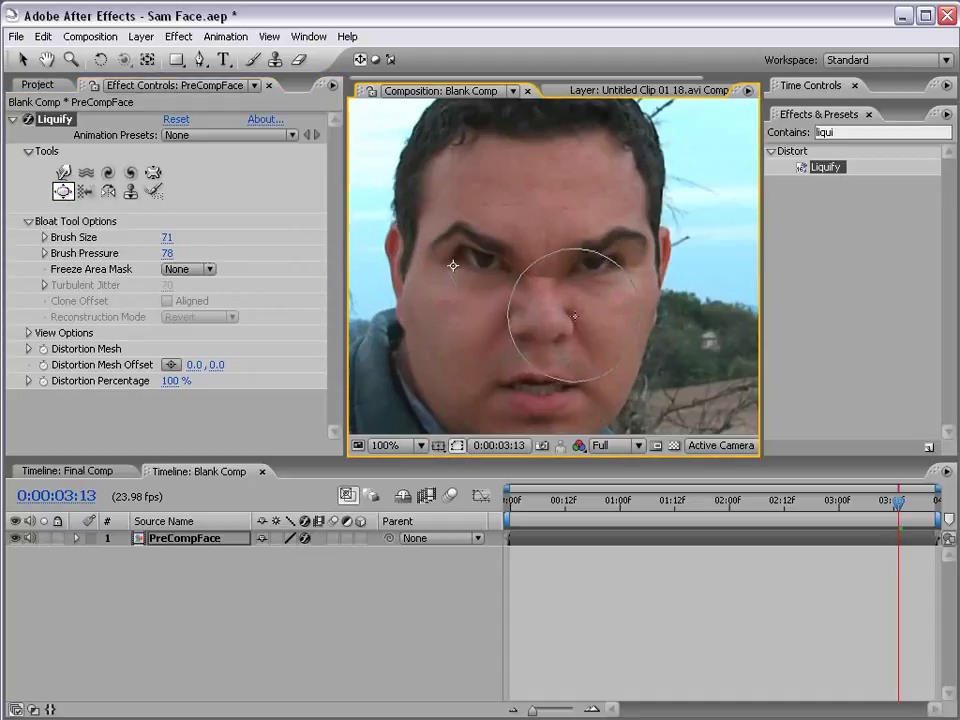
pyautogui.click(540, 318)
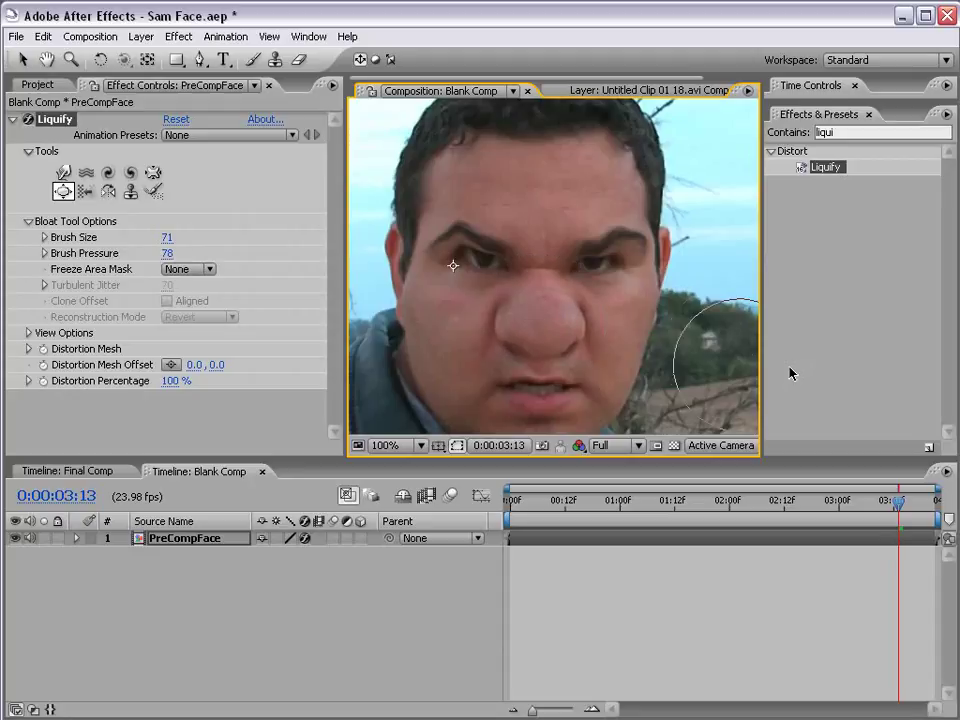
pyautogui.hotkey('ctrl', 'z')
pyautogui.click(545, 322)
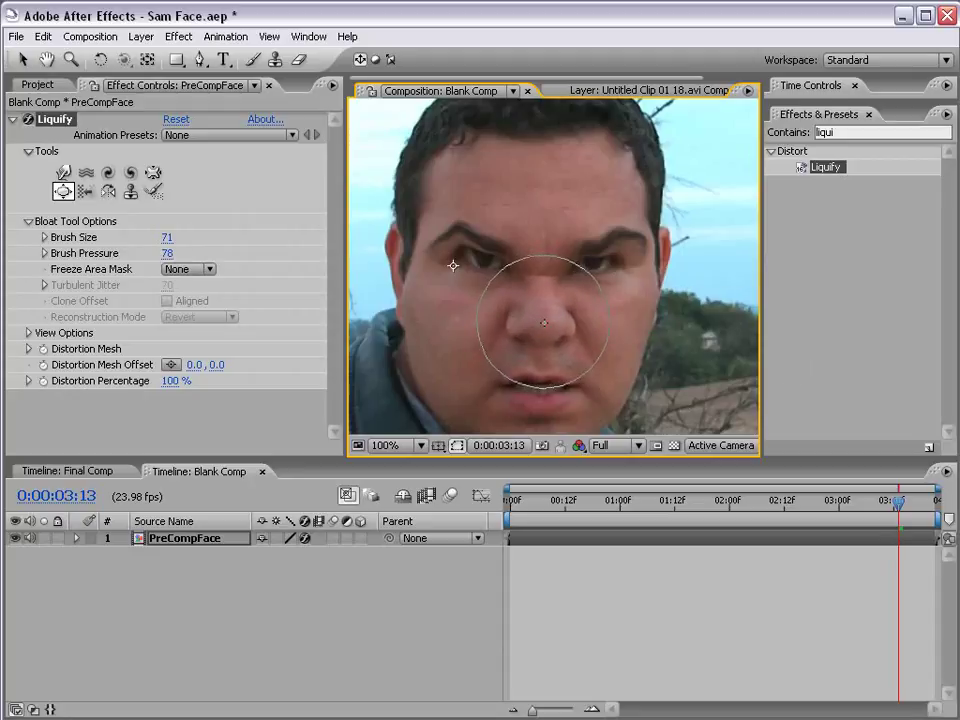
pyautogui.click(544, 323)
pyautogui.moveTo(638, 329); pyautogui.dragTo(632, 300)
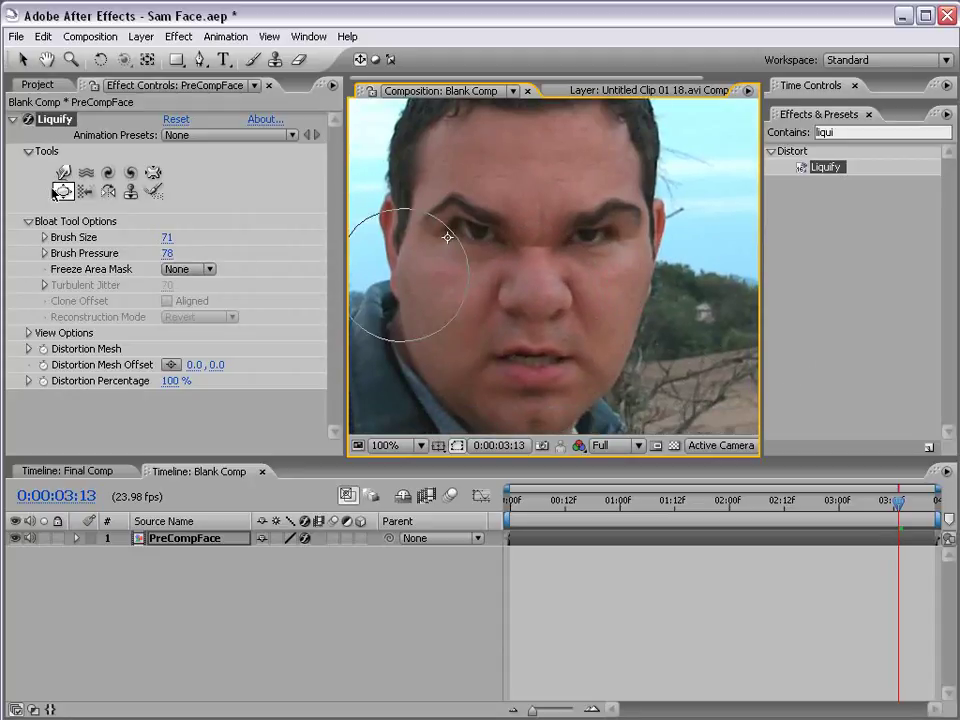
# Step: Push the nose tip up with Warp at brush size 71 and flare the nostrils with brush size 34
pyautogui.click(63, 173)
pyautogui.moveTo(508, 297); pyautogui.dragTo(536, 276)
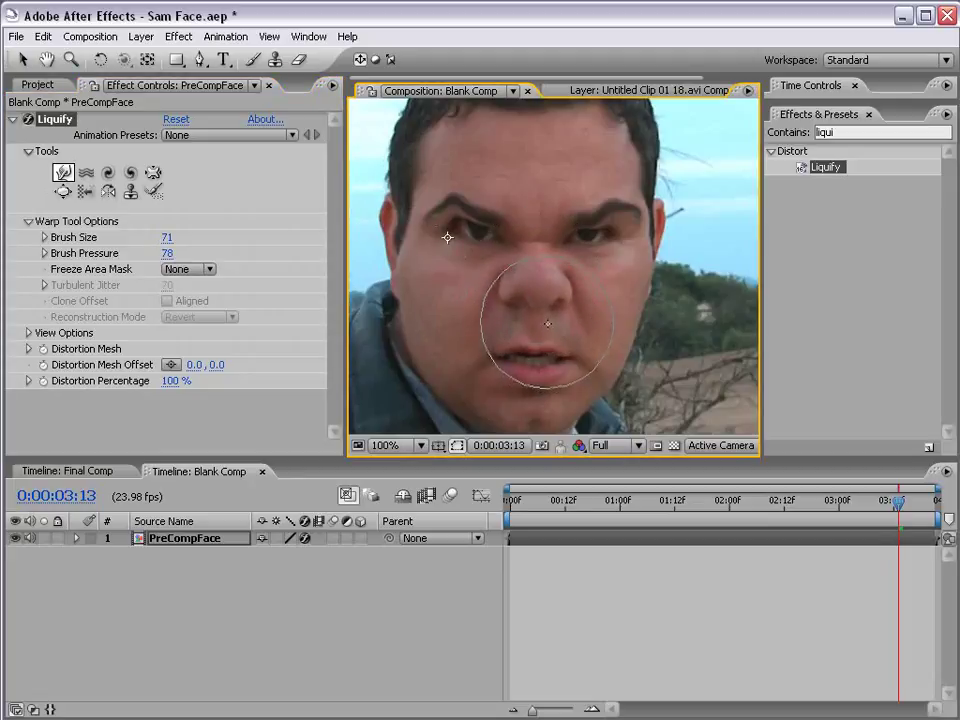
pyautogui.moveTo(547, 323)
pyautogui.mouseDown()
pyautogui.moveTo(565, 298)
pyautogui.moveTo(554, 312)
pyautogui.moveTo(578, 301)
pyautogui.moveTo(497, 301)
pyautogui.mouseUp()
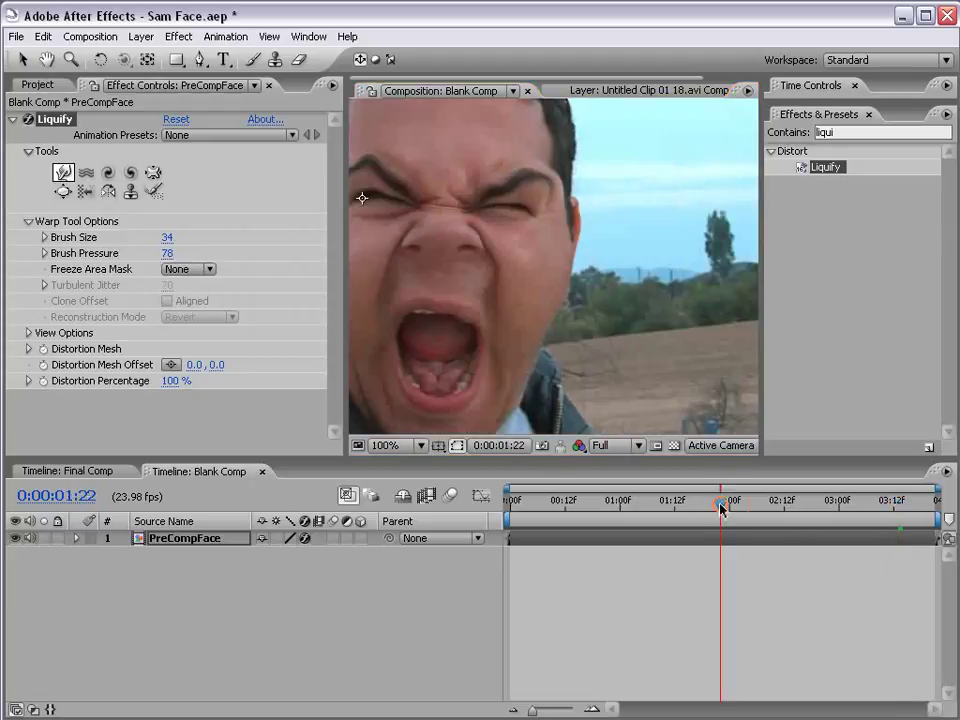
# Step: Move to 0:00:01:20 and revert the flared nostrils with the Reconstruction tool, brush size 34, pressure 78, mode Revert
pyautogui.press('pageup')
pyautogui.press('pageup')
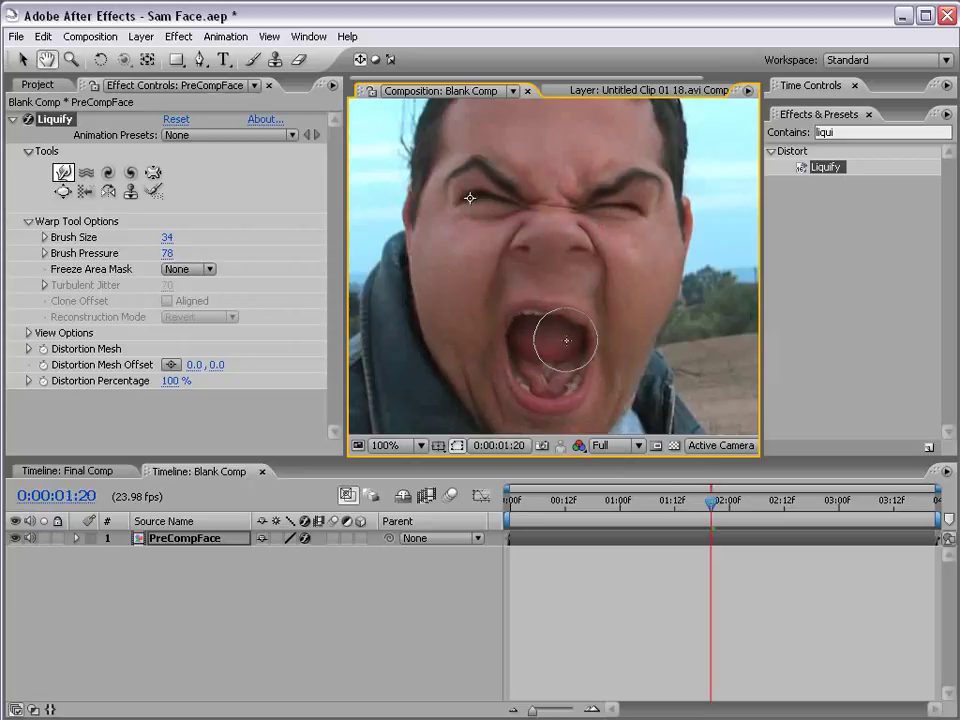
pyautogui.moveTo(586, 358); pyautogui.dragTo(589, 320)
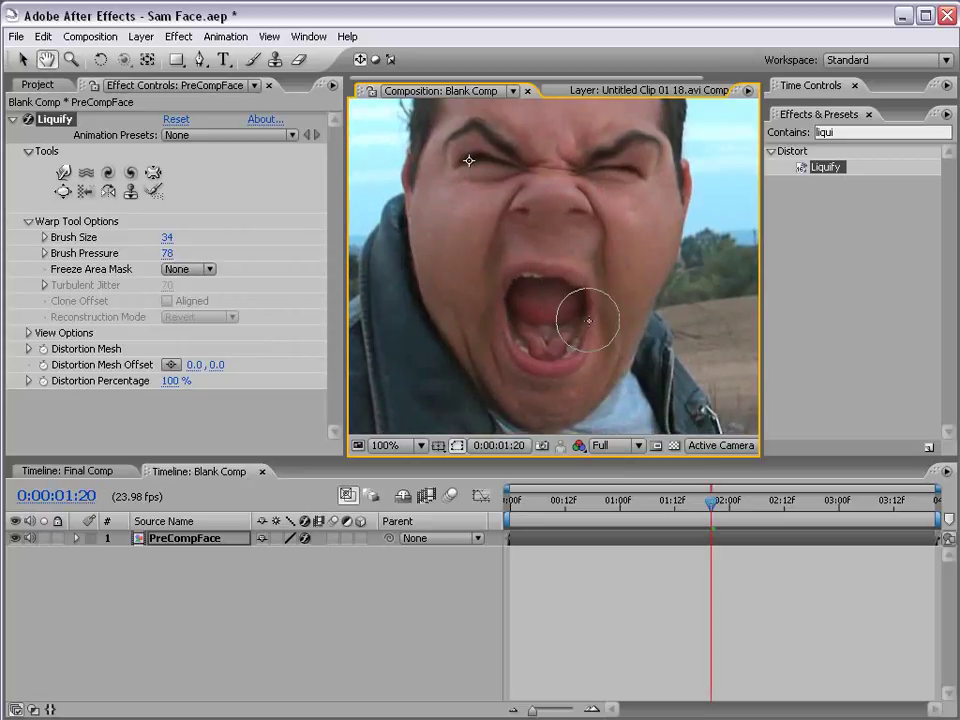
pyautogui.click(63, 172)
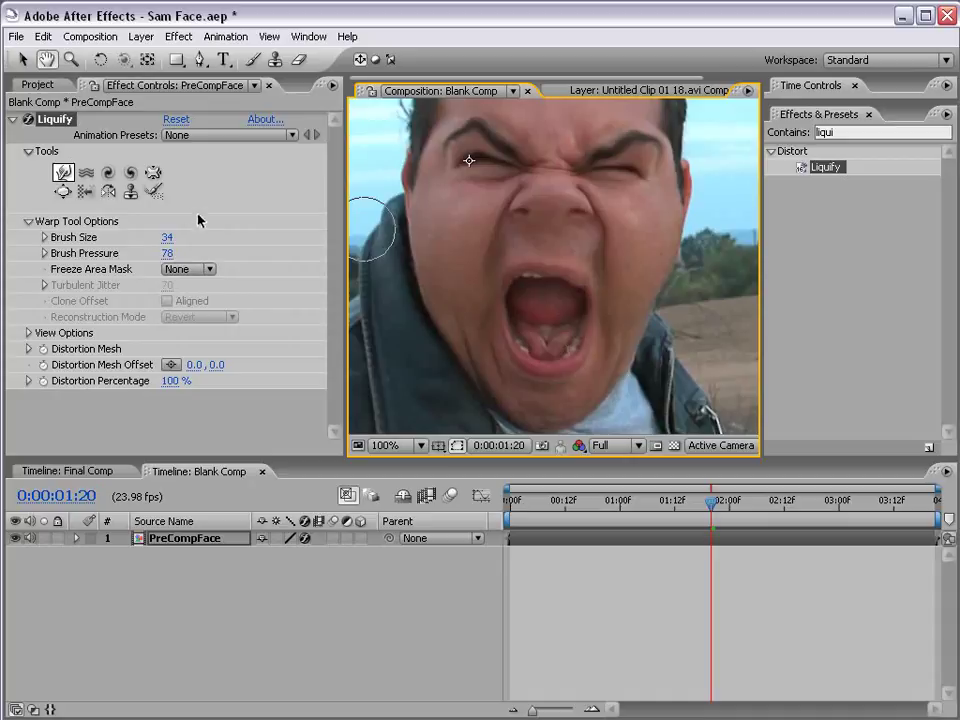
pyautogui.click(154, 192)
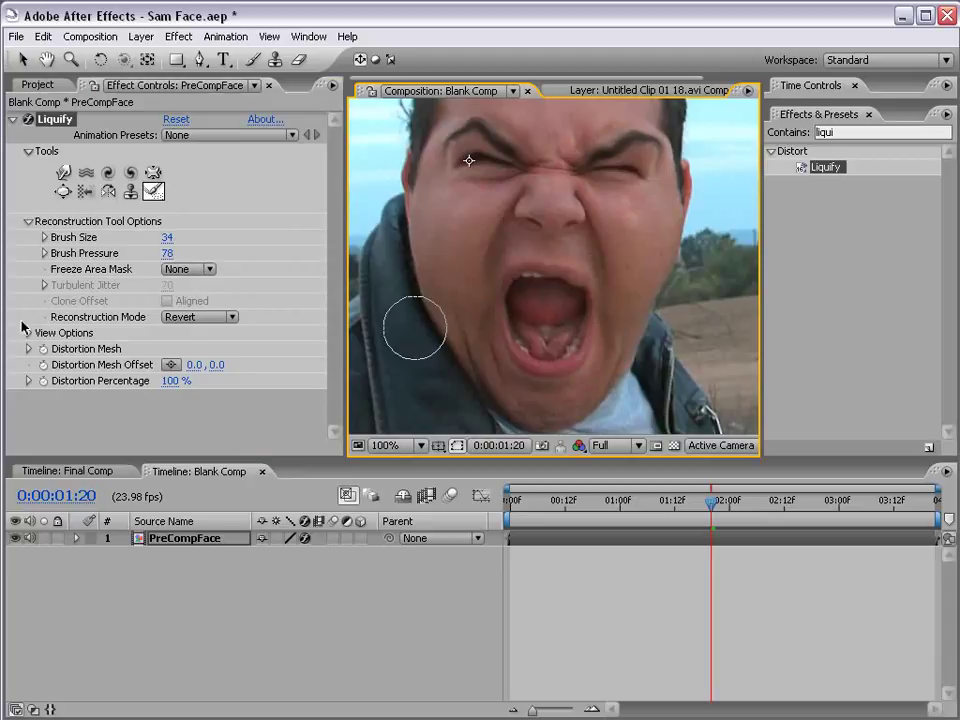
# Step: Display Liquify's distortion mesh over the screaming face to examine the warp, and hide it again
pyautogui.click(28, 333)
pyautogui.click(167, 349)
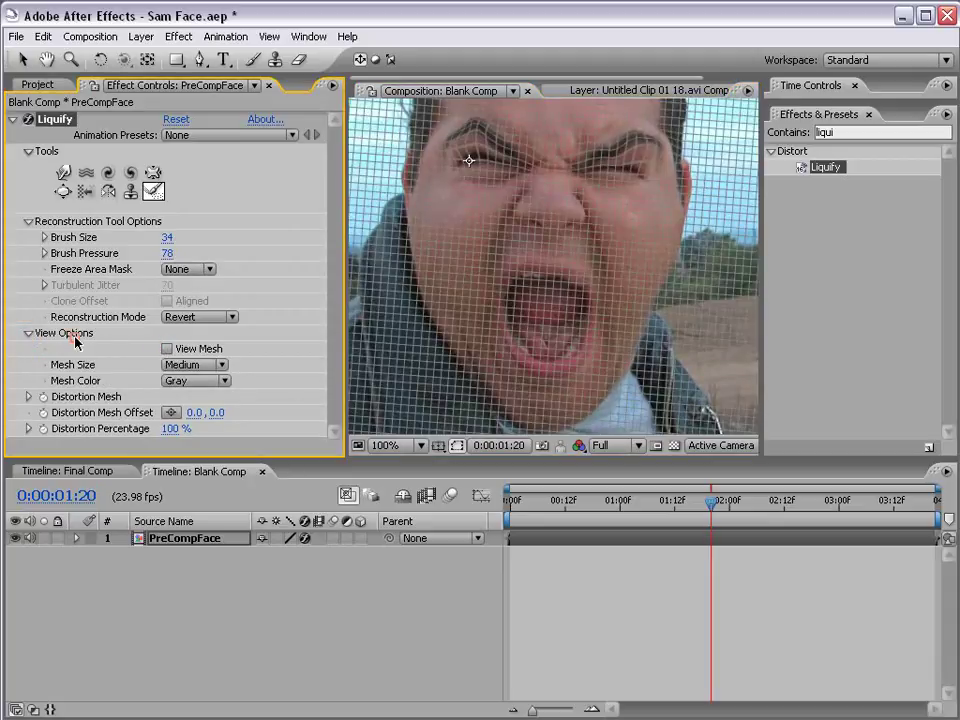
pyautogui.click(28, 333)
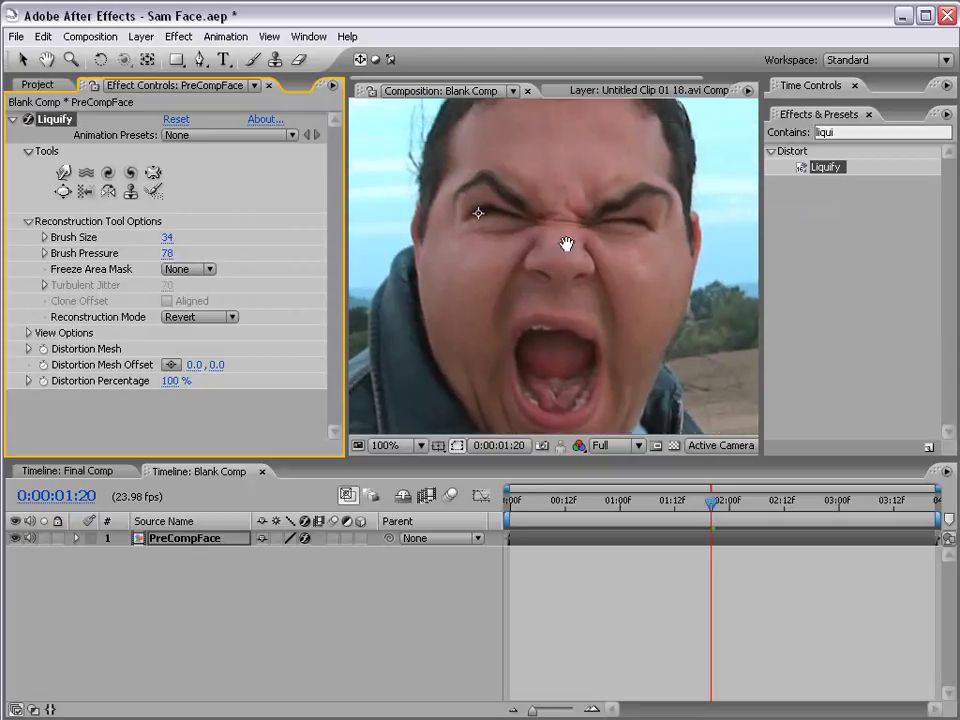
# Step: Stretch both nostrils outward on the screaming face with Warp, brush size 34, pressure 78
pyautogui.moveTo(567, 244); pyautogui.dragTo(564, 252)
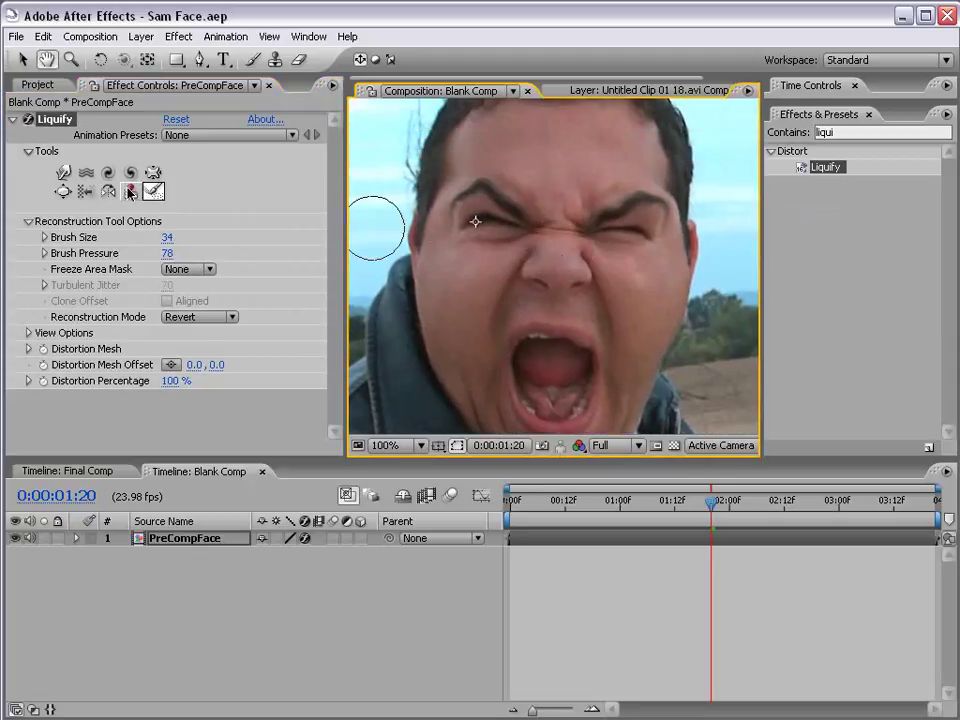
pyautogui.click(63, 172)
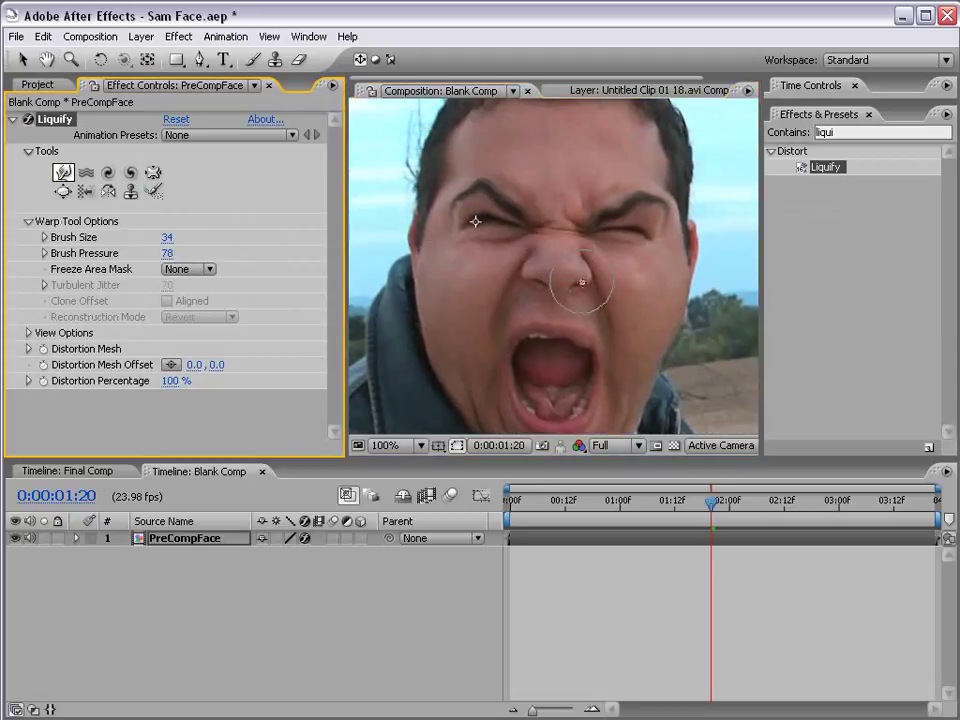
pyautogui.moveTo(582, 282); pyautogui.dragTo(510, 277)
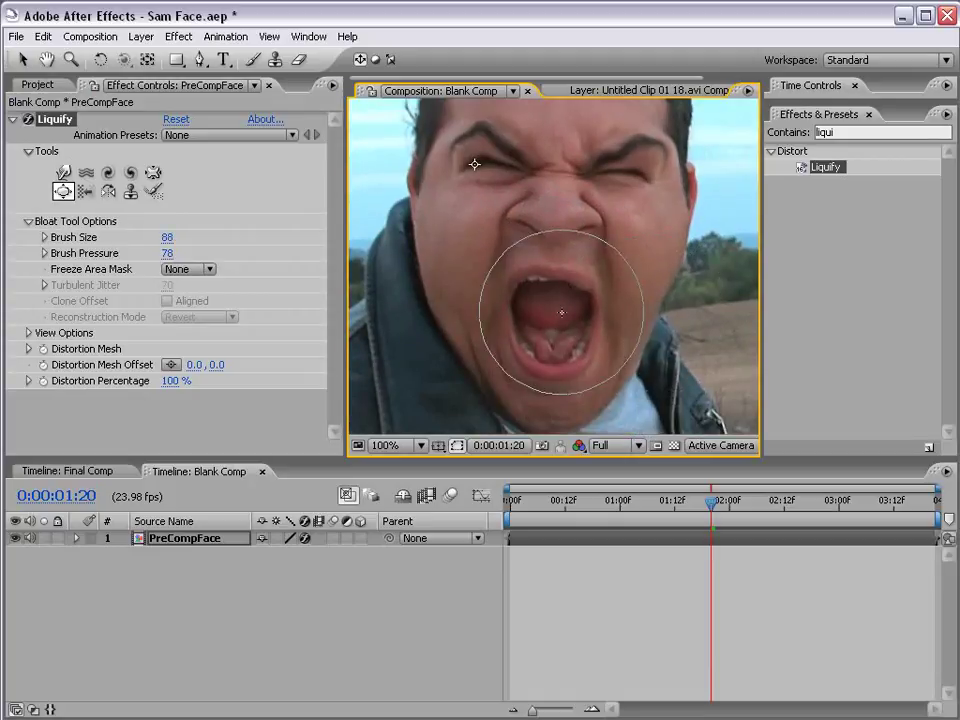
# Step: Enlarge the screaming mouth with Bloat, brush size 88, pressure 78, and deselect the layer to view the whole figure
pyautogui.moveTo(561, 313); pyautogui.dragTo(551, 313)
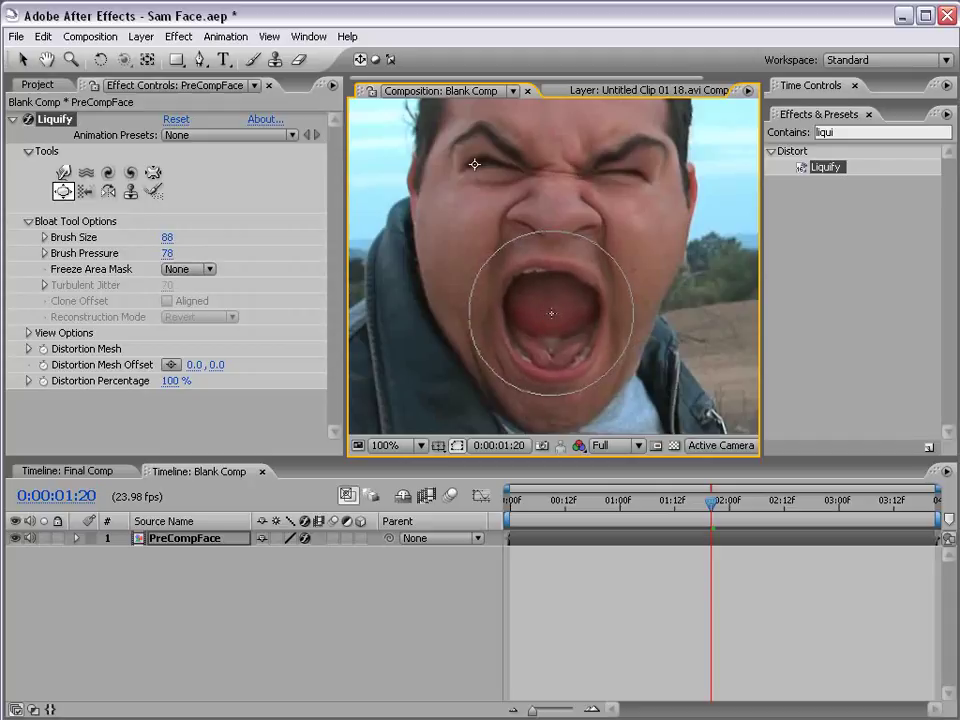
pyautogui.moveTo(591, 221); pyautogui.dragTo(565, 272)
pyautogui.click(615, 615)
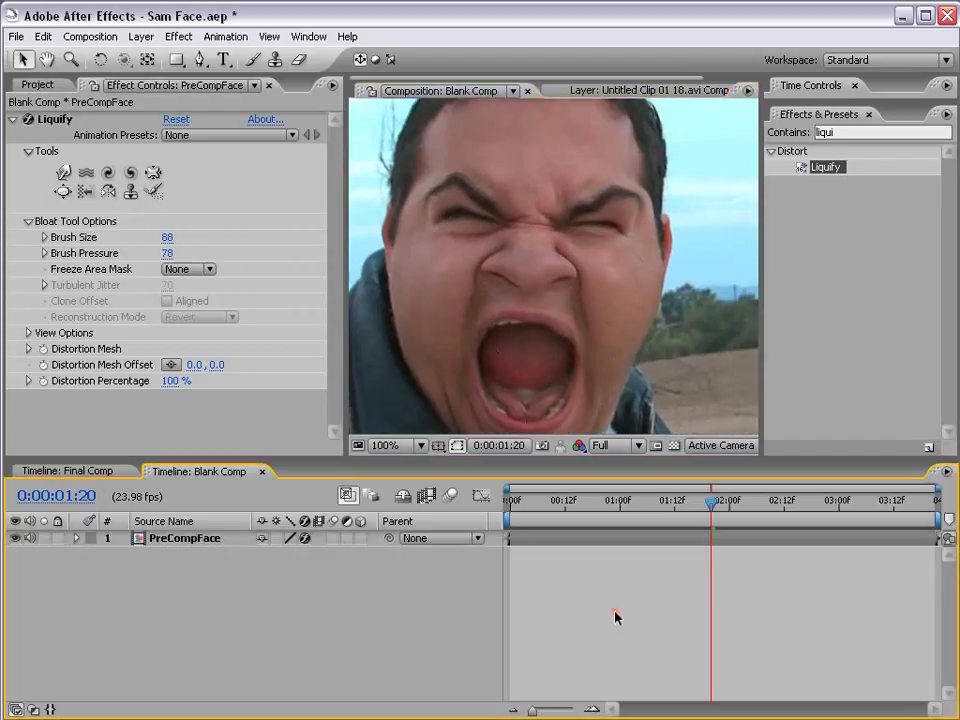
pyautogui.scroll(-1, 586, 346)
pyautogui.moveTo(613, 411); pyautogui.dragTo(619, 369)
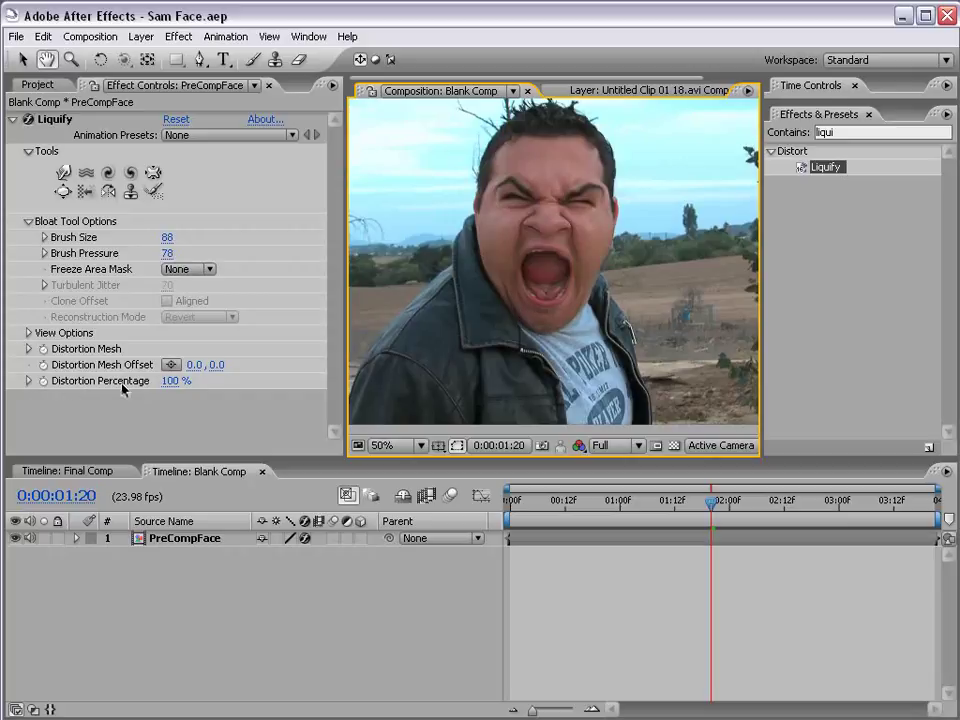
# Step: Set Liquify's Distortion Percentage to 0% and start keyframing it on PreCompFace at 0:00:00:17
pyautogui.moveTo(171, 381); pyautogui.dragTo(72, 415)
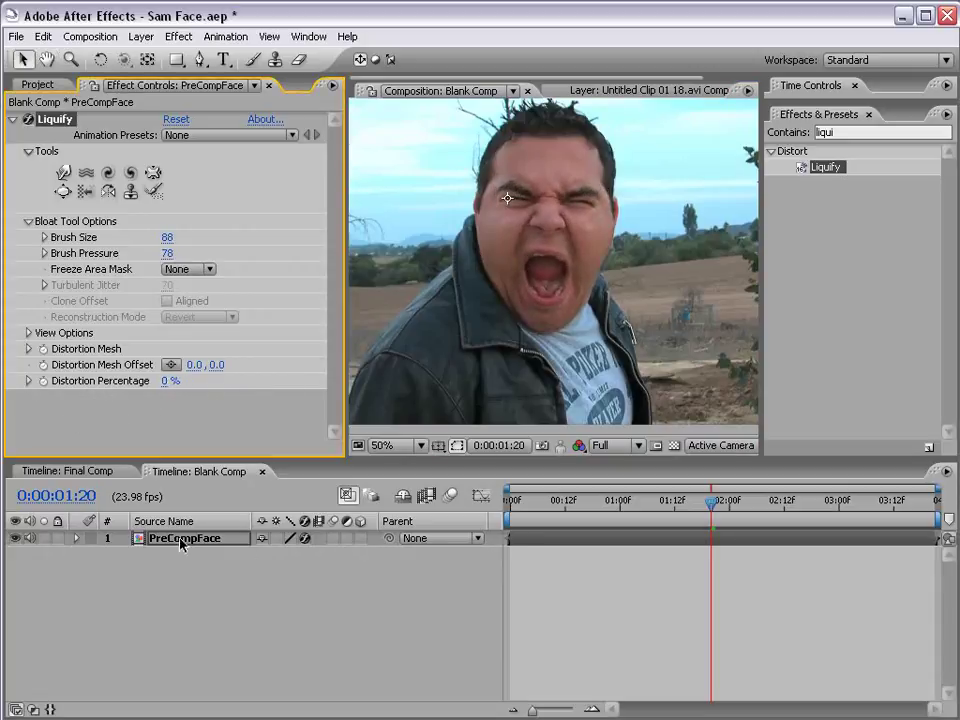
pyautogui.moveTo(530, 507); pyautogui.dragTo(588, 505)
pyautogui.click(147, 488)
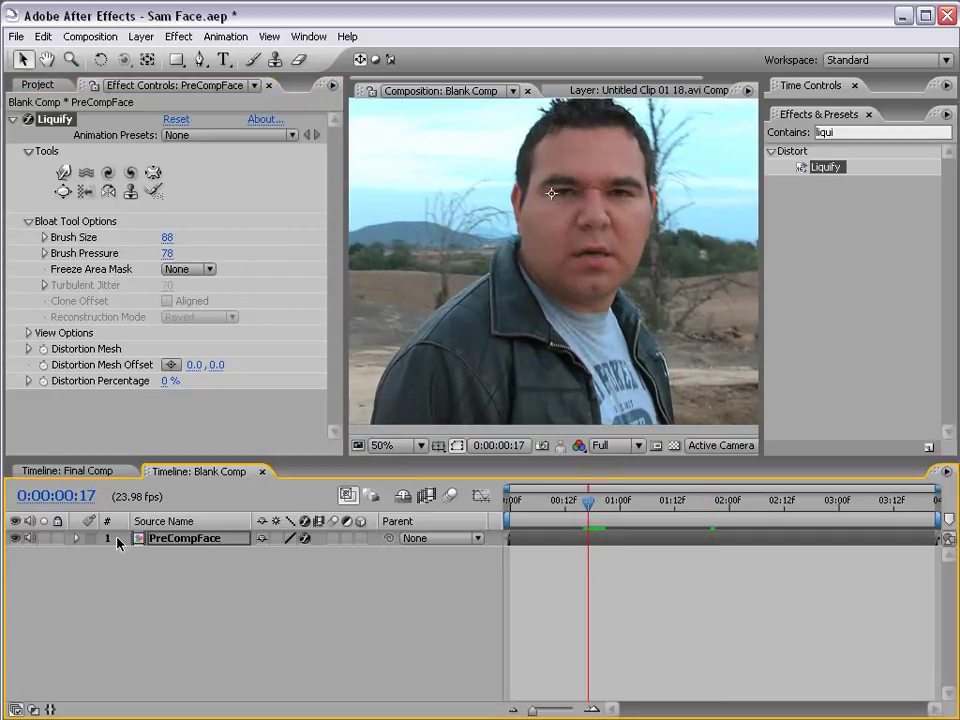
pyautogui.click(193, 540)
pyautogui.click(43, 381)
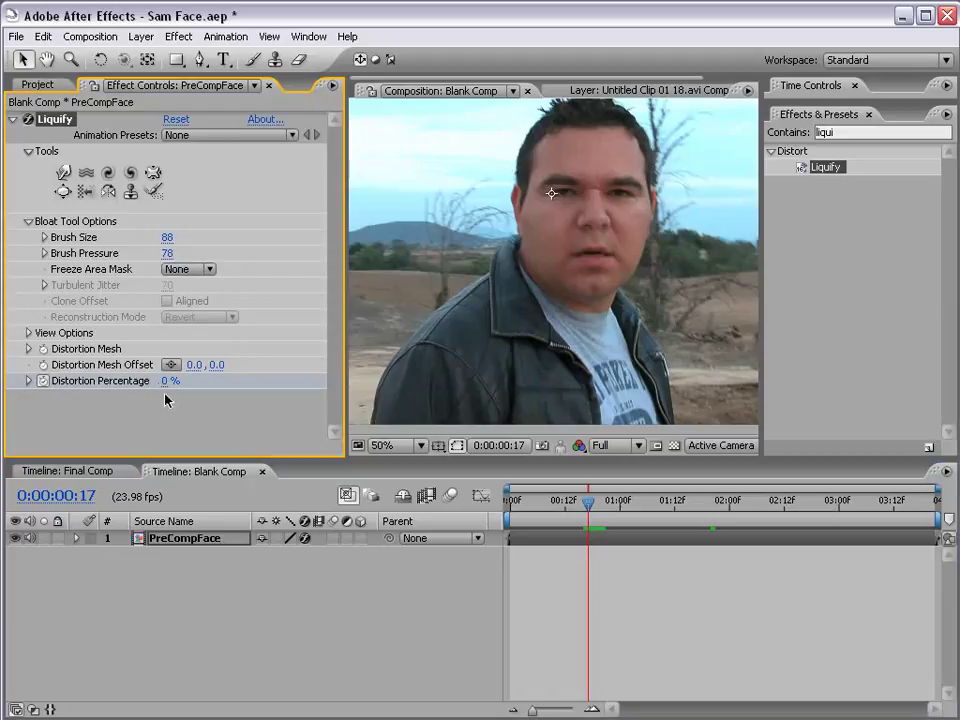
# Step: Keyframe Liquify's Distortion Percentage at 100% at 0:00:01:00 and reveal PreCompFace's animated properties
pyautogui.moveTo(588, 505); pyautogui.dragTo(620, 505)
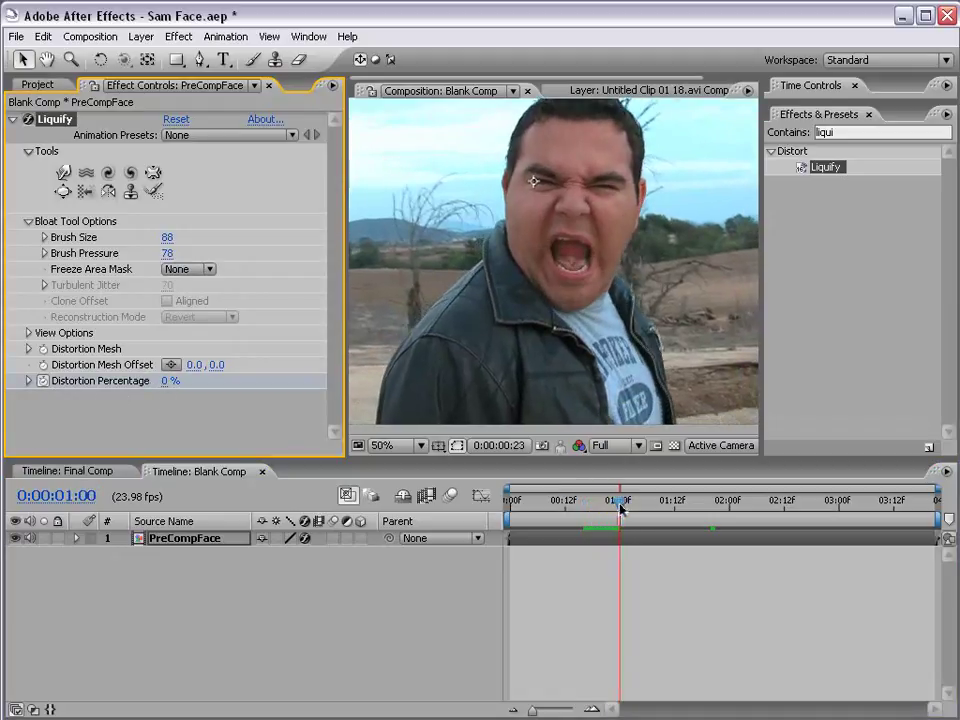
pyautogui.click(165, 381)
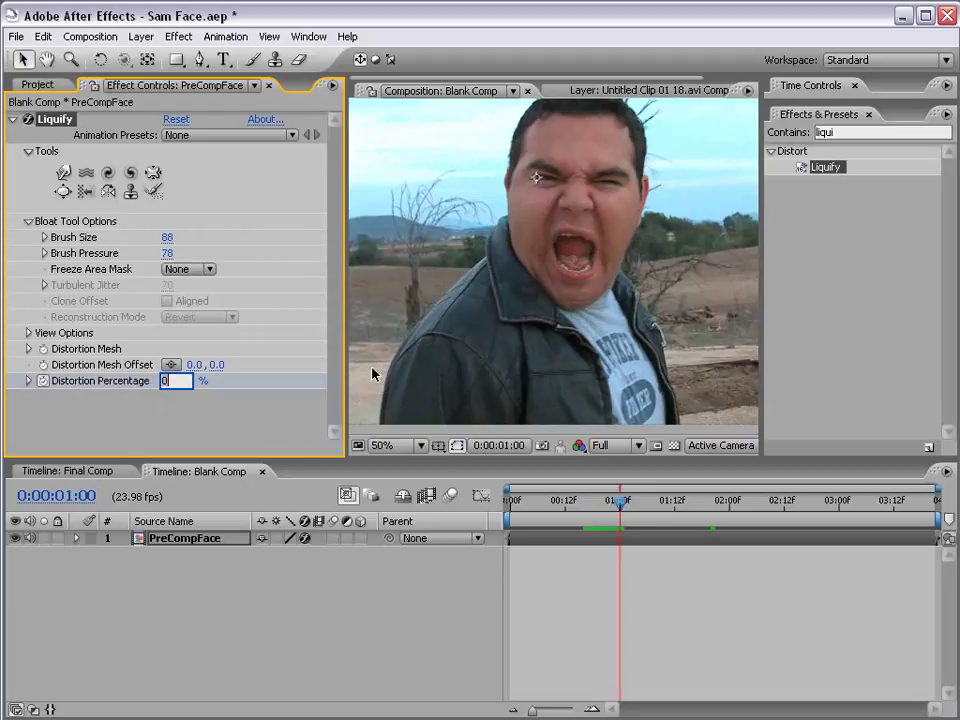
pyautogui.press('Return')
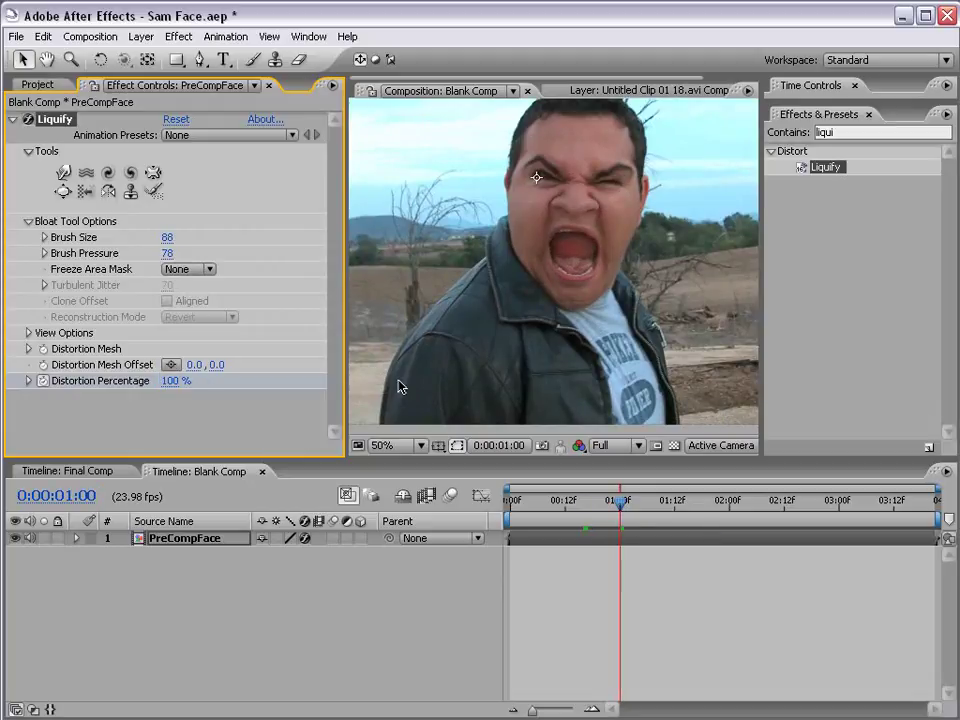
pyautogui.press('u')
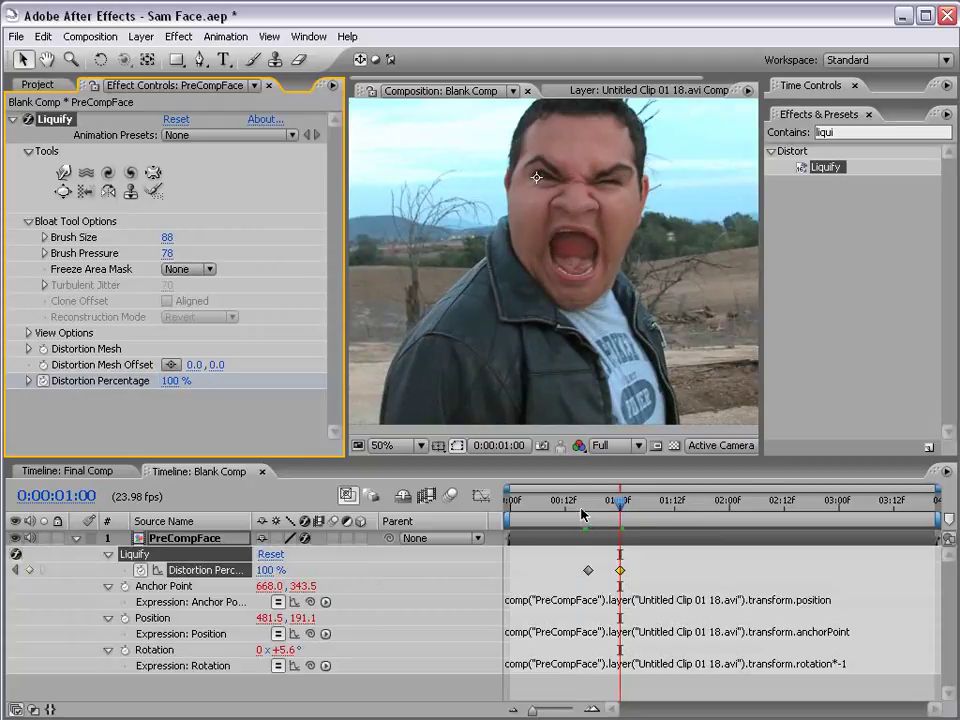
# Step: Add a 100% Distortion Percentage keyframe at 0:00:02:17 and a 0% keyframe at 0:00:02:23, and scrub through the animation
pyautogui.moveTo(581, 514); pyautogui.dragTo(802, 533)
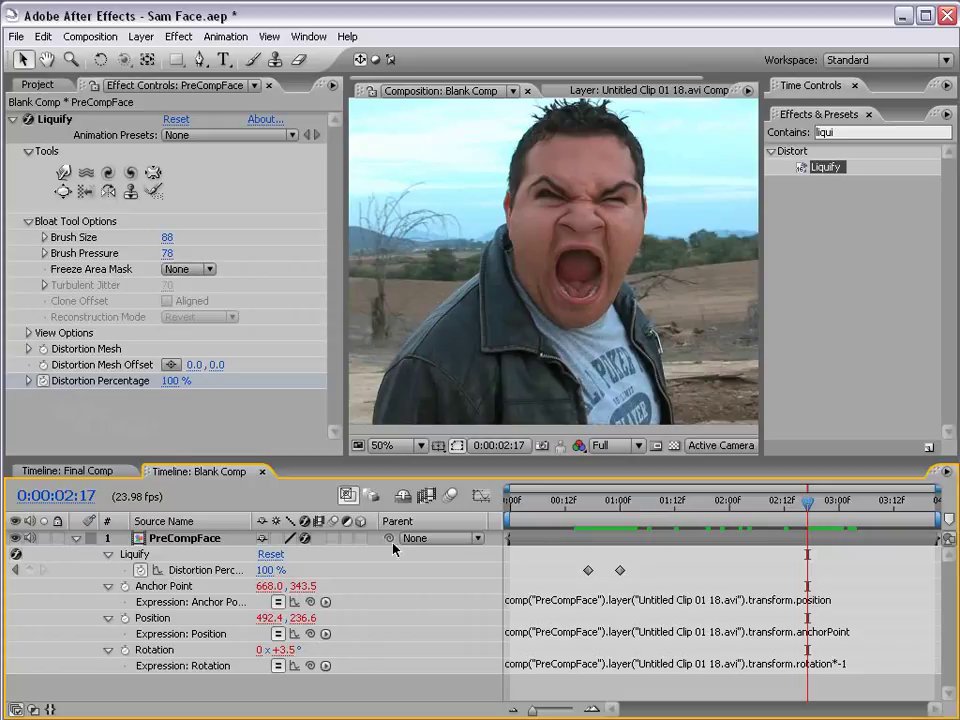
pyautogui.click(29, 570)
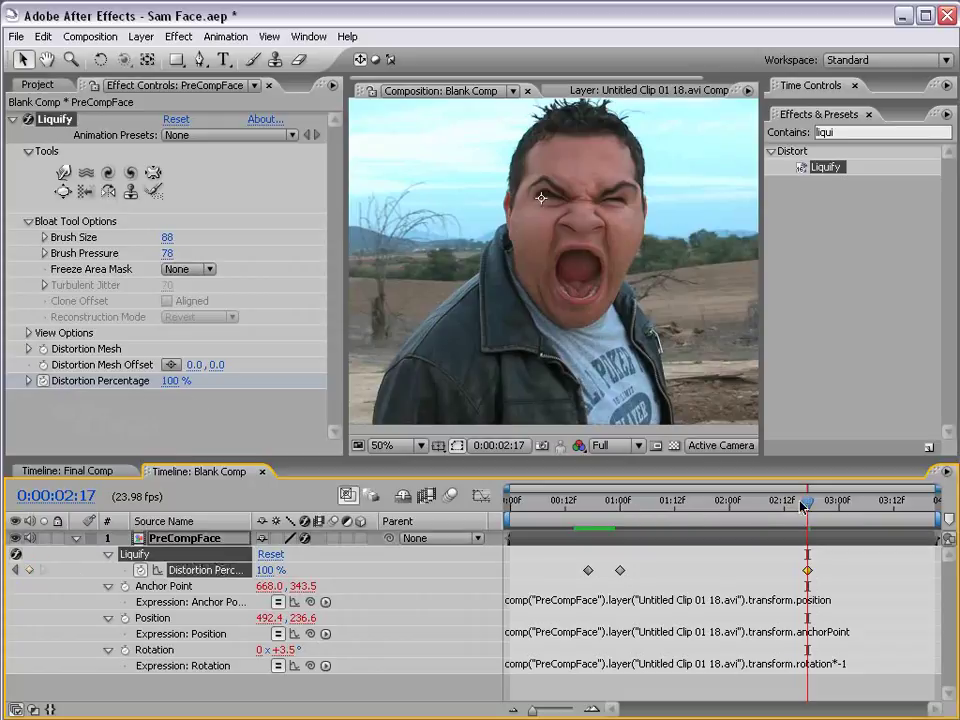
pyautogui.moveTo(802, 507); pyautogui.dragTo(833, 508)
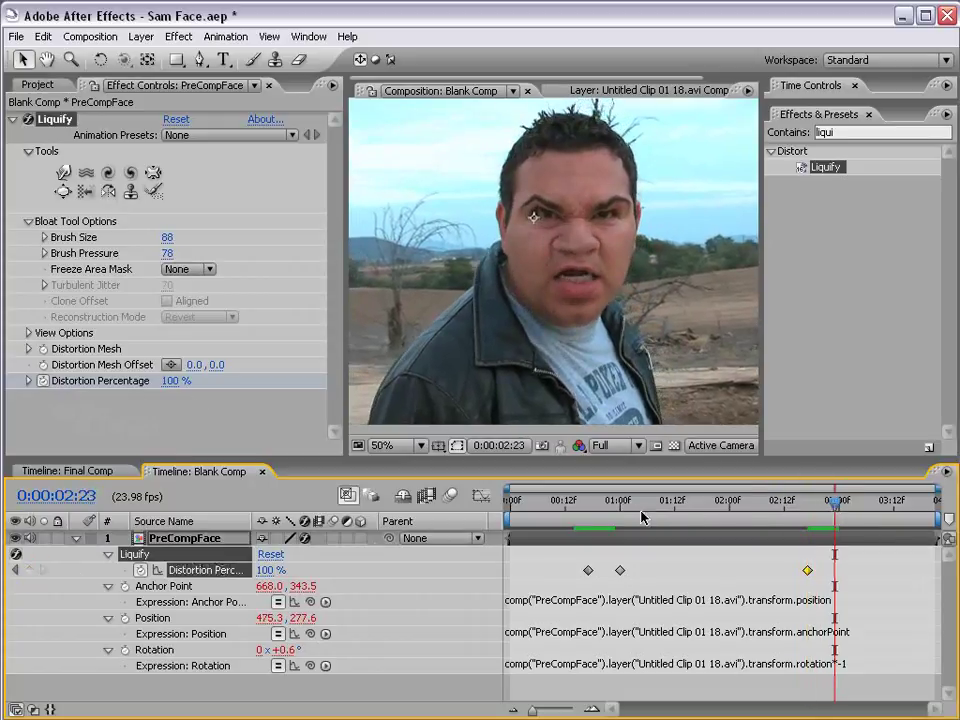
pyautogui.click(271, 571)
pyautogui.write('0')
pyautogui.press('Return')
pyautogui.moveTo(557, 506); pyautogui.dragTo(857, 524)
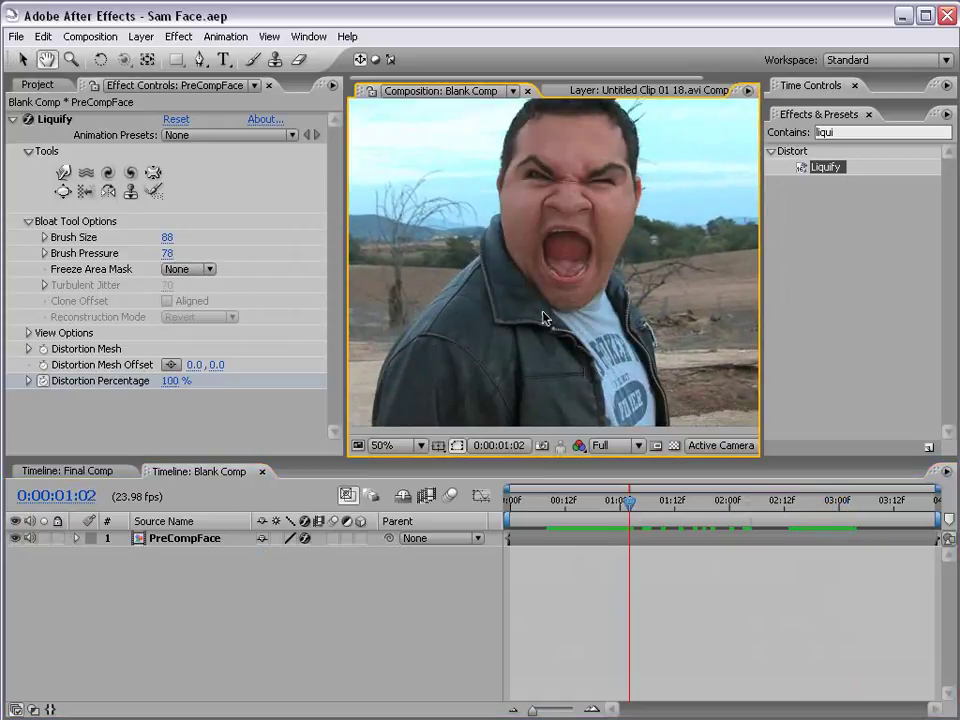
# Step: Revert the face's warp with Reconstruction, try enlarging the nose with Bloat, brush size 88, pressure 78, and scrub the result
pyautogui.click(153, 191)
pyautogui.moveTo(548, 228)
pyautogui.mouseDown()
pyautogui.moveTo(550, 254)
pyautogui.moveTo(592, 290)
pyautogui.moveTo(536, 306)
pyautogui.moveTo(613, 214)
pyautogui.moveTo(620, 240)
pyautogui.mouseUp()
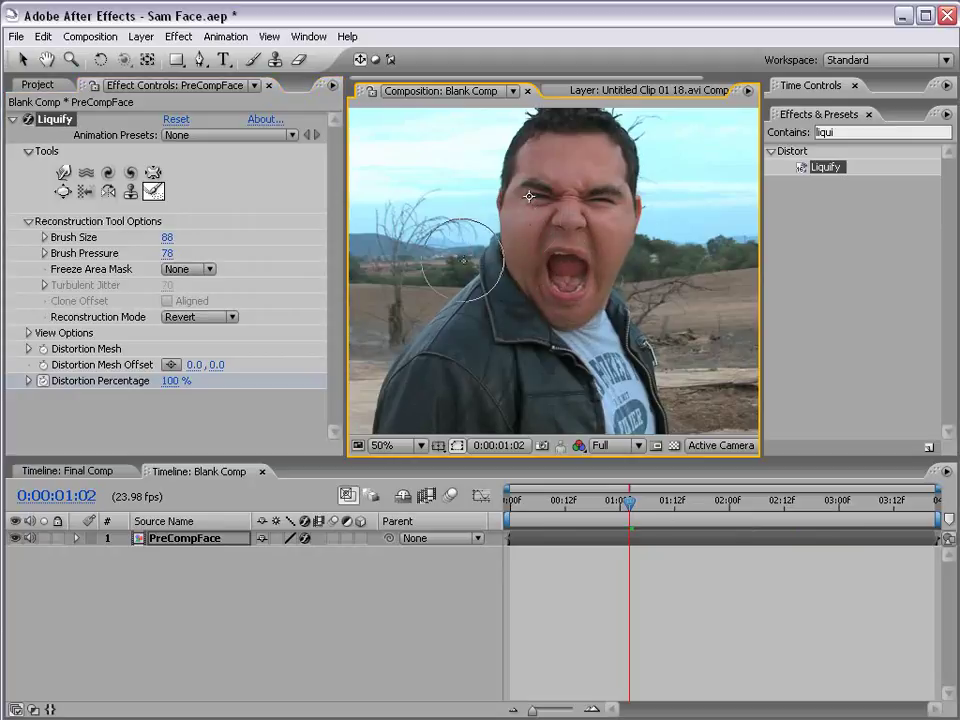
pyautogui.click(62, 191)
pyautogui.moveTo(562, 222); pyautogui.dragTo(562, 222)
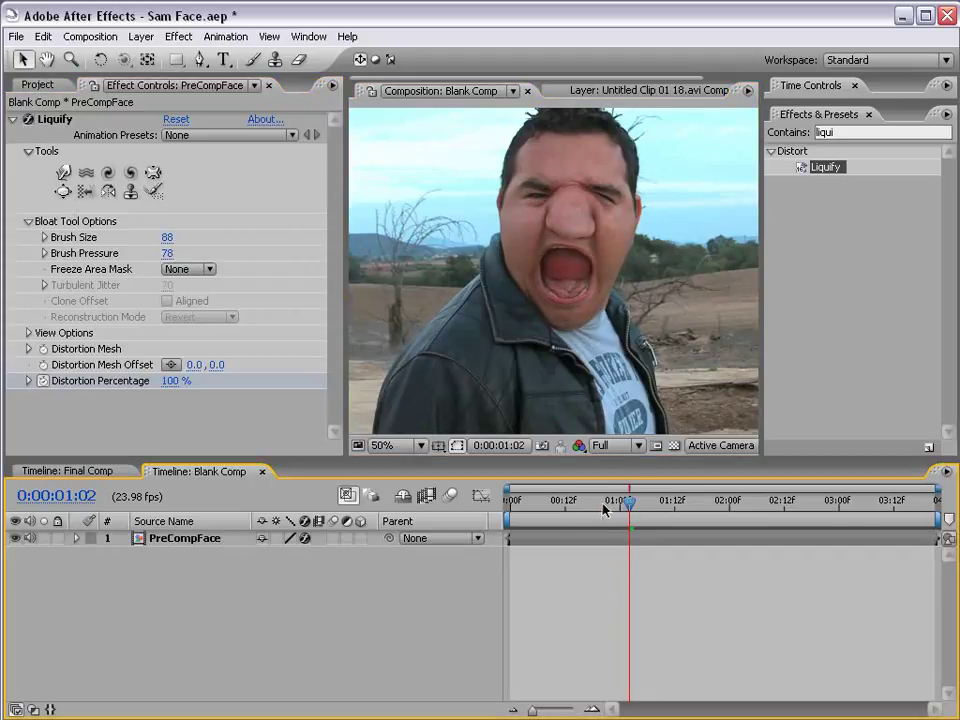
pyautogui.click(570, 503)
pyautogui.moveTo(570, 507); pyautogui.dragTo(645, 507)
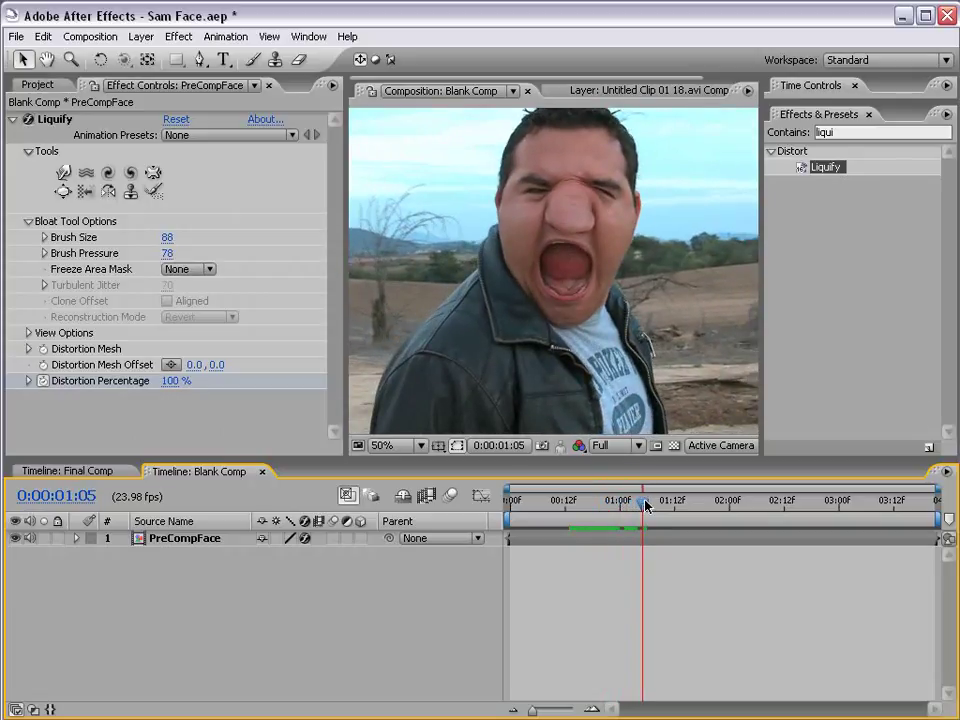
# Step: Revert the face with Reconstruction, and use Warp, brush size 88, pressure 78, to raise both eyebrows and pull the nose down
pyautogui.click(155, 192)
pyautogui.moveTo(583, 232)
pyautogui.mouseDown()
pyautogui.moveTo(491, 237)
pyautogui.moveTo(501, 298)
pyautogui.moveTo(616, 292)
pyautogui.moveTo(545, 306)
pyautogui.mouseUp()
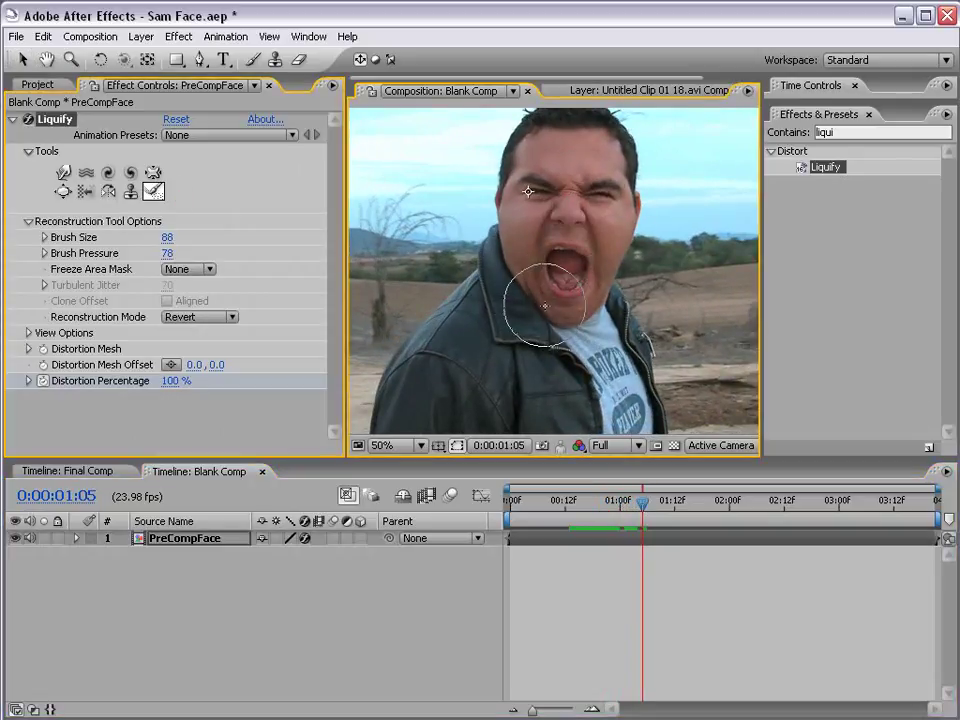
pyautogui.click(63, 172)
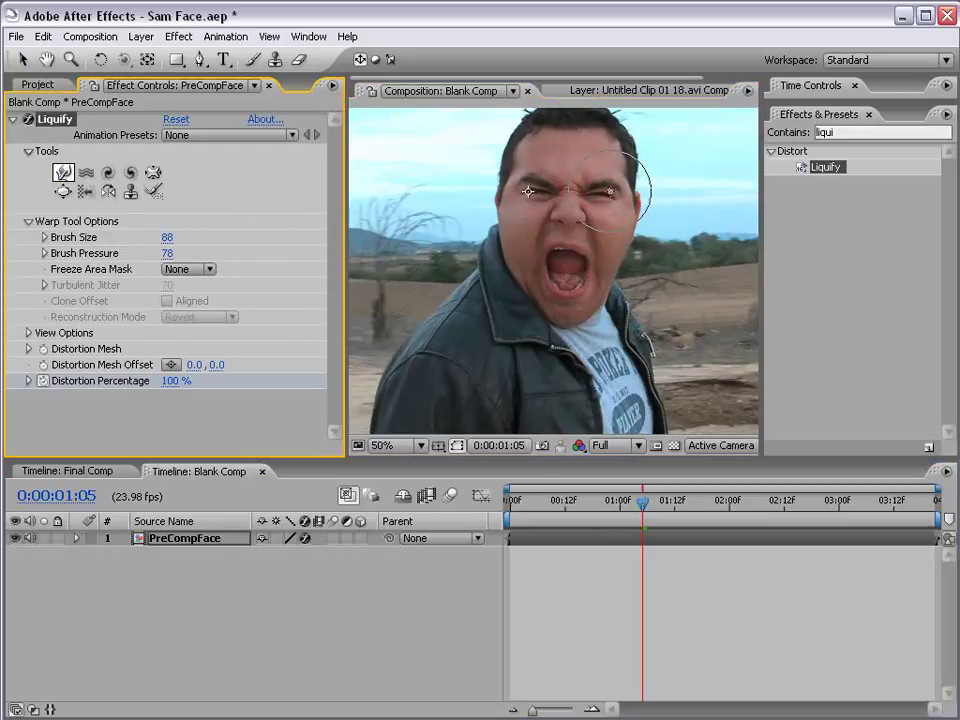
pyautogui.moveTo(610, 191); pyautogui.dragTo(607, 183)
pyautogui.moveTo(536, 187); pyautogui.dragTo(536, 174)
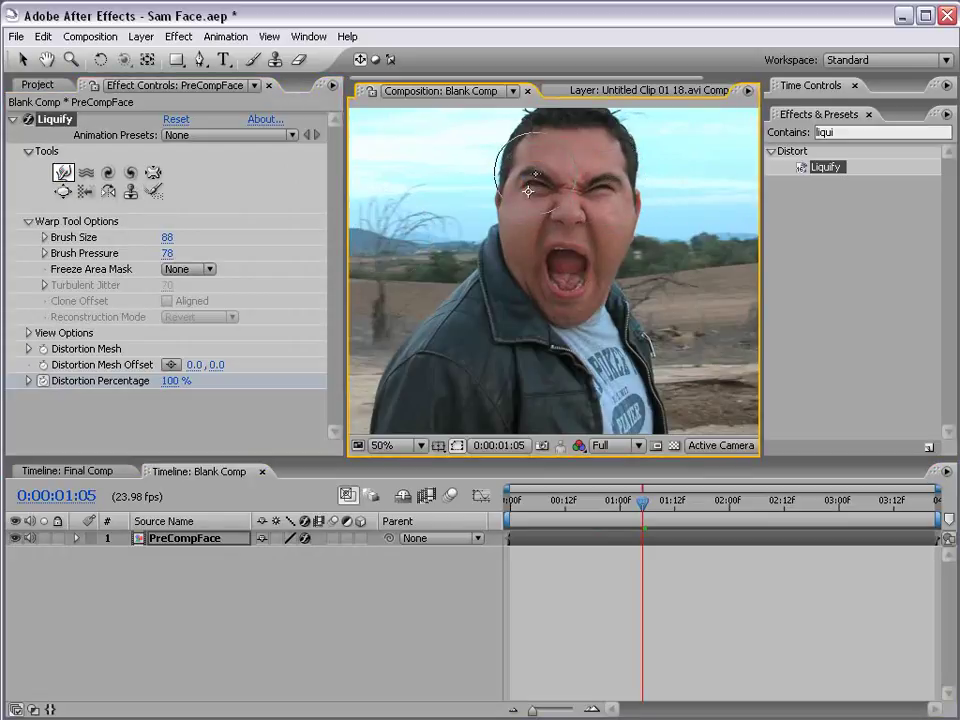
pyautogui.moveTo(567, 222); pyautogui.dragTo(567, 231)
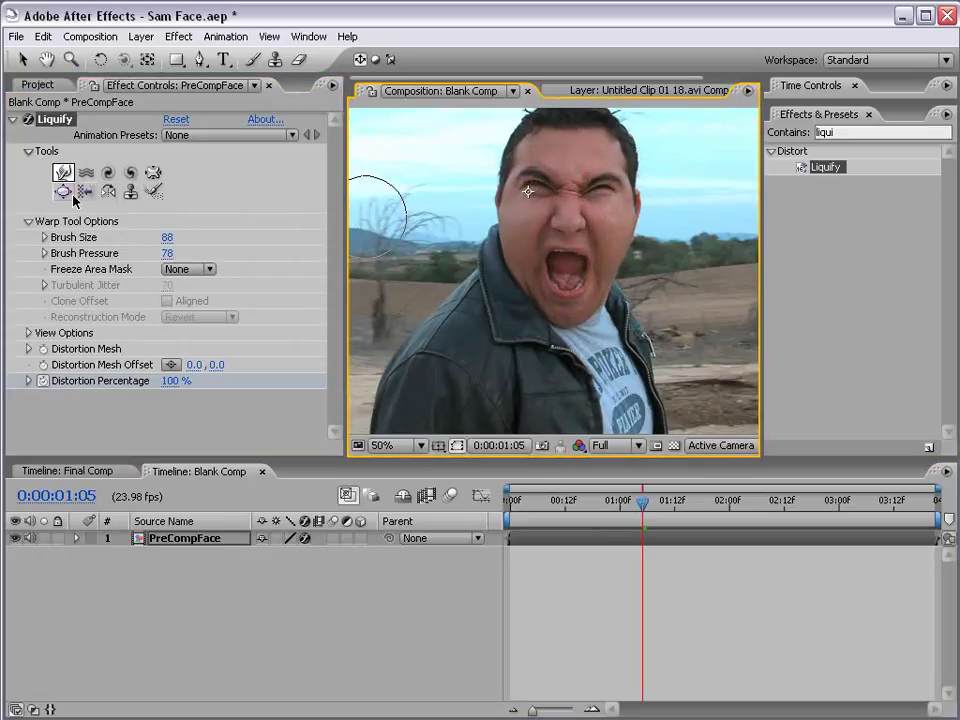
# Step: Enlarge the nose and the screaming mouth with Bloat, brush size 88, pressure 78
pyautogui.click(64, 191)
pyautogui.click(568, 228)
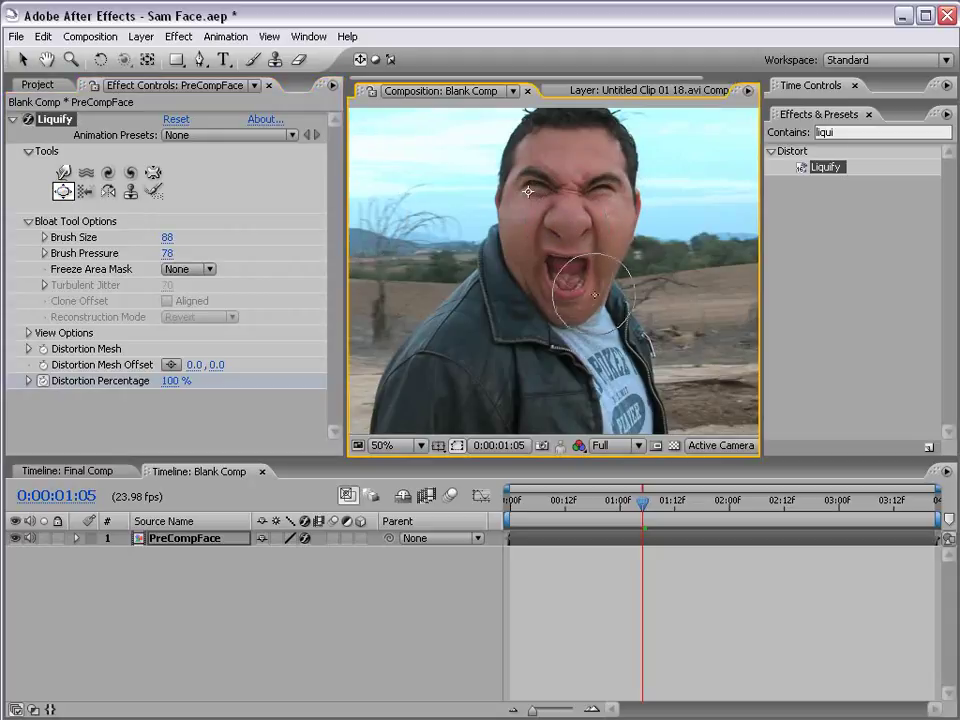
pyautogui.moveTo(595, 295); pyautogui.dragTo(563, 272)
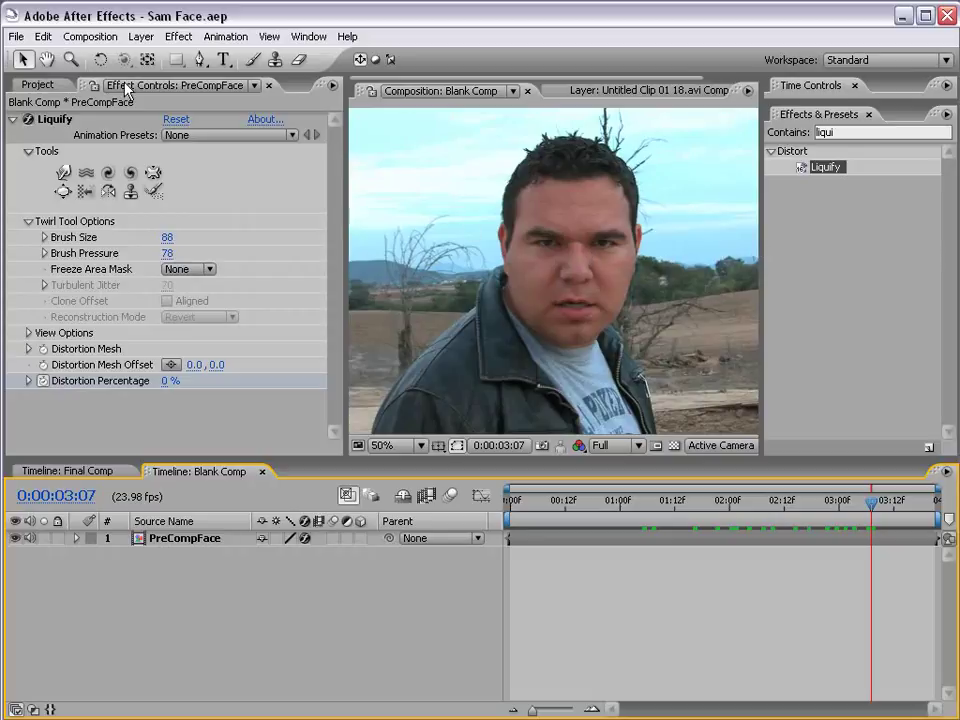
# Step: Create an adjustment layer above PreCompFace in Blank Comp
pyautogui.click(141, 36)
pyautogui.moveTo(150, 54)
pyautogui.click(405, 133)
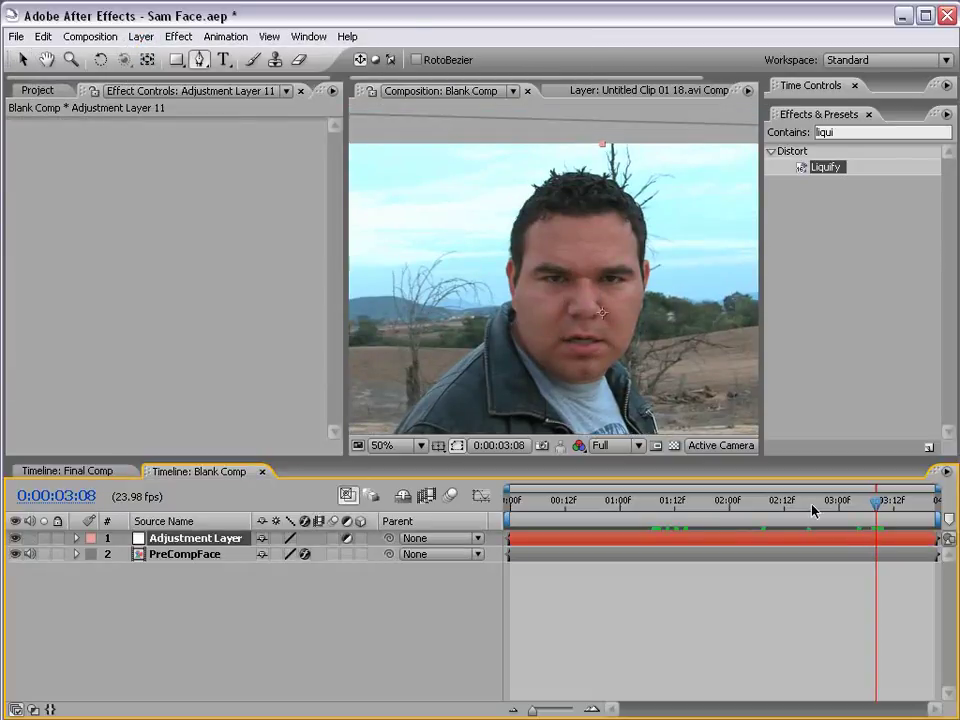
# Step: Draw a closed Pen mask around the screaming face on the adjustment layer at 0:00:01:15
pyautogui.moveTo(658, 500); pyautogui.dragTo(688, 500)
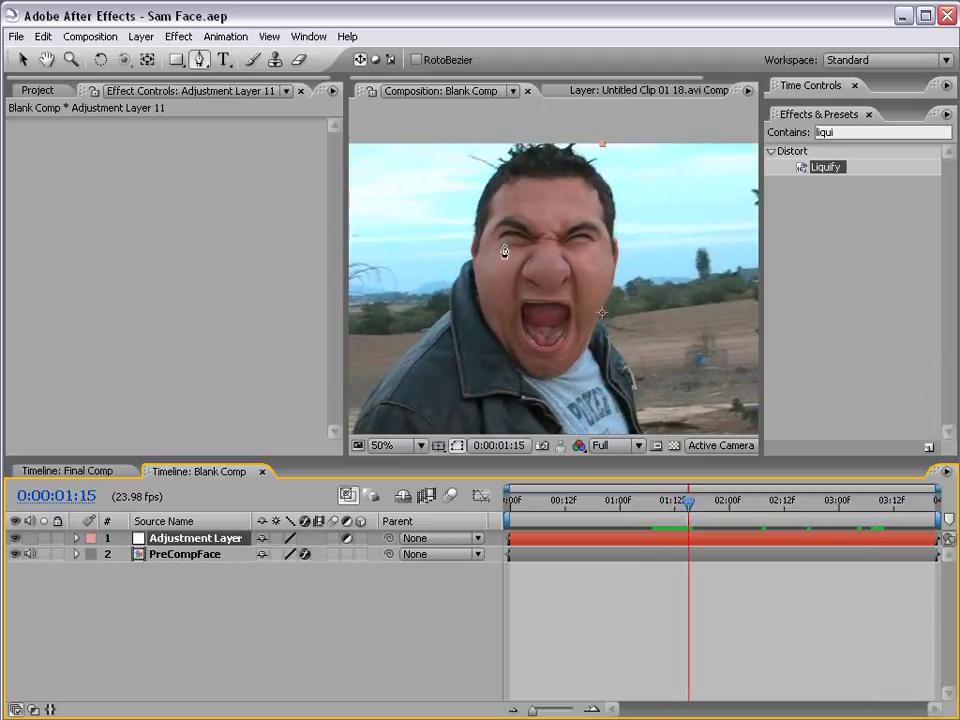
pyautogui.press('space')
pyautogui.moveTo(503, 320); pyautogui.dragTo(520, 282)
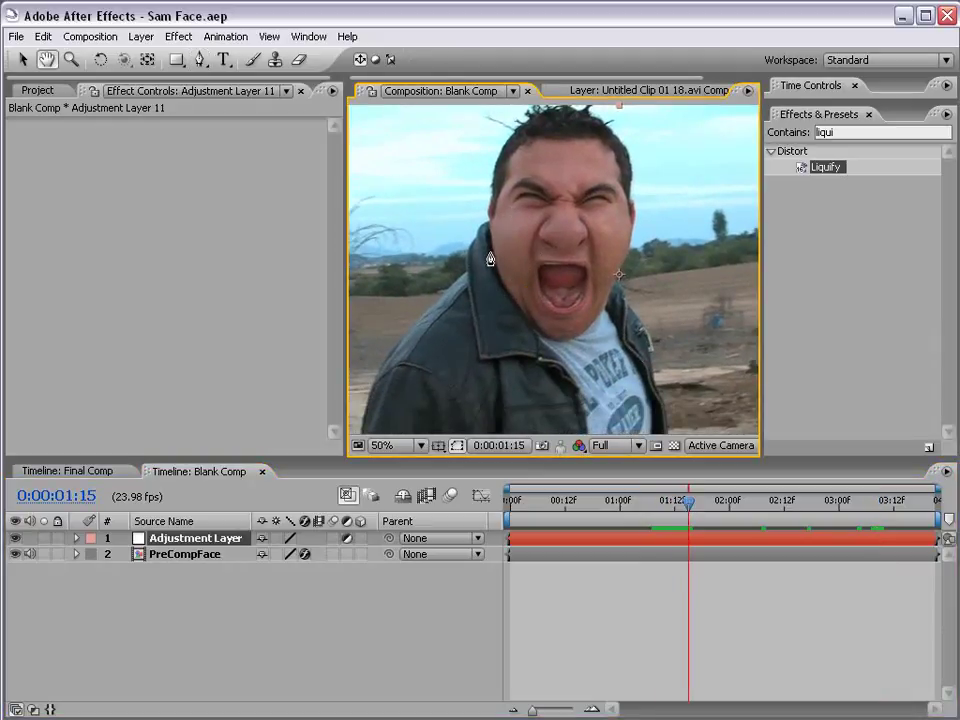
pyautogui.click(199, 59)
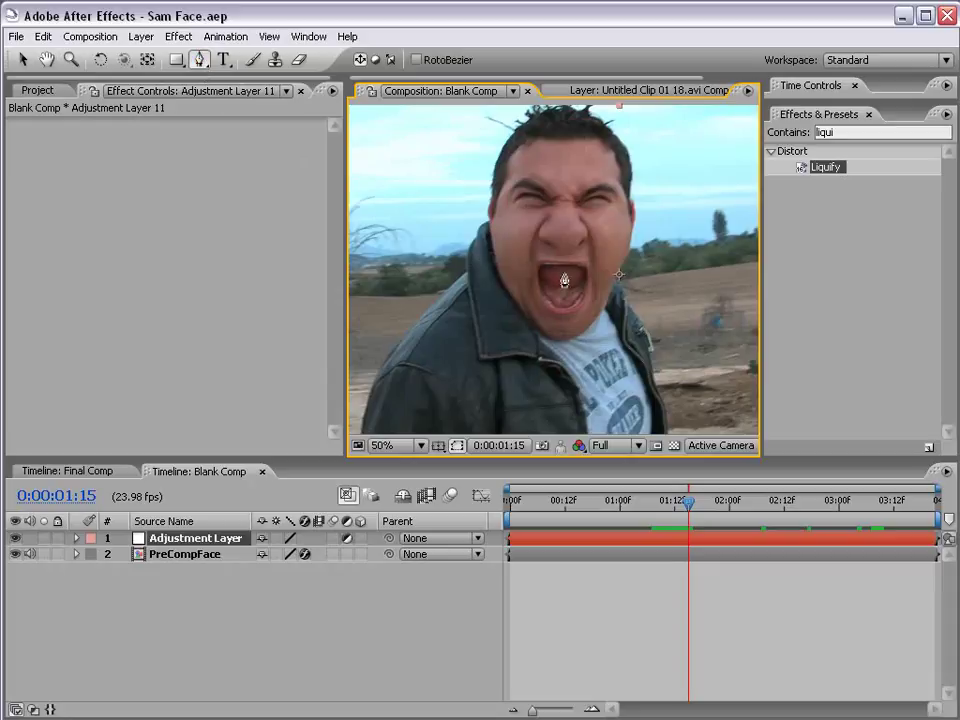
pyautogui.click(487, 241)
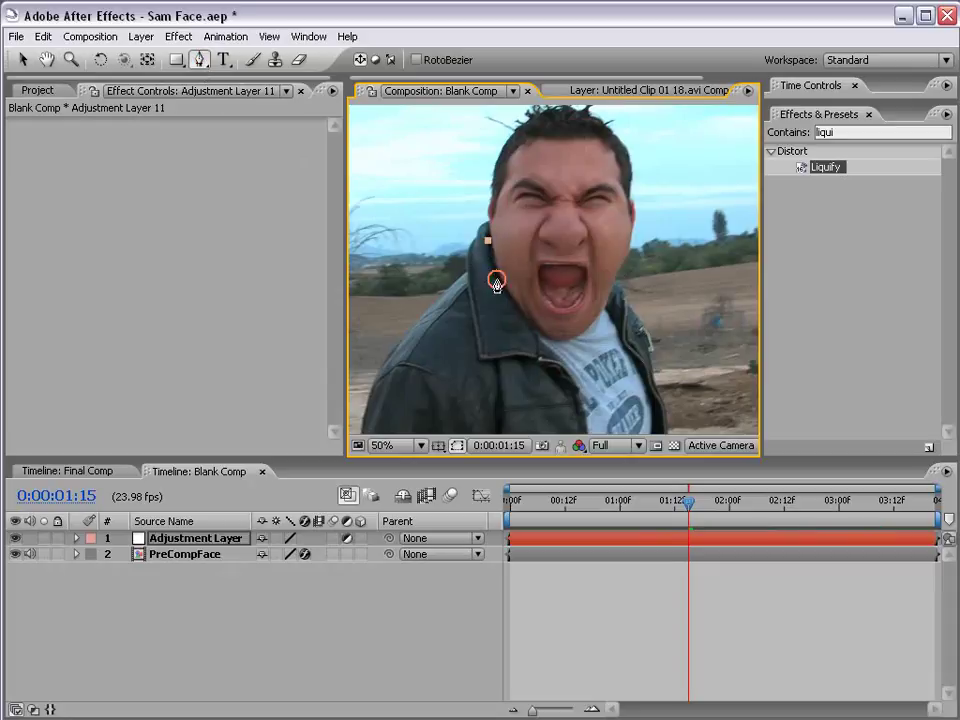
pyautogui.moveTo(510, 298); pyautogui.dragTo(567, 340)
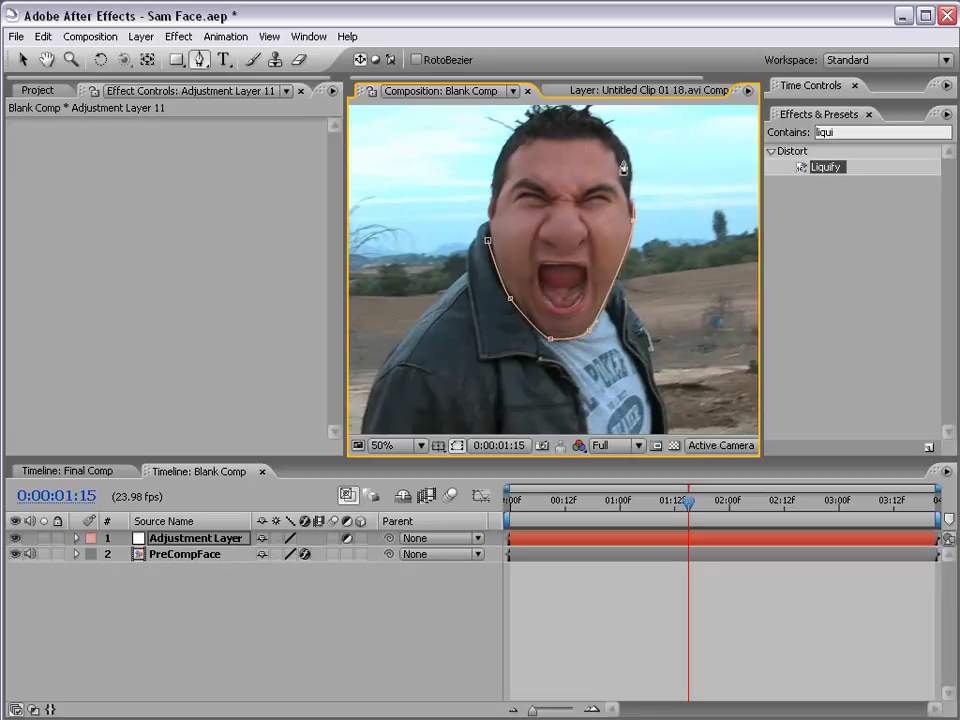
pyautogui.click(577, 134)
pyautogui.click(513, 146)
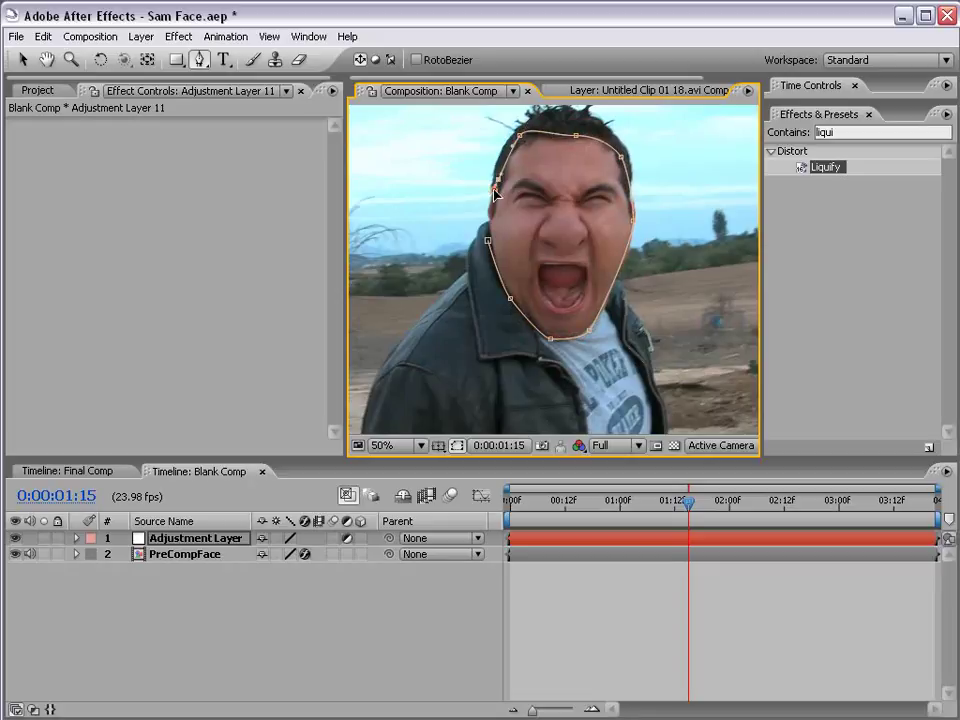
pyautogui.click(487, 215)
# Step: Show the adjustment layer's mask properties and set the Mask Feather to 10 pixels
pyautogui.click(193, 540)
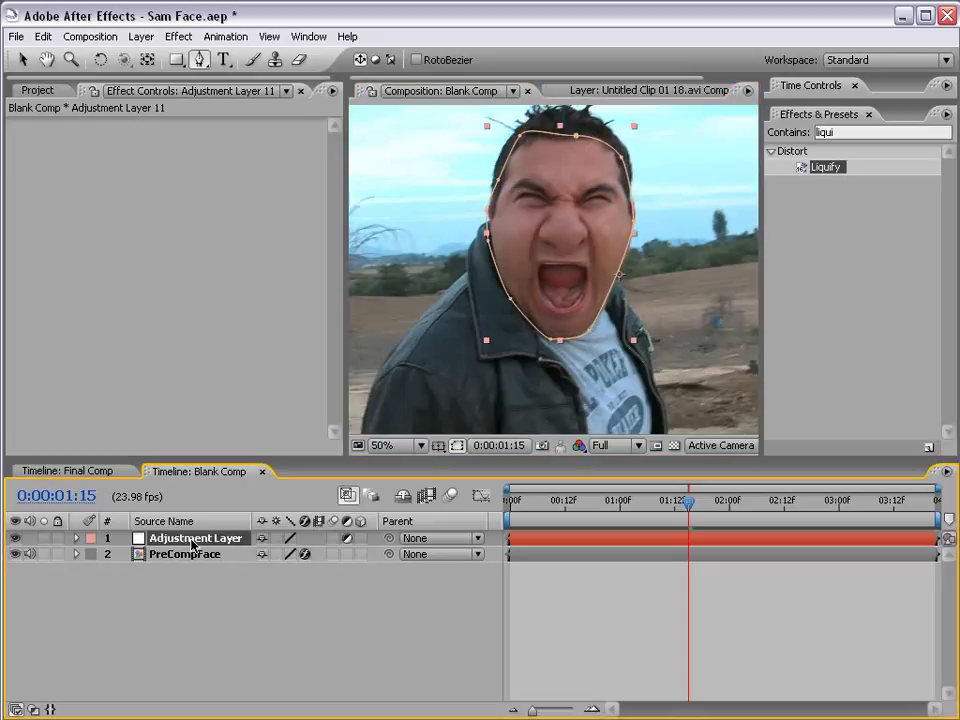
pyautogui.press('m')
pyautogui.press('m')
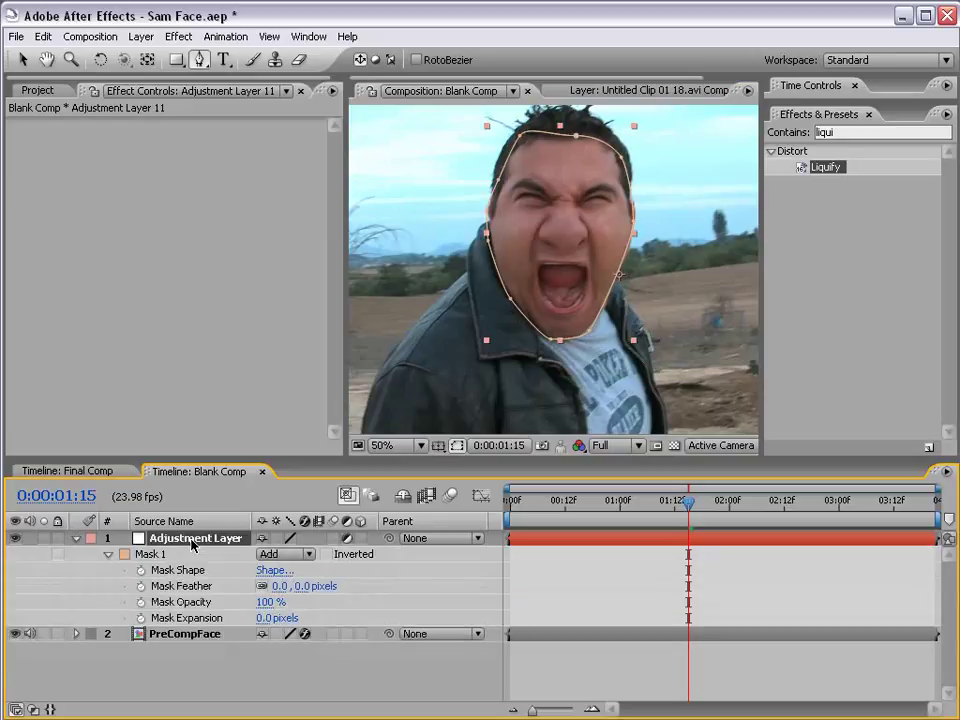
pyautogui.click(296, 587)
pyautogui.write('0')
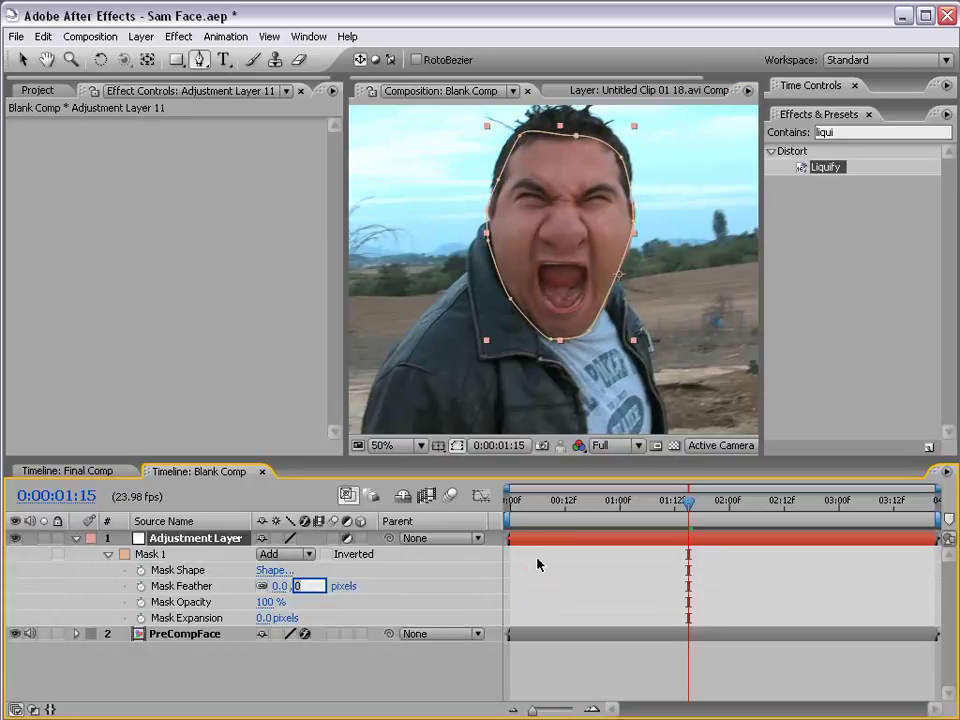
pyautogui.press('Return')
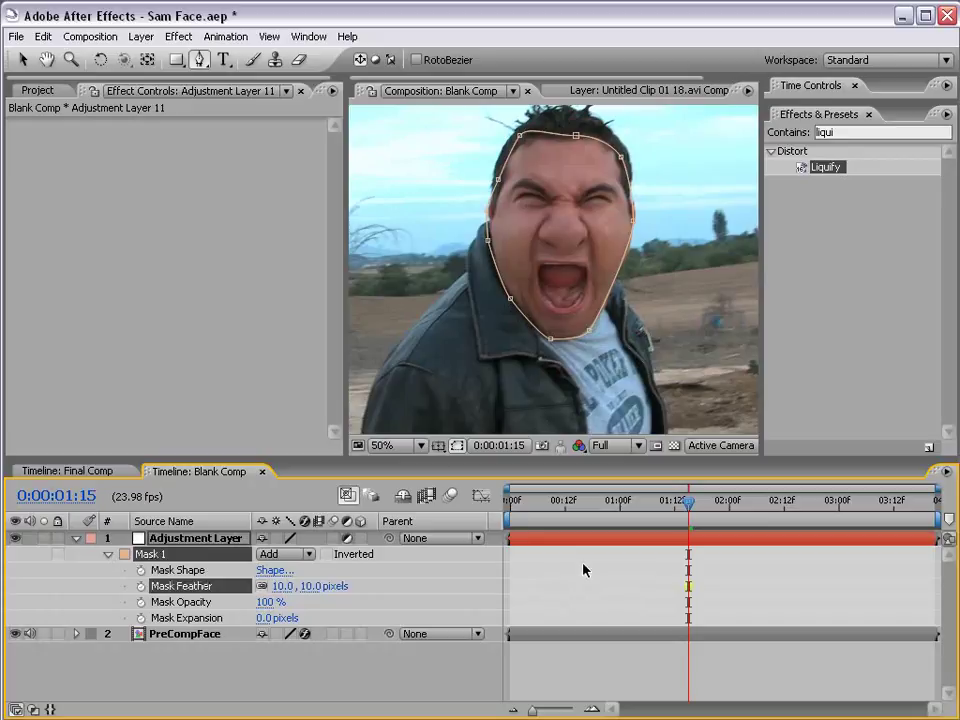
# Step: Apply the Hue/Saturation and Curves effects to the masked adjustment layer
pyautogui.click(178, 36)
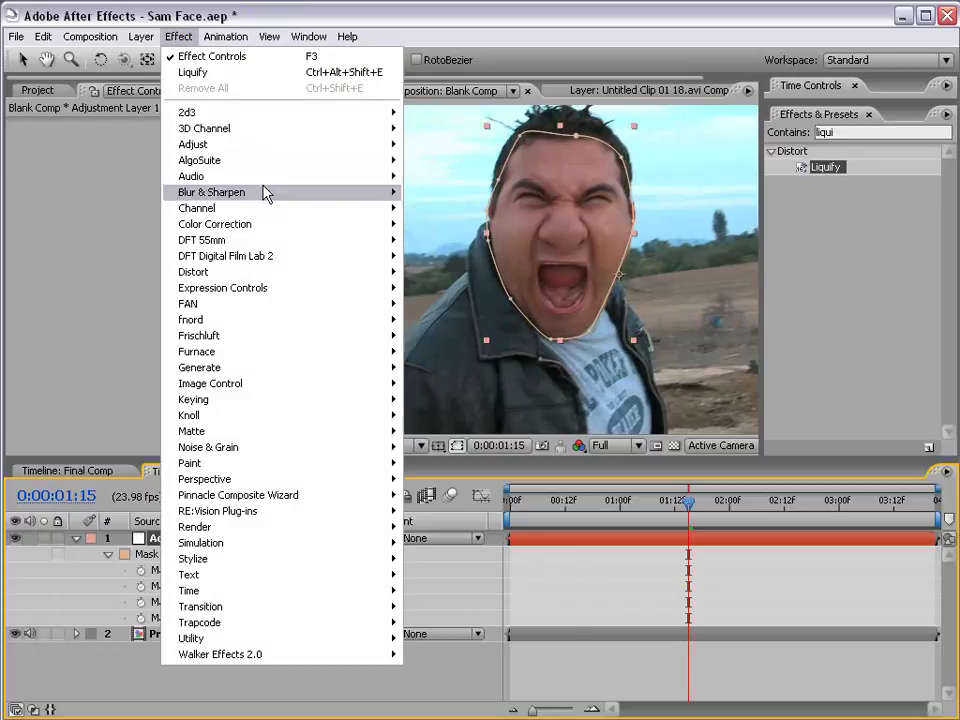
pyautogui.moveTo(228, 226)
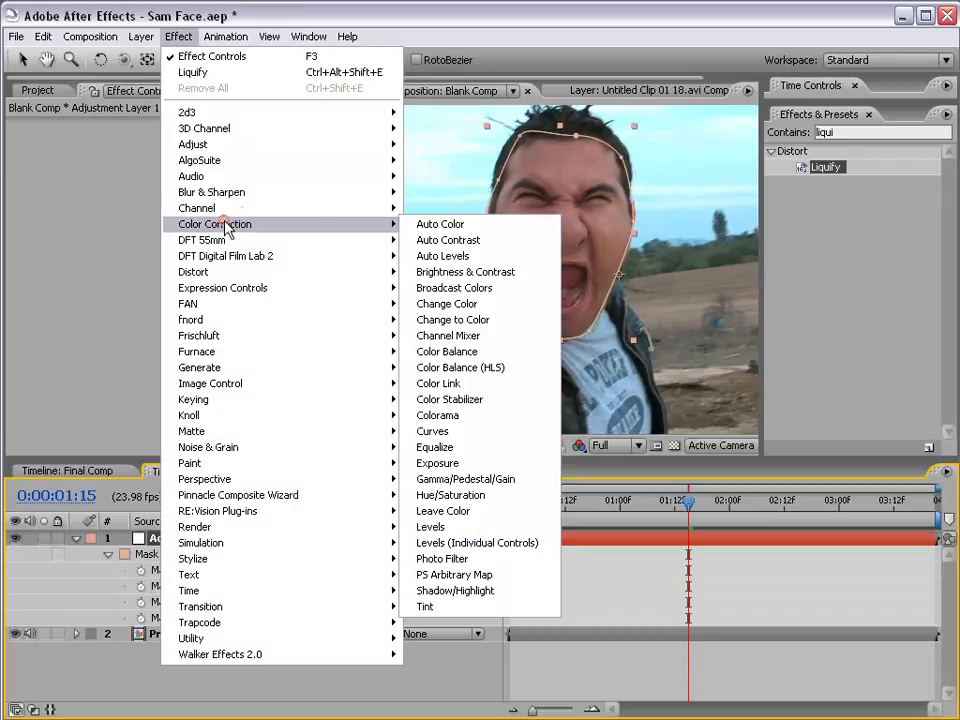
pyautogui.click(512, 503)
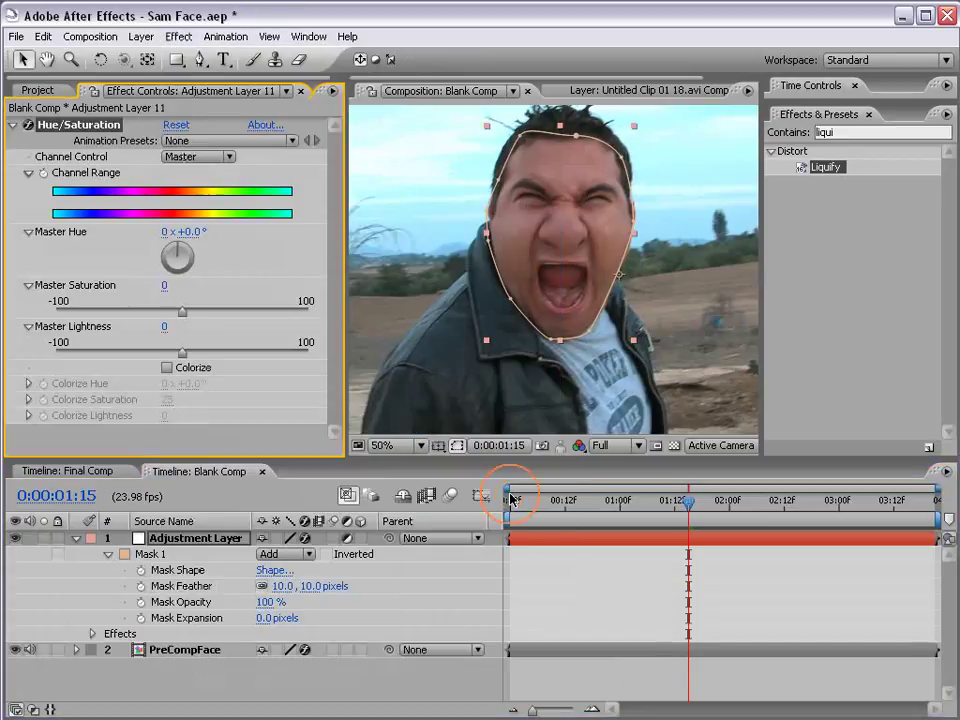
pyautogui.click(179, 36)
pyautogui.moveTo(240, 226)
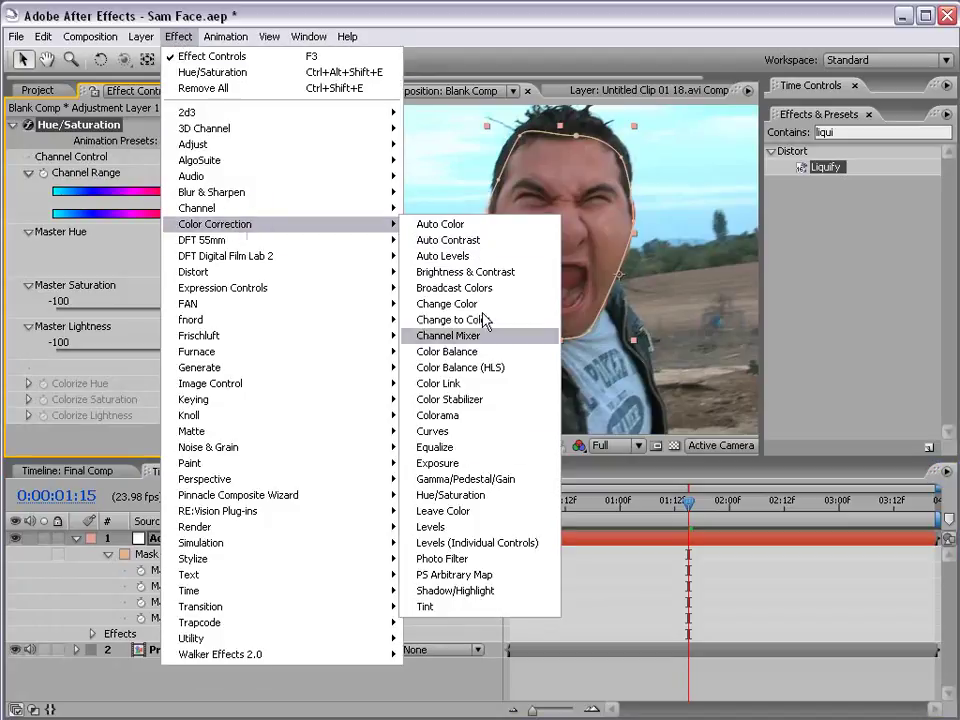
pyautogui.click(452, 431)
# Step: Desaturate the masked face by setting Hue/Saturation's Master Saturation to -69
pyautogui.moveTo(337, 312); pyautogui.dragTo(337, 219)
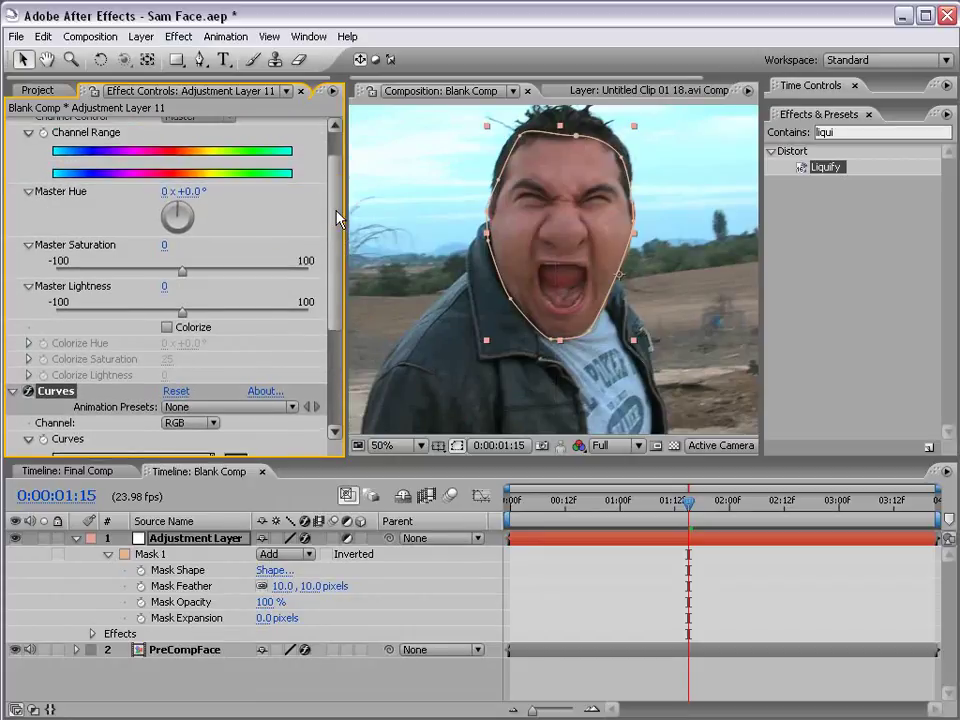
pyautogui.moveTo(186, 272); pyautogui.dragTo(85, 273)
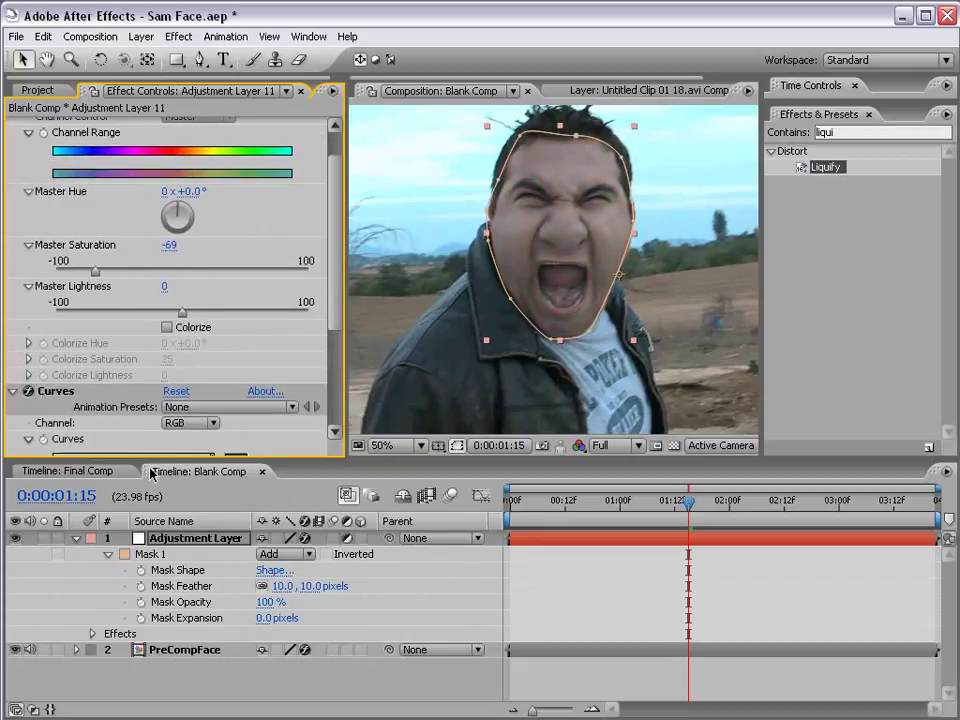
pyautogui.click(189, 538)
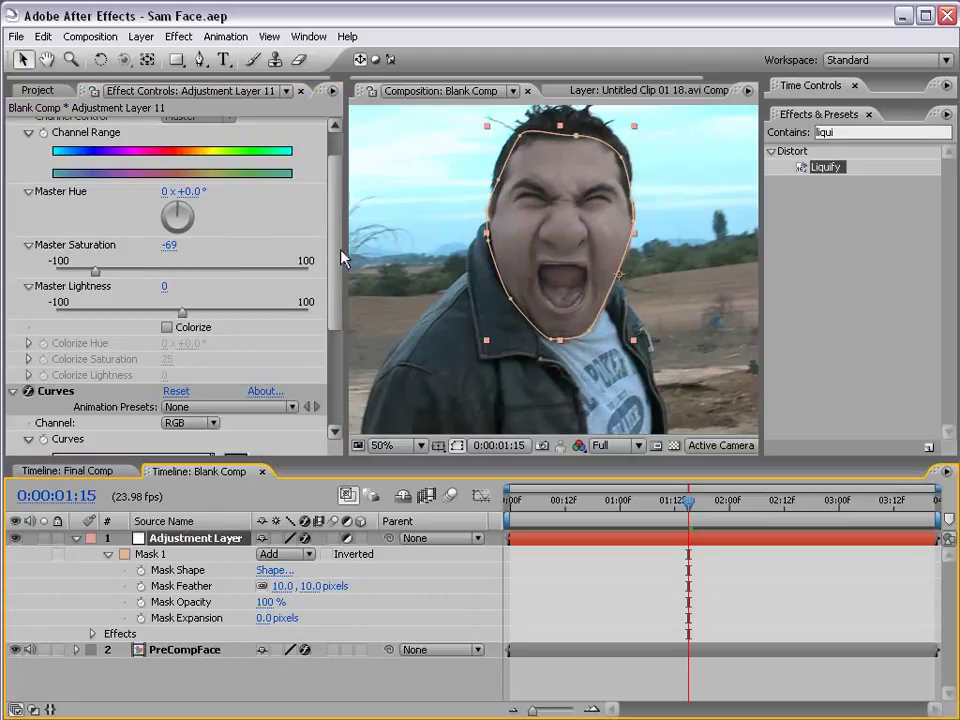
# Step: Shape the RGB curve into an S on the adjustment layer, lowering the shadows and raising the highlights for more facial contrast
pyautogui.click(339, 321)
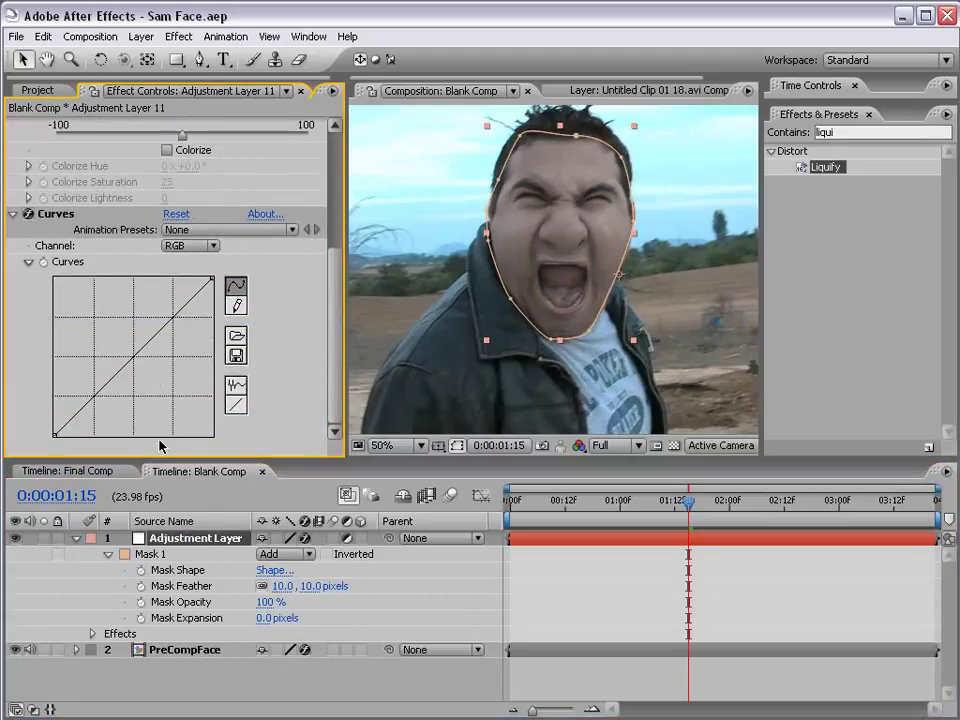
pyautogui.click(162, 248)
pyautogui.click(182, 252)
pyautogui.moveTo(108, 386); pyautogui.dragTo(106, 399)
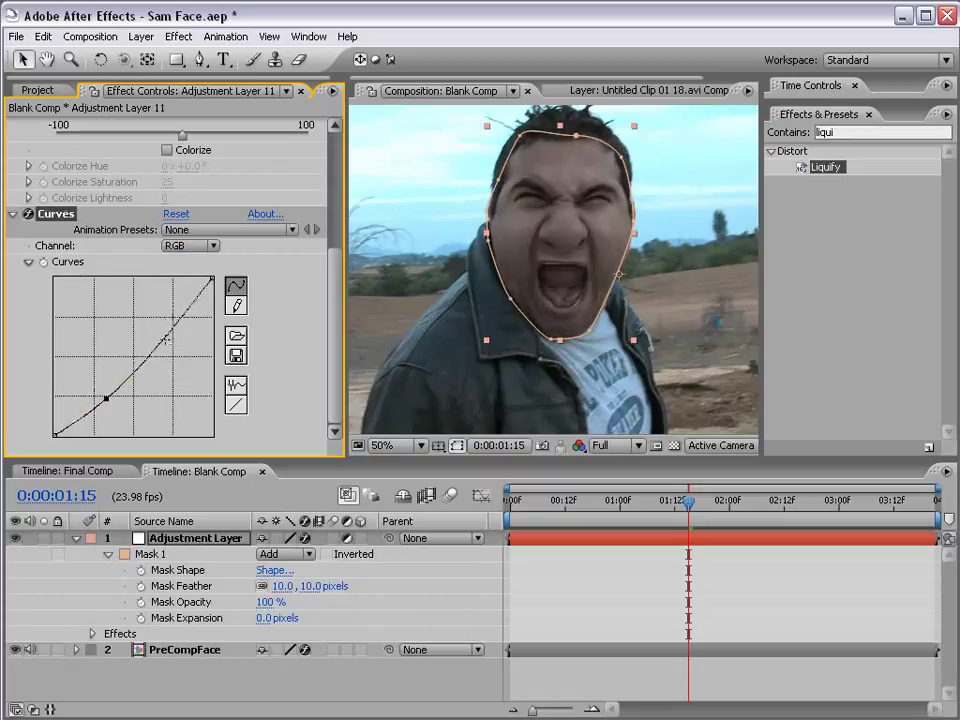
pyautogui.moveTo(166, 340)
pyautogui.mouseDown()
pyautogui.moveTo(156, 327)
pyautogui.moveTo(160, 336)
pyautogui.mouseUp()
# Step: Shape the Red channel of Curves into a gentle S that lowers the shadows and slightly raises the upper midtones
pyautogui.click(190, 245)
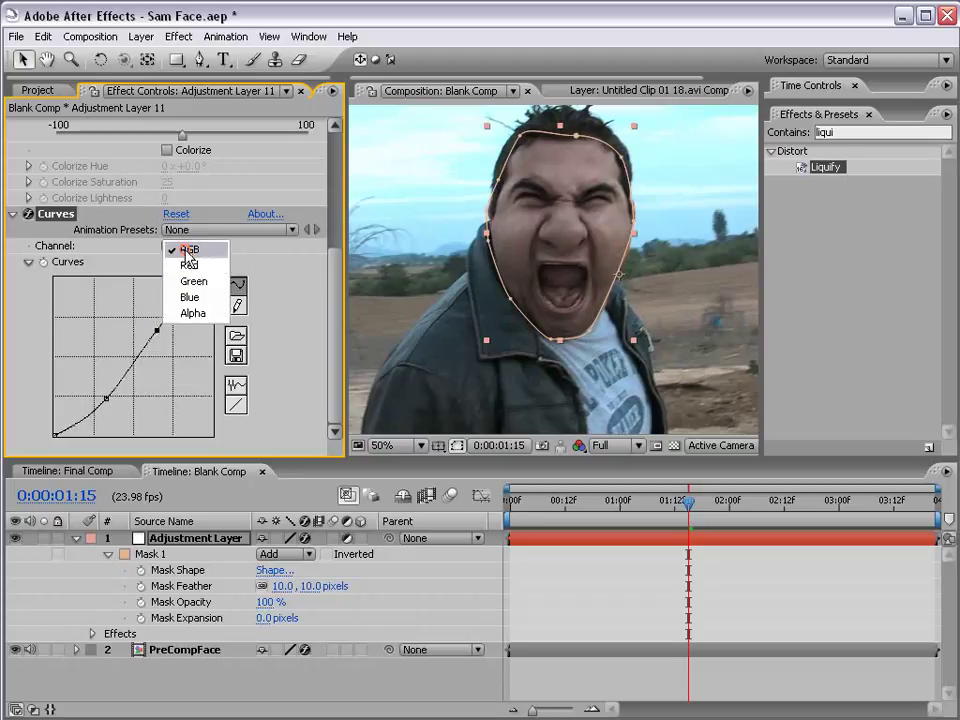
pyautogui.click(219, 272)
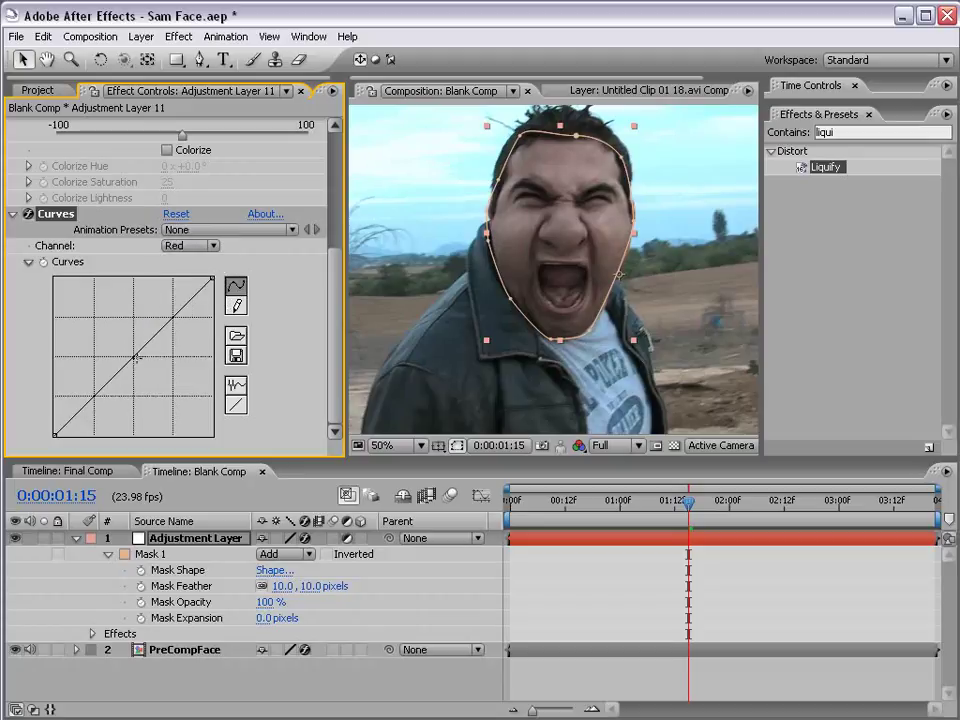
pyautogui.moveTo(136, 357); pyautogui.dragTo(136, 368)
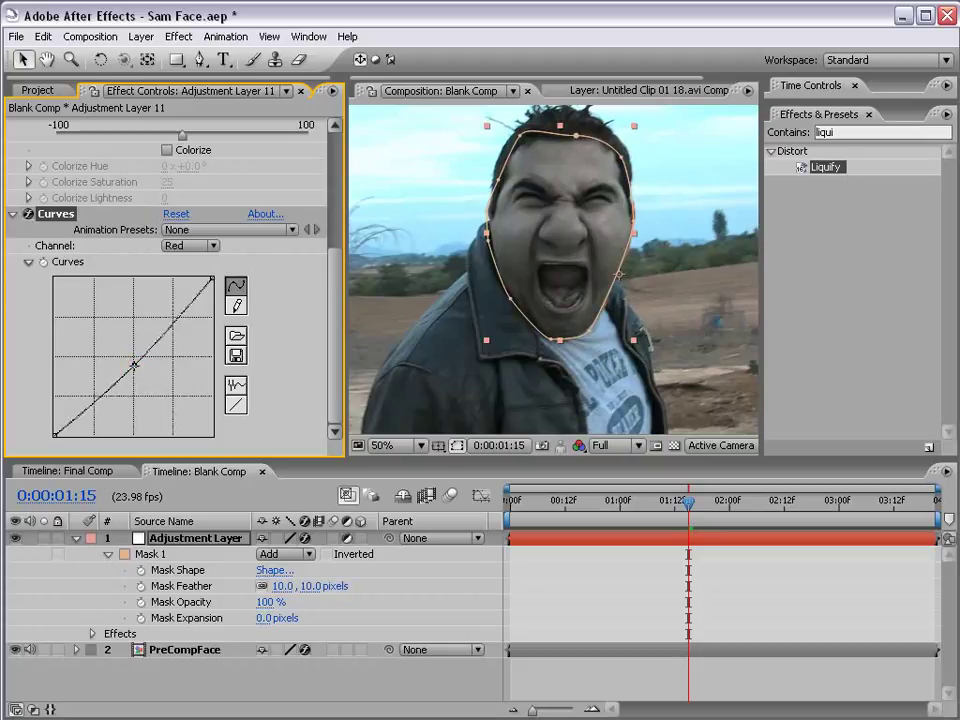
pyautogui.click(581, 518)
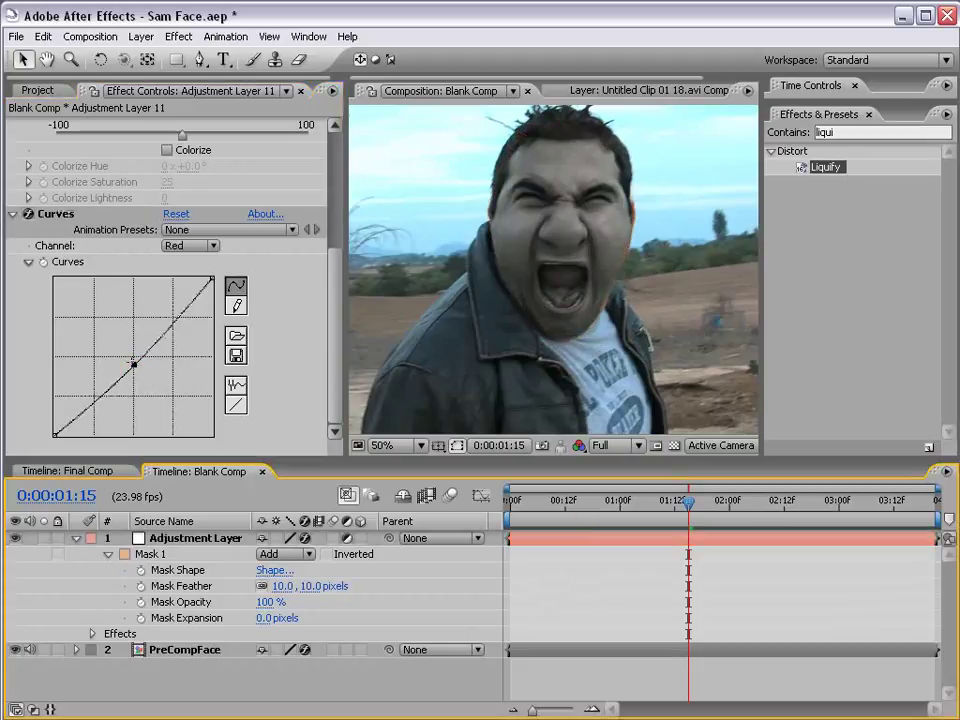
pyautogui.moveTo(132, 363); pyautogui.dragTo(149, 340)
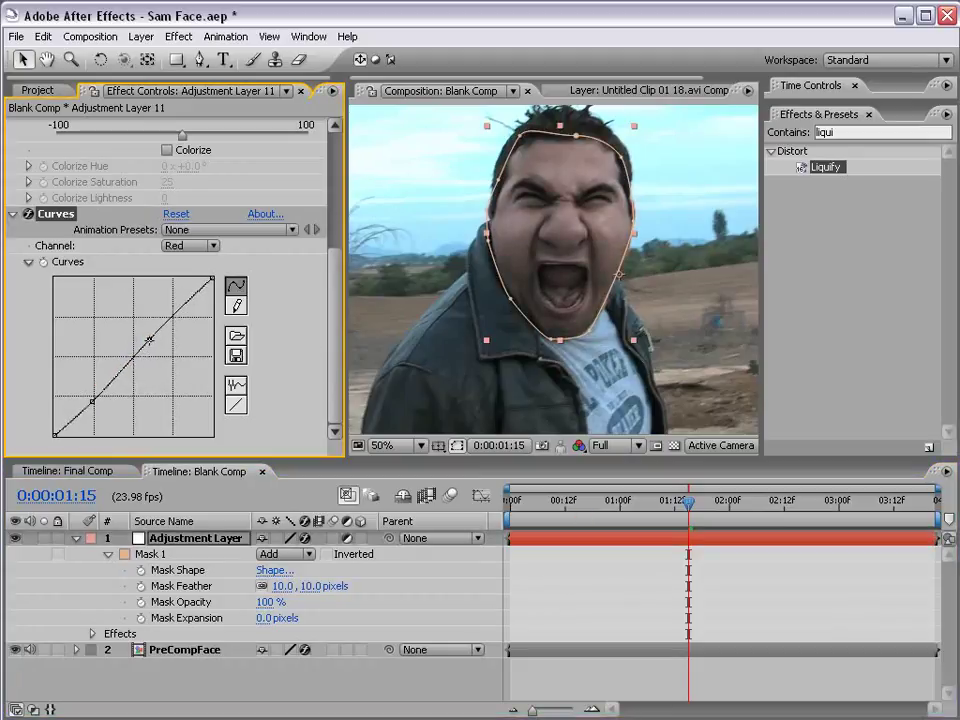
pyautogui.moveTo(92, 401); pyautogui.dragTo(95, 404)
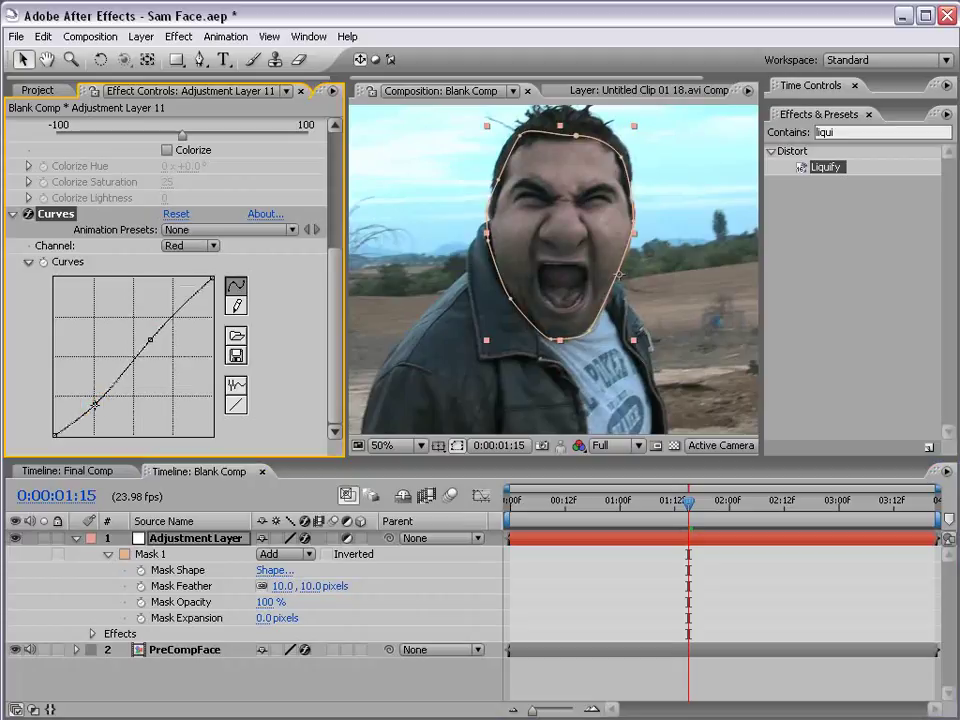
pyautogui.click(654, 585)
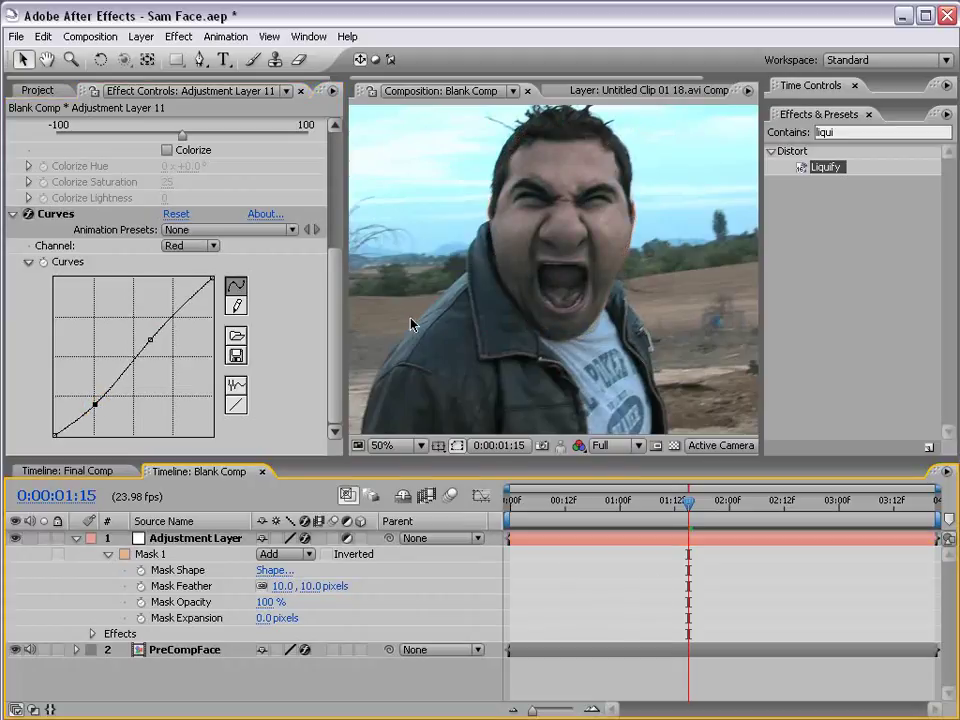
# Step: Raise the midpoint of the Blue channel curve very slightly to cool the face
pyautogui.click(192, 245)
pyautogui.click(190, 279)
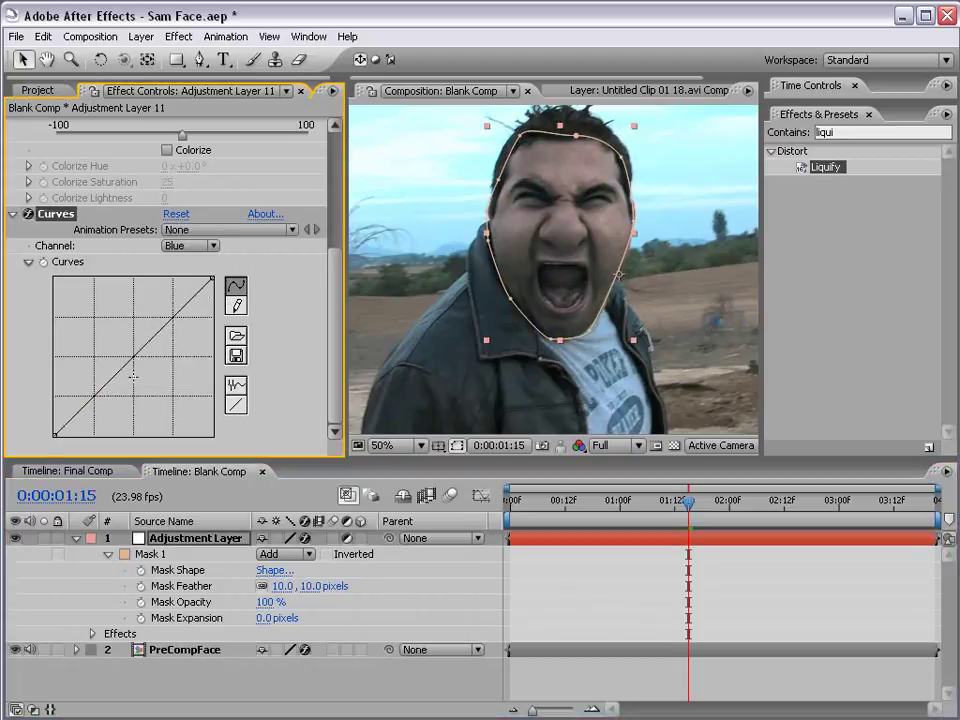
pyautogui.moveTo(131, 355); pyautogui.dragTo(132, 355)
pyautogui.click(606, 242)
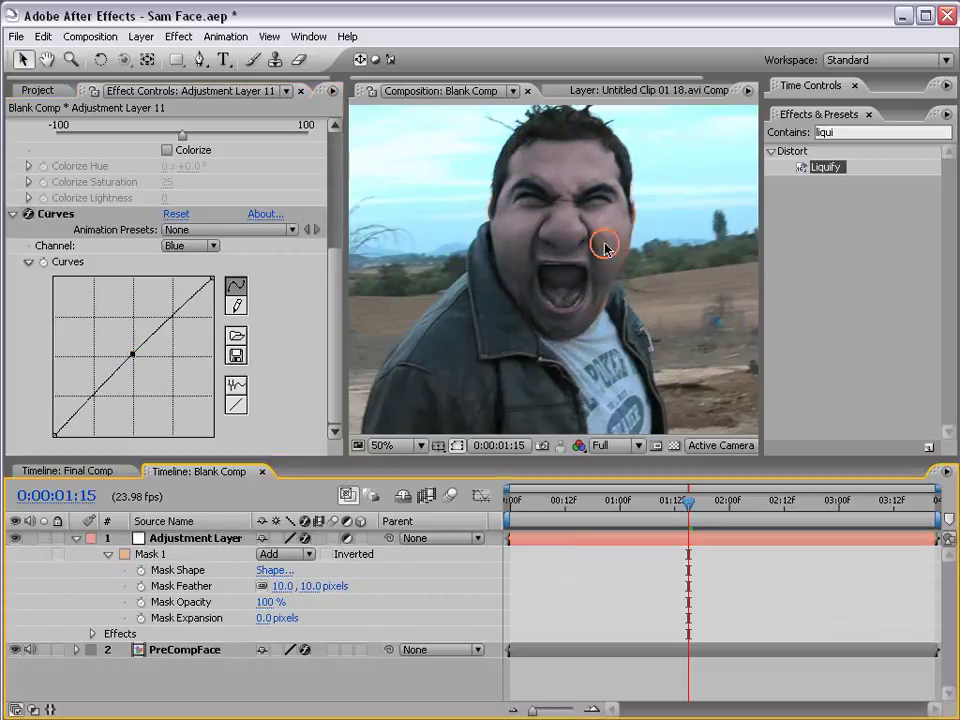
# Step: Set the adjustment layer's Mask Expansion to 5 pixels
pyautogui.click(264, 619)
pyautogui.write('5')
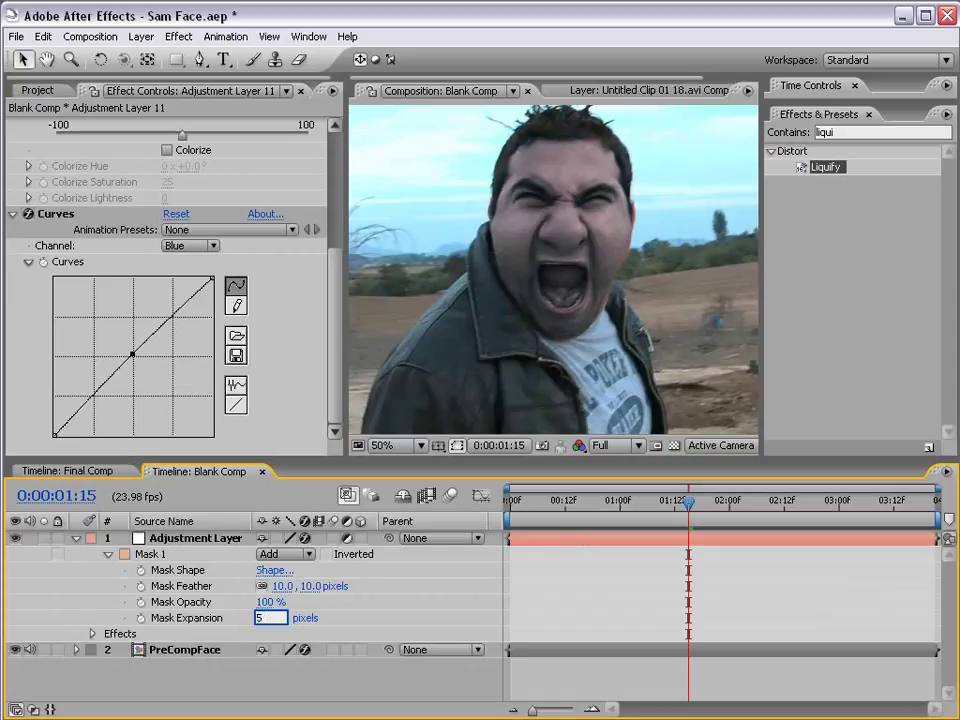
pyautogui.press('Return')
pyautogui.click(581, 573)
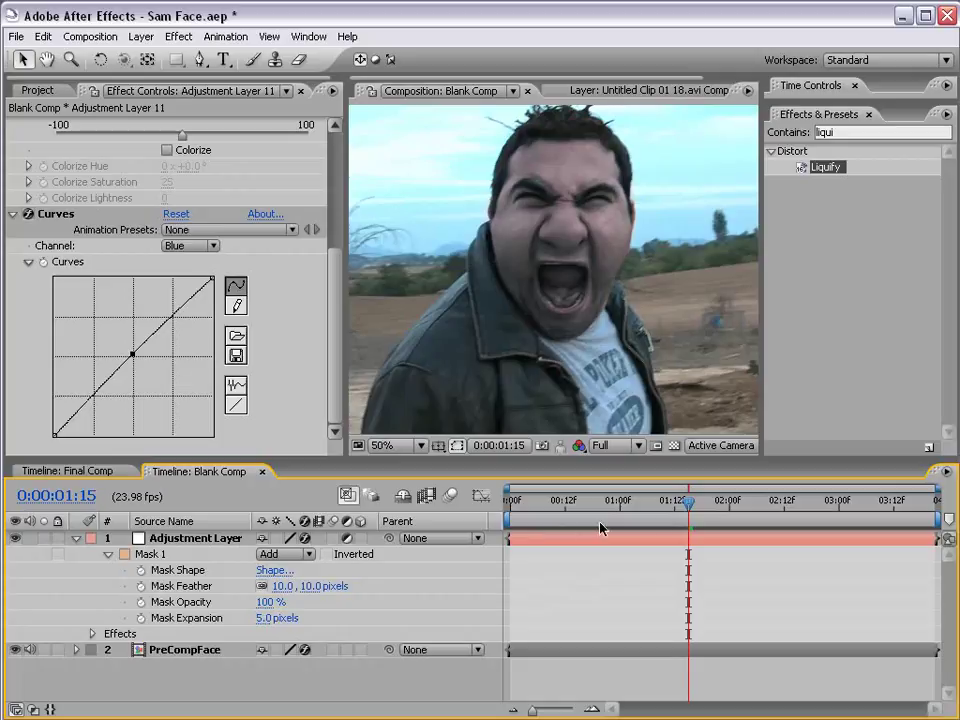
# Step: Parent the adjustment layer to the PreCompFace layer and scrub the timeline to check that the mask follows the head
pyautogui.moveTo(692, 506)
pyautogui.mouseDown()
pyautogui.moveTo(548, 508)
pyautogui.moveTo(692, 514)
pyautogui.mouseUp()
pyautogui.click(693, 541)
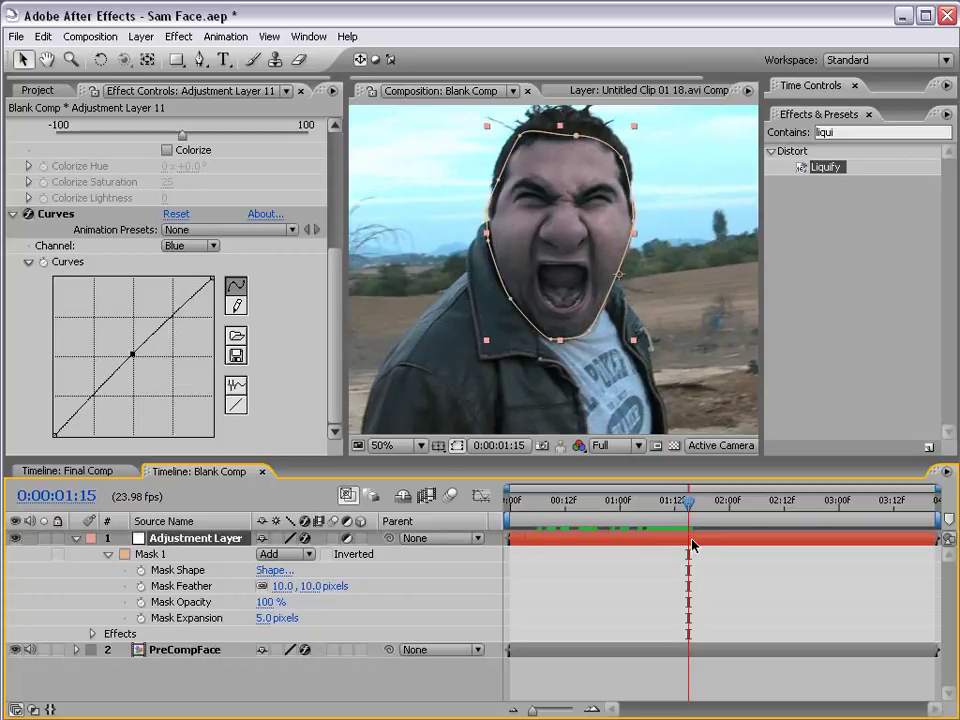
pyautogui.moveTo(389, 539); pyautogui.dragTo(167, 660)
pyautogui.click(784, 679)
pyautogui.moveTo(688, 508)
pyautogui.mouseDown()
pyautogui.moveTo(576, 506)
pyautogui.moveTo(572, 515)
pyautogui.moveTo(765, 516)
pyautogui.moveTo(685, 515)
pyautogui.mouseUp()
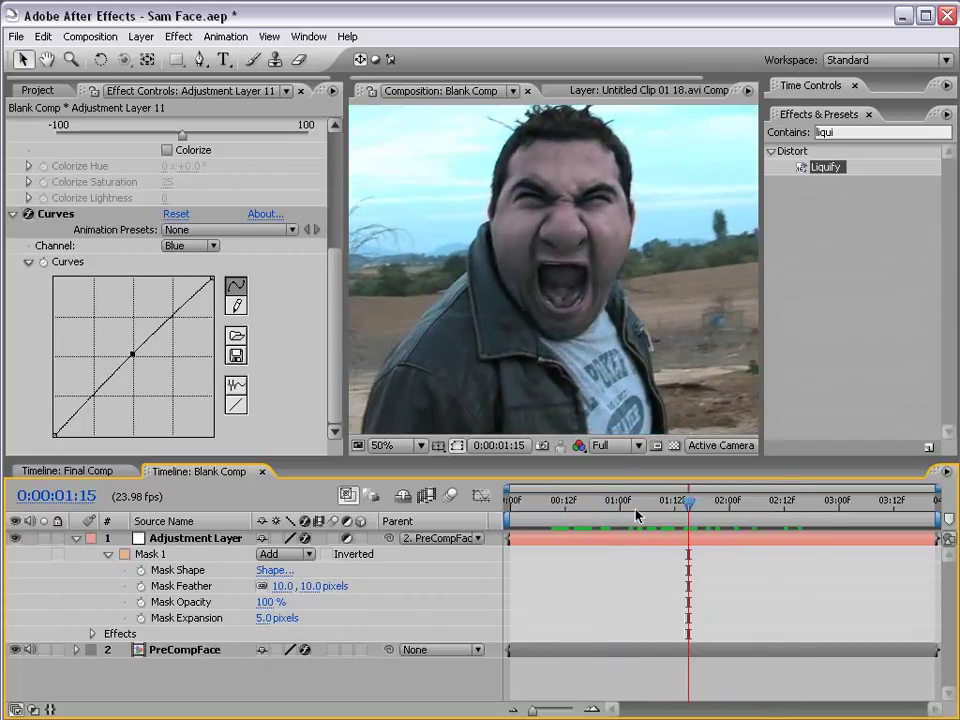
# Step: Reveal PreCompFace's animated properties and link the adjustment layer's Opacity to its Liquify Distortion Percentage with an expression
pyautogui.click(205, 538)
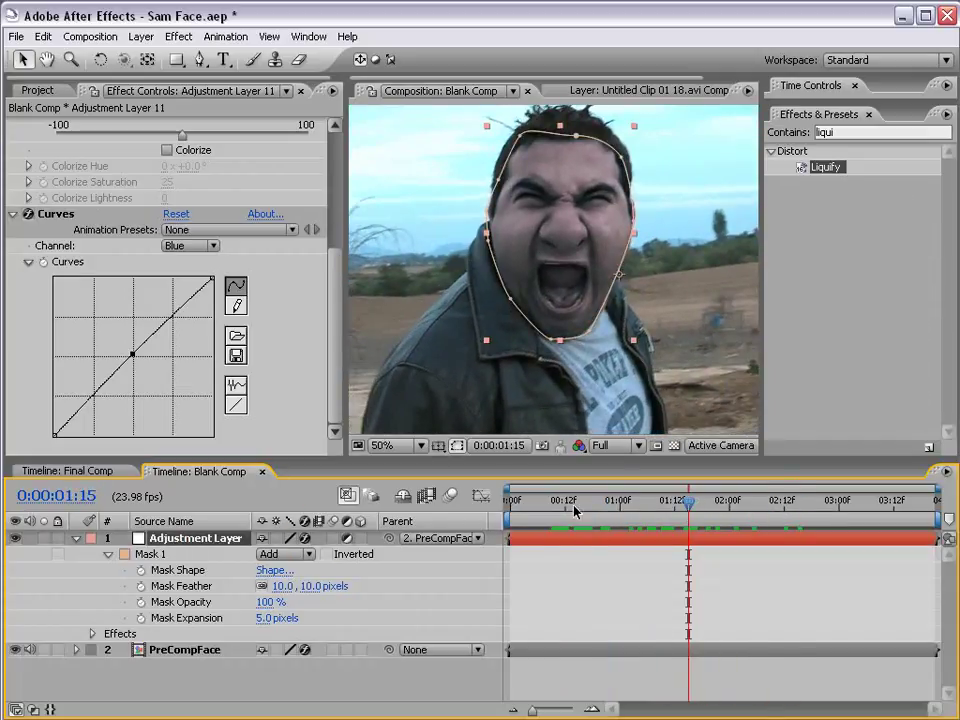
pyautogui.click(195, 649)
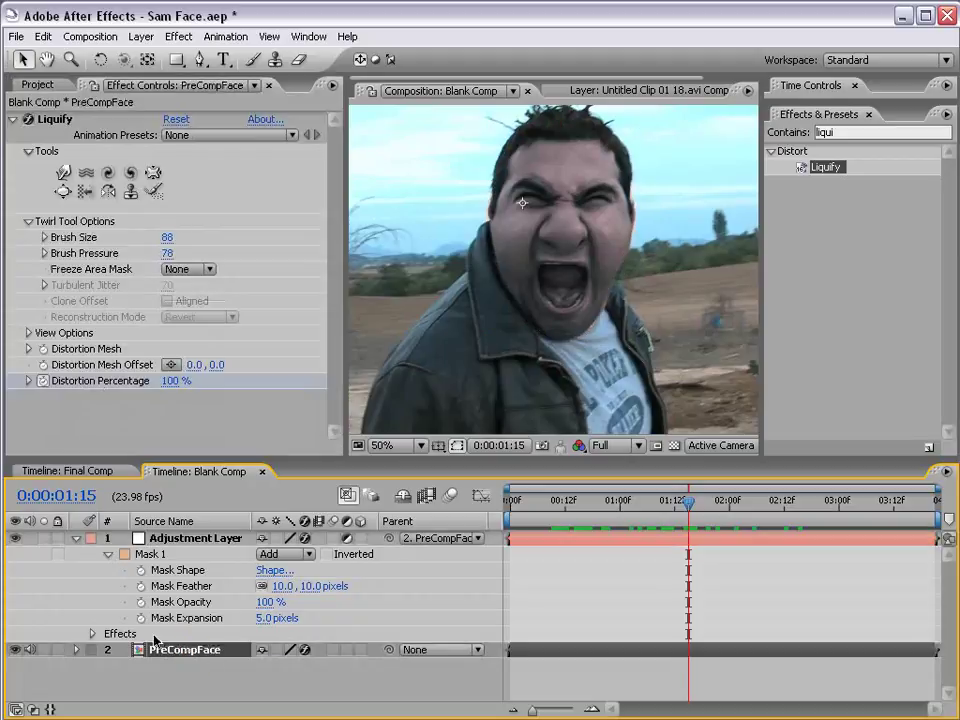
pyautogui.press('u')
pyautogui.scroll(-3, 250, 600)
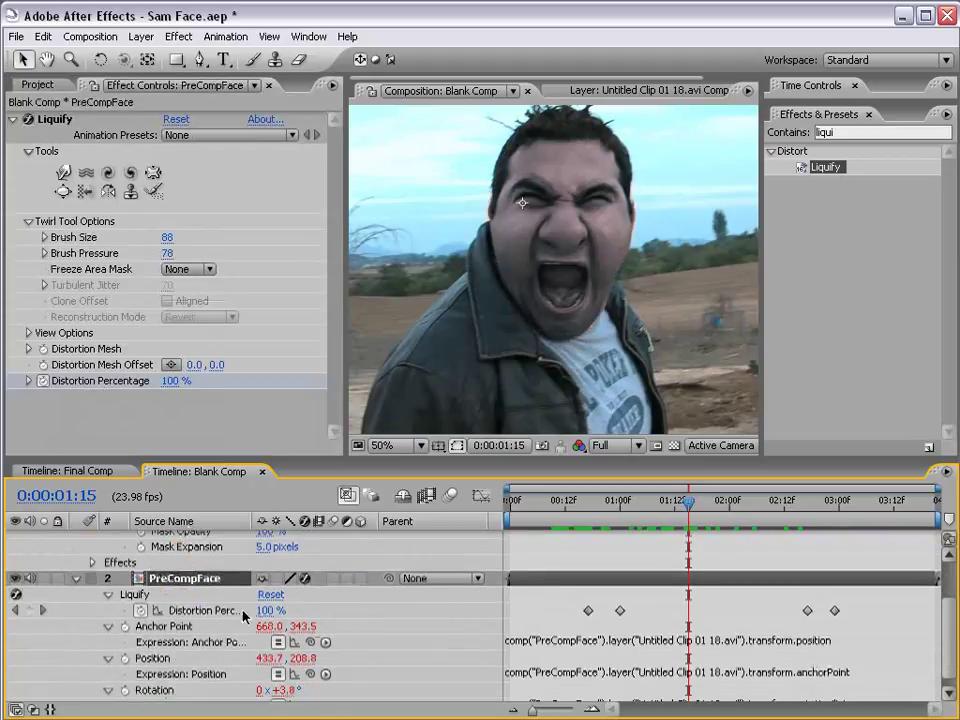
pyautogui.moveTo(196, 553); pyautogui.dragTo(215, 612)
pyautogui.moveTo(392, 460); pyautogui.dragTo(392, 428)
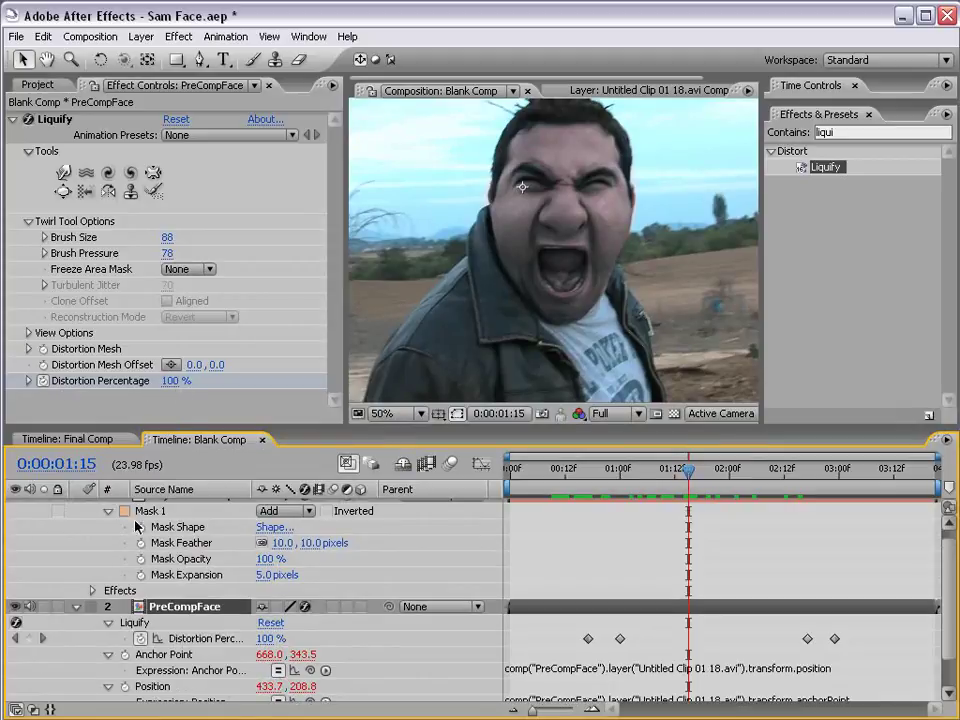
pyautogui.scroll(1, 175, 546)
pyautogui.click(175, 507)
pyautogui.press('t')
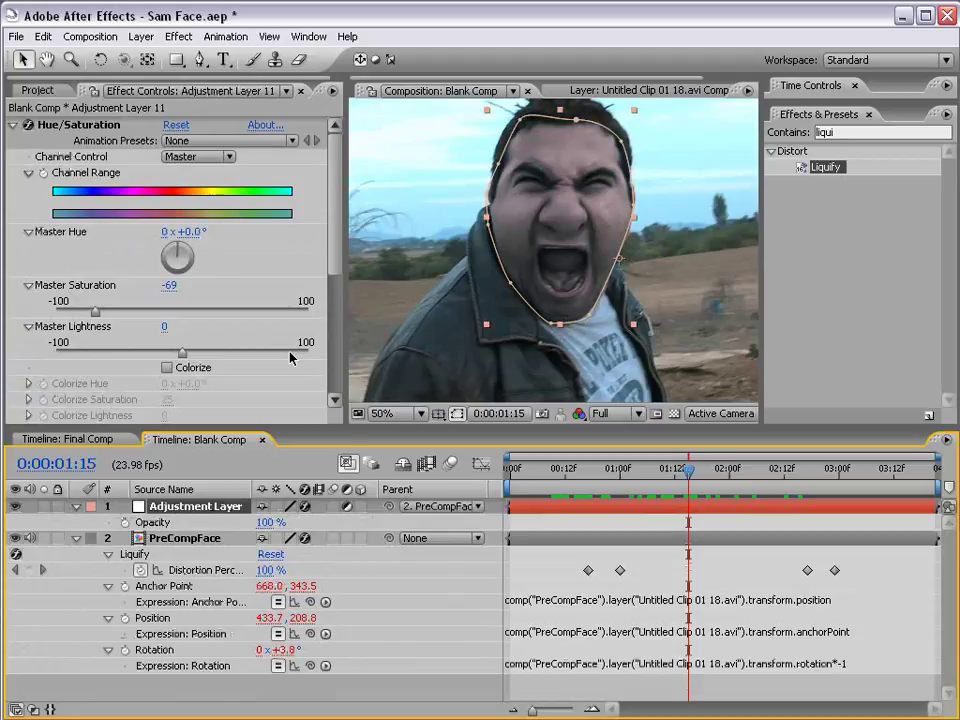
pyautogui.keyDown('alt'); pyautogui.click(124, 522); pyautogui.keyUp('alt')
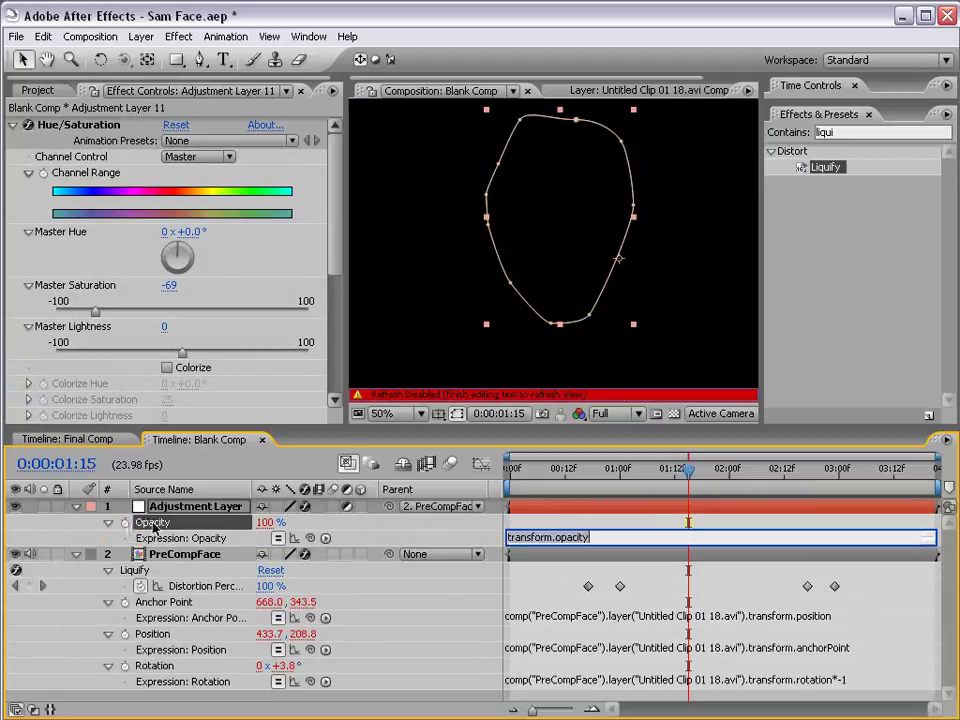
pyautogui.moveTo(310, 538)
pyautogui.mouseDown()
pyautogui.moveTo(318, 544)
pyautogui.moveTo(215, 592)
pyautogui.mouseUp()
pyautogui.click(548, 570)
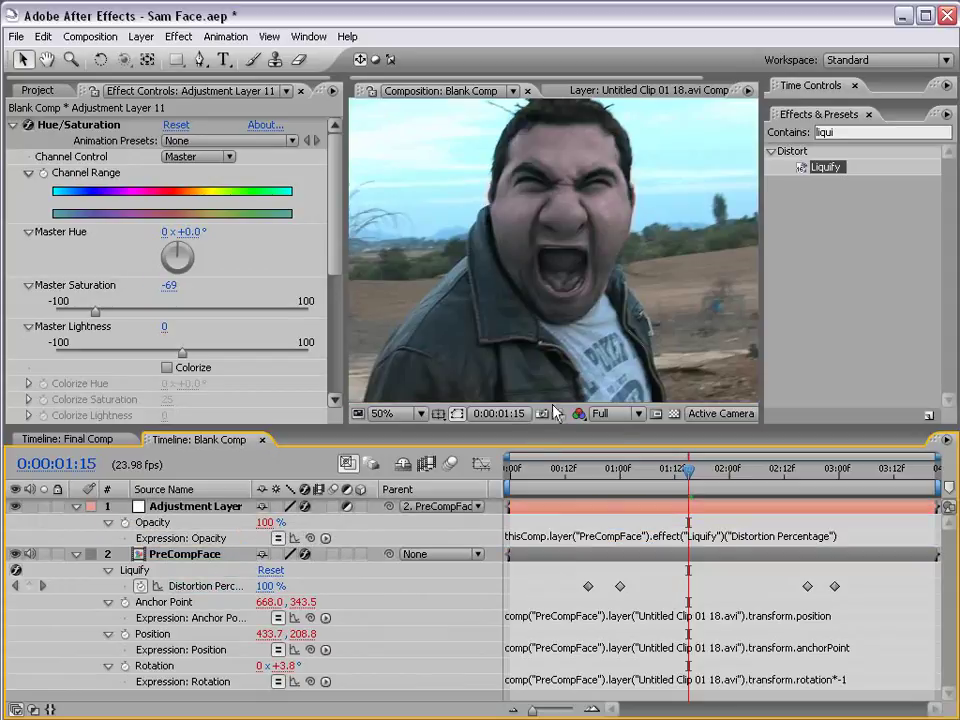
# Step: Move the first Distortion Percentage keyframe slightly earlier, preview the transition, and save the project
pyautogui.moveTo(688, 470); pyautogui.dragTo(638, 486)
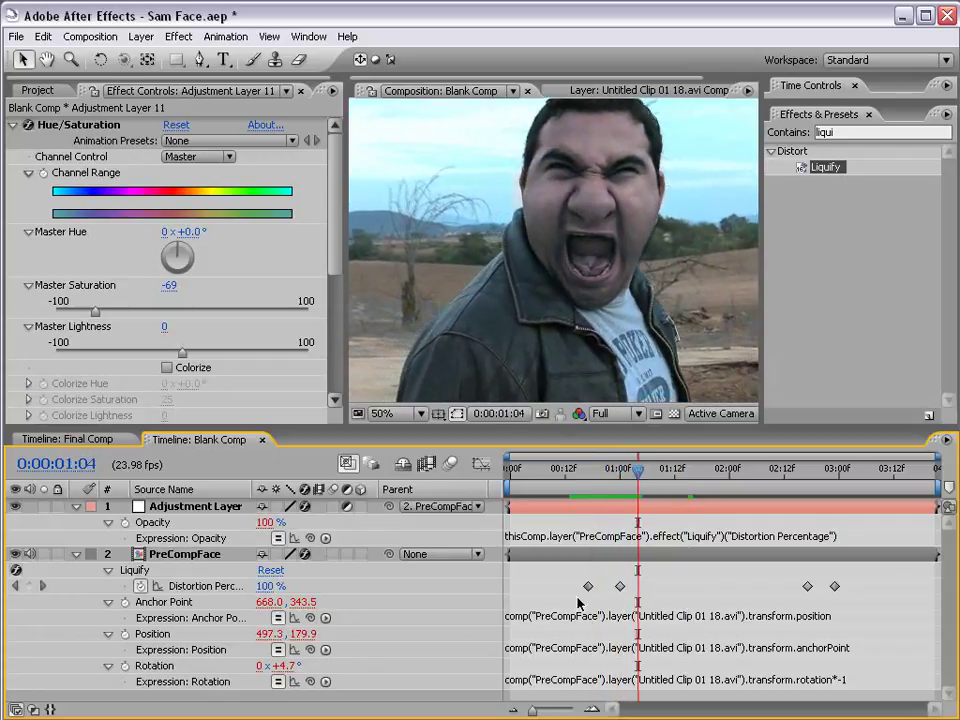
pyautogui.moveTo(589, 588); pyautogui.dragTo(584, 589)
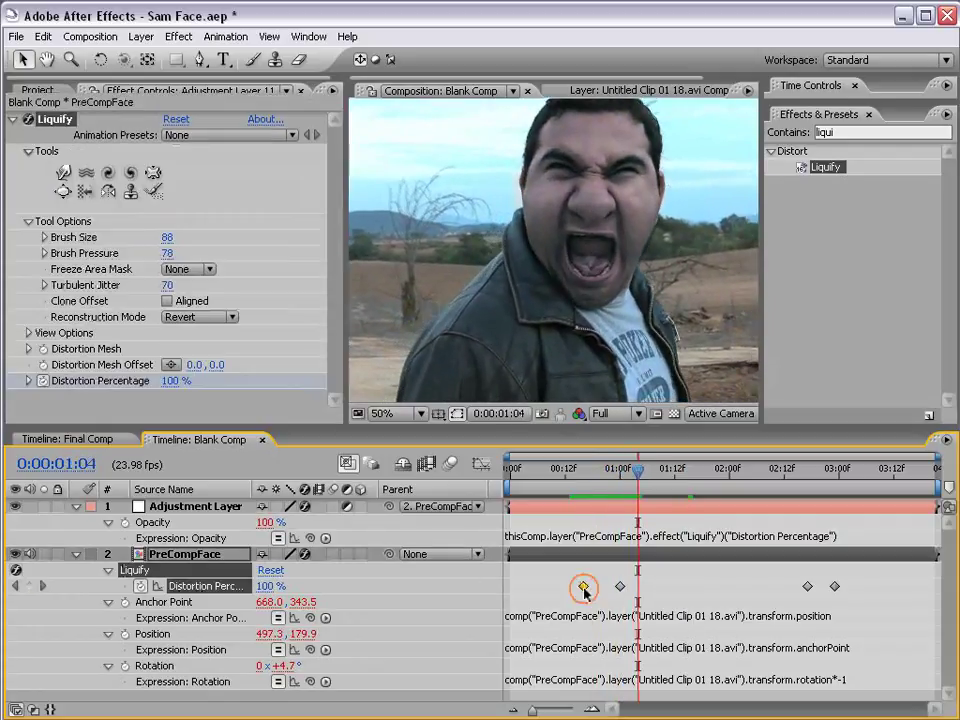
pyautogui.moveTo(594, 472)
pyautogui.mouseDown()
pyautogui.moveTo(645, 474)
pyautogui.moveTo(648, 494)
pyautogui.mouseUp()
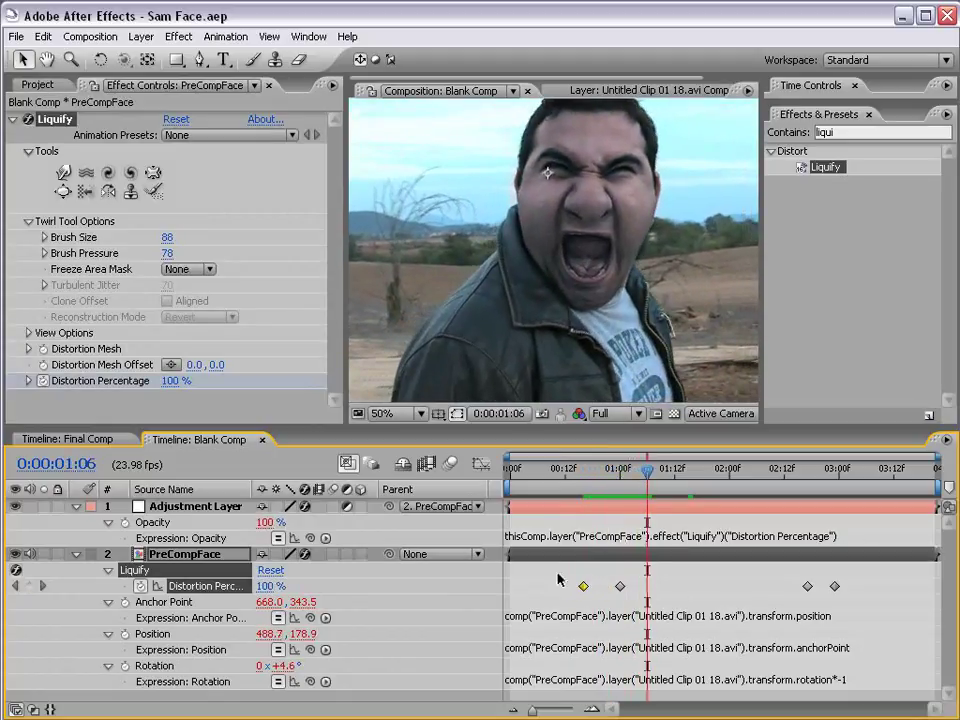
pyautogui.click(566, 226)
pyautogui.hotkey('ctrl', 's')
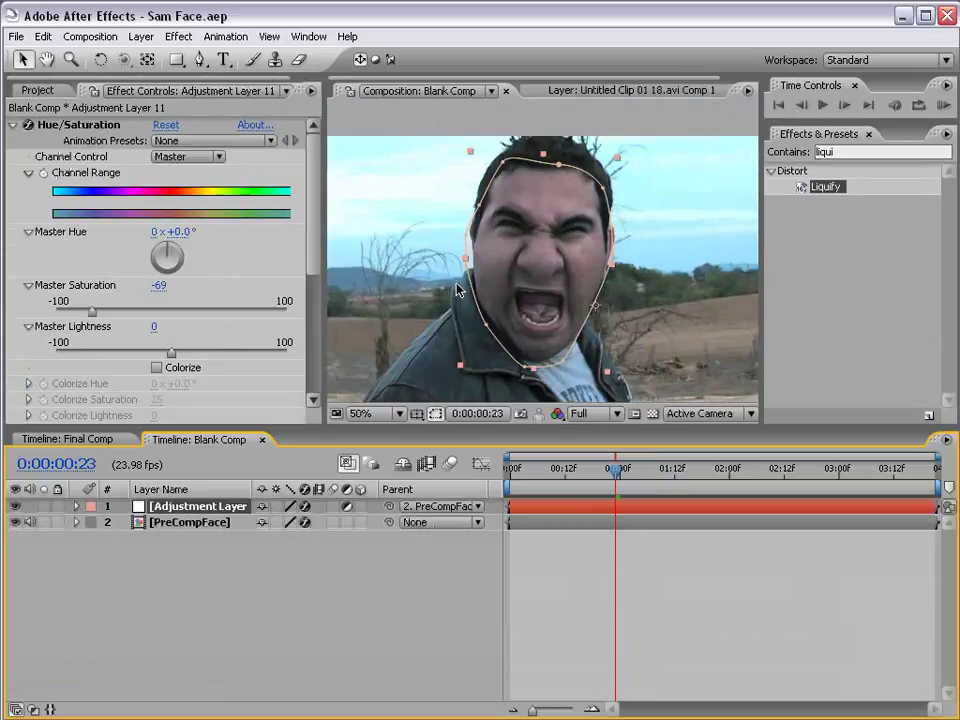
# Step: Keyframe the adjustment layer's Mask Shape at 0:00:00:23 and pull the mask edge beside the ear closer to the face
pyautogui.press('m')
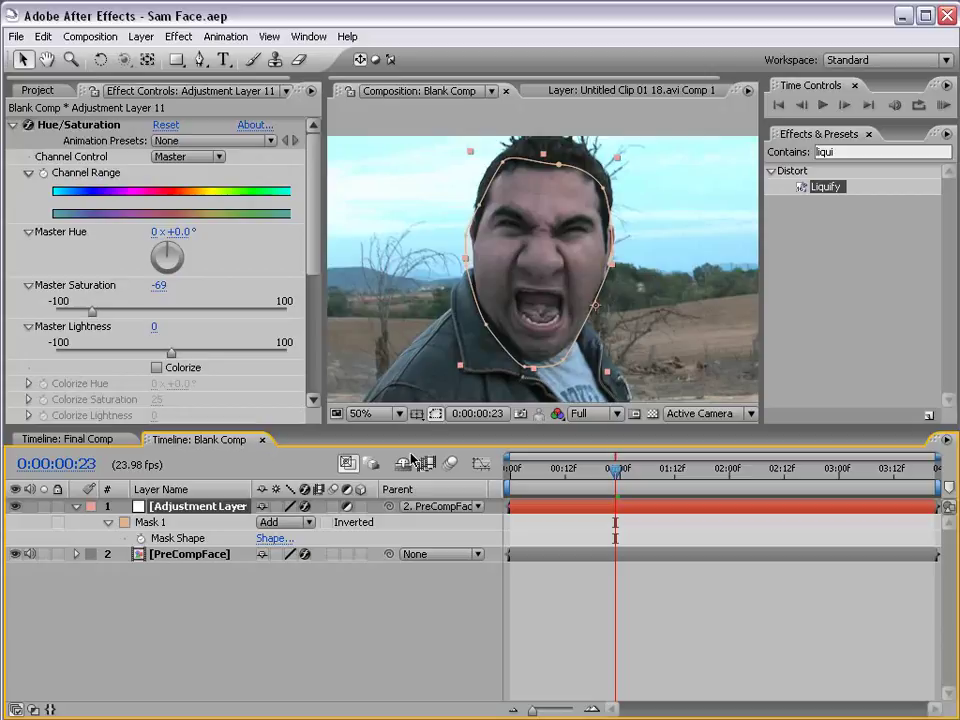
pyautogui.click(140, 540)
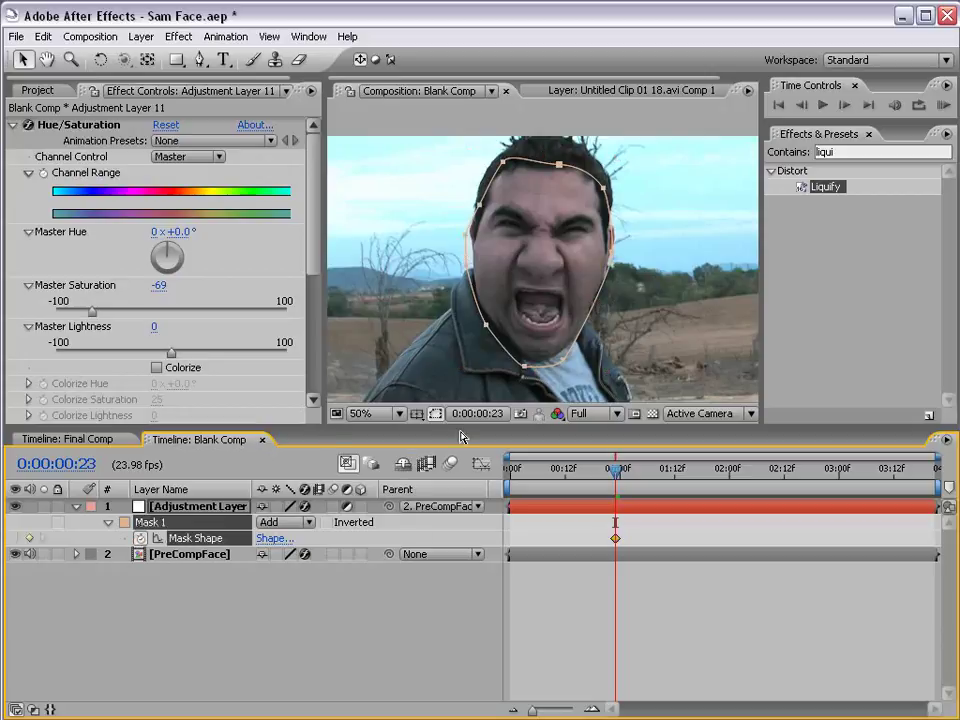
pyautogui.click(540, 376)
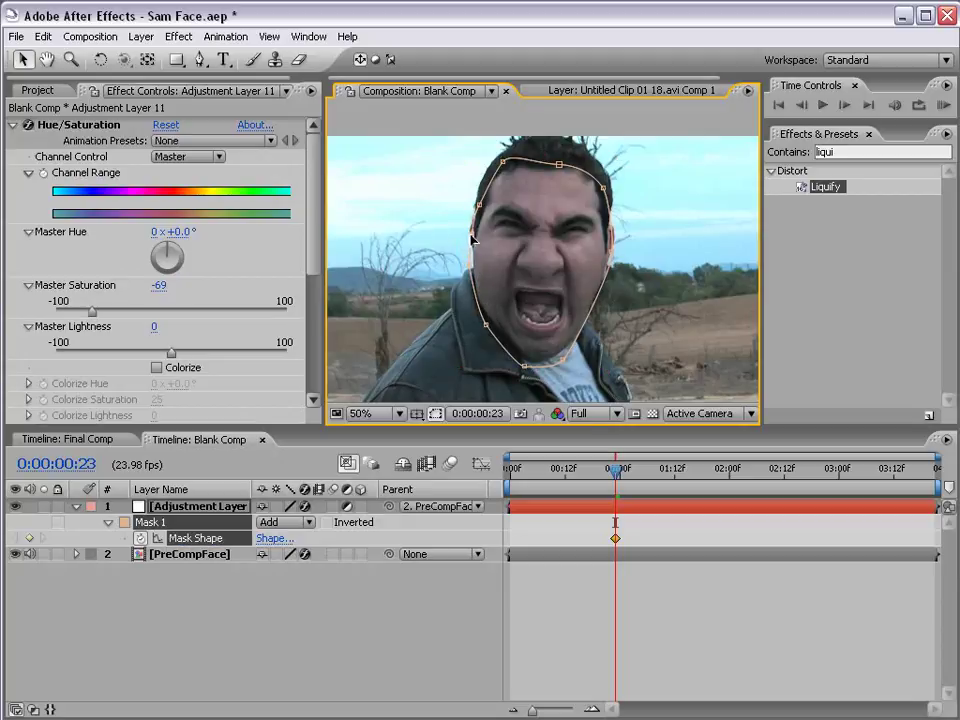
# Step: At 0:00:01:13, adjust the mask points beside both ears so the outline encloses the sides of the head
pyautogui.moveTo(628, 475); pyautogui.dragTo(679, 476)
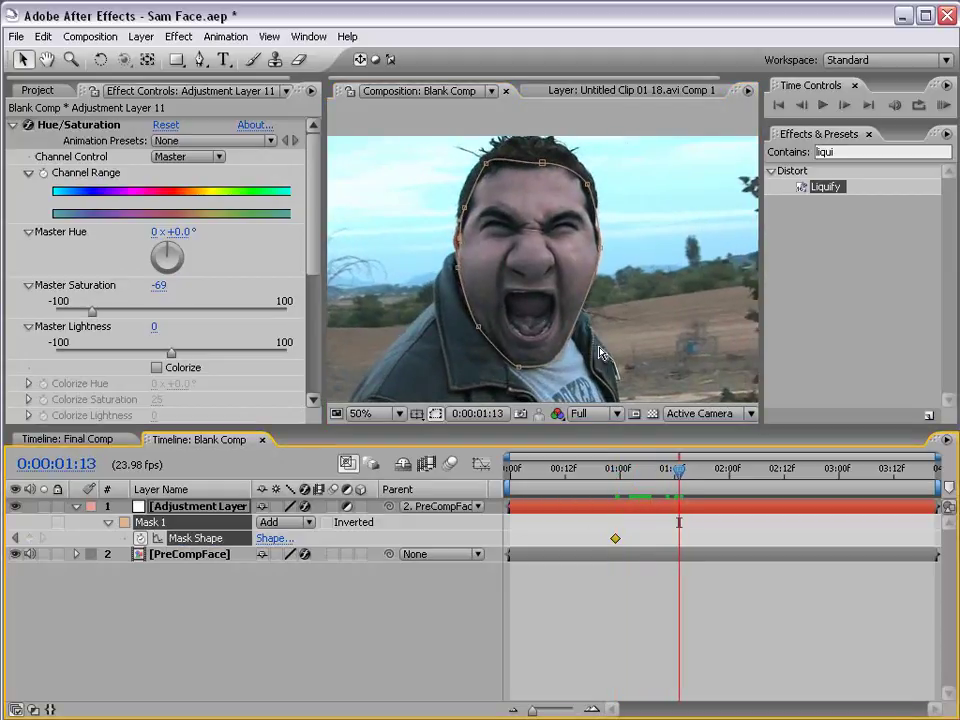
pyautogui.scroll(1, 466, 270)
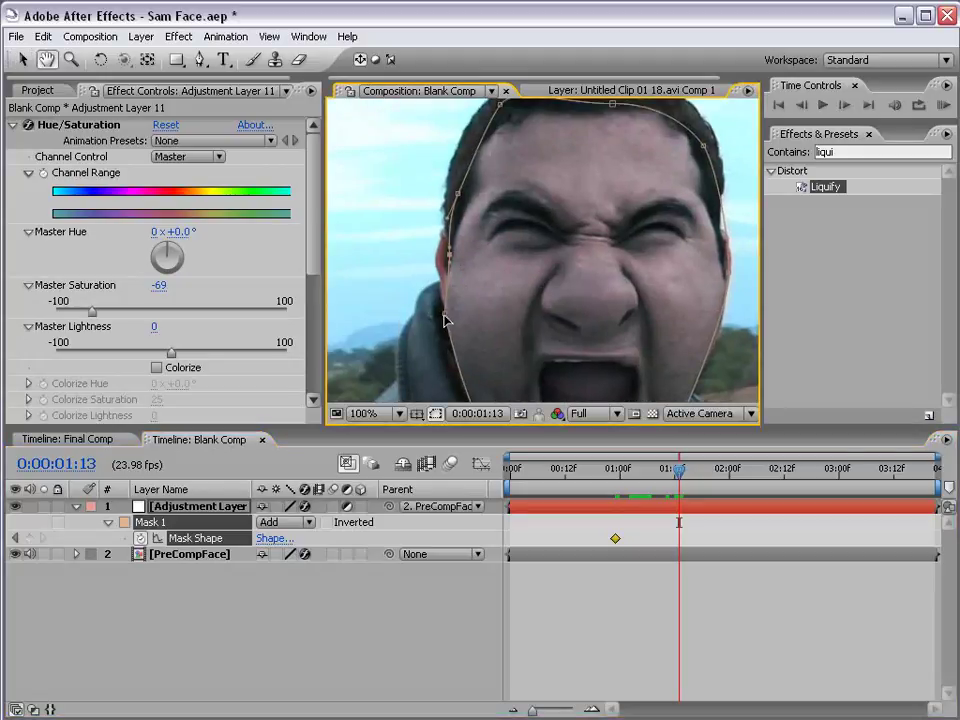
pyautogui.moveTo(445, 315); pyautogui.dragTo(443, 310)
pyautogui.moveTo(449, 255); pyautogui.dragTo(435, 254)
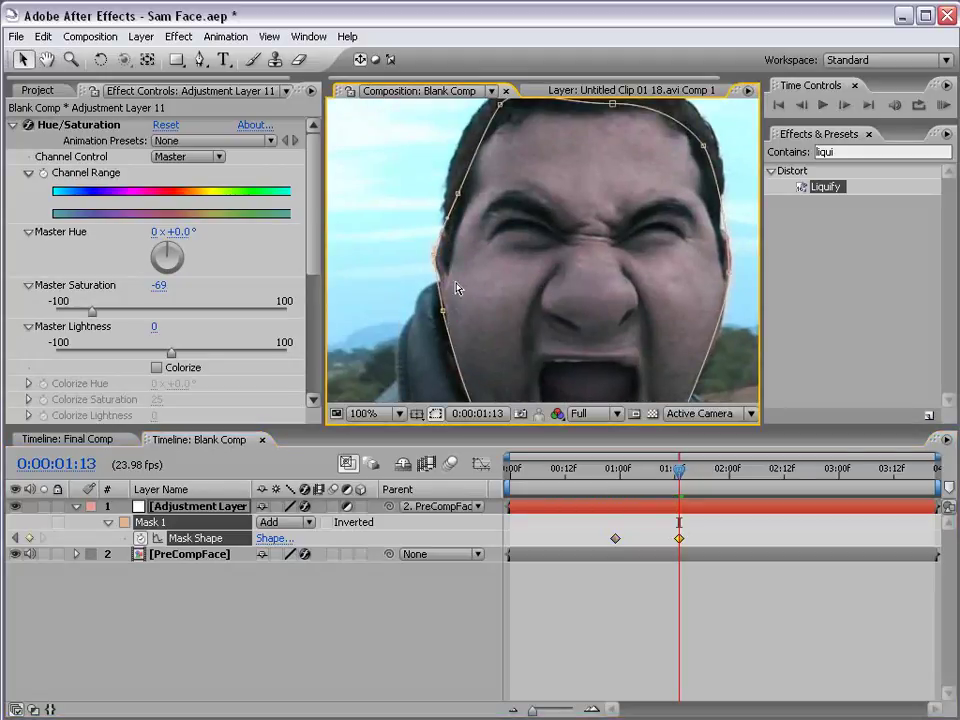
pyautogui.moveTo(668, 303); pyautogui.dragTo(600, 258)
pyautogui.moveTo(661, 224); pyautogui.dragTo(667, 230)
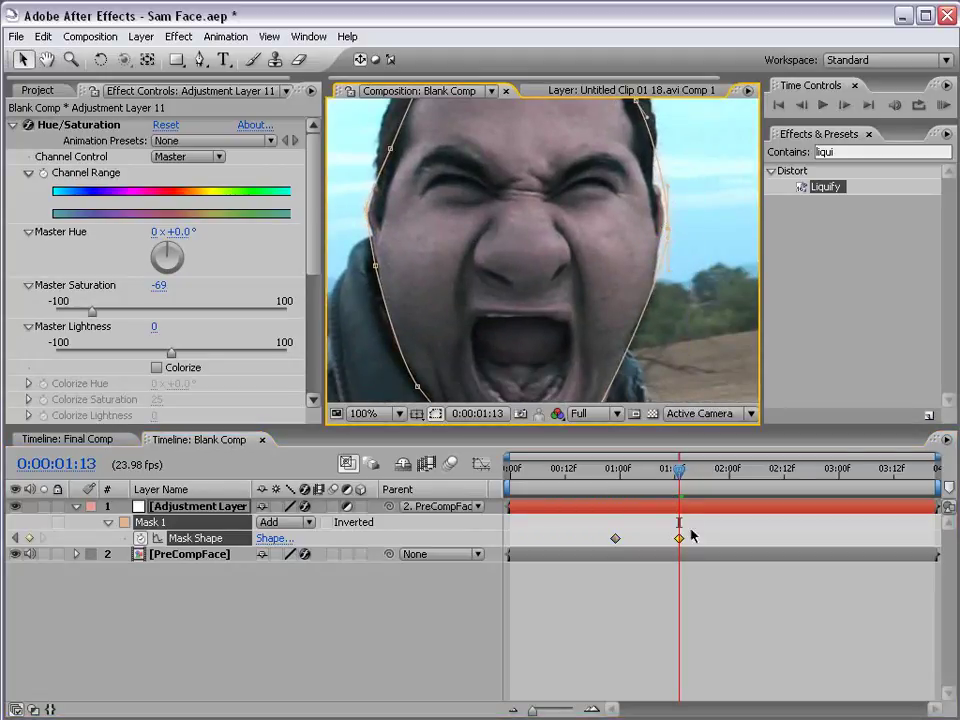
# Step: At 0:00:01:23, refit the mask points around the chin and the cheek beside the background to follow the face
pyautogui.moveTo(683, 472); pyautogui.dragTo(726, 476)
pyautogui.moveTo(494, 340); pyautogui.dragTo(493, 207)
pyautogui.moveTo(573, 345); pyautogui.dragTo(547, 346)
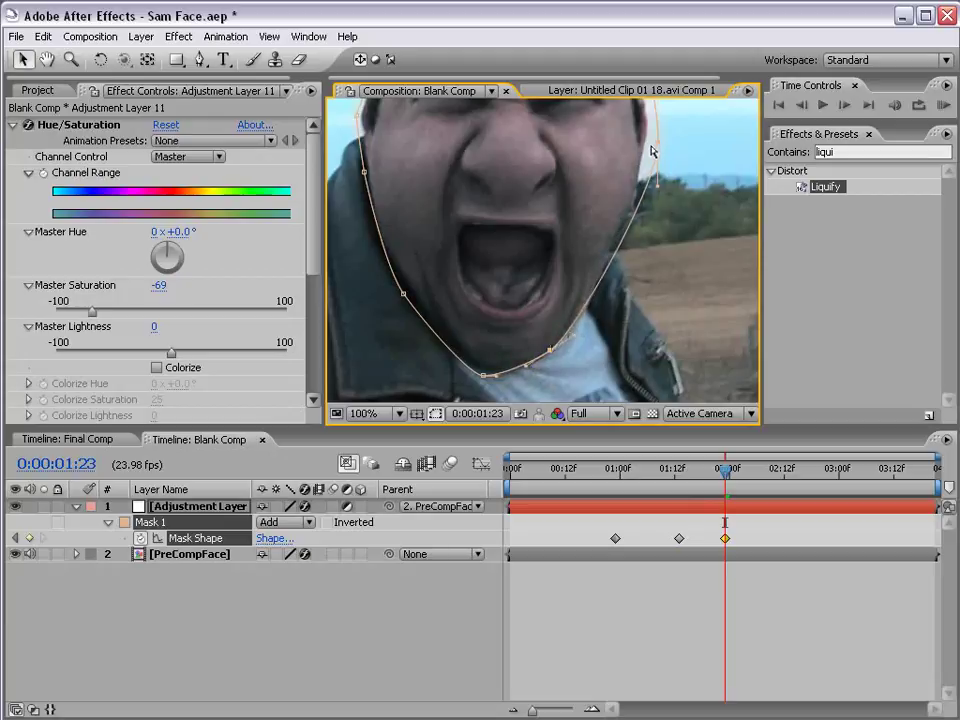
pyautogui.moveTo(657, 183); pyautogui.dragTo(647, 186)
pyautogui.scroll(-1, 486, 225)
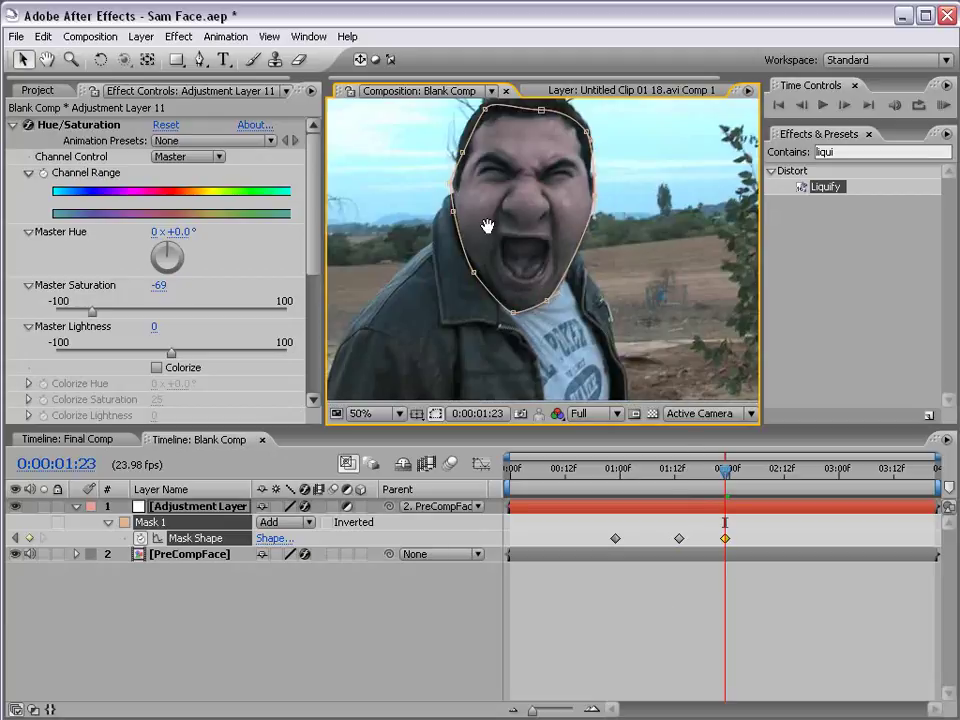
# Step: At 0:00:02:11, adjust the face mask's jaw point beside the jacket collar and save the project
pyautogui.moveTo(486, 225); pyautogui.dragTo(469, 242)
pyautogui.moveTo(725, 474); pyautogui.dragTo(778, 485)
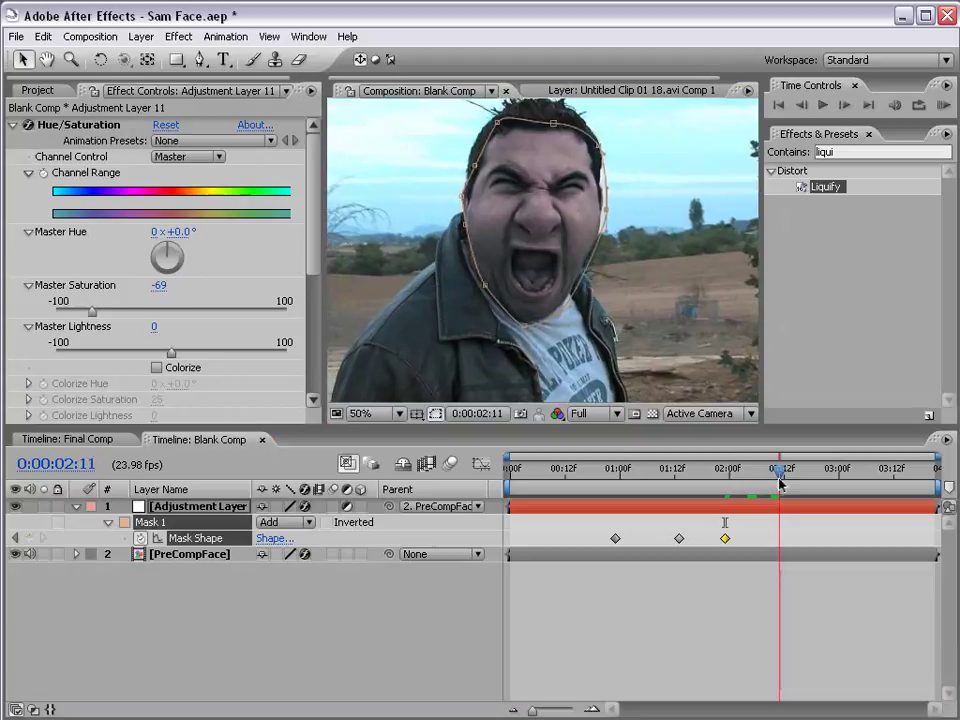
pyautogui.click(637, 625)
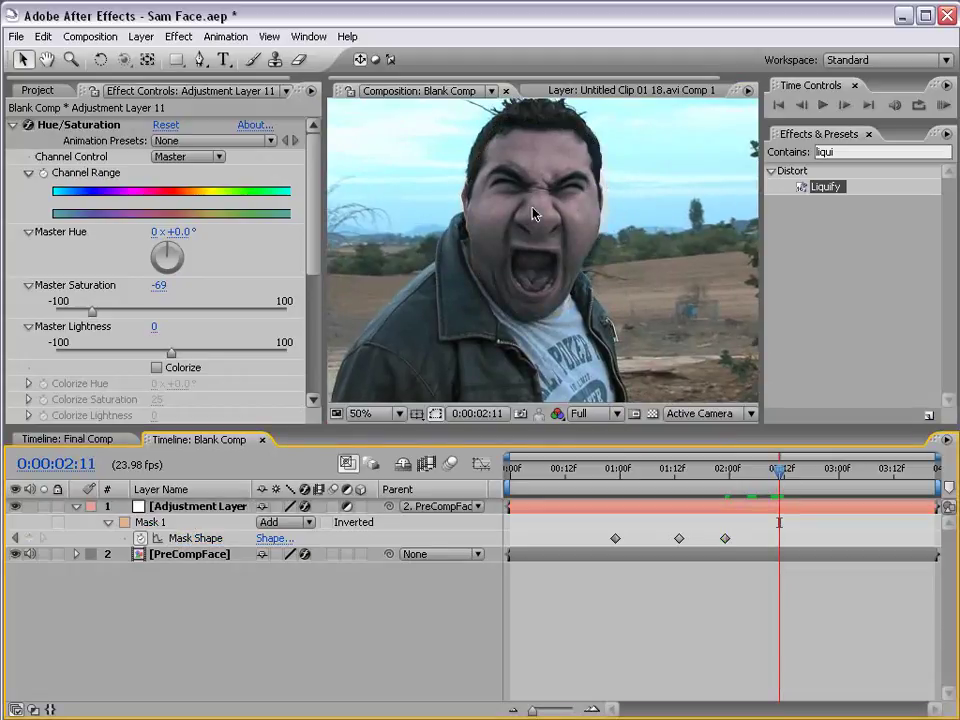
pyautogui.click(731, 512)
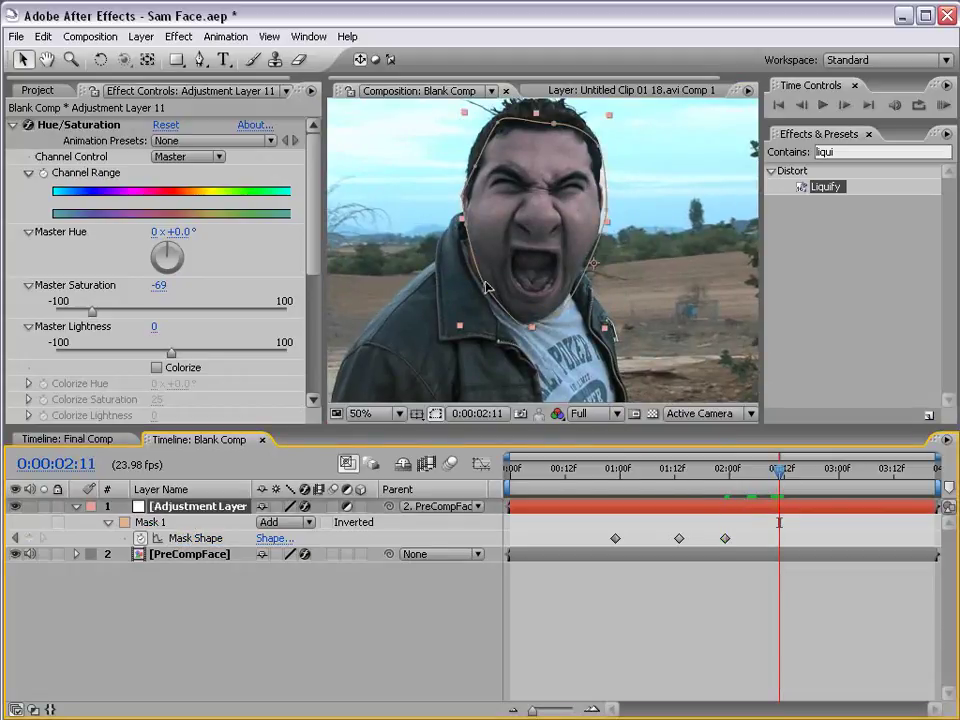
pyautogui.moveTo(485, 283); pyautogui.dragTo(486, 288)
pyautogui.click(700, 590)
pyautogui.hotkey('ctrl', 's')
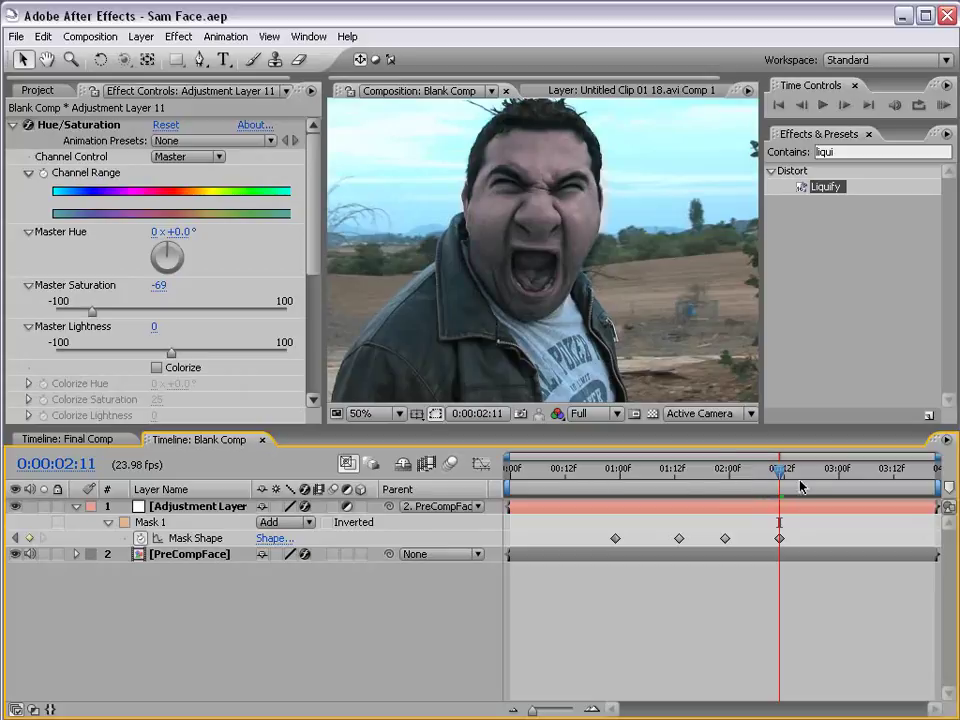
# Step: Scrub back through the mask animation to 0:00:00:18 and add a new adjustment layer
pyautogui.moveTo(800, 486); pyautogui.dragTo(597, 480)
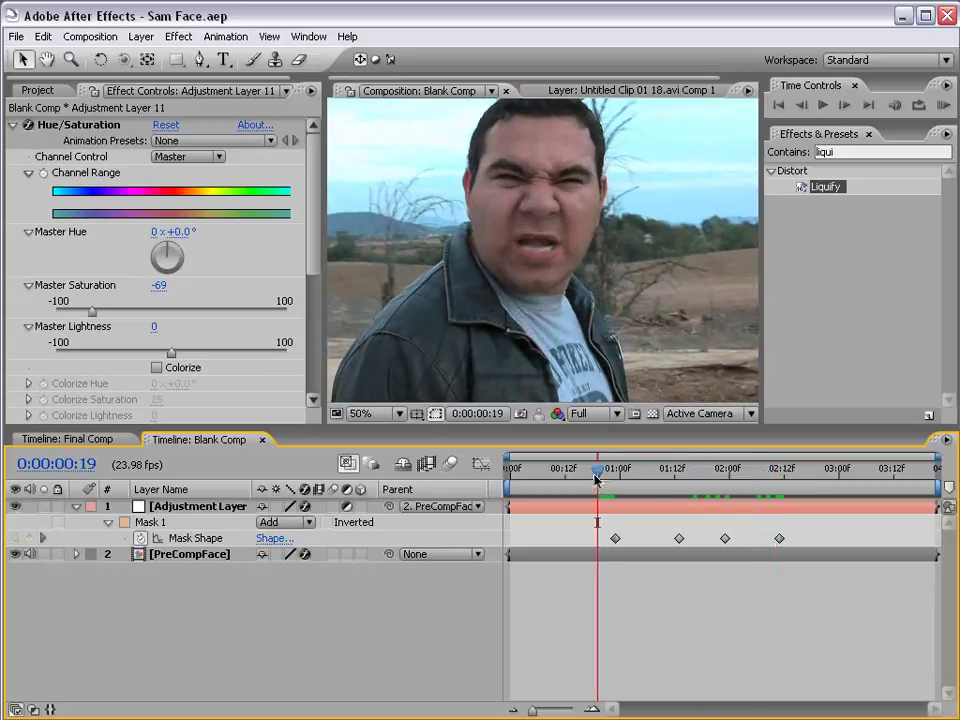
pyautogui.click(594, 477)
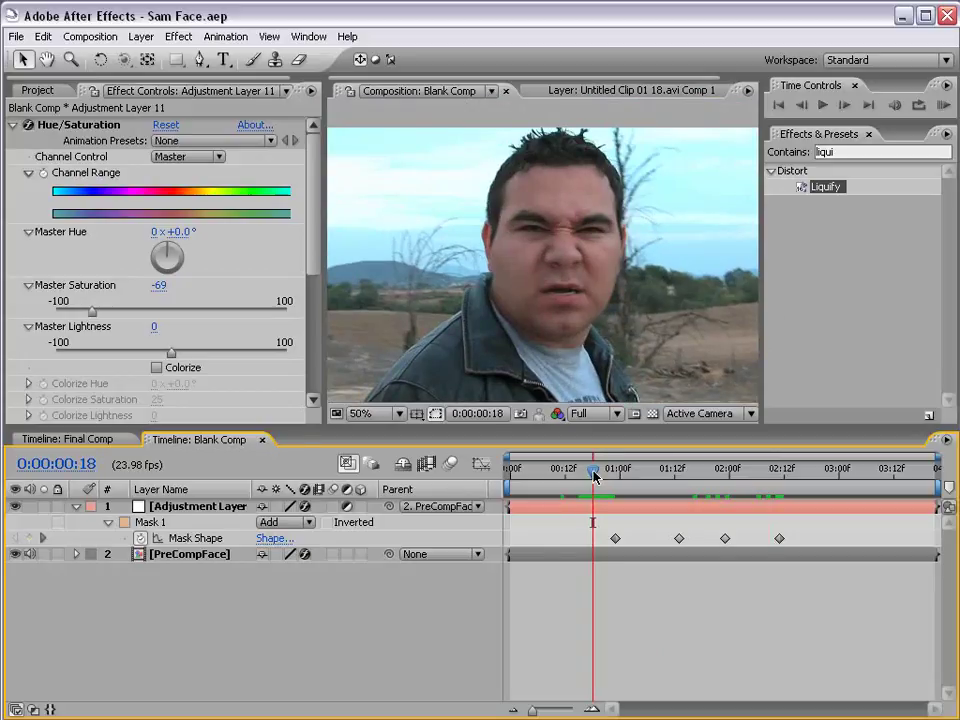
pyautogui.click(141, 36)
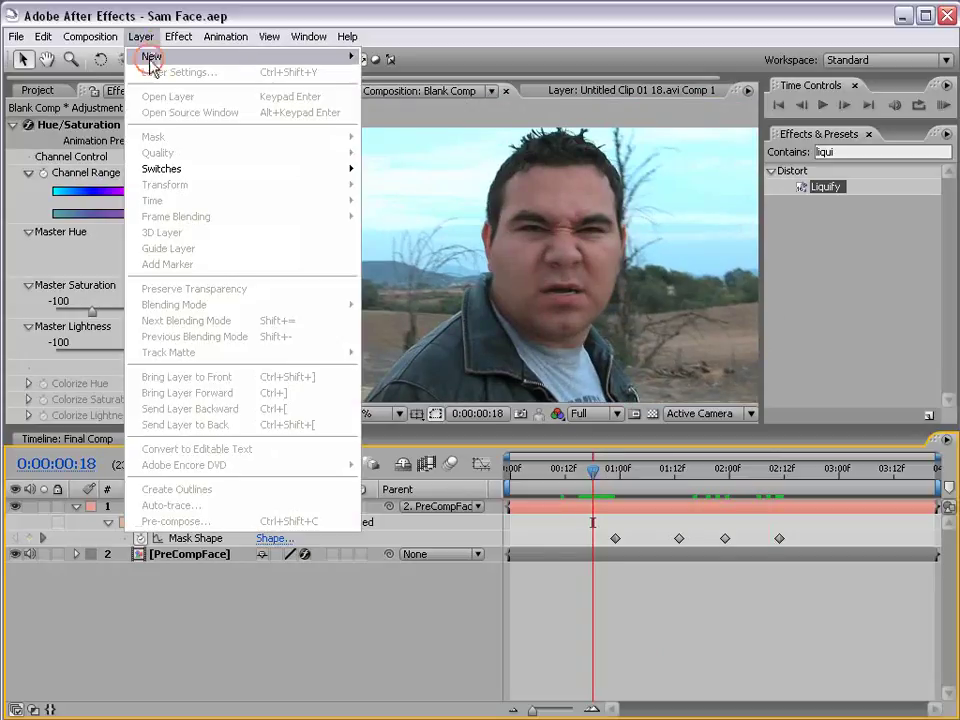
pyautogui.moveTo(150, 60)
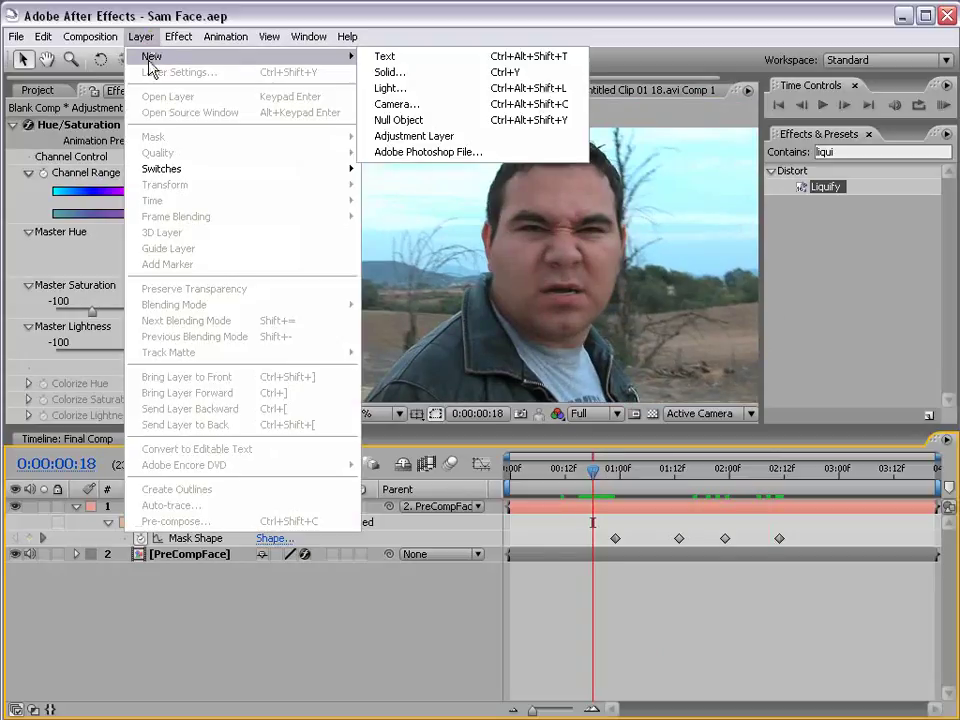
pyautogui.click(411, 141)
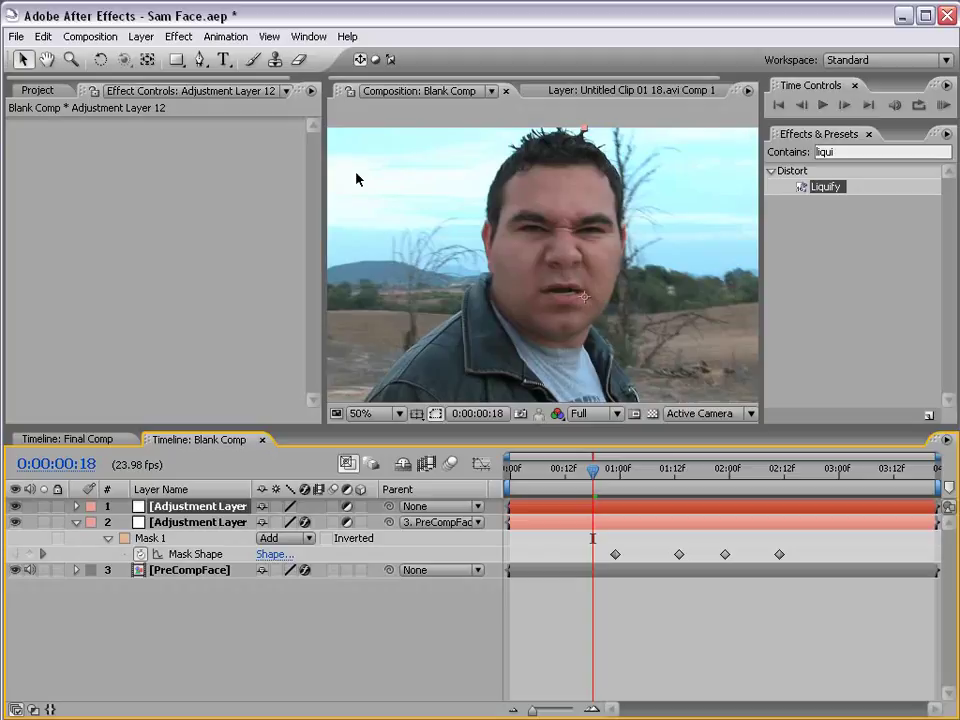
# Step: Apply Curves to the new adjustment layer and pull the RGB midtones down to darken the image heavily
pyautogui.click(179, 36)
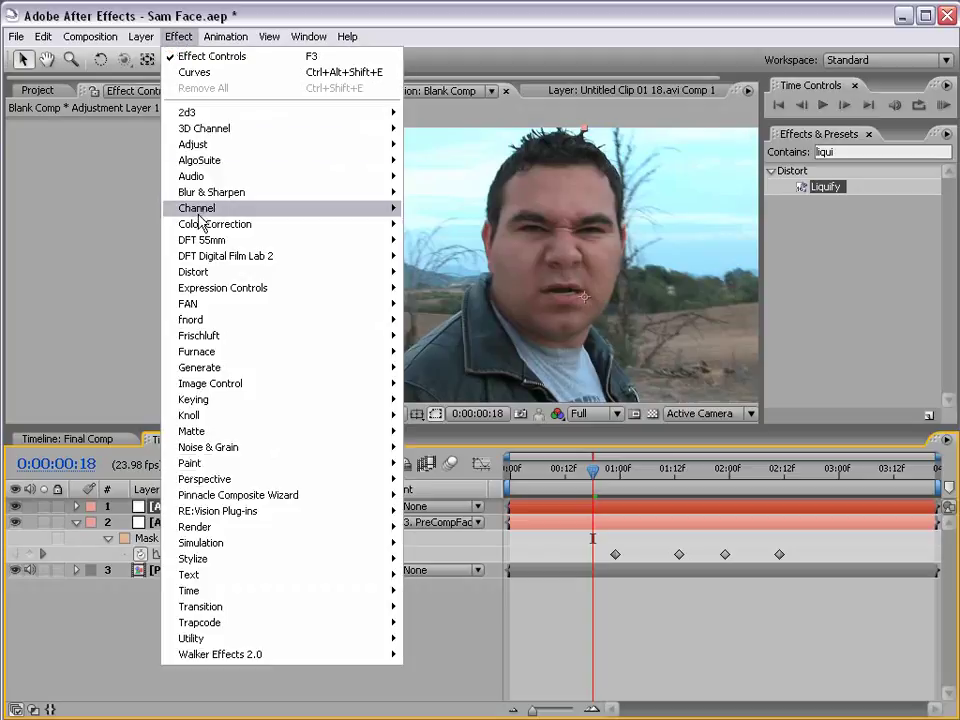
pyautogui.moveTo(241, 235)
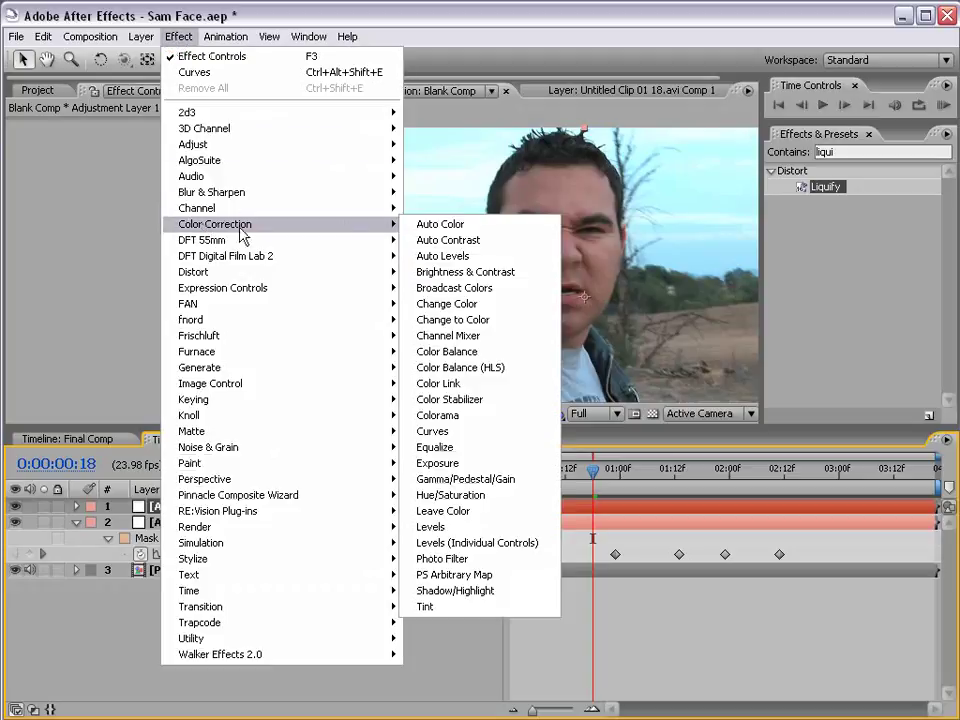
pyautogui.click(458, 434)
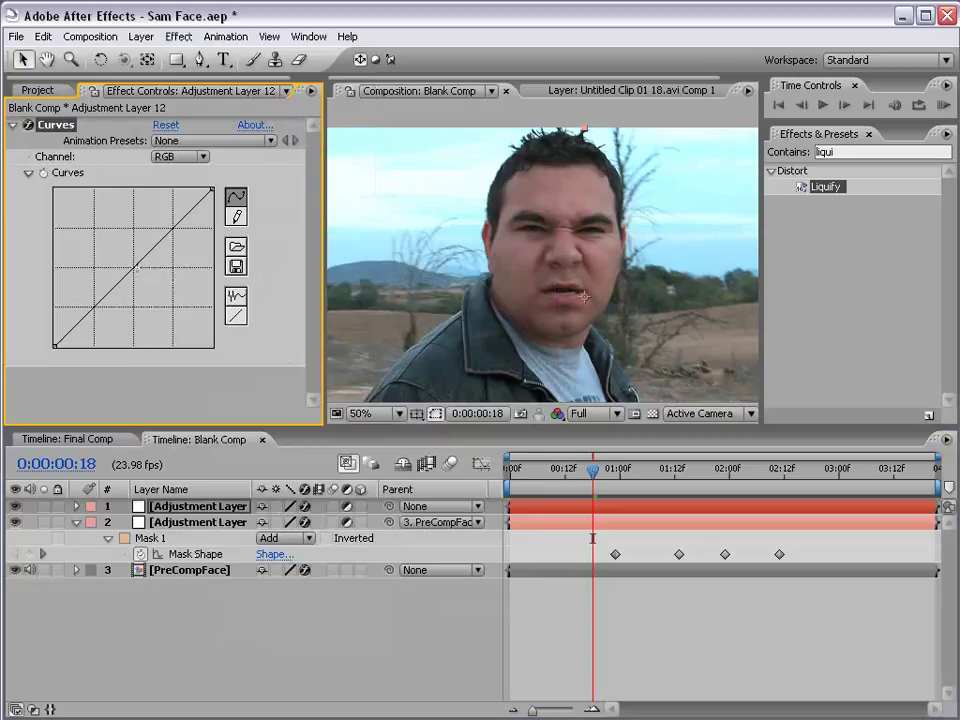
pyautogui.moveTo(137, 267); pyautogui.dragTo(165, 281)
# Step: At 0:00:01:08, draw a closed Pen mask on the new adjustment layer around the eye nearest the jacket collar
pyautogui.click(200, 59)
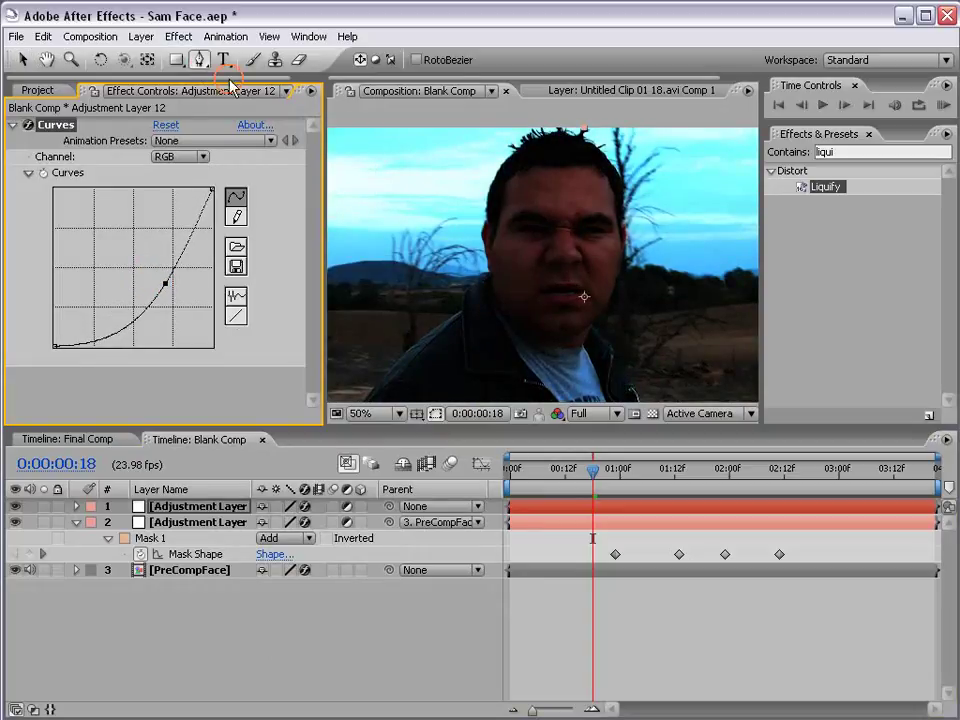
pyautogui.scroll(1, 613, 231)
pyautogui.press('h')
pyautogui.moveTo(570, 278); pyautogui.dragTo(521, 244)
pyautogui.click(641, 481)
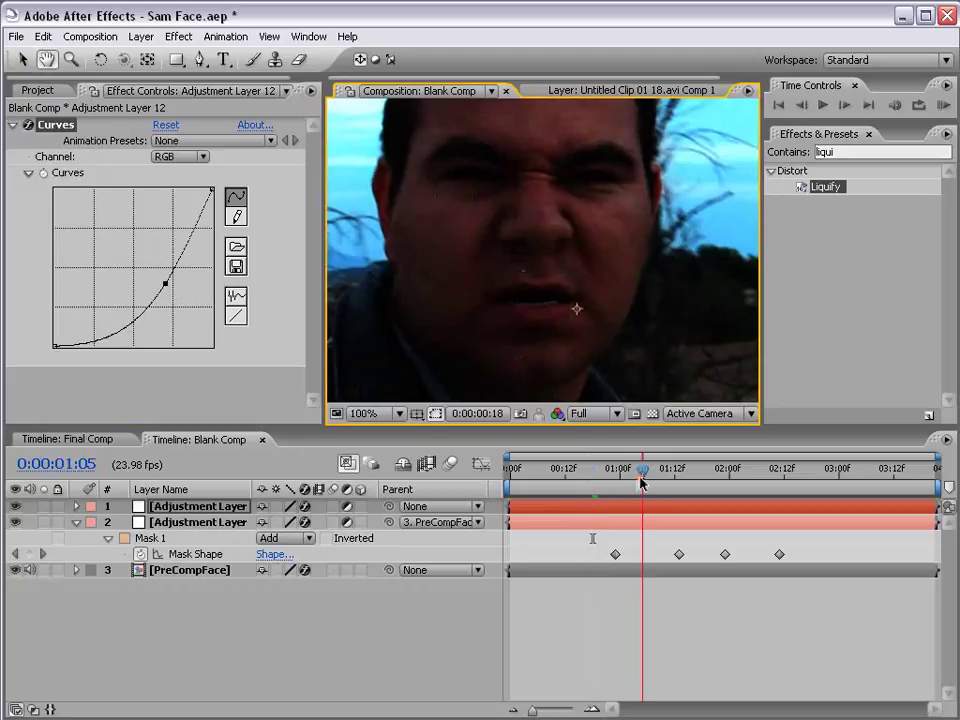
pyautogui.moveTo(642, 484); pyautogui.dragTo(658, 482)
pyautogui.press('g')
pyautogui.press('`')
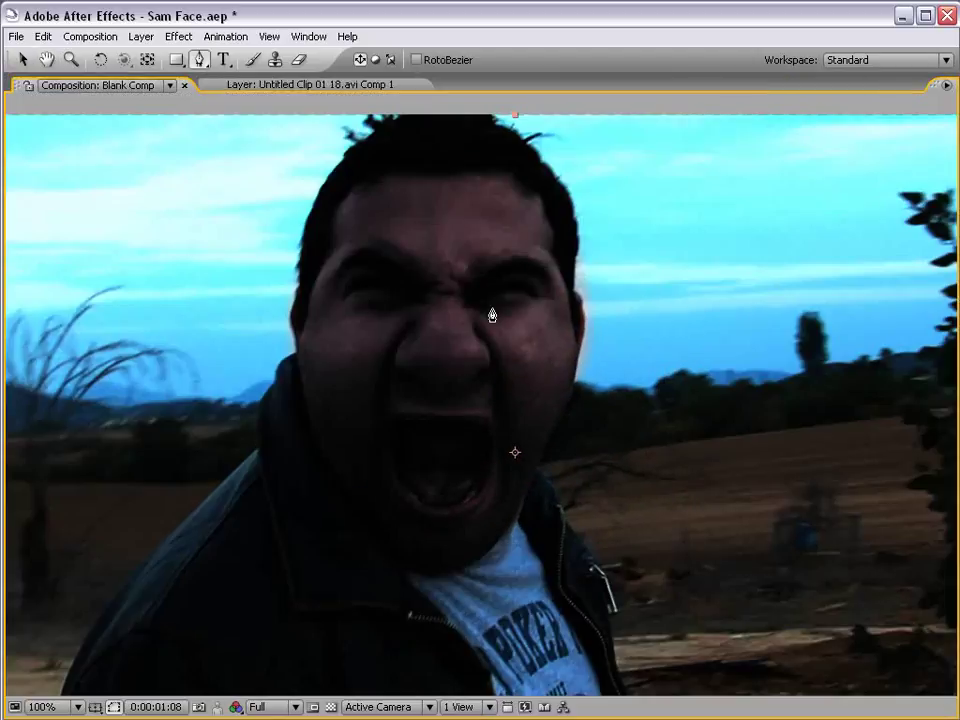
pyautogui.moveTo(377, 390); pyautogui.dragTo(446, 390)
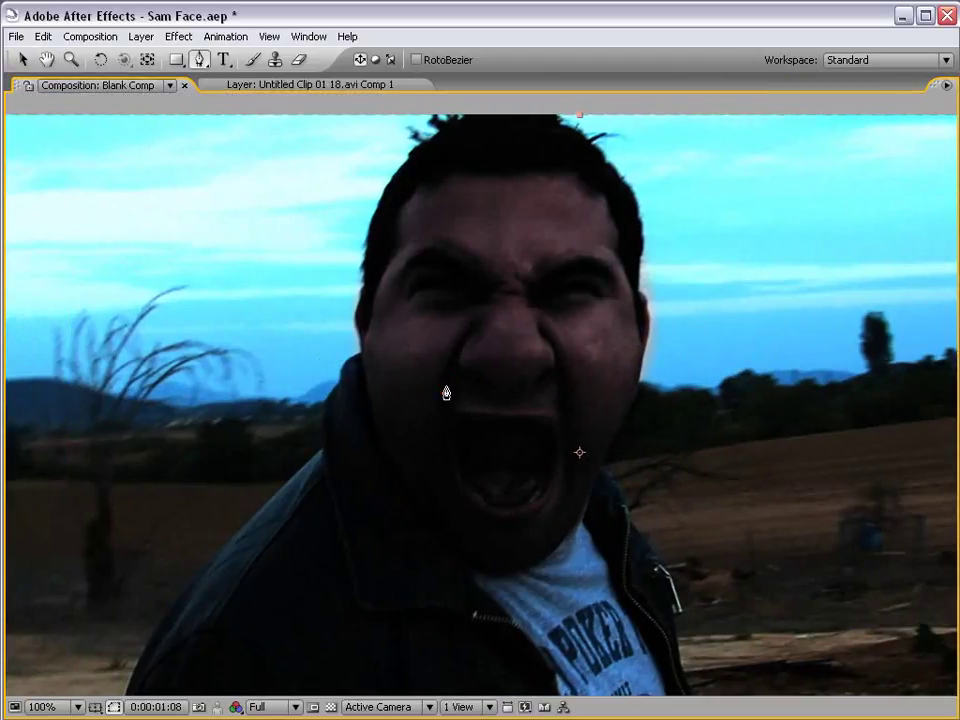
pyautogui.click(491, 291)
pyautogui.moveTo(440, 262); pyautogui.dragTo(452, 315)
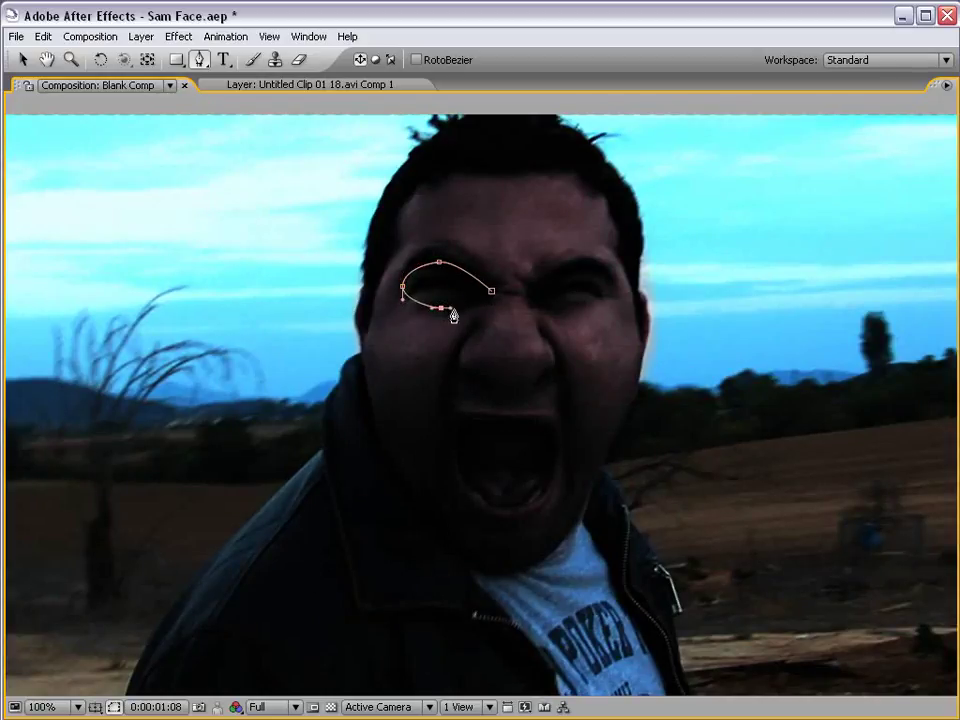
pyautogui.click(489, 305)
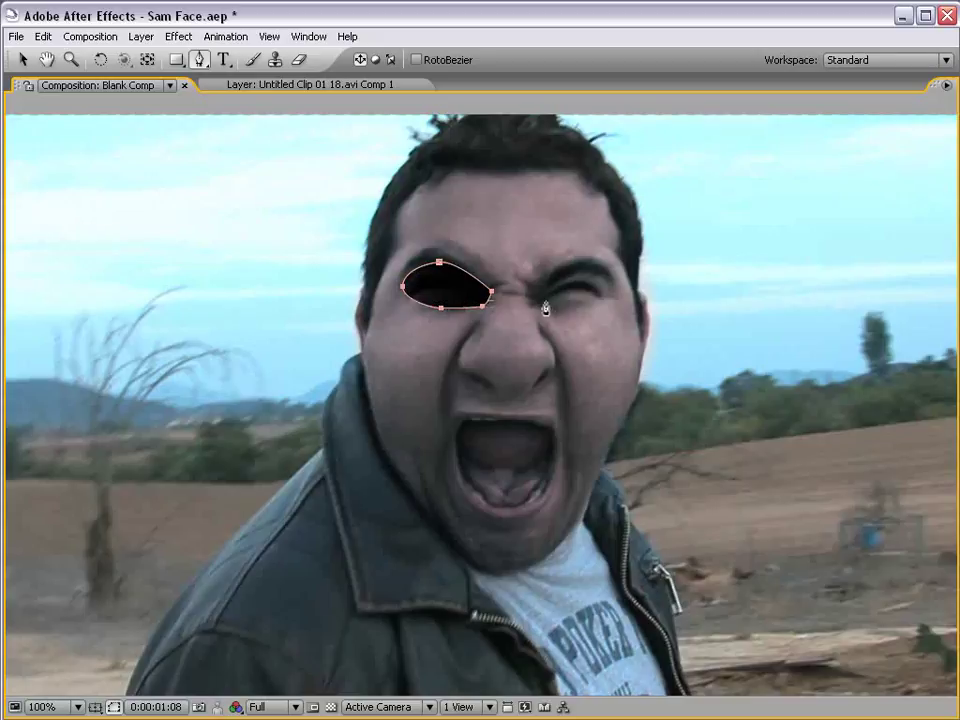
# Step: Draw a second closed mask around the other eye on the same adjustment layer
pyautogui.click(532, 298)
pyautogui.moveTo(570, 273); pyautogui.dragTo(574, 315)
pyautogui.click(532, 298)
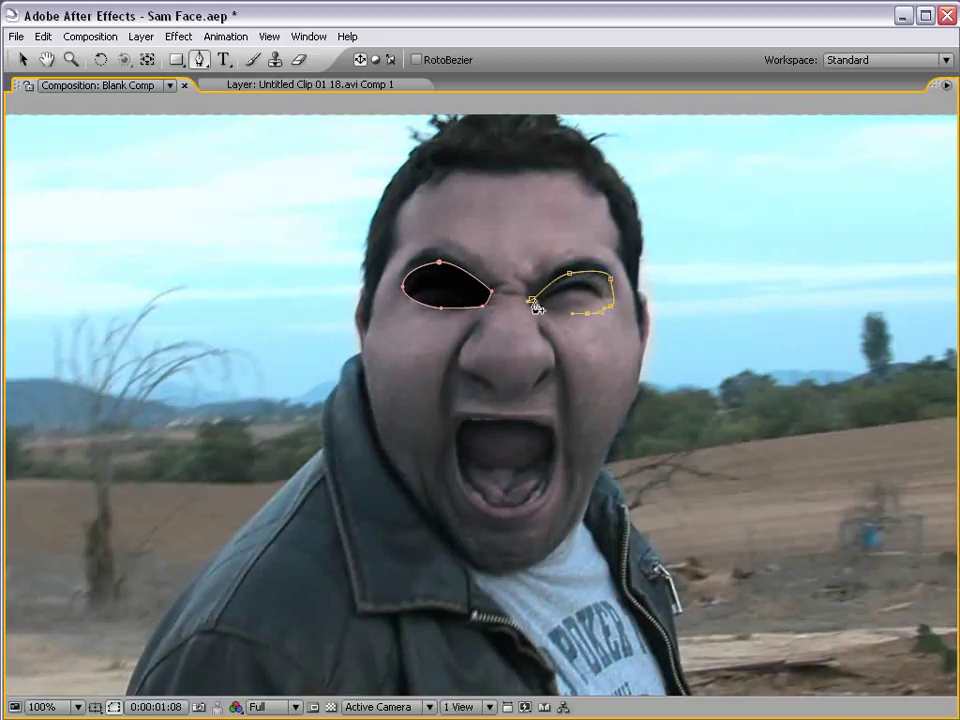
# Step: Draw a third closed mask around the inside of the open mouth on the same adjustment layer
pyautogui.click(462, 427)
pyautogui.moveTo(470, 486); pyautogui.dragTo(525, 504)
pyautogui.click(542, 486)
pyautogui.click(548, 431)
pyautogui.click(529, 418)
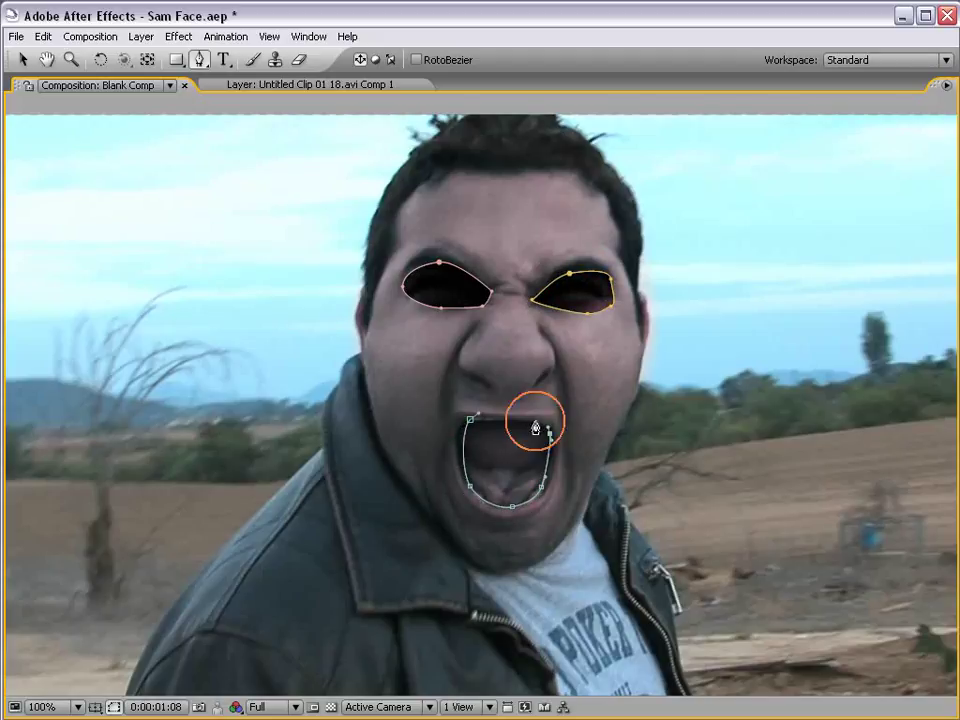
pyautogui.click(516, 416)
pyautogui.click(471, 424)
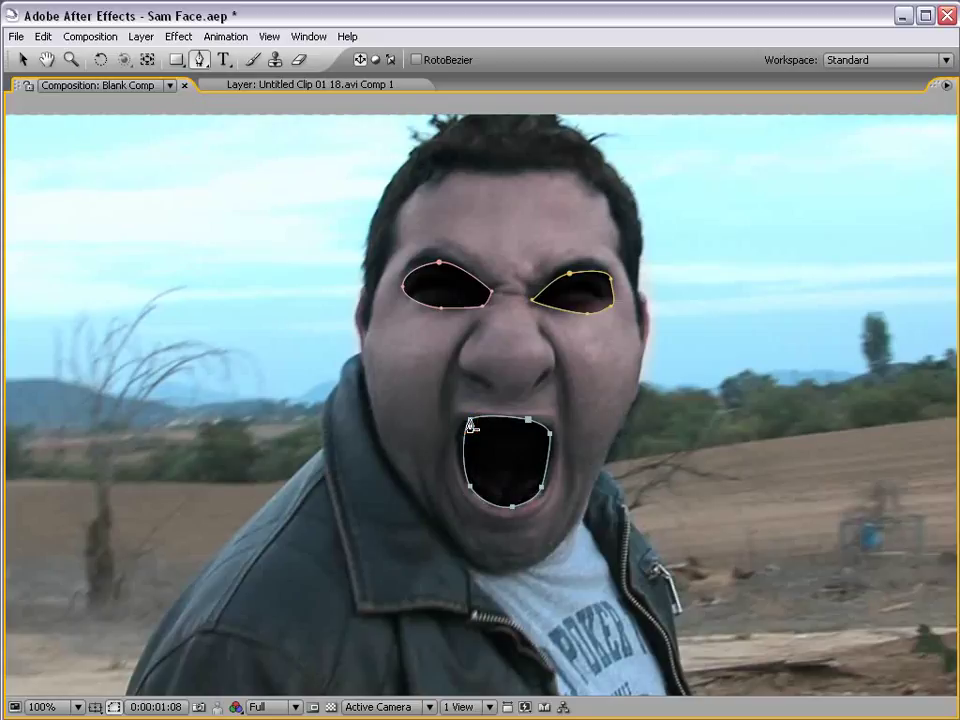
pyautogui.press('v')
pyautogui.press('`')
pyautogui.scroll(2, 427, 162)
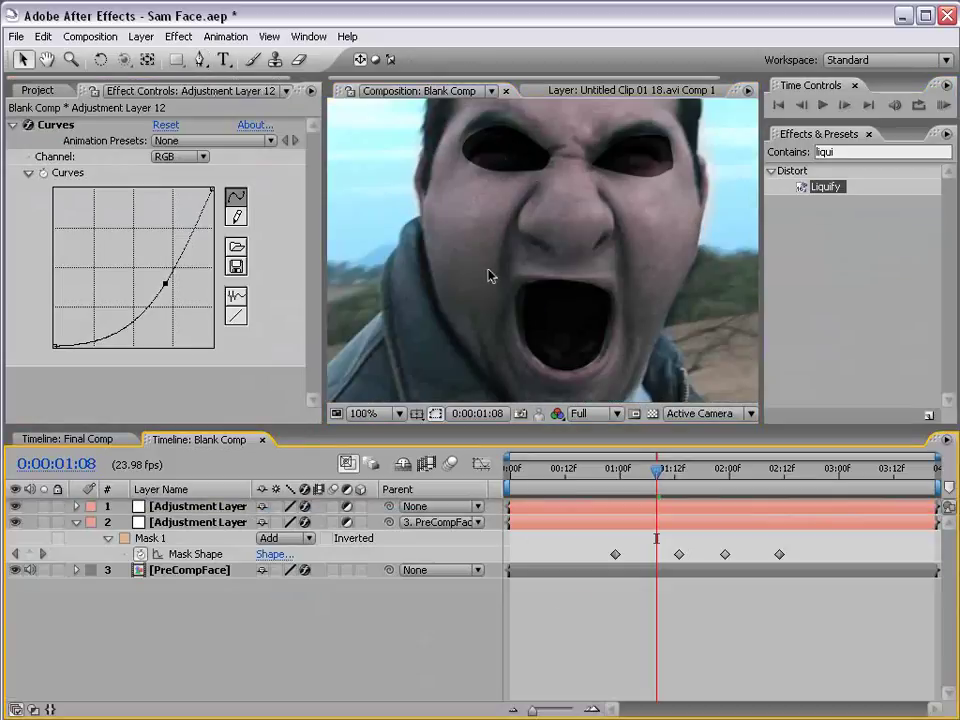
# Step: Set the Mask Feather of all three eye and mouth masks to 20 pixels
pyautogui.click(224, 510)
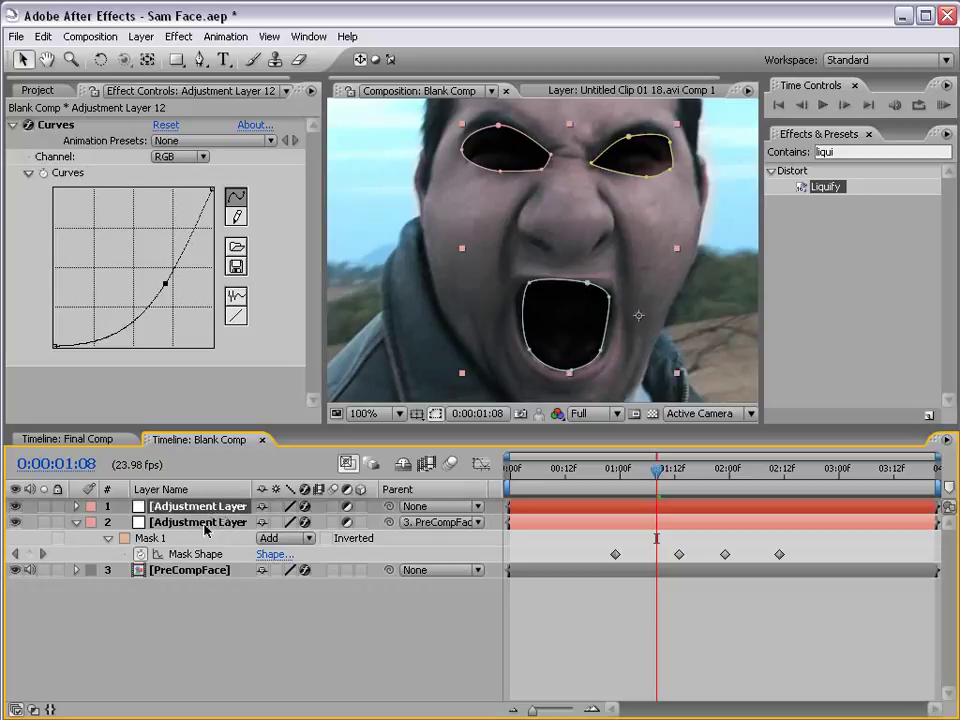
pyautogui.press('f')
pyautogui.click(180, 538)
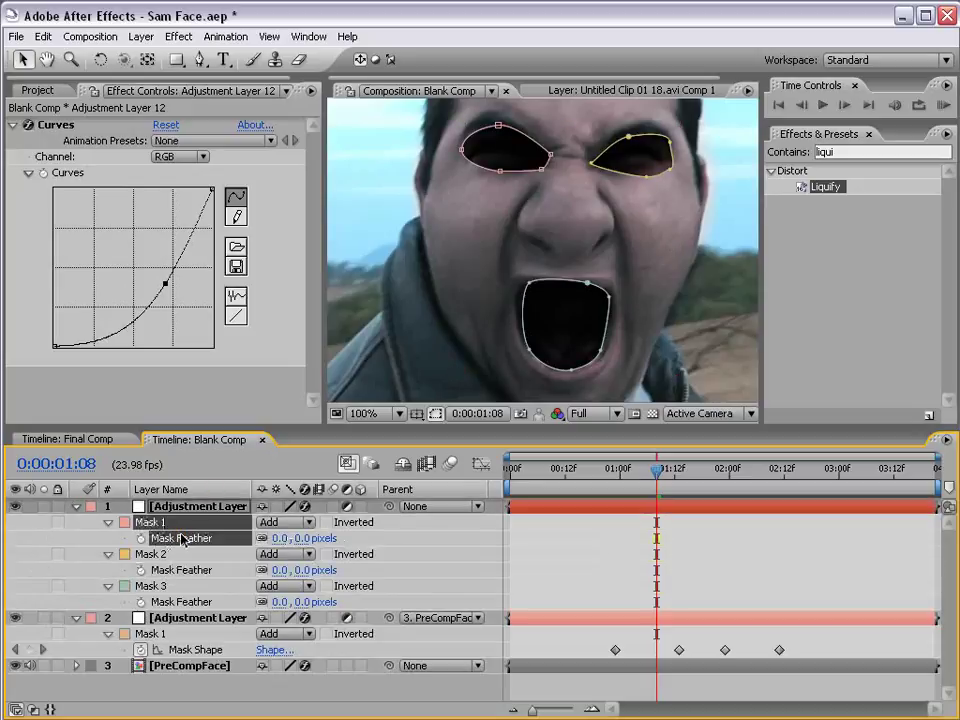
pyautogui.keyDown('shift'); pyautogui.click(184, 570); pyautogui.keyUp('shift')
pyautogui.keyDown('shift'); pyautogui.click(187, 602); pyautogui.keyUp('shift')
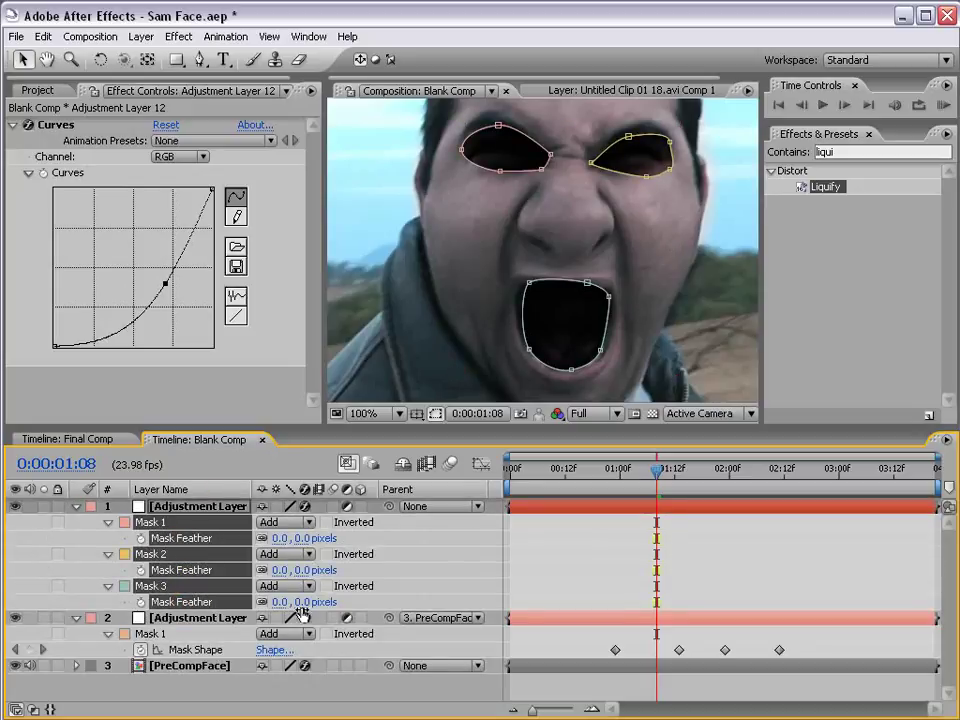
pyautogui.moveTo(280, 602); pyautogui.dragTo(305, 601)
pyautogui.click(538, 578)
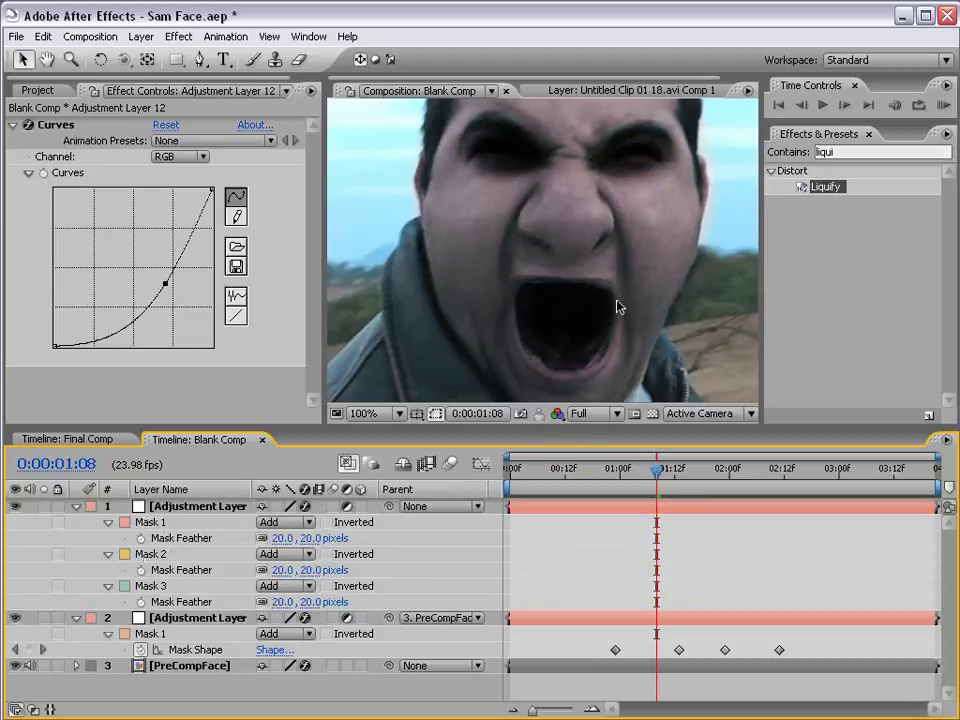
pyautogui.scroll(-1, 617, 304)
pyautogui.press('h')
pyautogui.moveTo(605, 342); pyautogui.dragTo(560, 336)
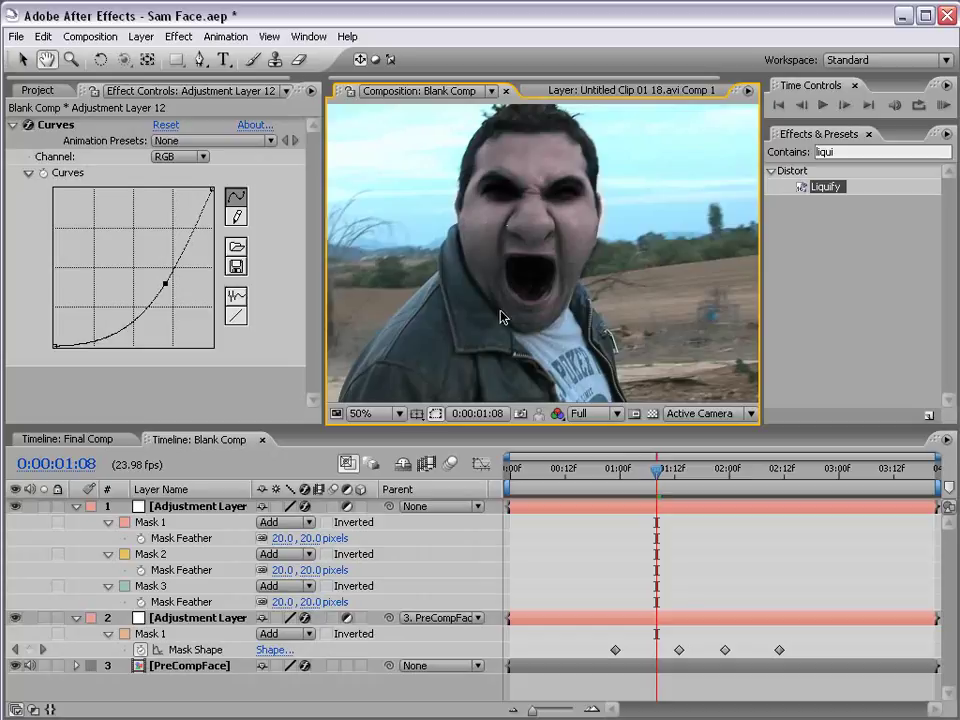
# Step: Parent the Curves adjustment layer to PreCompFace and check the masks' tracking around 0:00:01:04
pyautogui.scroll(2, 503, 318)
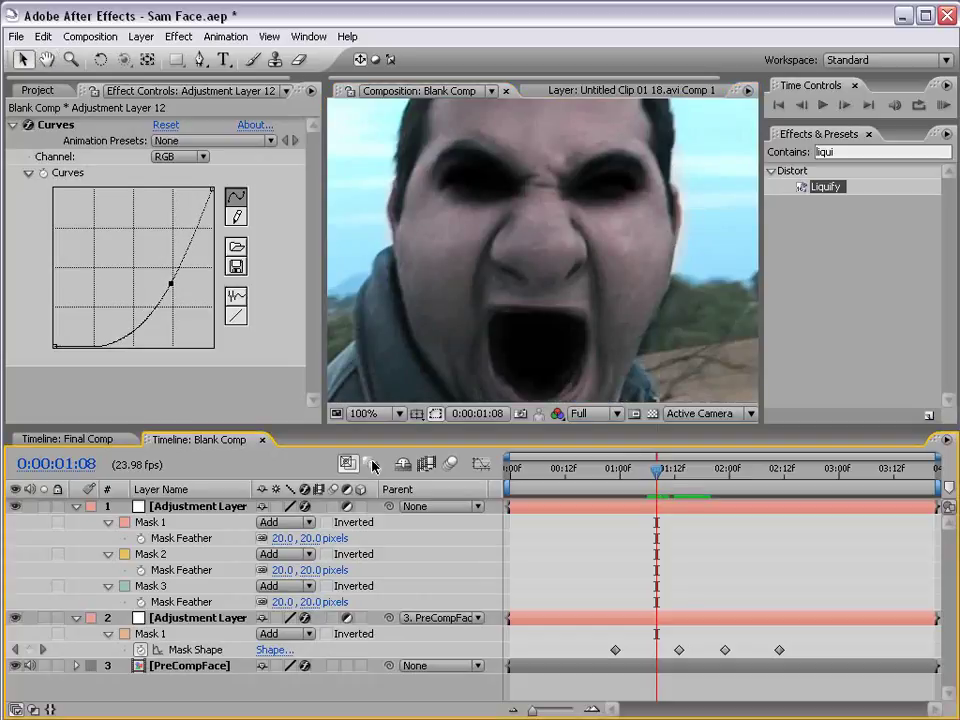
pyautogui.moveTo(388, 510); pyautogui.dragTo(176, 672)
pyautogui.moveTo(676, 498); pyautogui.dragTo(637, 498)
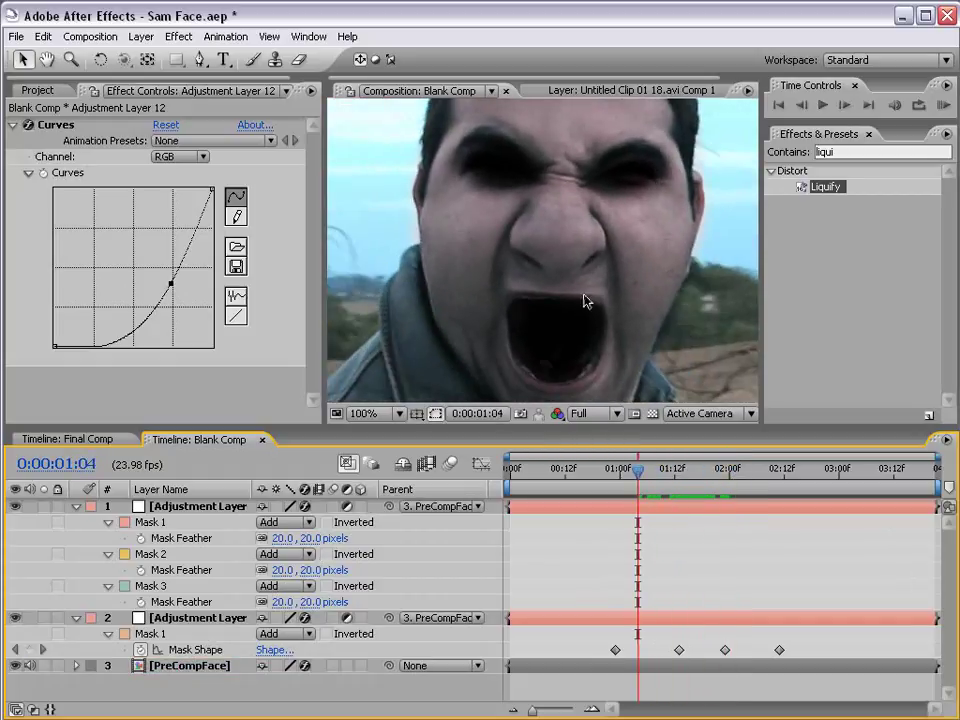
pyautogui.scroll(-2, 585, 300)
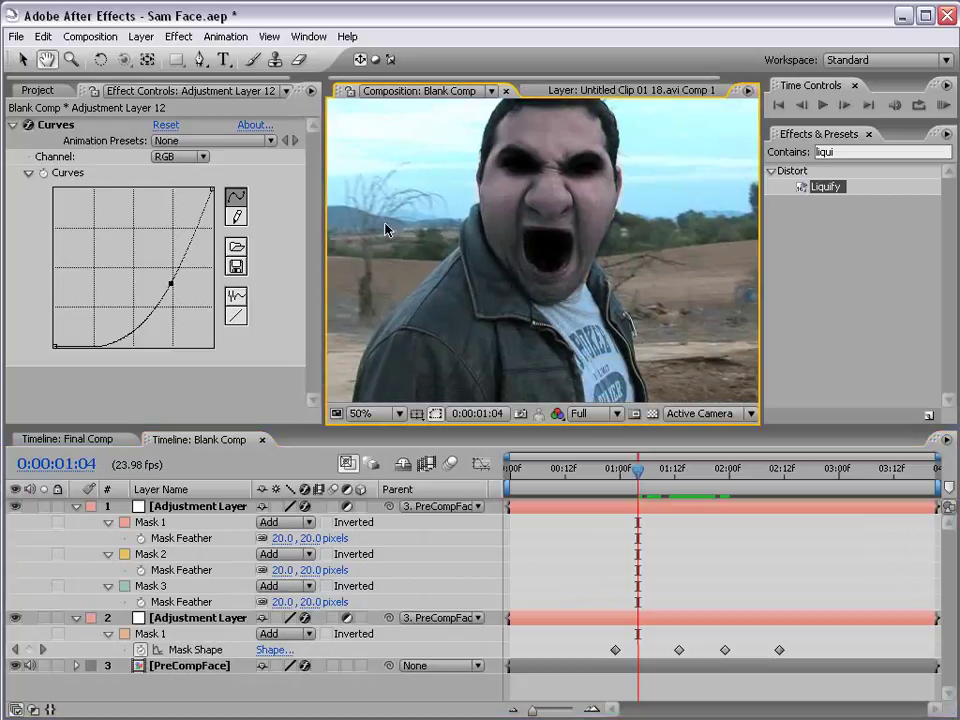
# Step: Link the Curves adjustment layer's Opacity by expression to PreCompFace's Liquify Distortion Percentage and preview the transition
pyautogui.click(176, 509)
pyautogui.press('v')
pyautogui.press('t')
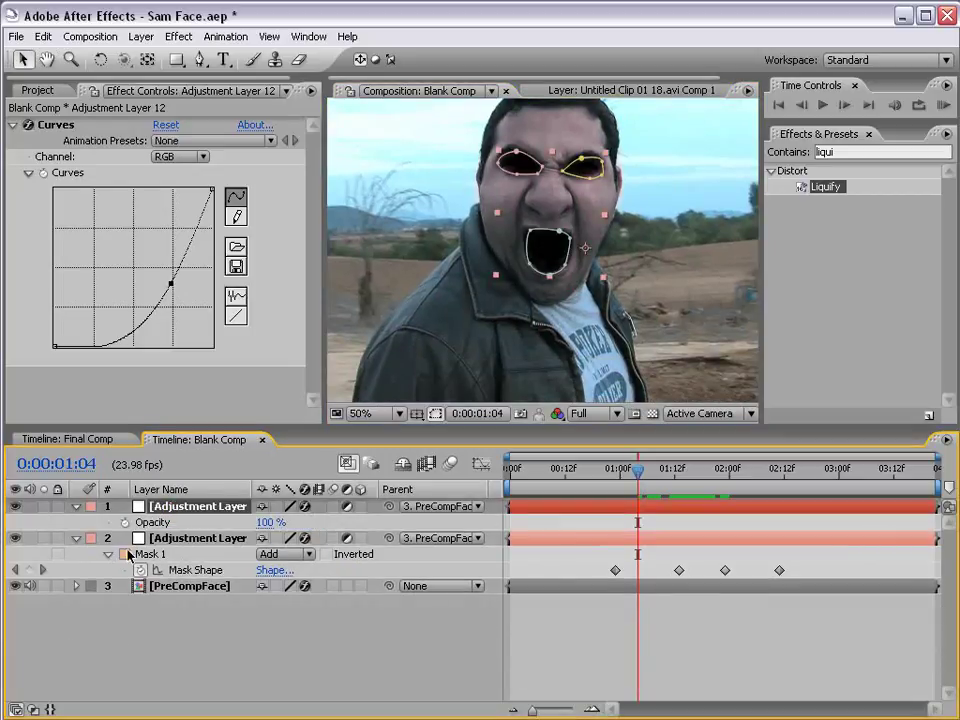
pyautogui.click(198, 590)
pyautogui.press('u')
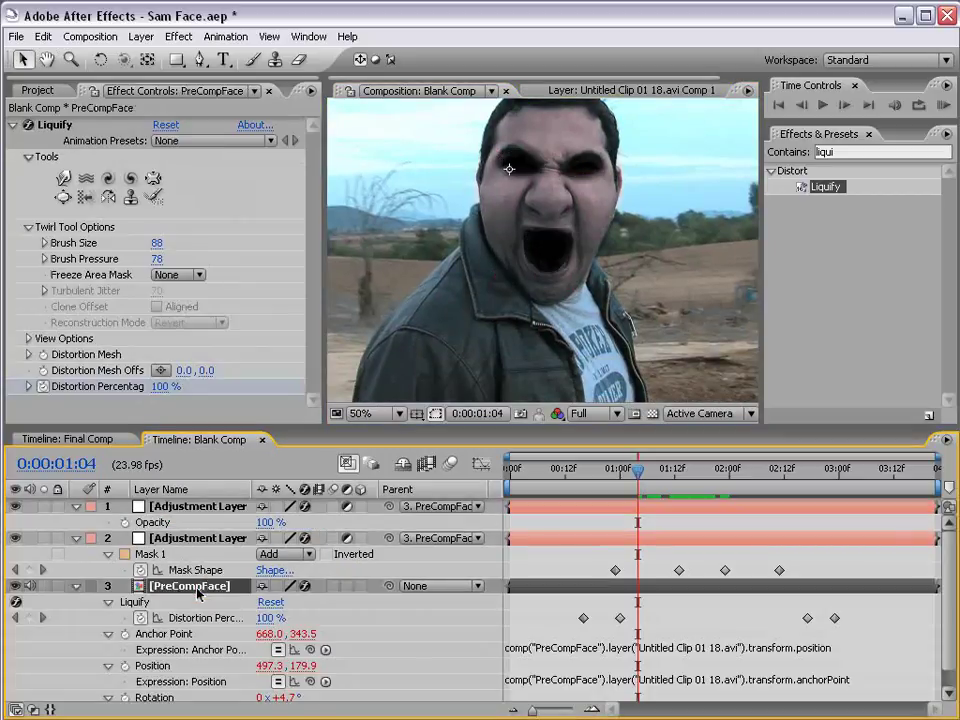
pyautogui.keyDown('alt'); pyautogui.click(125, 522); pyautogui.keyUp('alt')
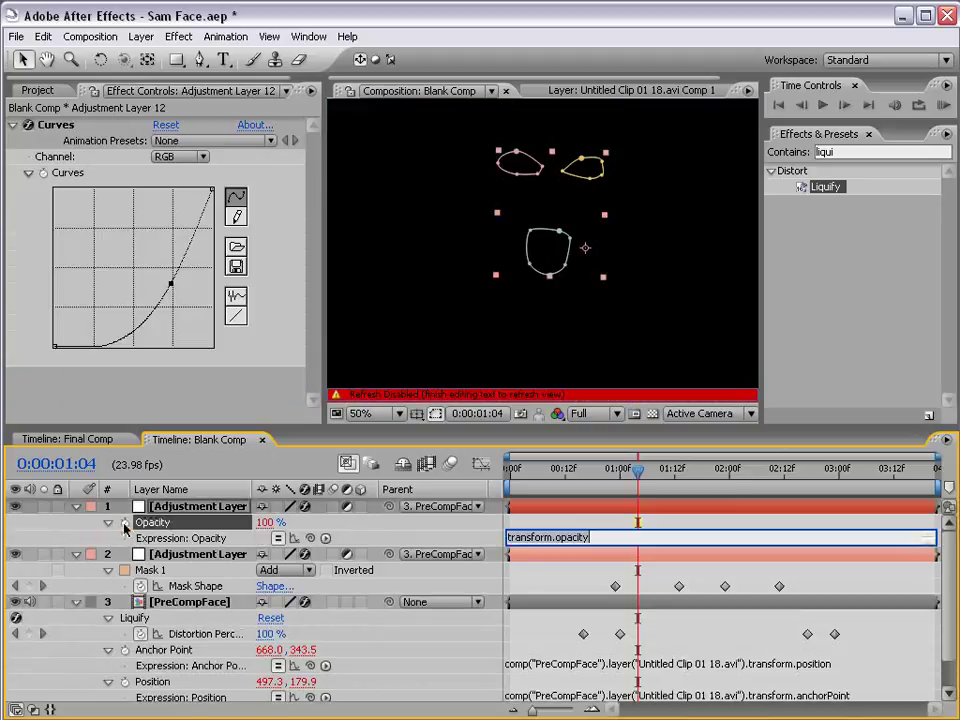
pyautogui.moveTo(309, 538); pyautogui.dragTo(166, 634)
pyautogui.click(524, 640)
pyautogui.moveTo(572, 468); pyautogui.dragTo(649, 474)
pyautogui.moveTo(615, 485); pyautogui.dragTo(647, 485)
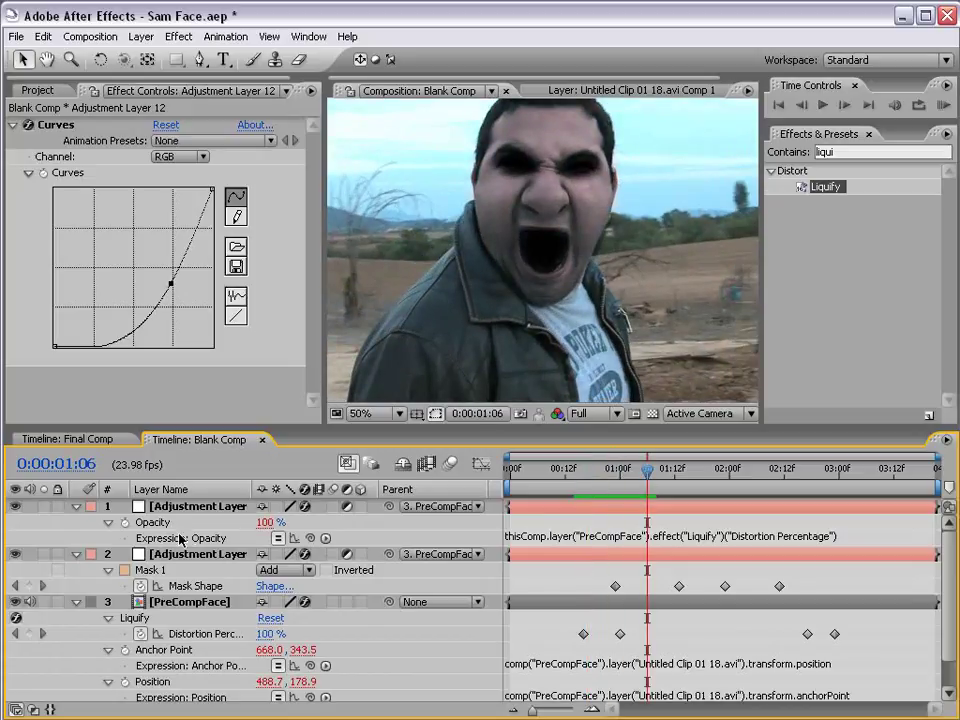
# Step: Append /2 to the upper adjustment layer's Opacity expression to halve the Distortion Percentage, and check the transition up to 0:00:01:07
pyautogui.click(577, 537)
pyautogui.click(849, 537)
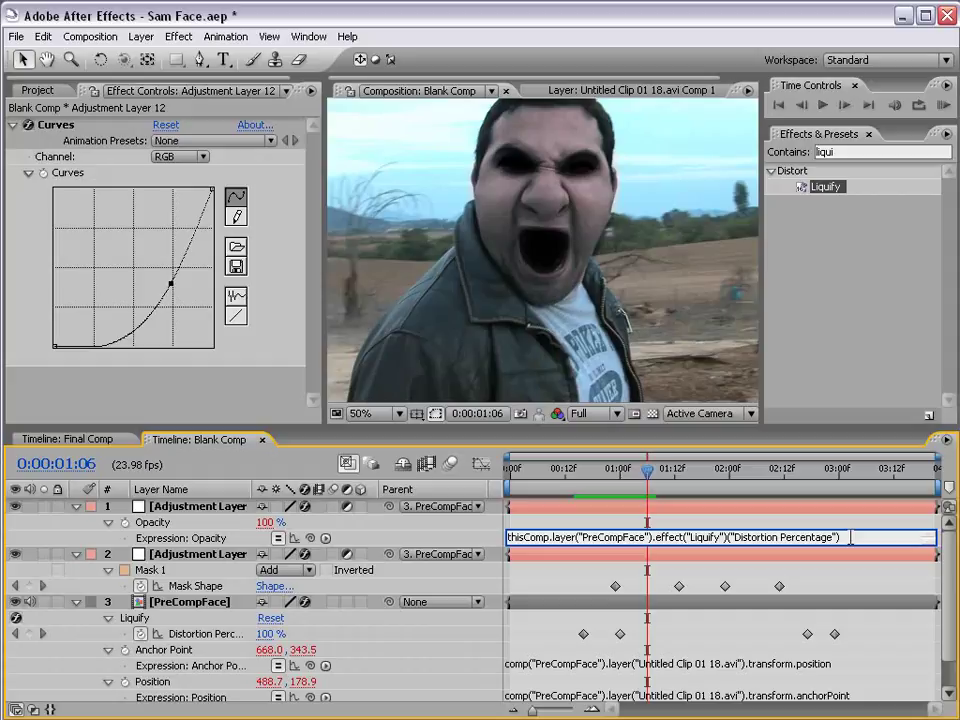
pyautogui.press('KP_Enter')
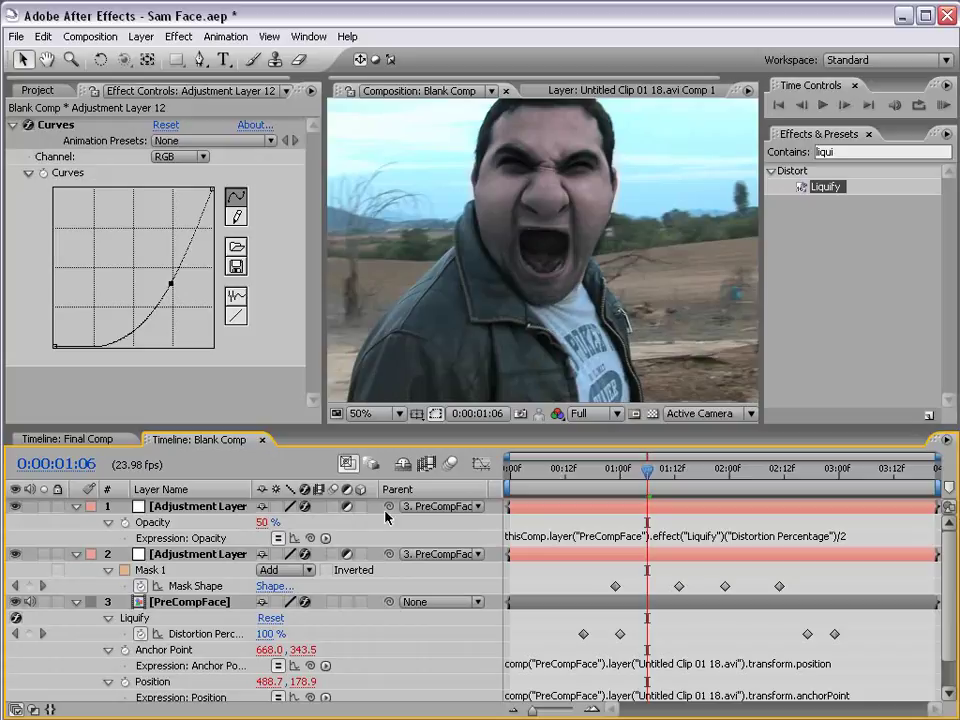
pyautogui.click(605, 478)
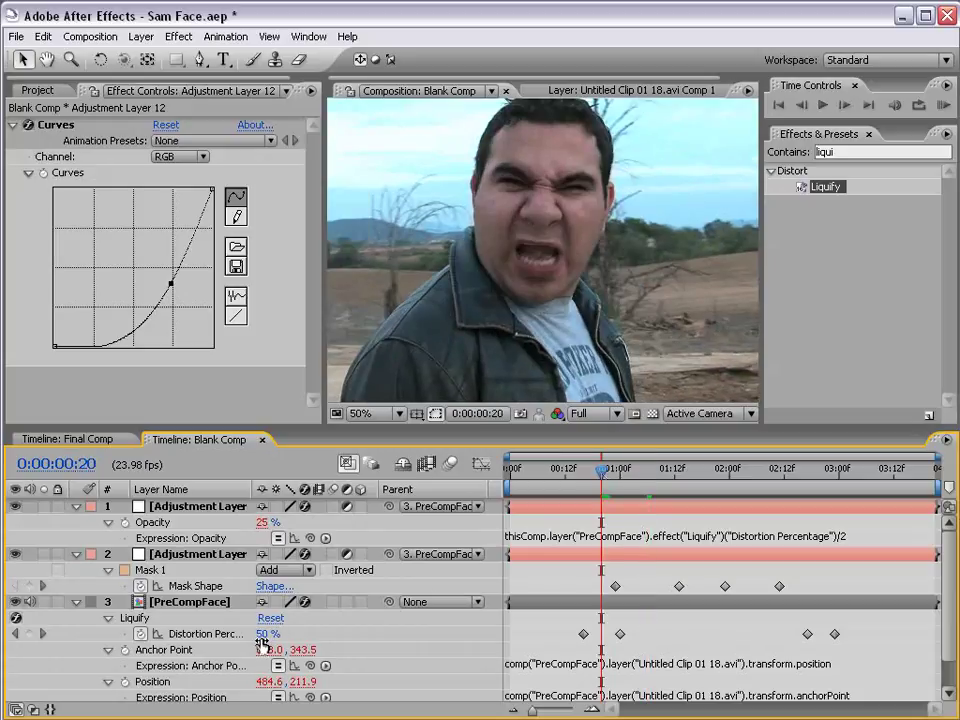
pyautogui.moveTo(600, 470); pyautogui.dragTo(652, 487)
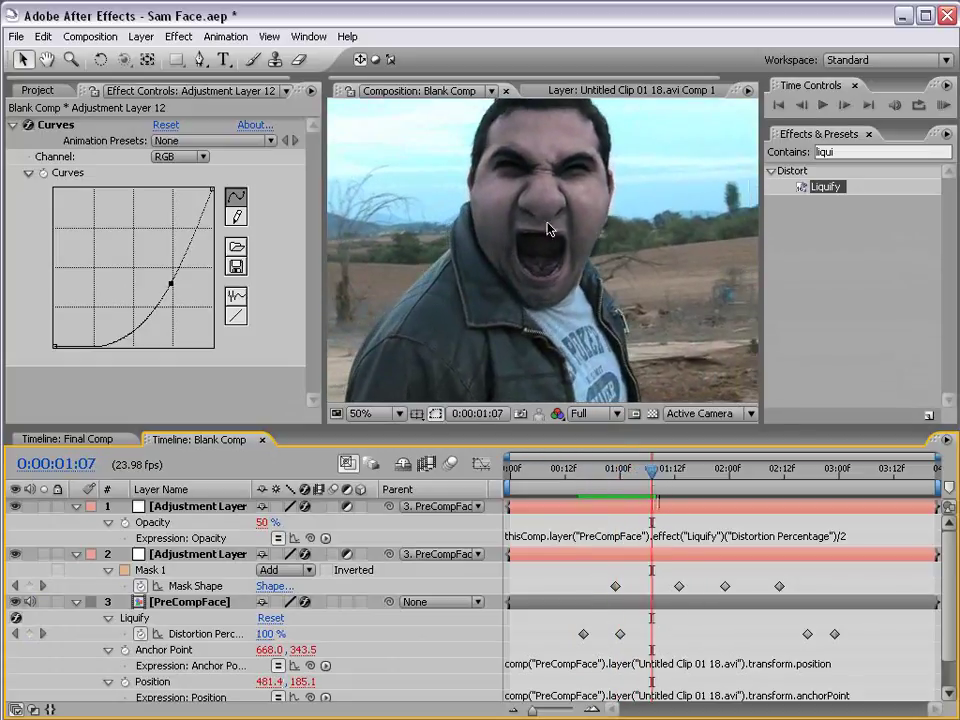
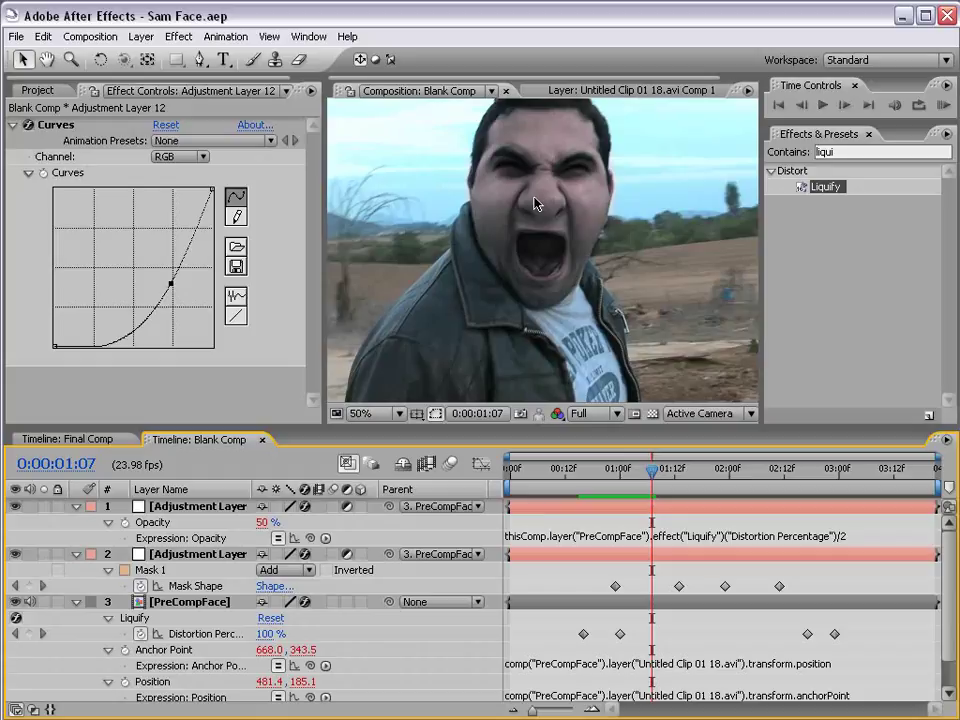
# Step: Reframe the composition view, collapse the properties of all three layers, and preview the darkened face through the shot
pyautogui.press('h')
pyautogui.moveTo(555, 190); pyautogui.dragTo(561, 237)
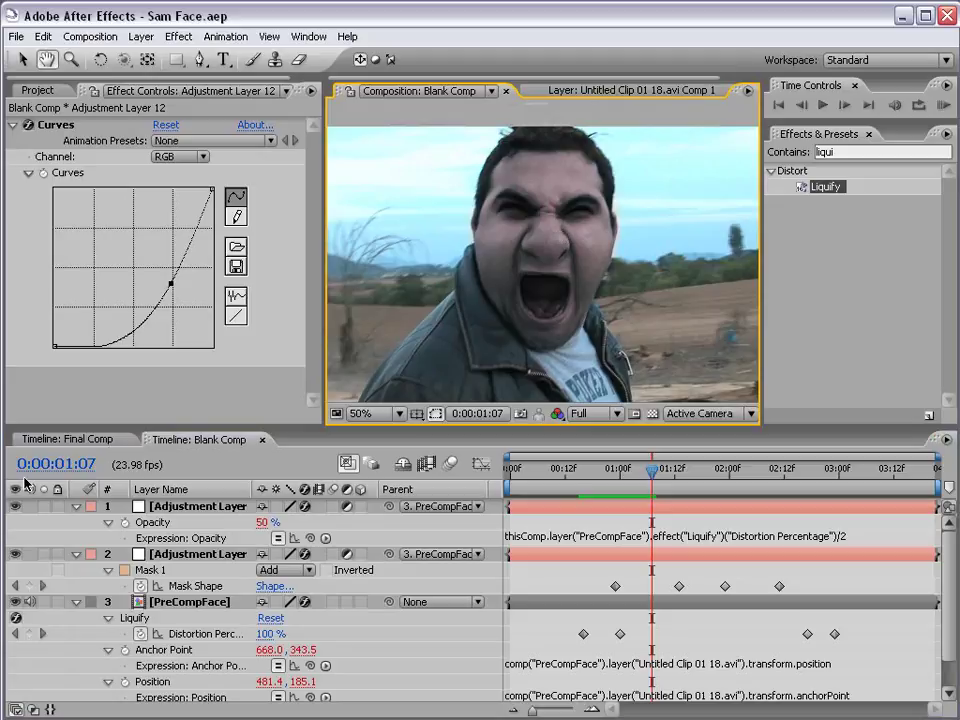
pyautogui.click(76, 506)
pyautogui.click(76, 522)
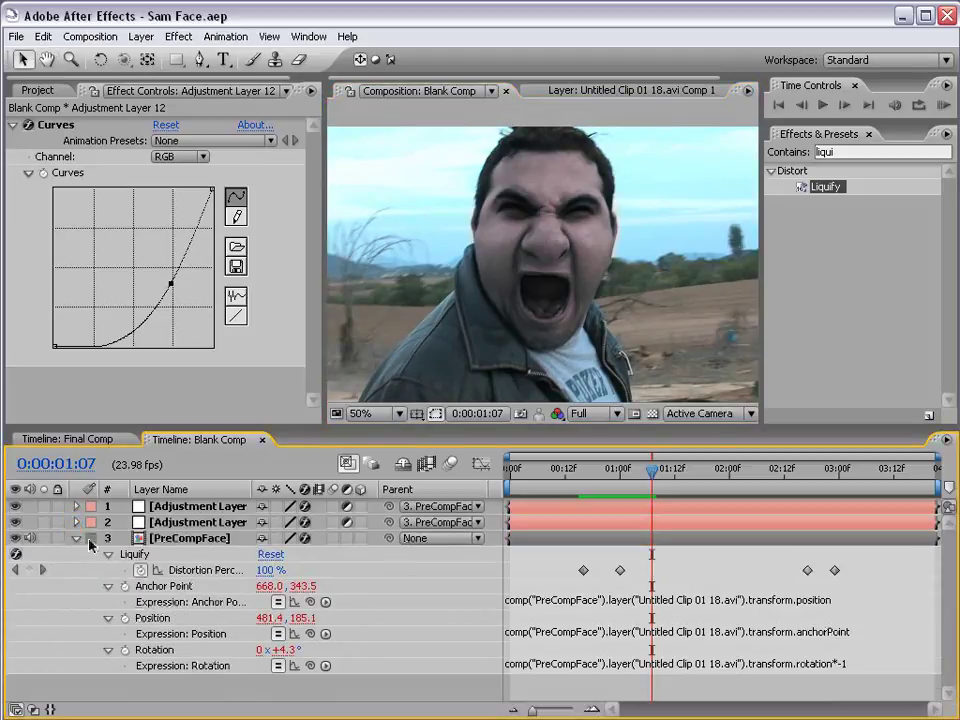
pyautogui.click(76, 538)
pyautogui.press('space')
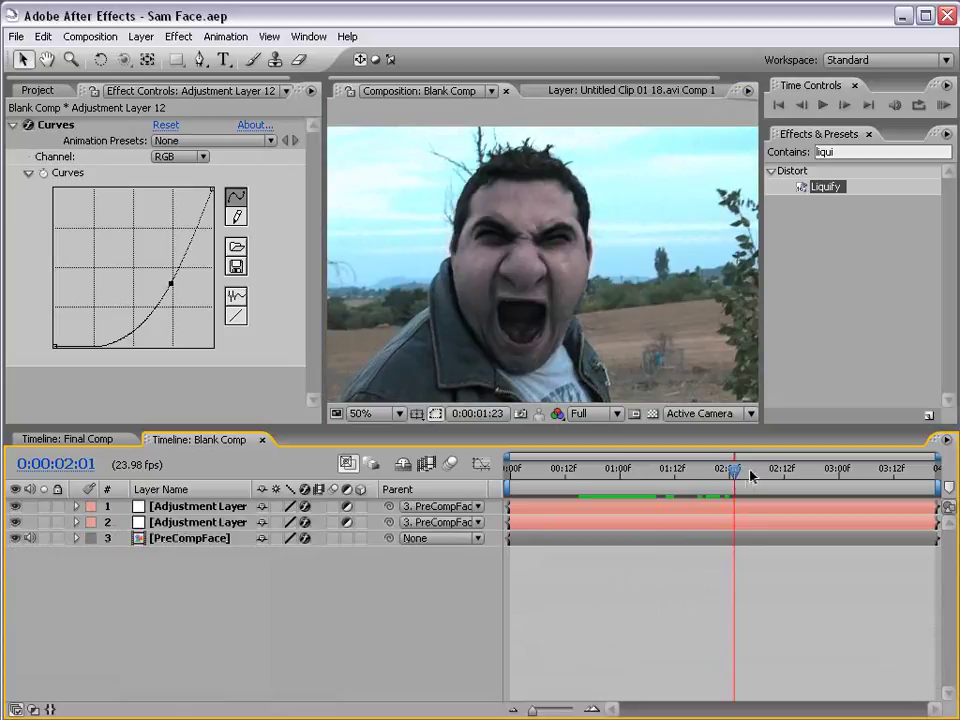
pyautogui.moveTo(655, 470); pyautogui.dragTo(631, 481)
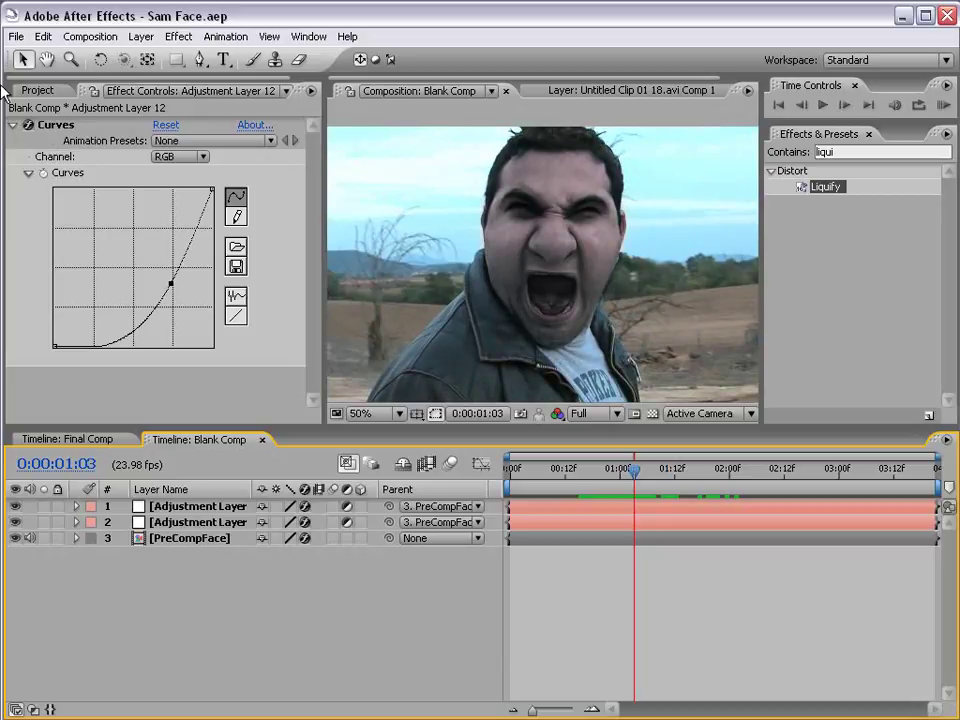
# Step: Open the Low Grayscale folder of Grungy_Textures inside the project's Riot_Gear_FX folder
pyautogui.click(40, 90)
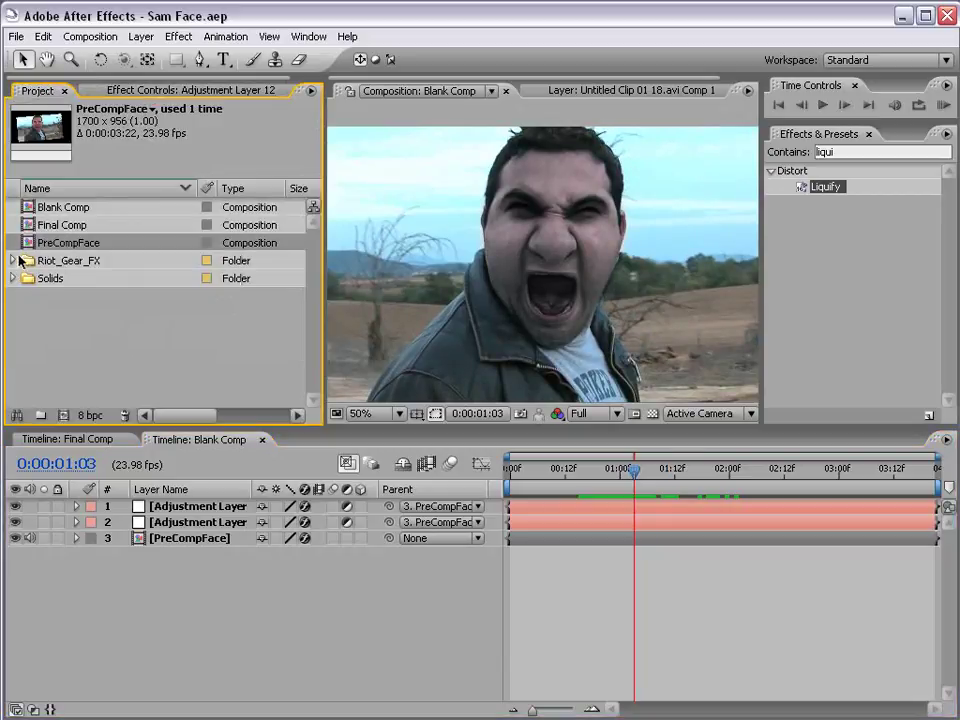
pyautogui.click(88, 261)
pyautogui.click(12, 260)
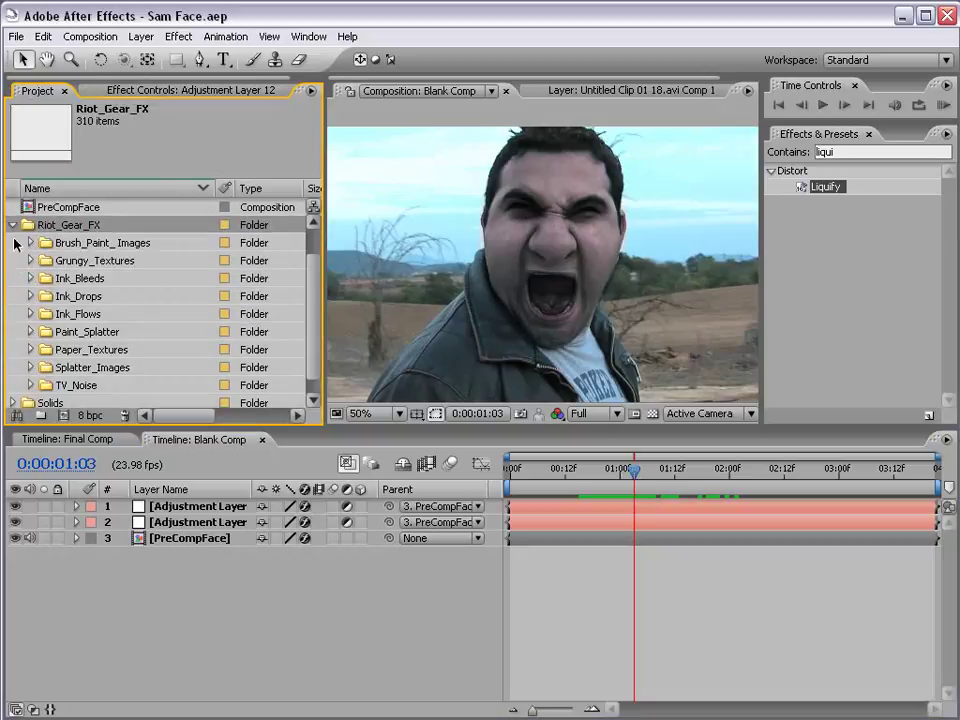
pyautogui.click(12, 227)
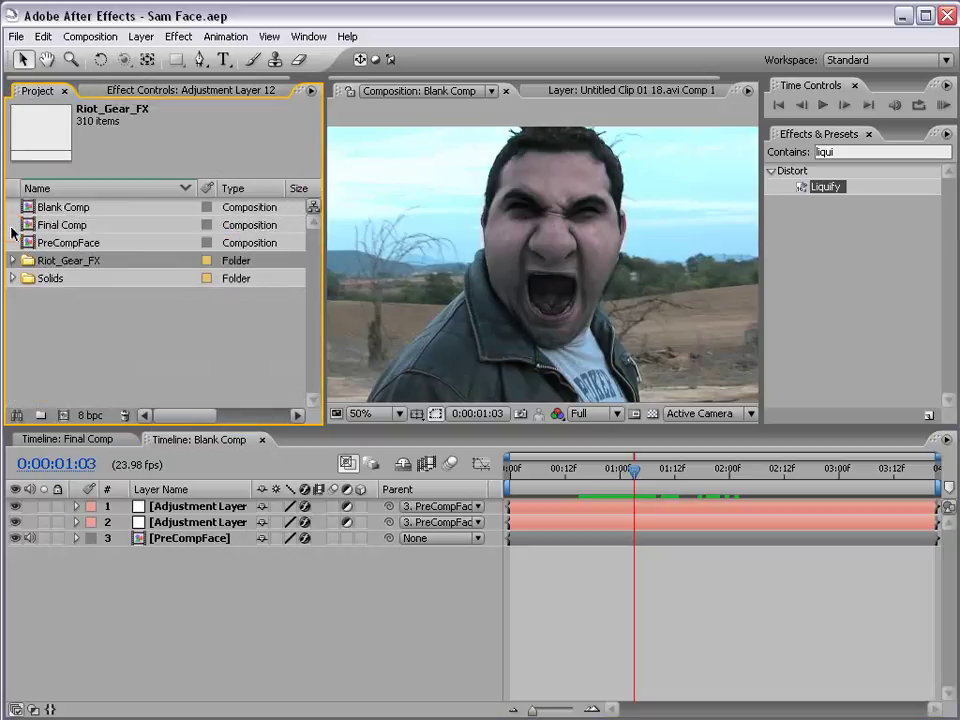
pyautogui.doubleClick(96, 261)
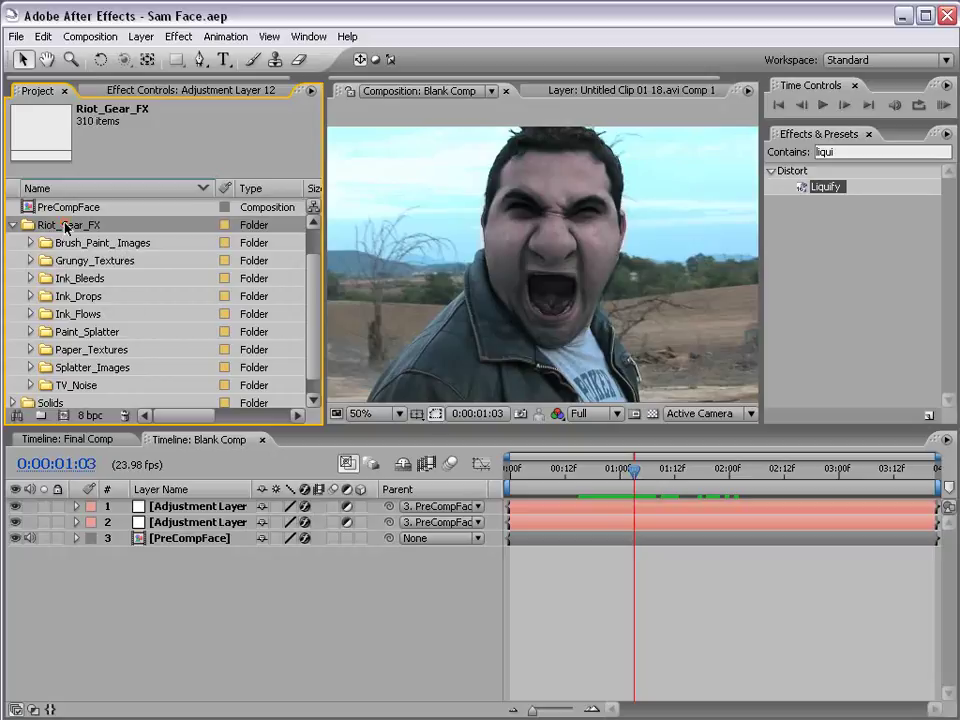
pyautogui.scroll(-1, 316, 316)
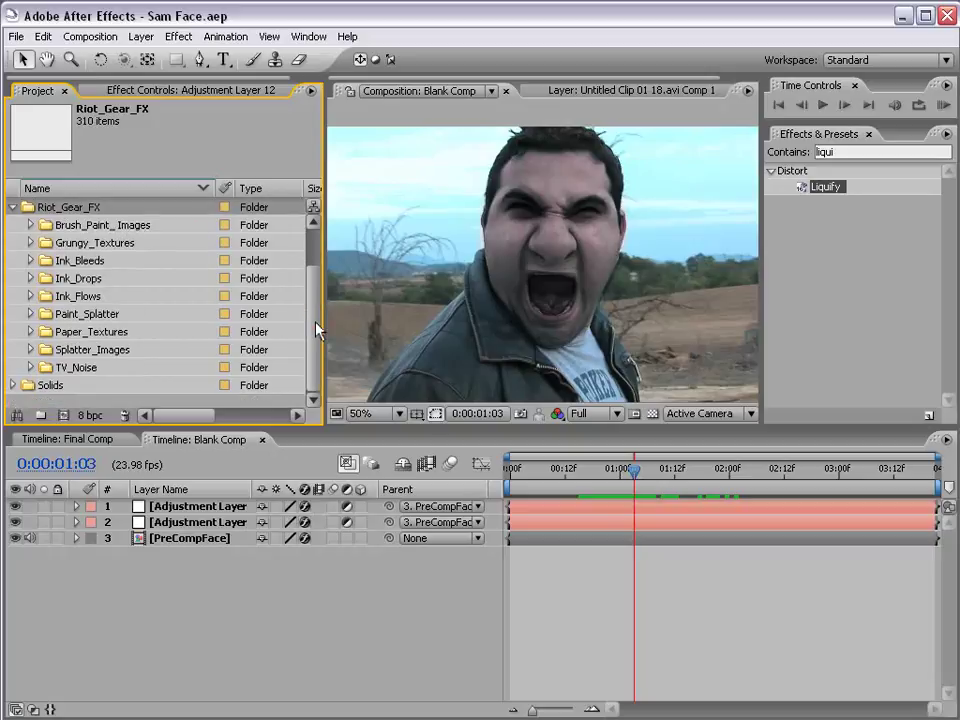
pyautogui.click(29, 242)
pyautogui.click(46, 278)
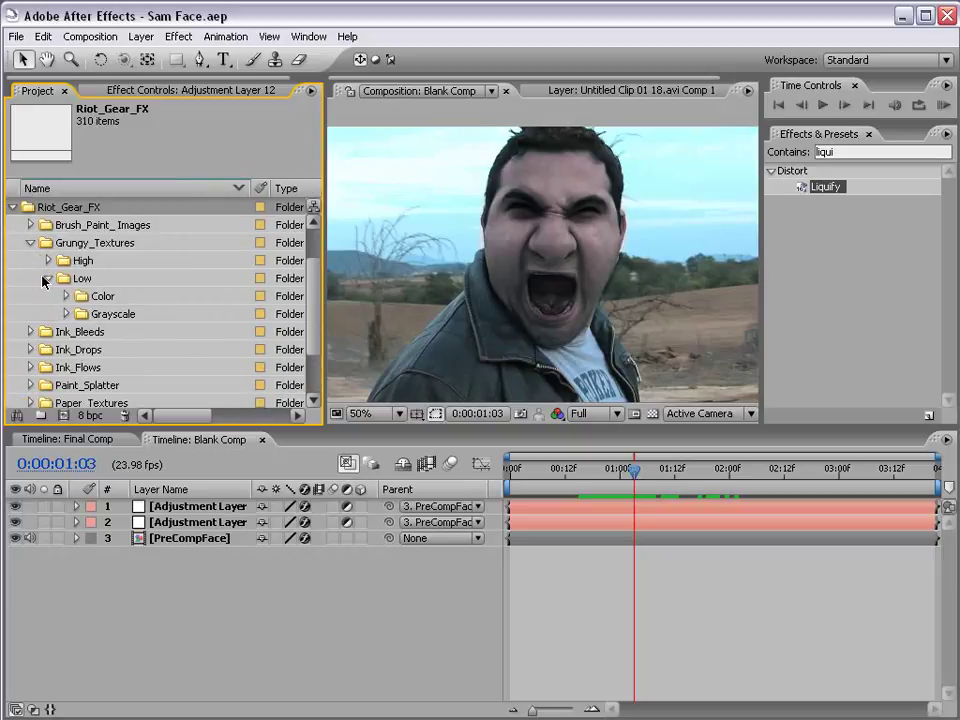
pyautogui.scroll(-2, 95, 310)
pyautogui.click(67, 278)
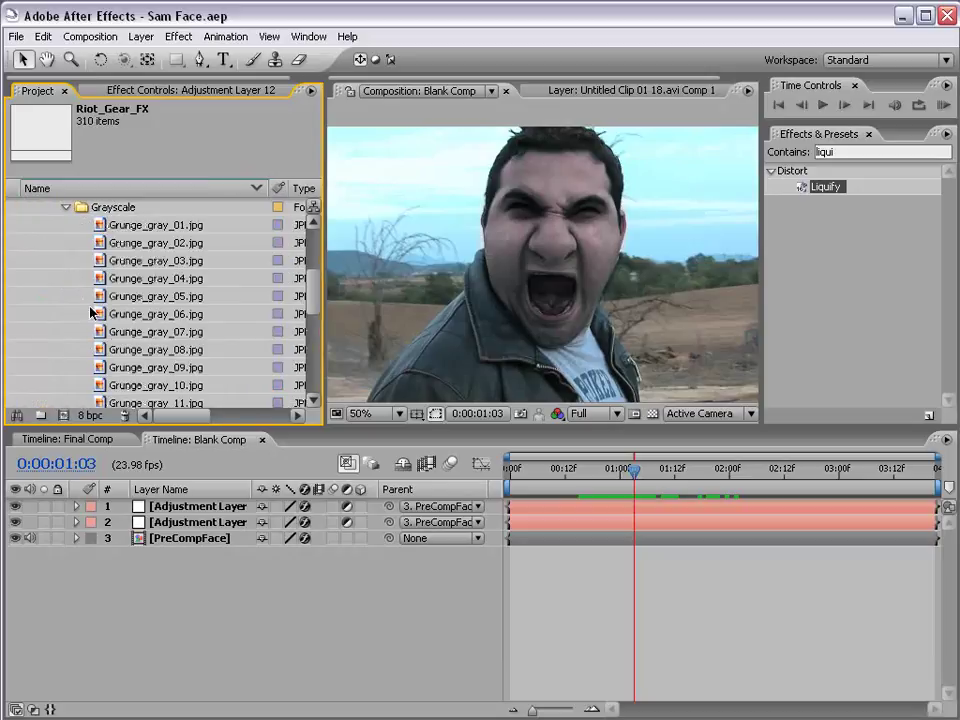
# Step: Examine the Grunge_gray_02.jpg texture enlarged in its own footage view and close it
pyautogui.click(154, 244)
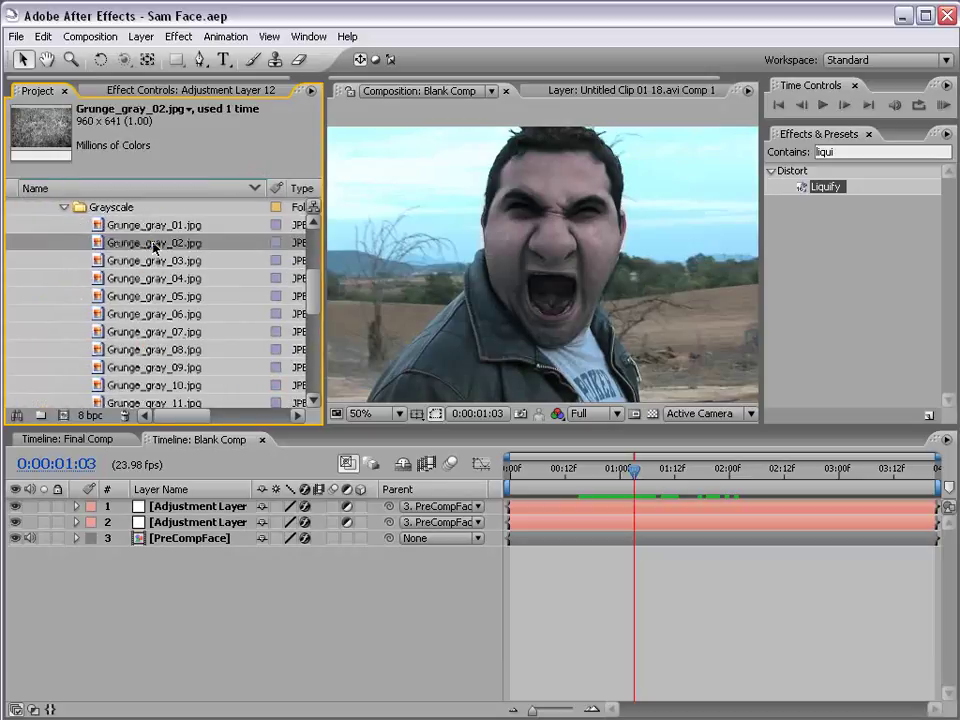
pyautogui.doubleClick(133, 243)
pyautogui.press('`')
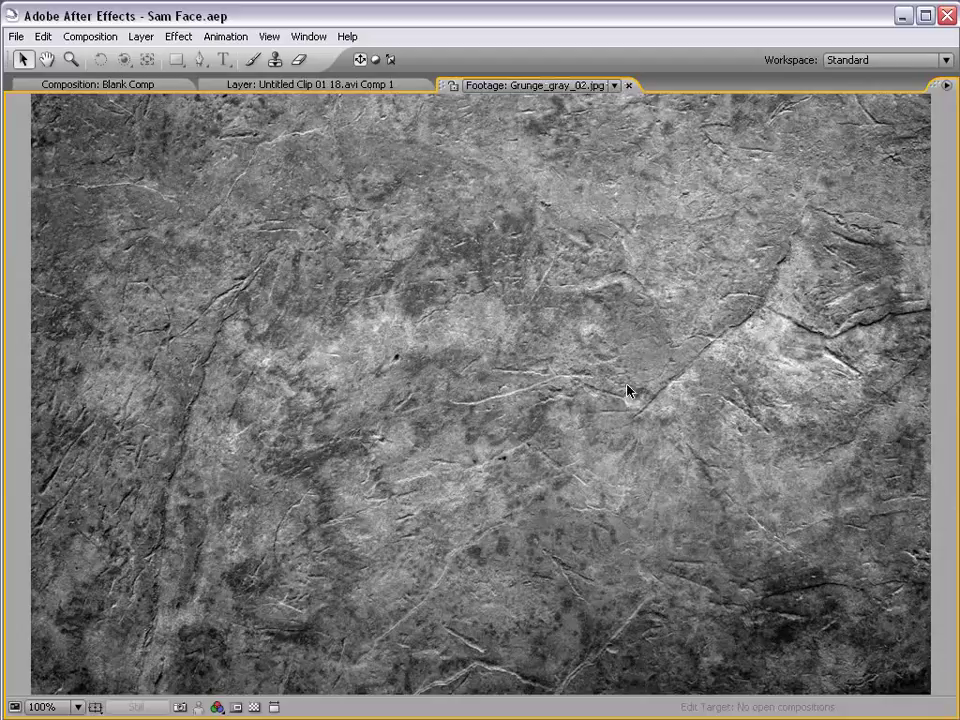
pyautogui.press('`')
pyautogui.hotkey('ctrl', 'w')
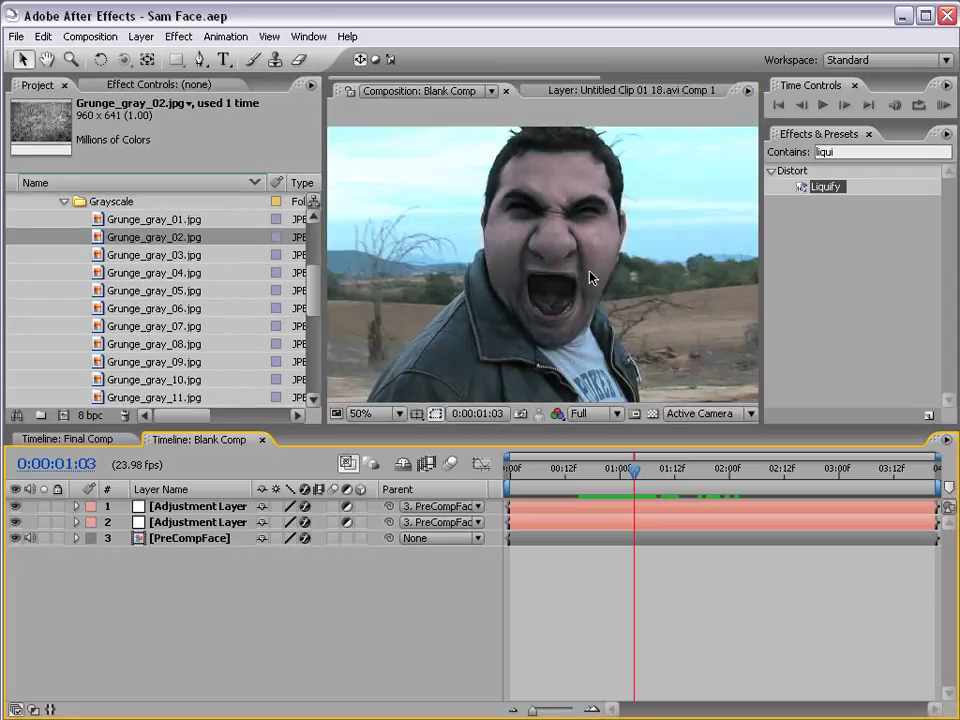
# Step: Add Grunge_gray_02.jpg to Blank Comp as the top layer over the face and set its Opacity to 55%
pyautogui.moveTo(119, 244); pyautogui.dragTo(537, 300)
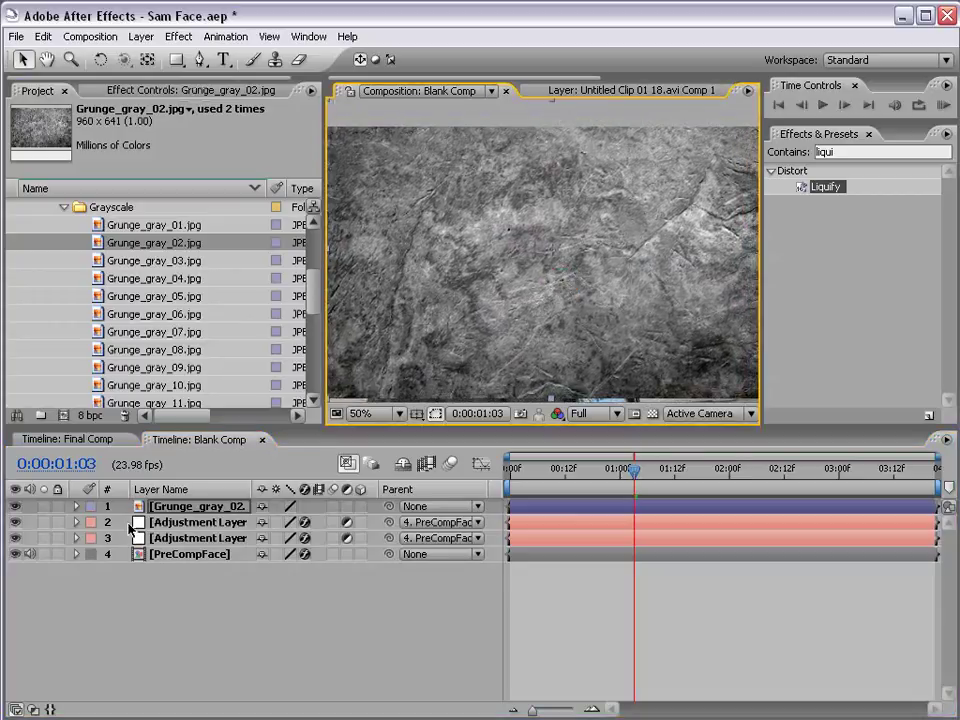
pyautogui.press('t')
pyautogui.moveTo(266, 522); pyautogui.dragTo(222, 522)
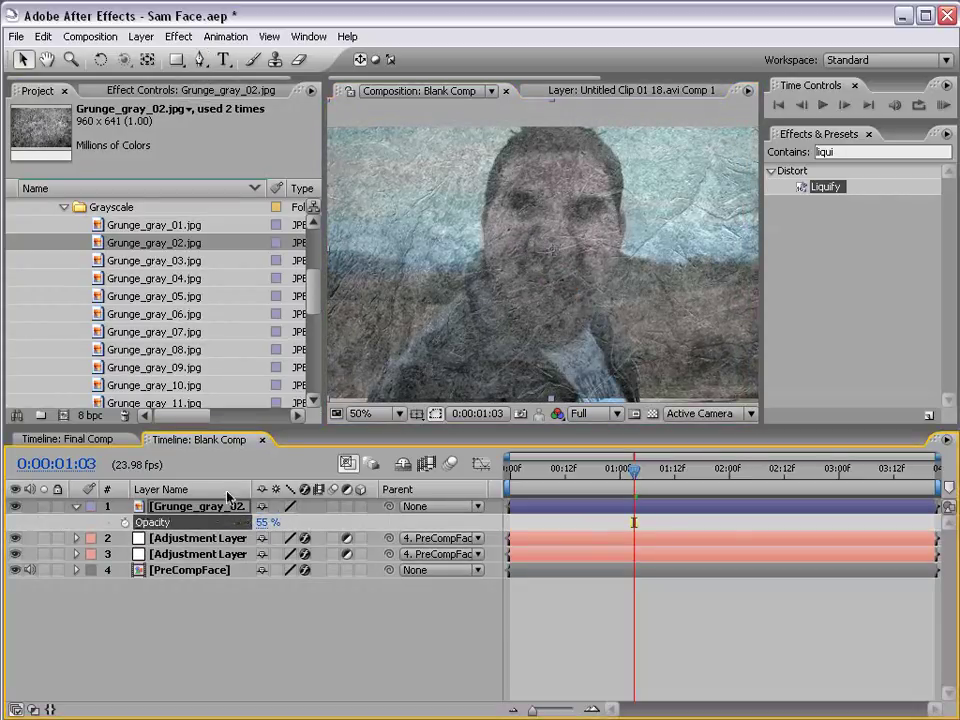
# Step: Set the blending mode of the Grunge_gray_02.jpg layer to Overlay
pyautogui.press('F4')
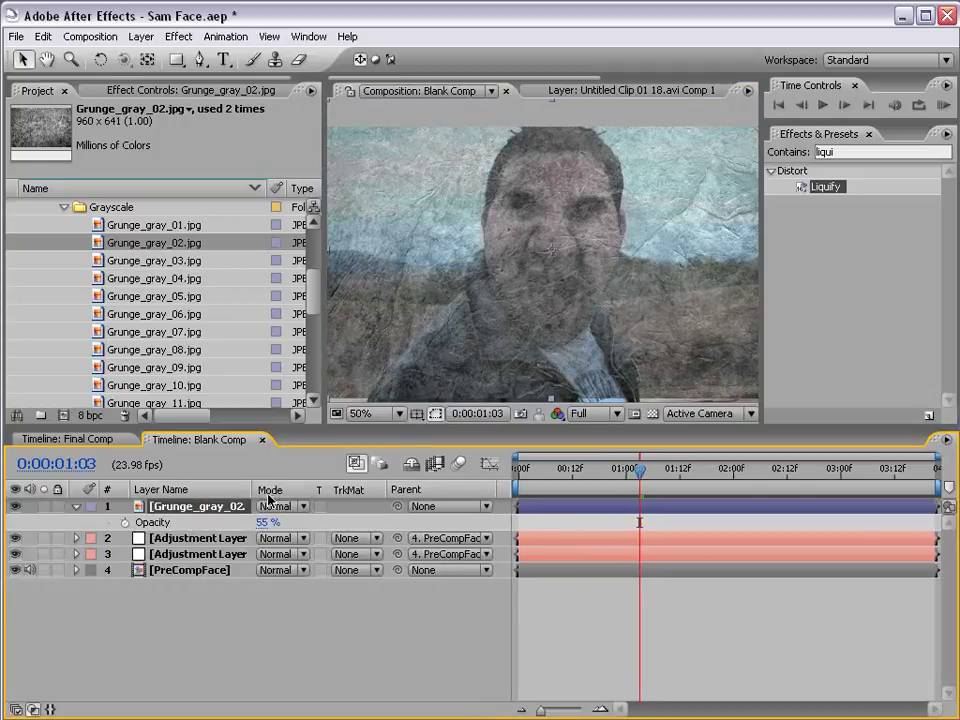
pyautogui.click(291, 507)
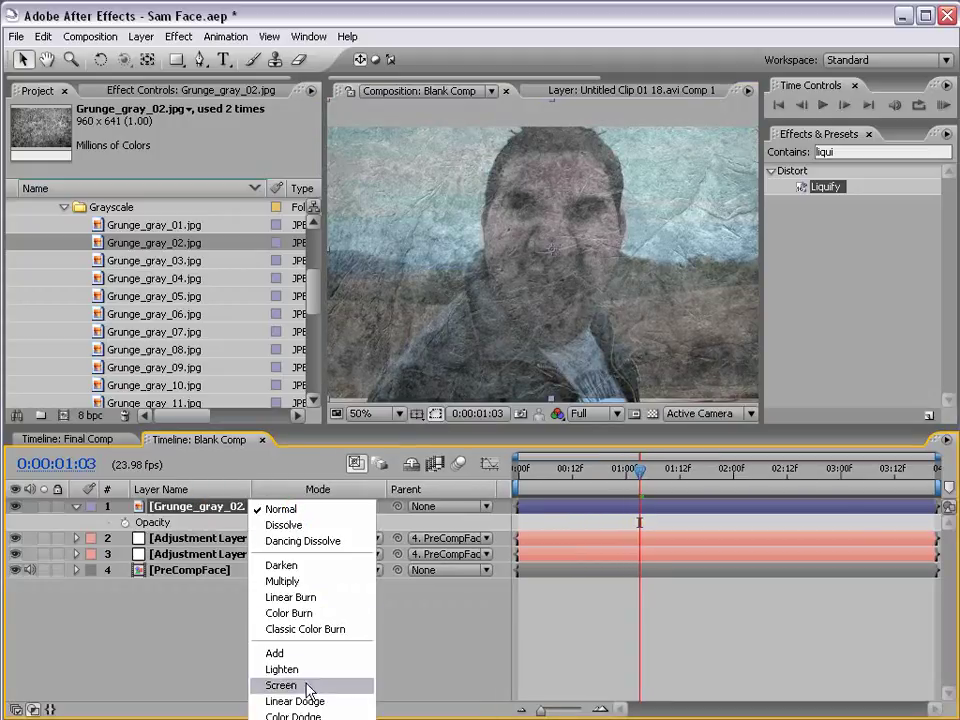
pyautogui.click(400, 443)
pyautogui.moveTo(394, 427); pyautogui.dragTo(410, 462)
pyautogui.click(275, 343)
pyautogui.click(290, 595)
# Step: Rotate and position the grunge texture diagonally so its cracks cover the screaming face
pyautogui.scroll(1, 522, 153)
pyautogui.moveTo(609, 243); pyautogui.dragTo(561, 259)
pyautogui.press('w')
pyautogui.press('v')
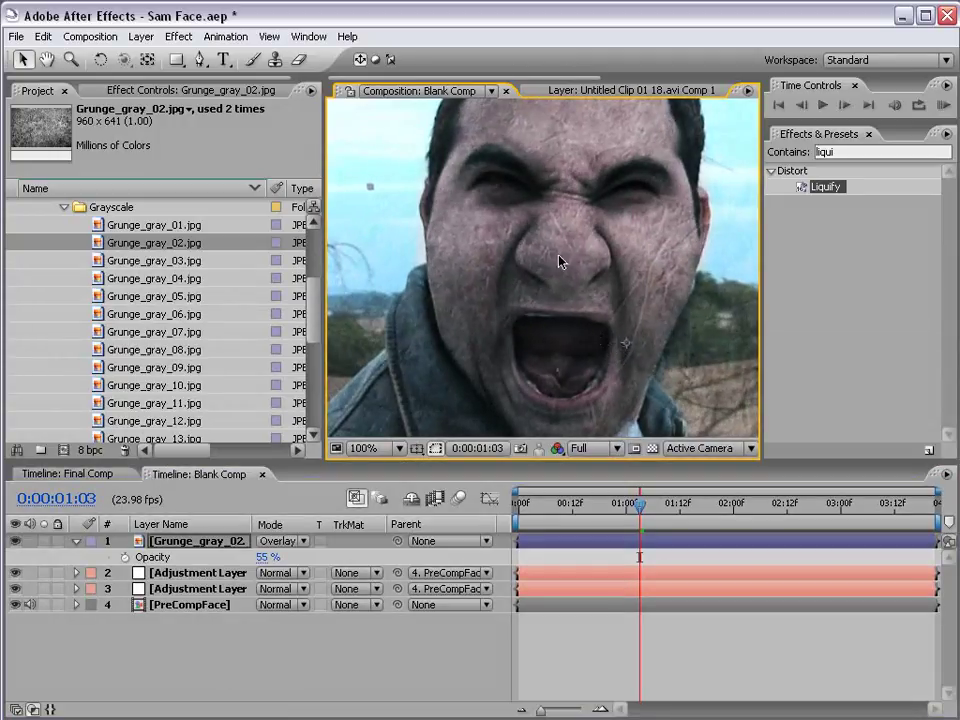
pyautogui.scroll(-1, 568, 222)
pyautogui.press('`')
pyautogui.scroll(1, 598, 255)
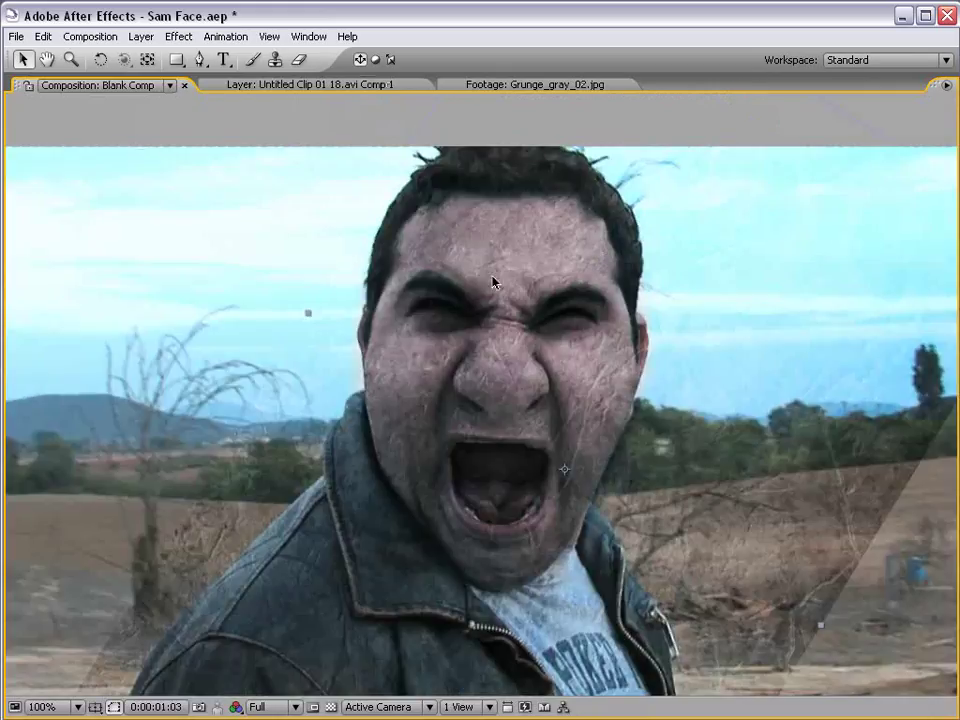
pyautogui.press('`')
pyautogui.scroll(-1, 492, 282)
pyautogui.moveTo(592, 308)
pyautogui.mouseDown()
pyautogui.moveTo(549, 266)
pyautogui.moveTo(596, 303)
pyautogui.mouseUp()
# Step: Draw a closed mask with the Pen tool on the grunge layer, following the face outline from hairline to chin
pyautogui.click(199, 59)
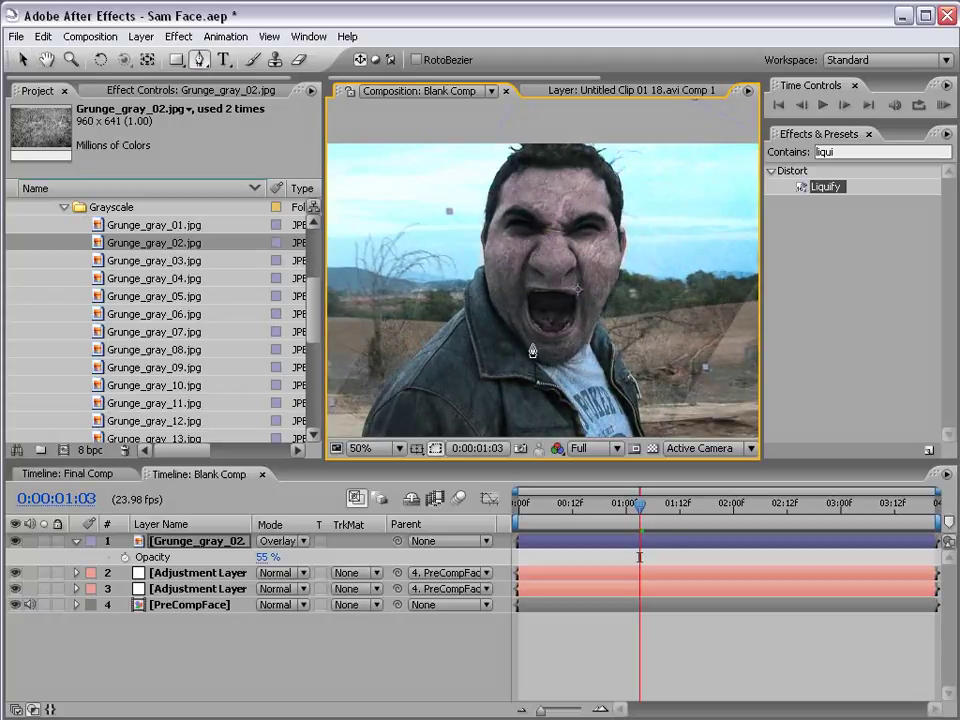
pyautogui.press('`')
pyautogui.scroll(1, 420, 350)
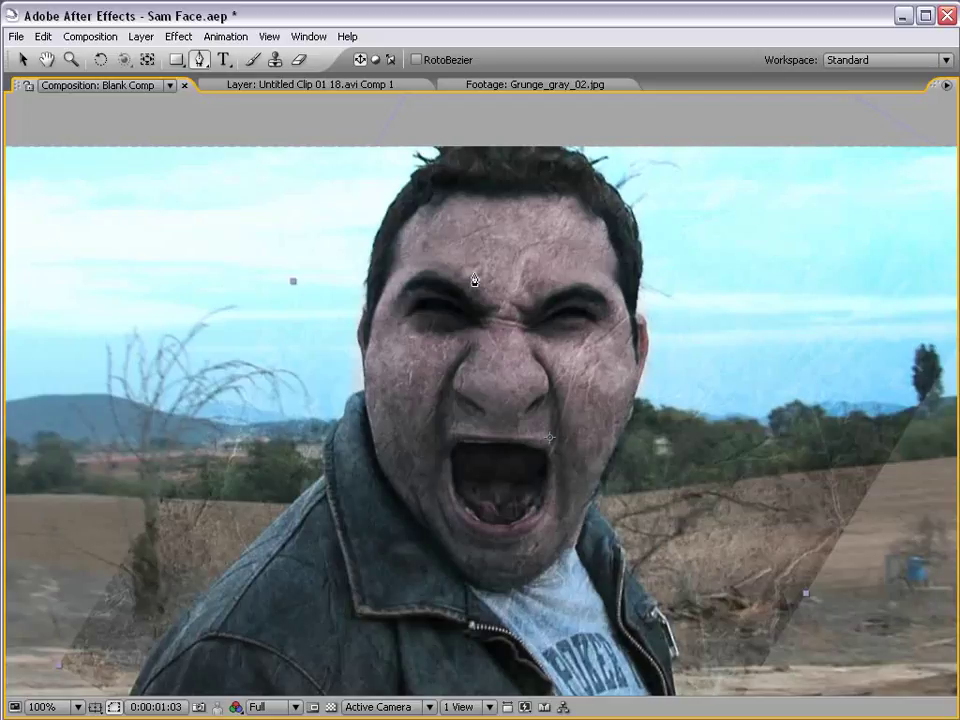
pyautogui.click(443, 192)
pyautogui.click(369, 320)
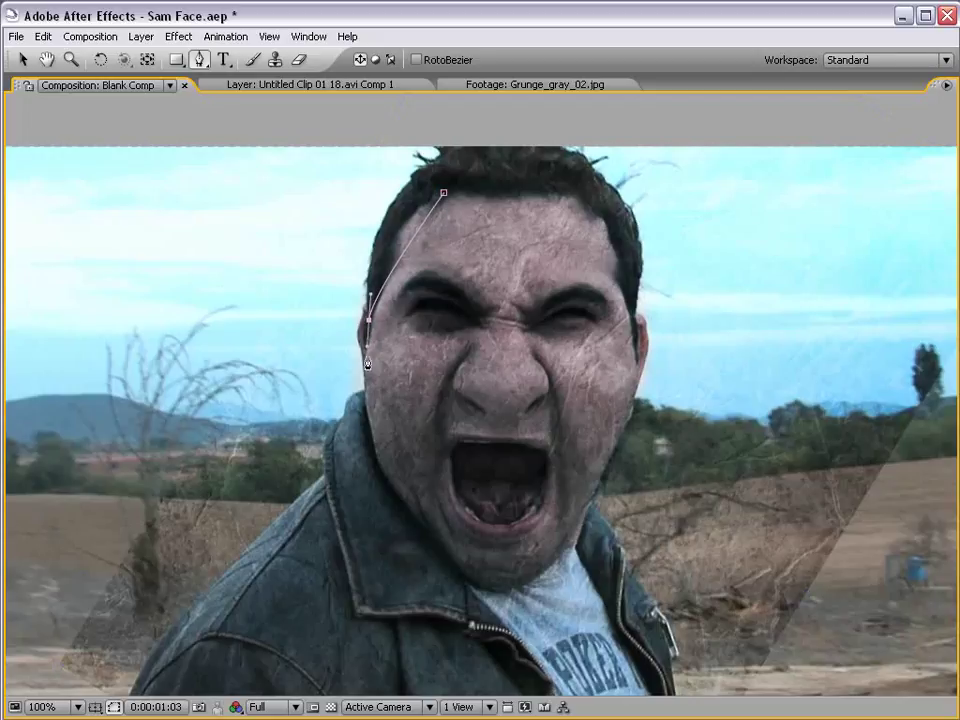
pyautogui.click(373, 458)
pyautogui.click(472, 586)
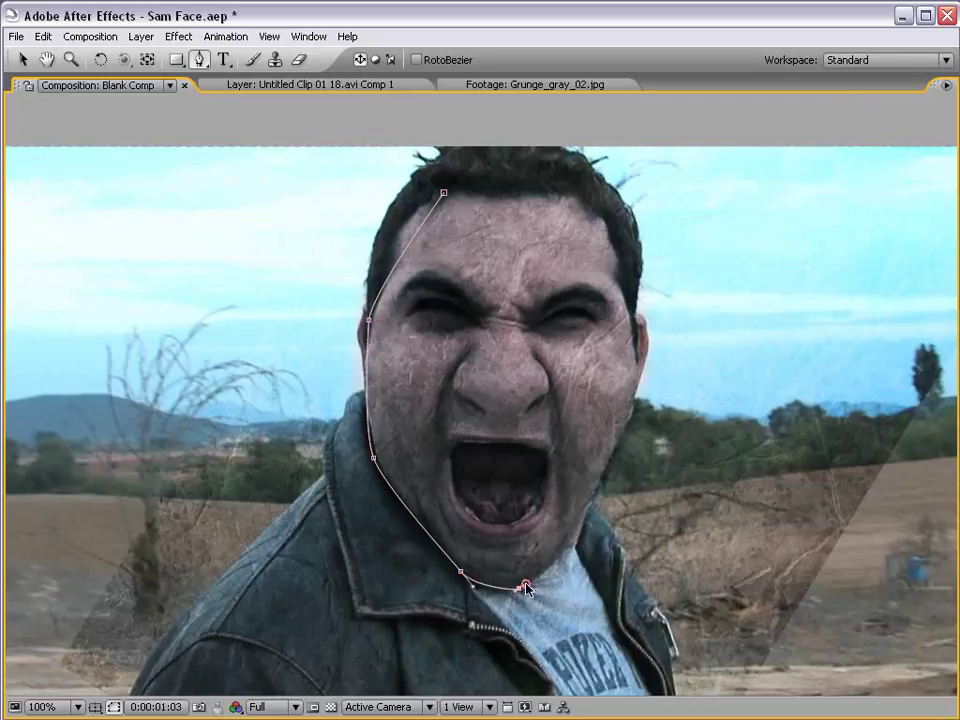
pyautogui.click(519, 588)
pyautogui.click(614, 450)
pyautogui.hotkey('ctrl', 'z')
pyautogui.moveTo(594, 491); pyautogui.dragTo(610, 429)
pyautogui.moveTo(628, 316); pyautogui.dragTo(611, 225)
pyautogui.click(582, 193)
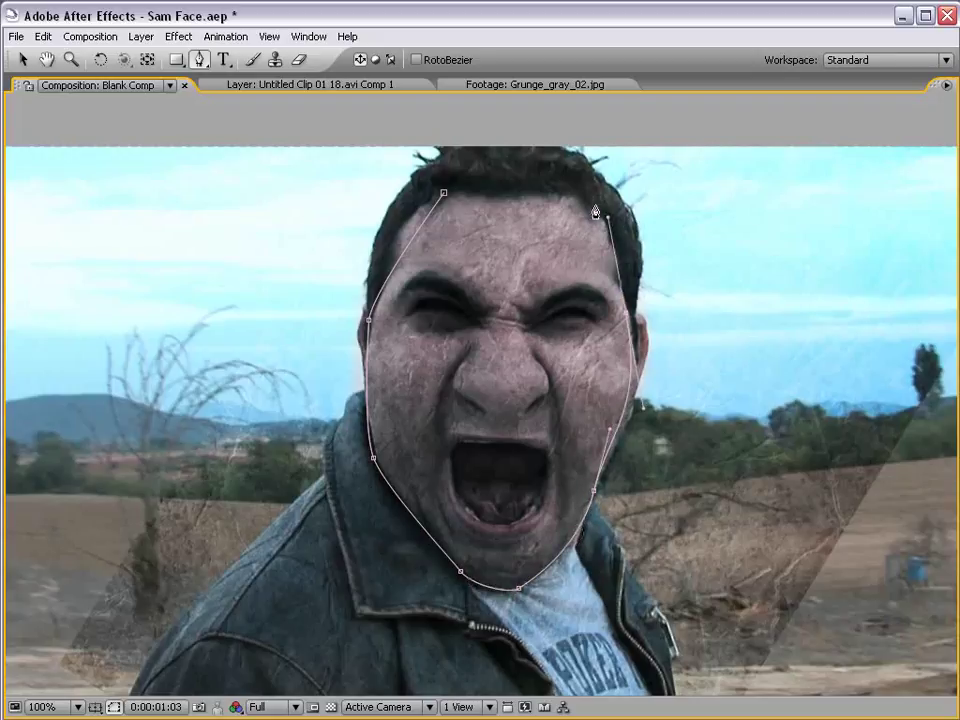
pyautogui.click(443, 192)
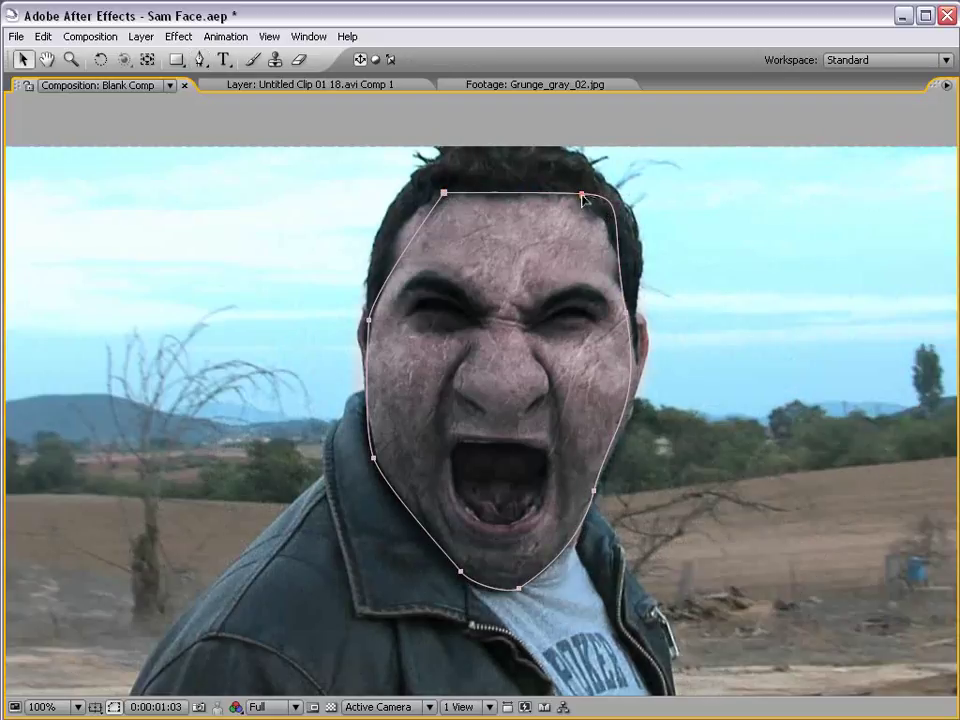
# Step: Draw a second closed mask on the grunge layer, tracing around both eyes and the nose as one shape
pyautogui.click(491, 309)
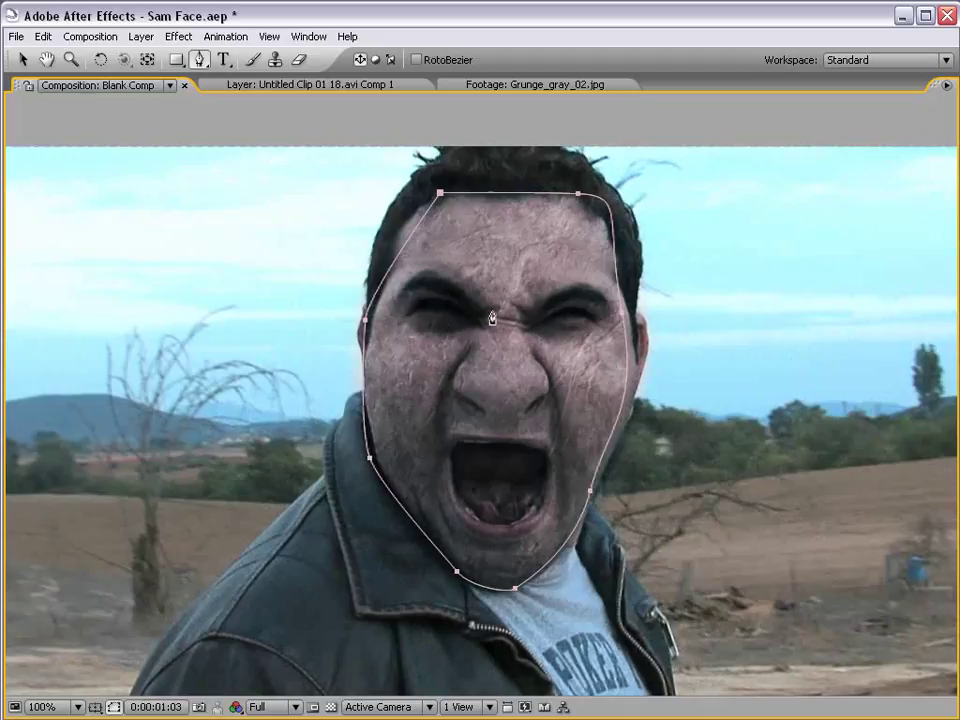
pyautogui.moveTo(429, 275); pyautogui.dragTo(456, 407)
pyautogui.click(409, 316)
pyautogui.click(455, 405)
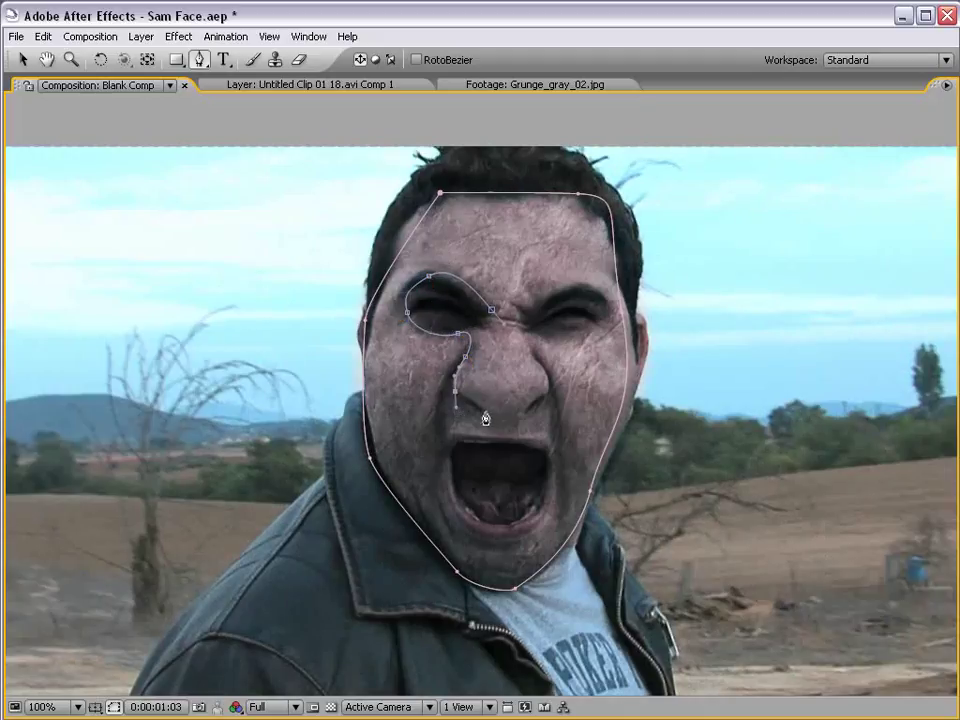
pyautogui.moveTo(551, 378); pyautogui.dragTo(596, 334)
pyautogui.moveTo(542, 289); pyautogui.dragTo(518, 304)
pyautogui.click(493, 313)
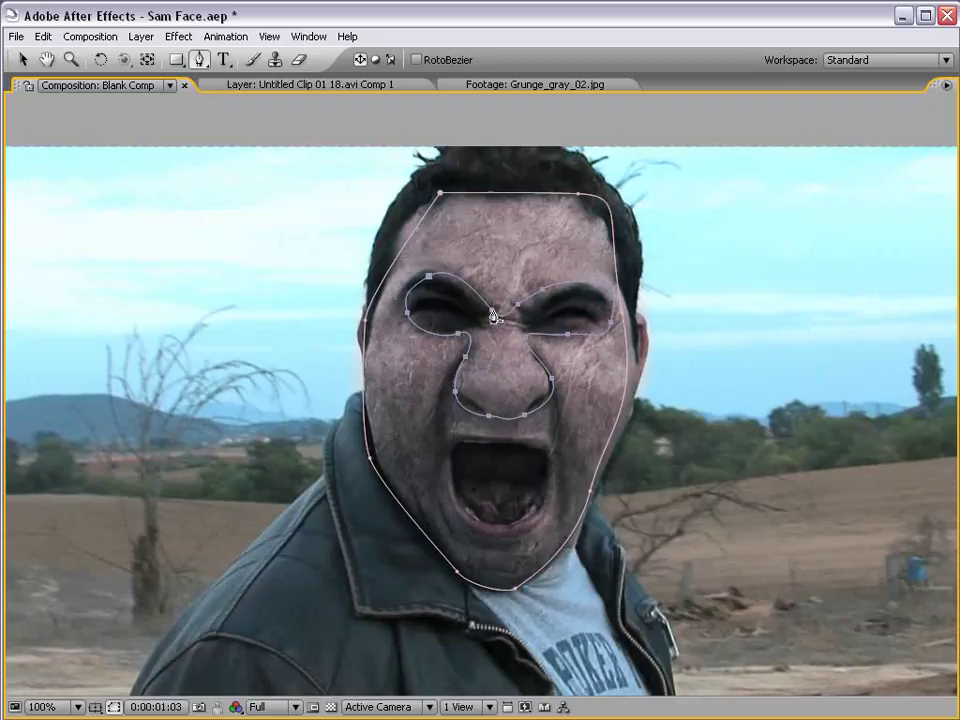
# Step: Draw a third closed mask on the grunge layer around the open mouth
pyautogui.click(462, 440)
pyautogui.moveTo(450, 469); pyautogui.dragTo(540, 436)
pyautogui.moveTo(522, 434); pyautogui.dragTo(520, 434)
pyautogui.click(463, 440)
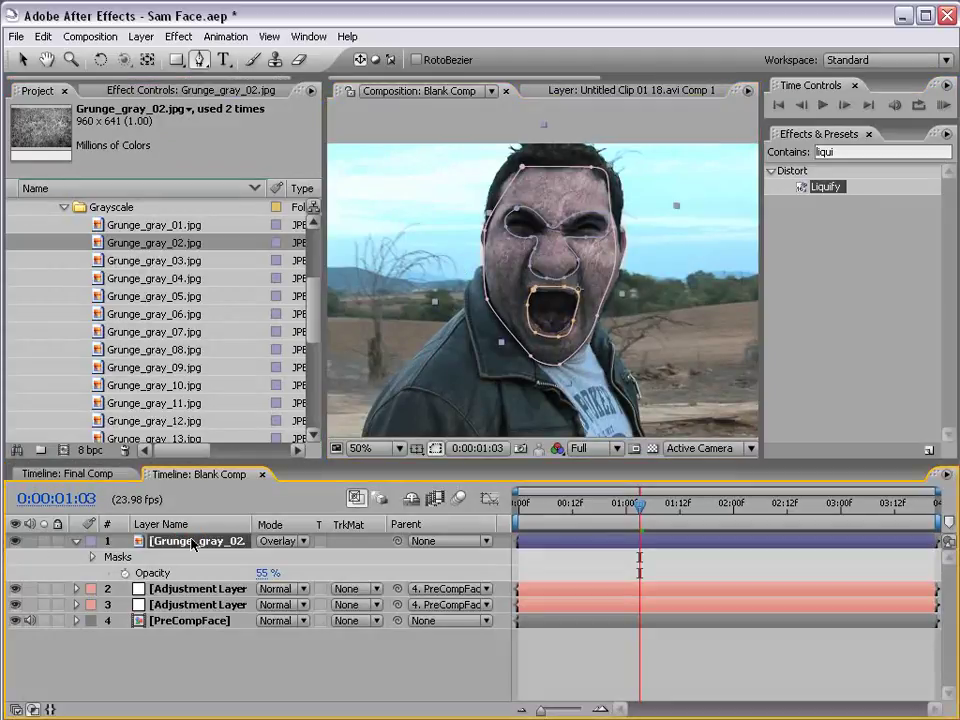
# Step: Set the eyes-and-nose mask and the mouth mask on the grunge layer to Subtract mode
pyautogui.press('m')
pyautogui.press('m')
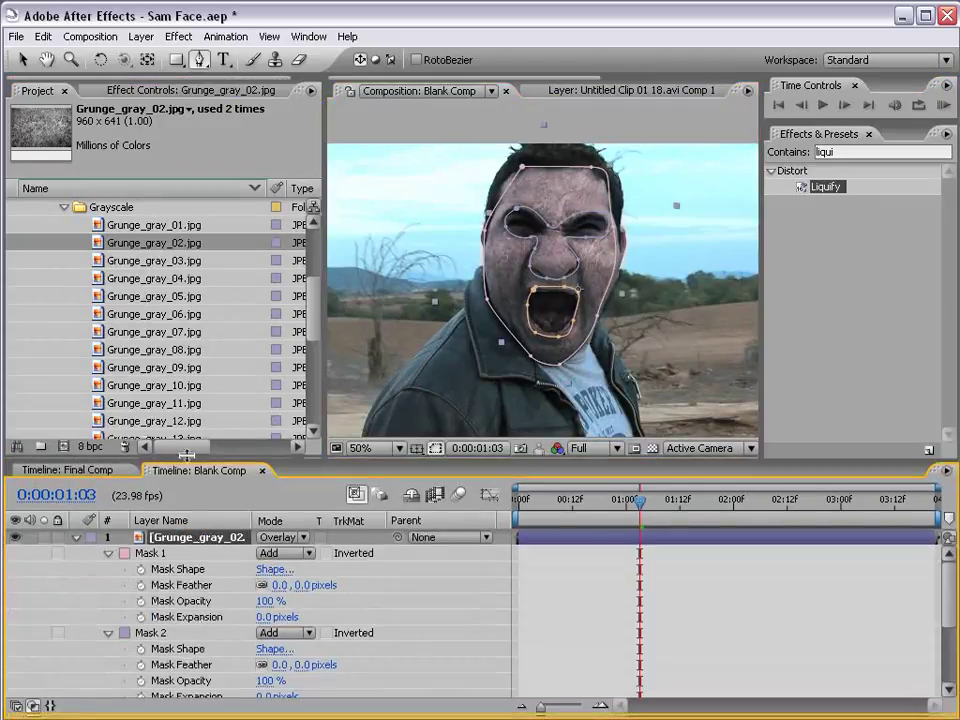
pyautogui.moveTo(189, 457); pyautogui.dragTo(189, 369)
pyautogui.scroll(-1, 205, 617)
pyautogui.click(154, 520)
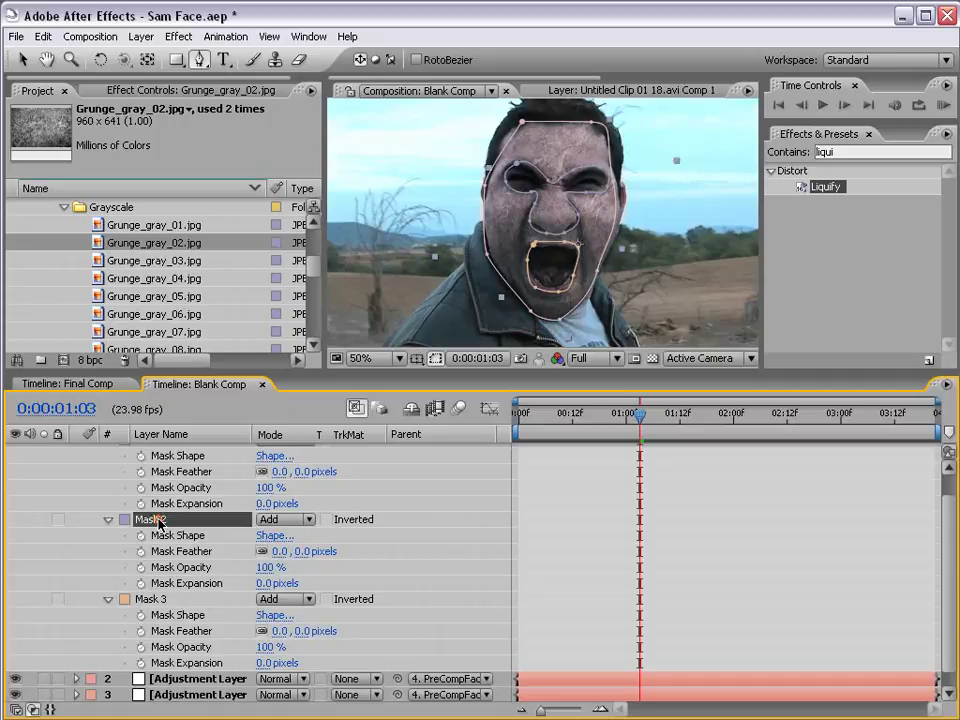
pyautogui.click(291, 524)
pyautogui.click(291, 534)
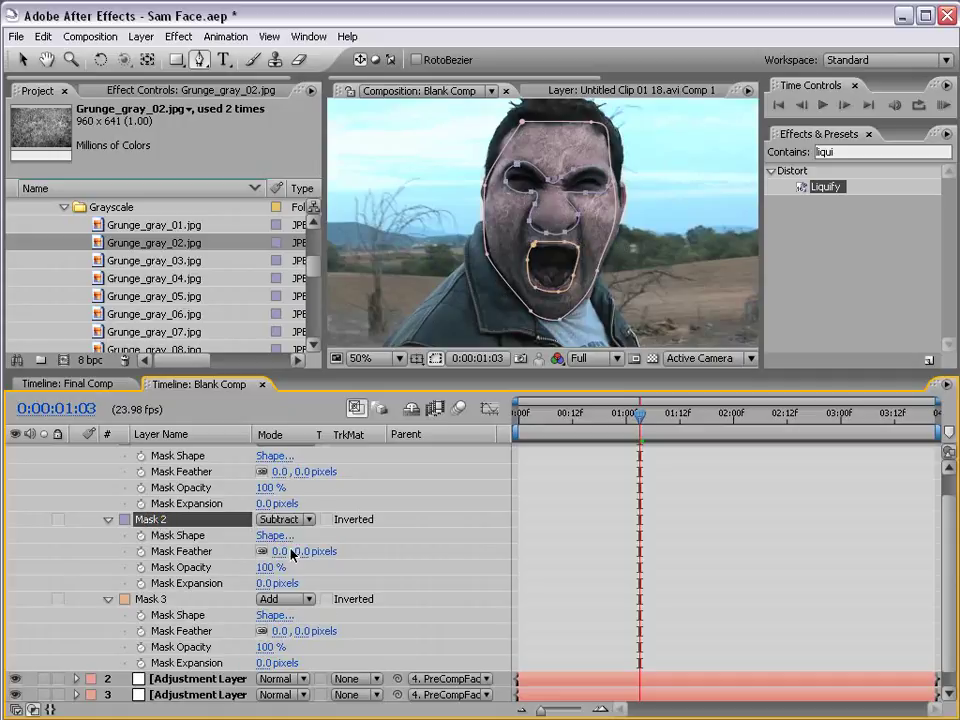
pyautogui.click(287, 601)
pyautogui.click(291, 613)
pyautogui.scroll(2, 163, 474)
pyautogui.click(557, 486)
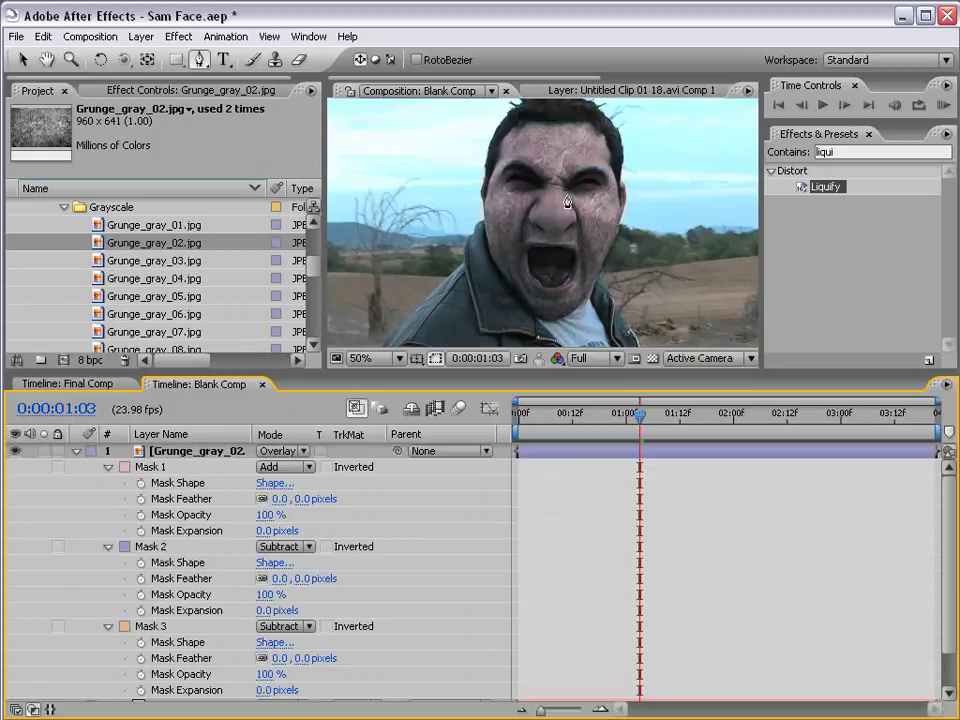
# Step: Solo the grunge layer to feather Mask 2 by 20, Mask 3 by 16 and Mask 1 by 13 pixels, then unsolo and save
pyautogui.click(43, 451)
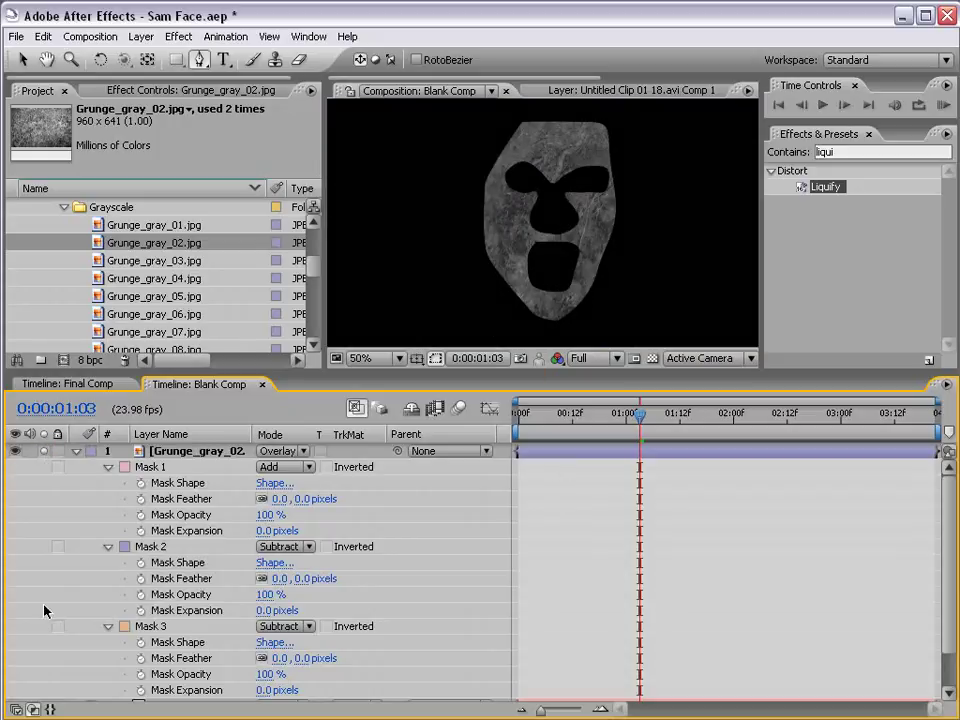
pyautogui.moveTo(308, 587); pyautogui.dragTo(328, 587)
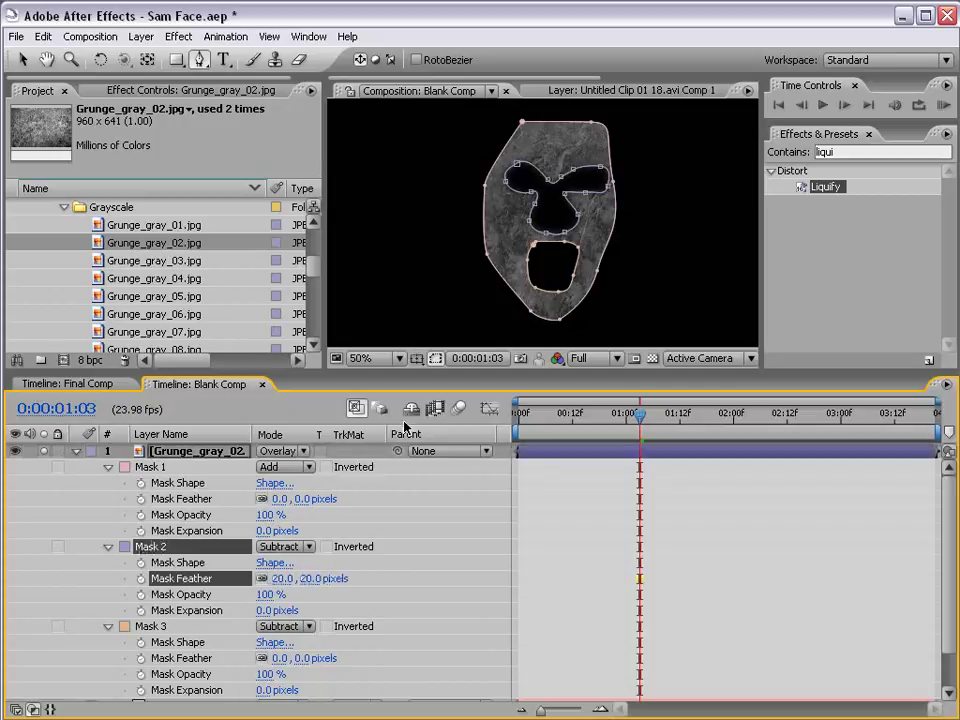
pyautogui.moveTo(306, 658); pyautogui.dragTo(312, 655)
pyautogui.moveTo(305, 498); pyautogui.dragTo(318, 498)
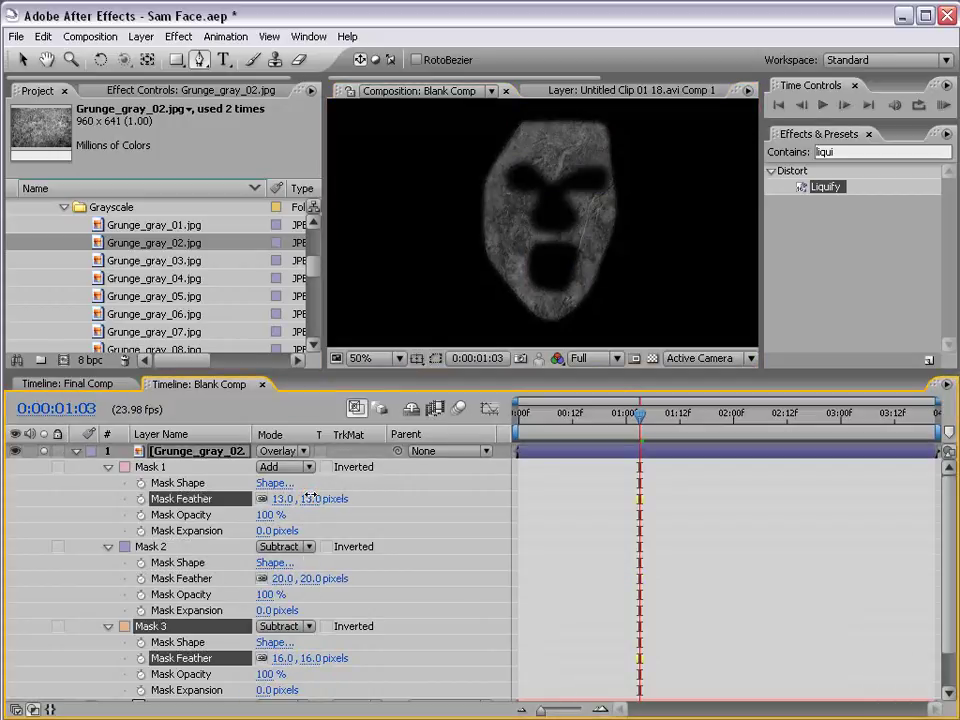
pyautogui.click(465, 497)
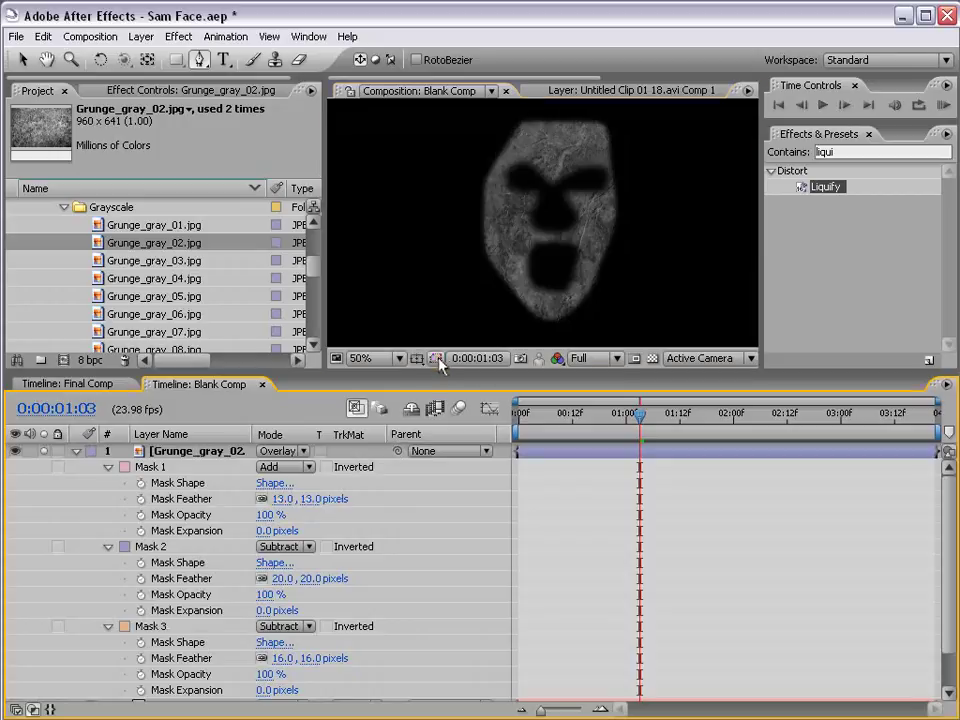
pyautogui.click(45, 451)
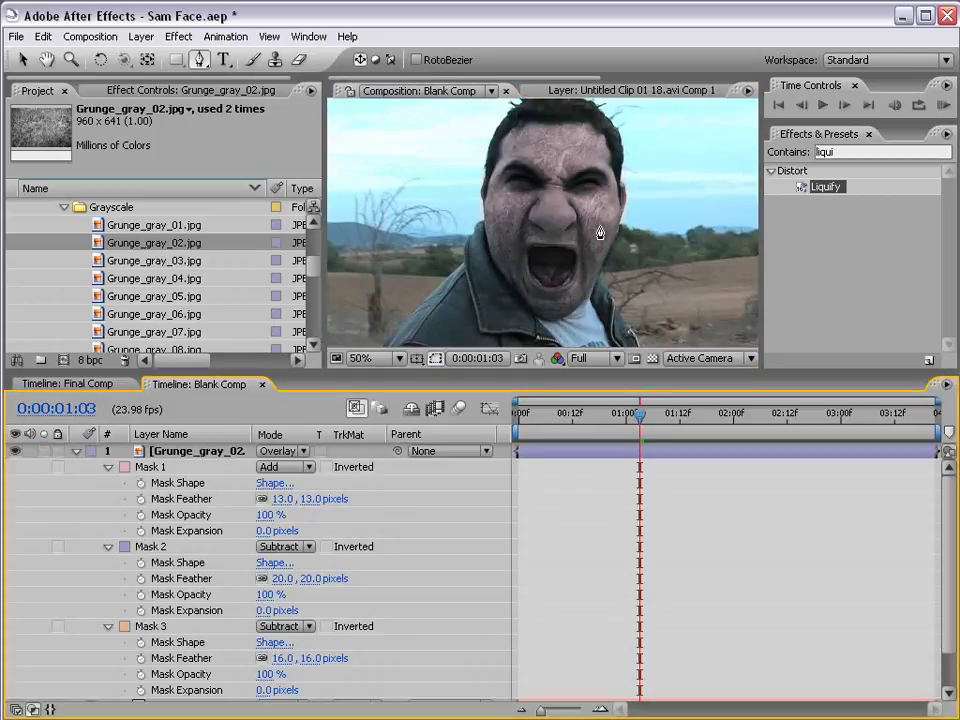
pyautogui.hotkey('ctrl', 's')
pyautogui.moveTo(533, 225); pyautogui.dragTo(532, 230)
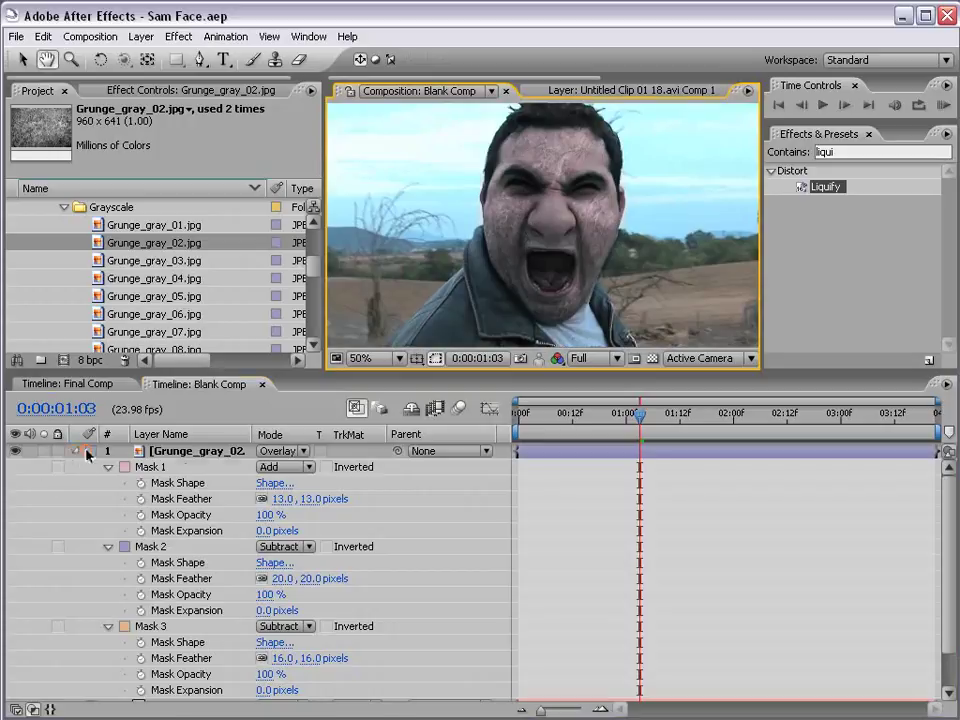
# Step: Set the grunge layer's opacity to 50% and parent the layer to PreCompFace
pyautogui.press('t')
pyautogui.click(258, 466)
pyautogui.write('5')
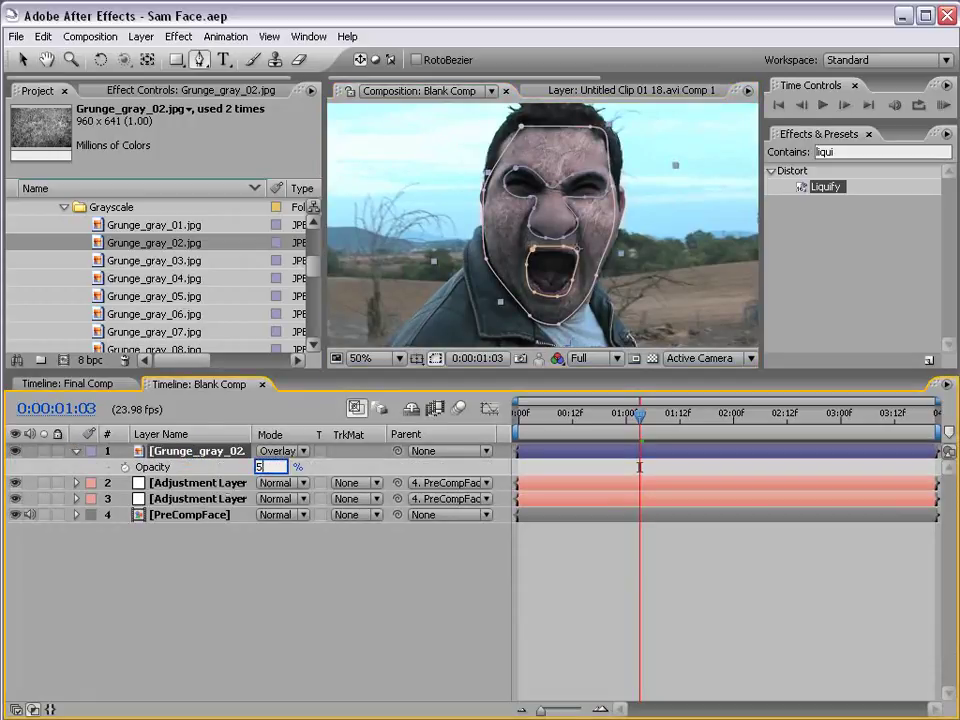
pyautogui.write('0')
pyautogui.press('Return')
pyautogui.click(612, 579)
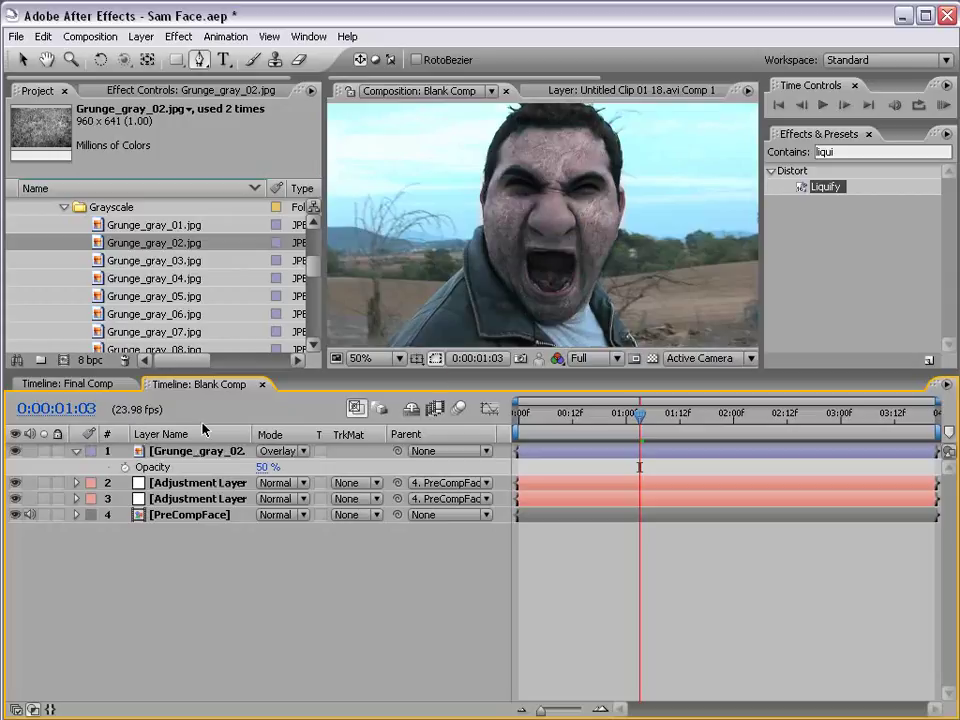
pyautogui.moveTo(399, 456); pyautogui.dragTo(170, 515)
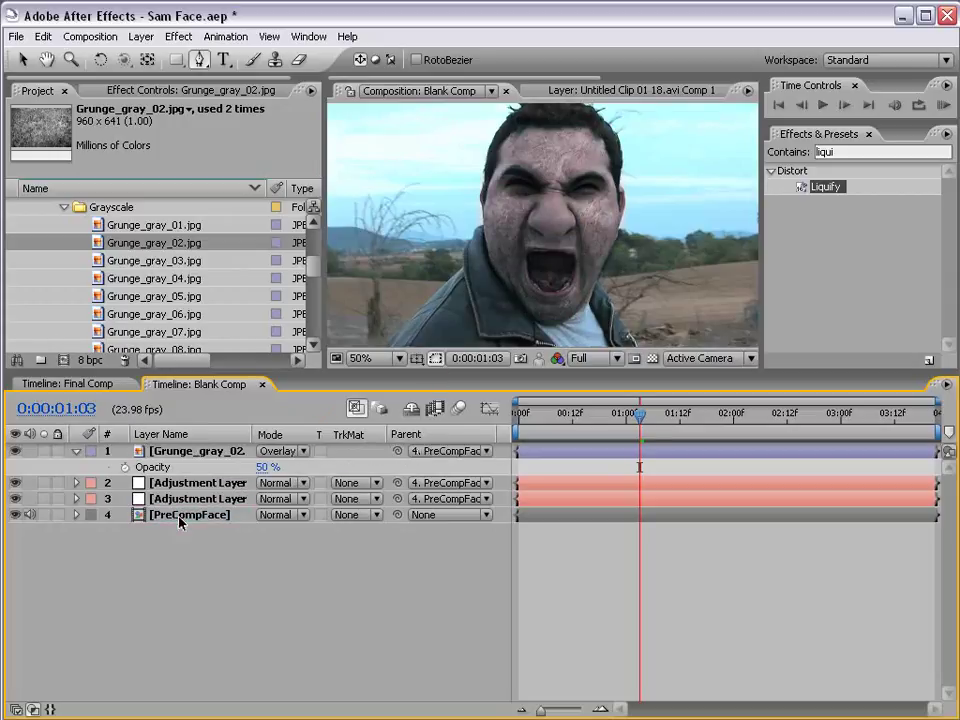
# Step: Link the grunge layer's opacity by expression to PreCompFace's Liquify Distortion Percentage divided by 2, and scrub through the clip to check it
pyautogui.click(193, 452)
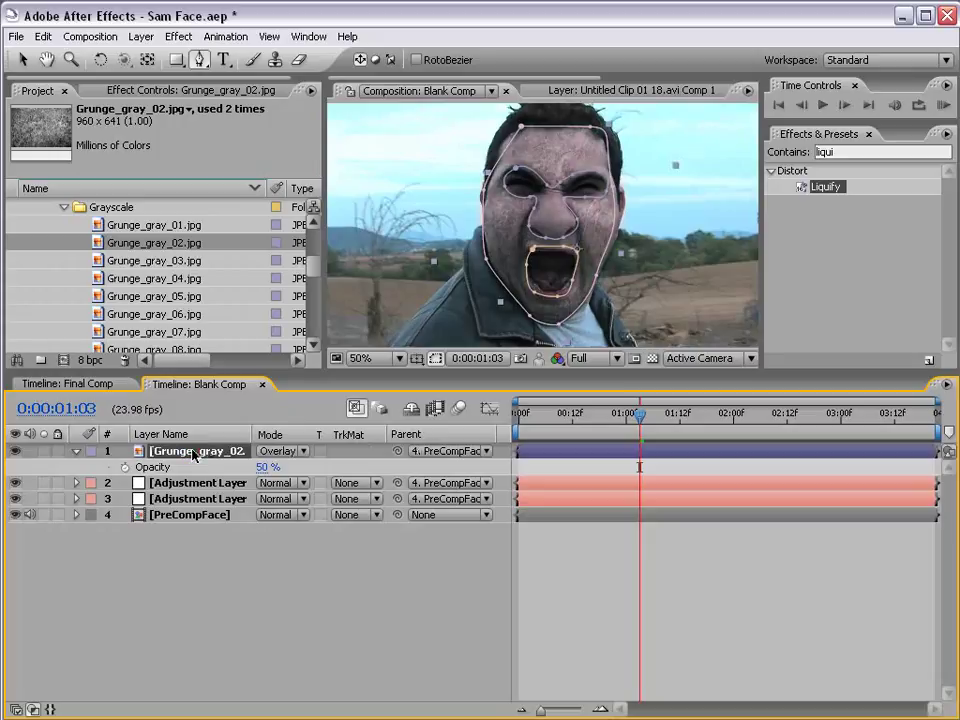
pyautogui.click(193, 514)
pyautogui.press('u')
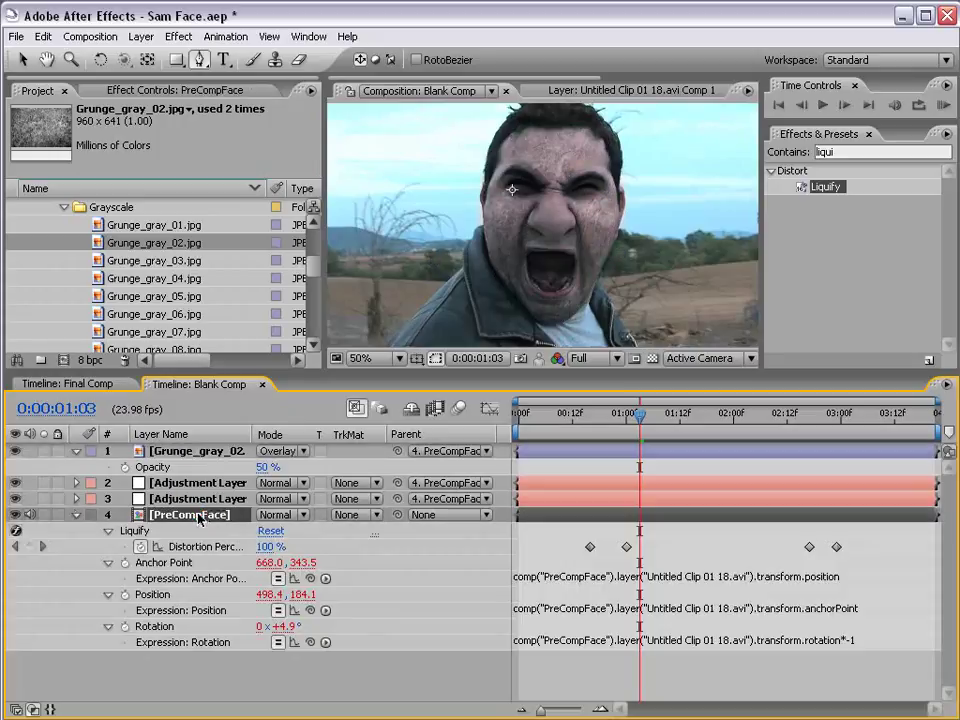
pyautogui.keyDown('alt'); pyautogui.click(125, 467); pyautogui.keyUp('alt')
pyautogui.moveTo(310, 483)
pyautogui.mouseDown()
pyautogui.moveTo(221, 521)
pyautogui.moveTo(203, 566)
pyautogui.mouseUp()
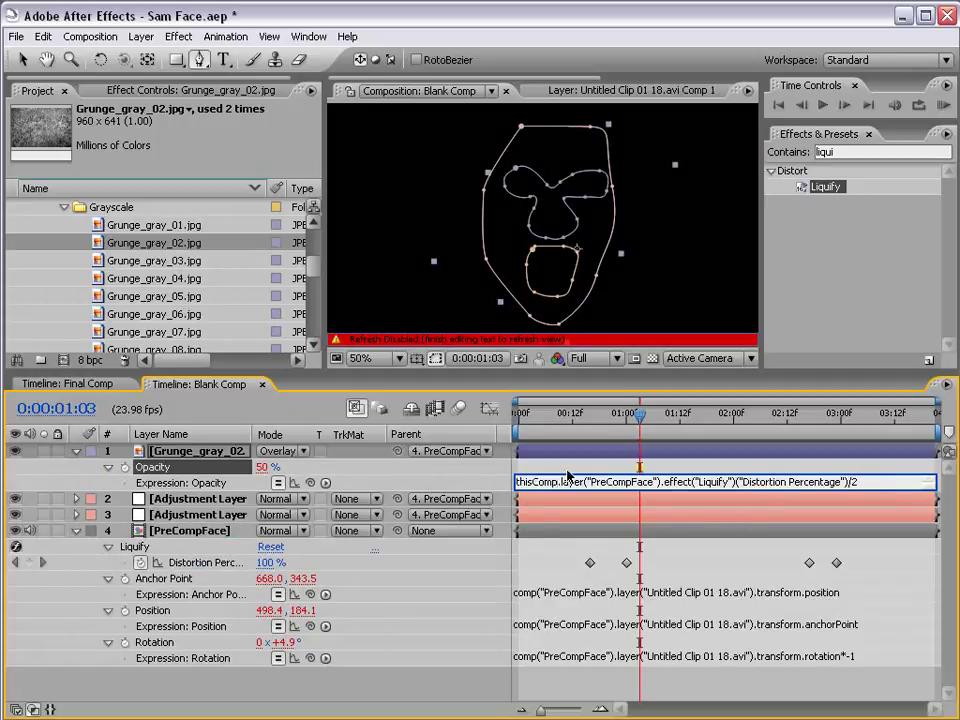
pyautogui.click(541, 463)
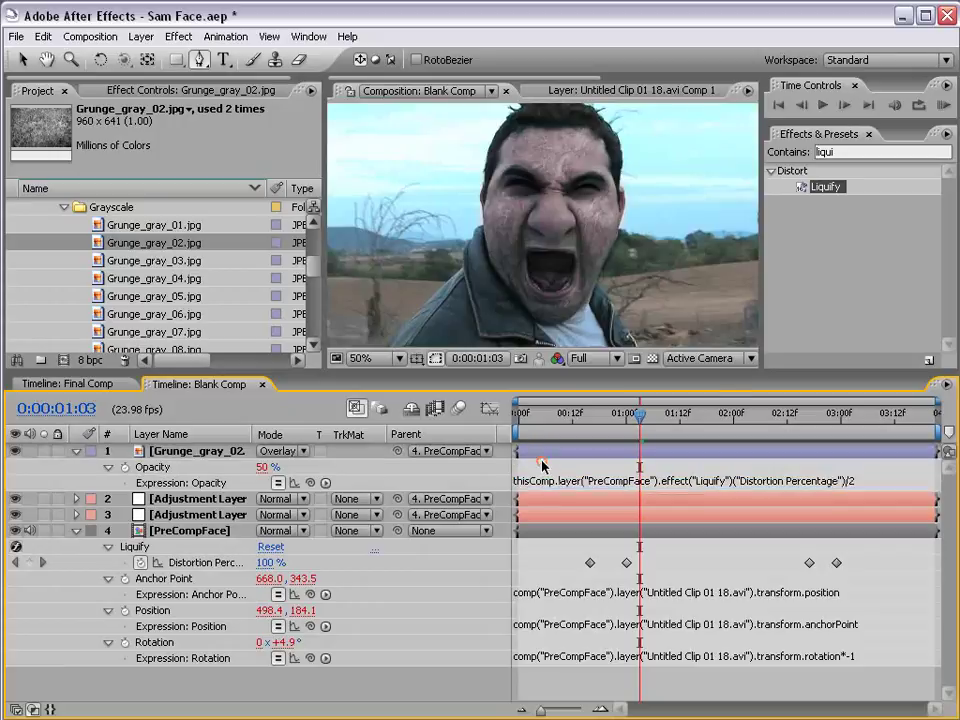
pyautogui.moveTo(598, 437); pyautogui.dragTo(836, 443)
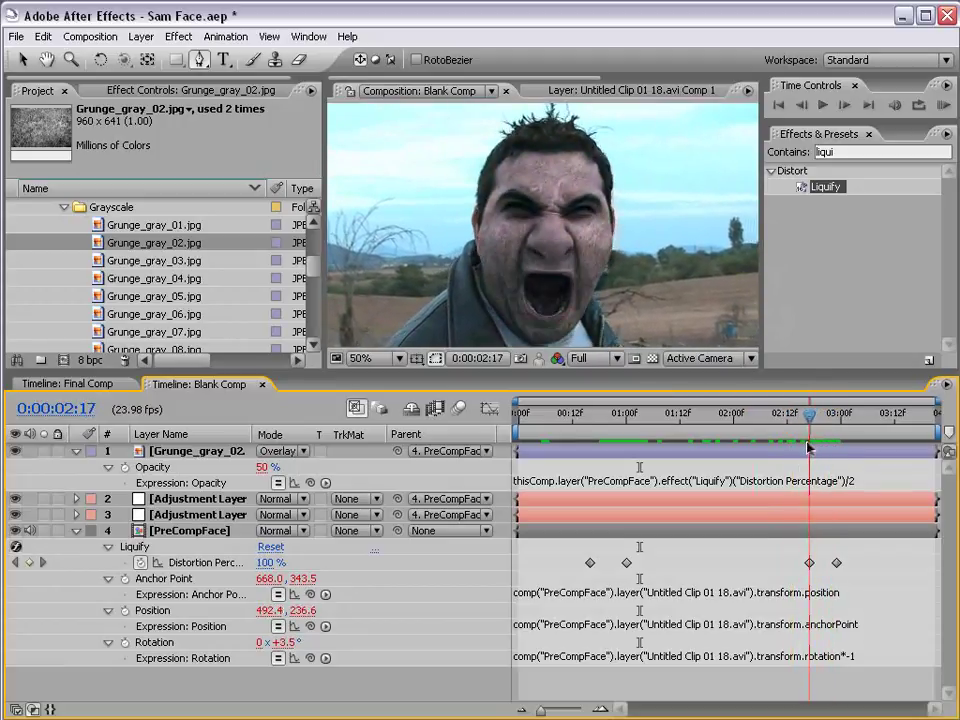
pyautogui.moveTo(808, 447); pyautogui.dragTo(801, 447)
# Step: Collapse the PreCompFace properties and add a new adjustment layer above all layers in Blank Comp
pyautogui.click(76, 530)
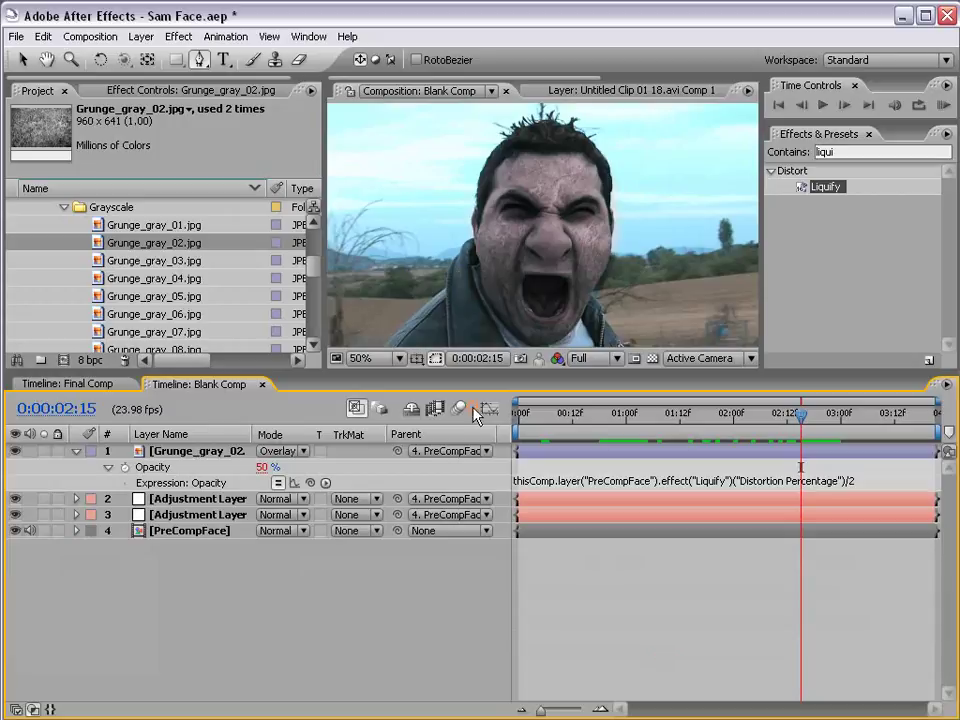
pyautogui.press(',')
pyautogui.moveTo(472, 260); pyautogui.dragTo(434, 220)
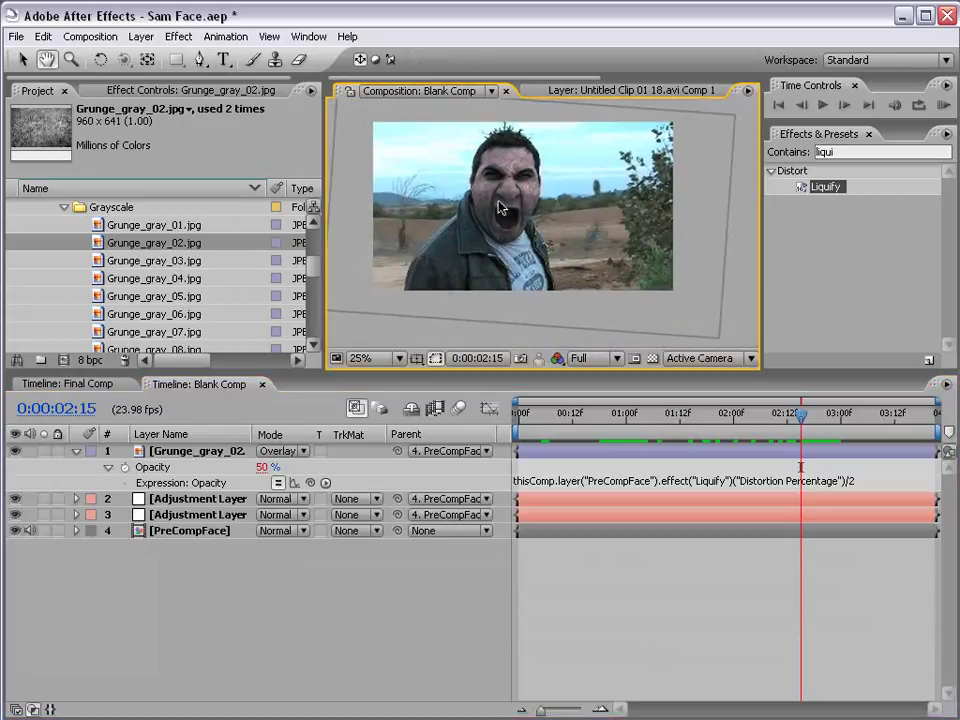
pyautogui.moveTo(528, 247); pyautogui.dragTo(542, 274)
pyautogui.click(141, 36)
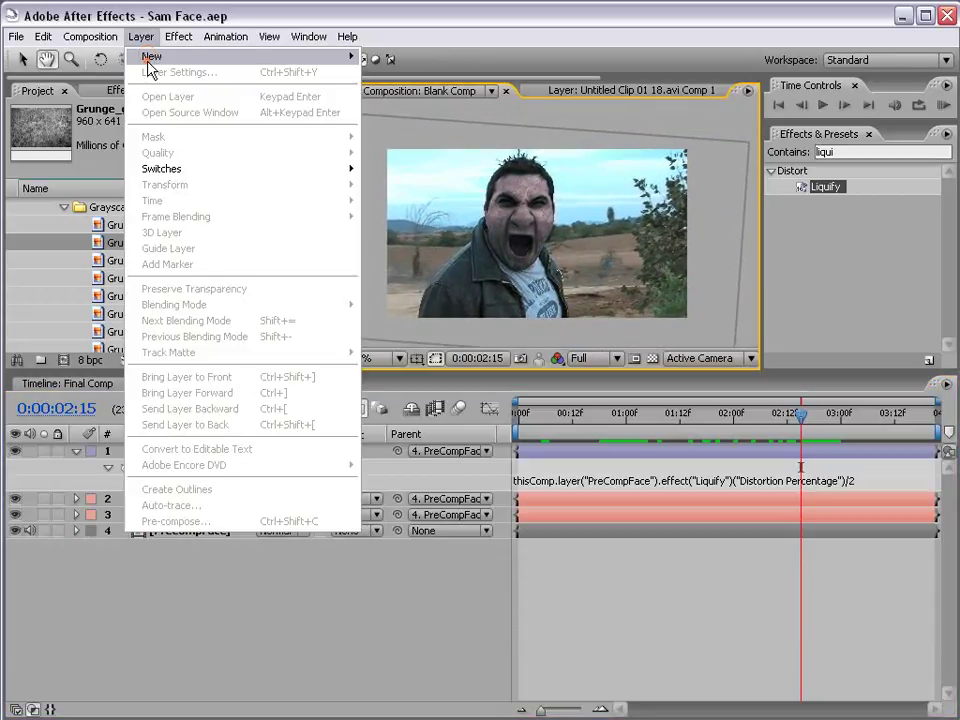
pyautogui.moveTo(340, 56)
pyautogui.click(405, 136)
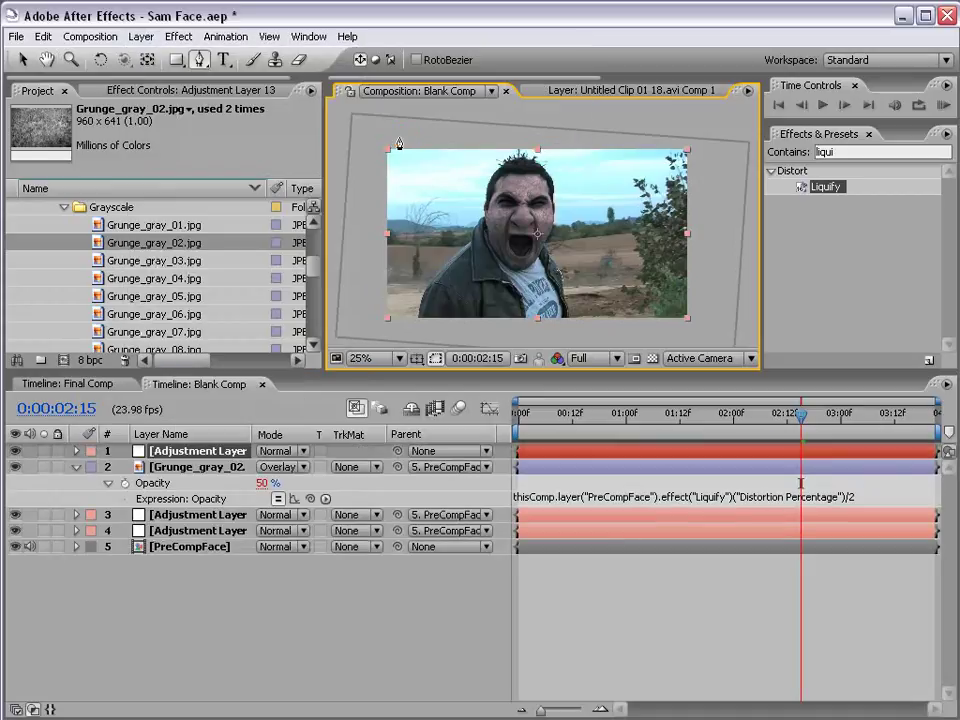
pyautogui.click(179, 37)
pyautogui.moveTo(214, 222)
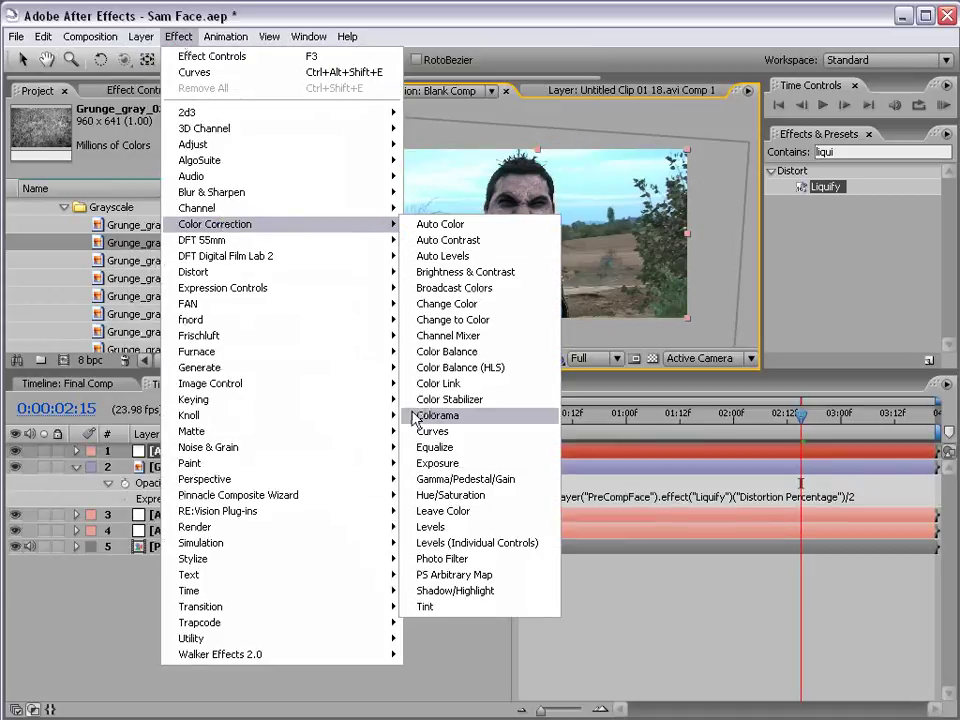
pyautogui.click(424, 432)
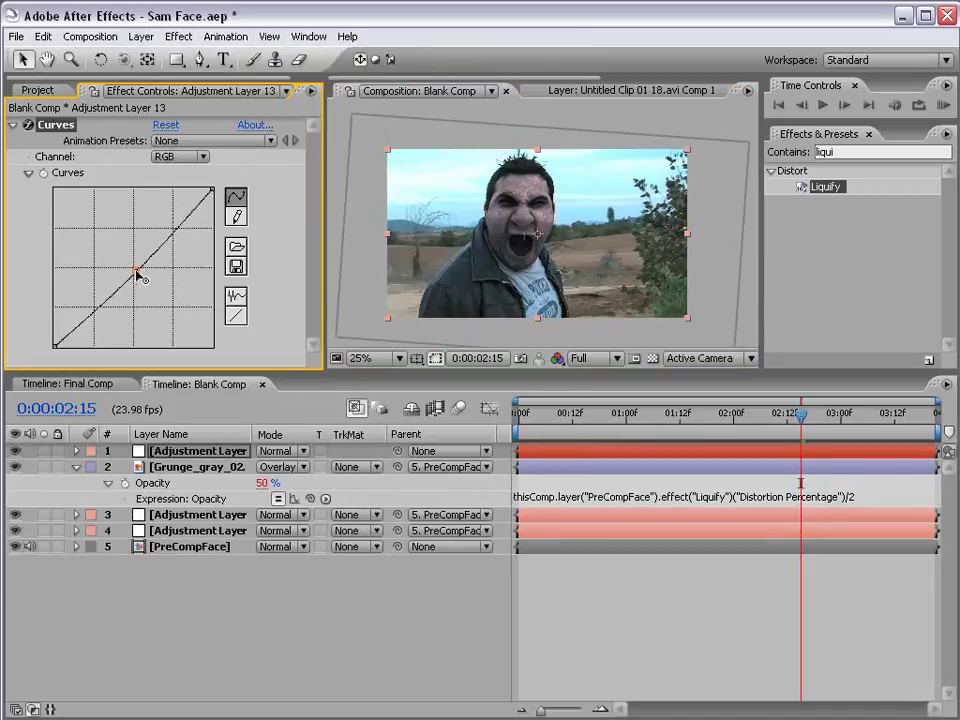
pyautogui.moveTo(137, 270); pyautogui.dragTo(143, 274)
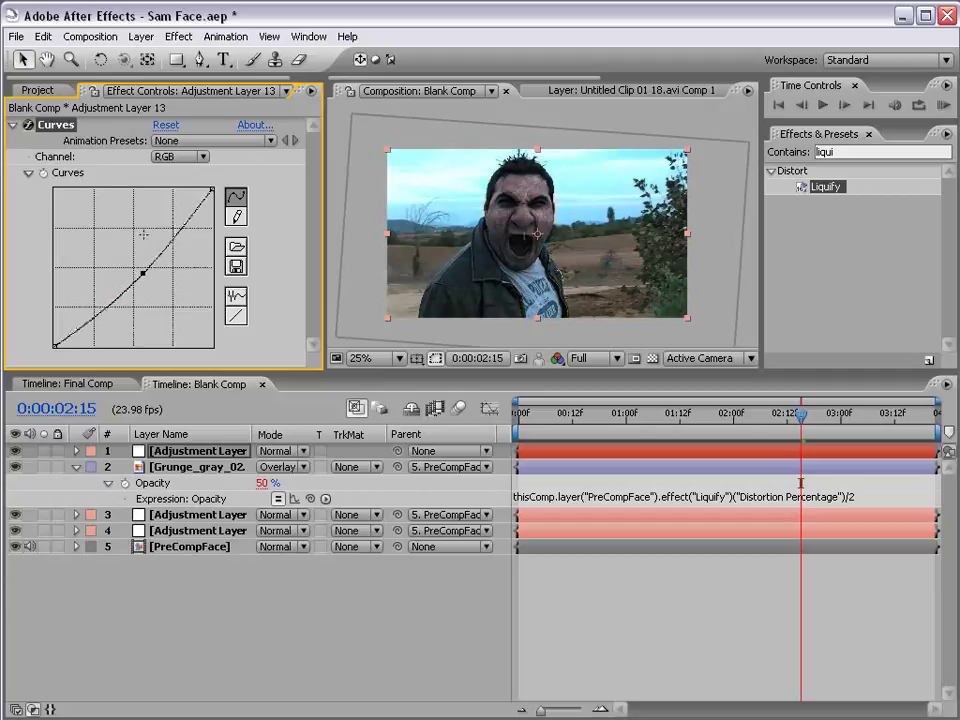
pyautogui.press('Delete')
# Step: Search the effects and presets for "green" and apply the FMP_GreenEasy preset to the new adjustment layer
pyautogui.click(850, 152)
pyautogui.write('green')
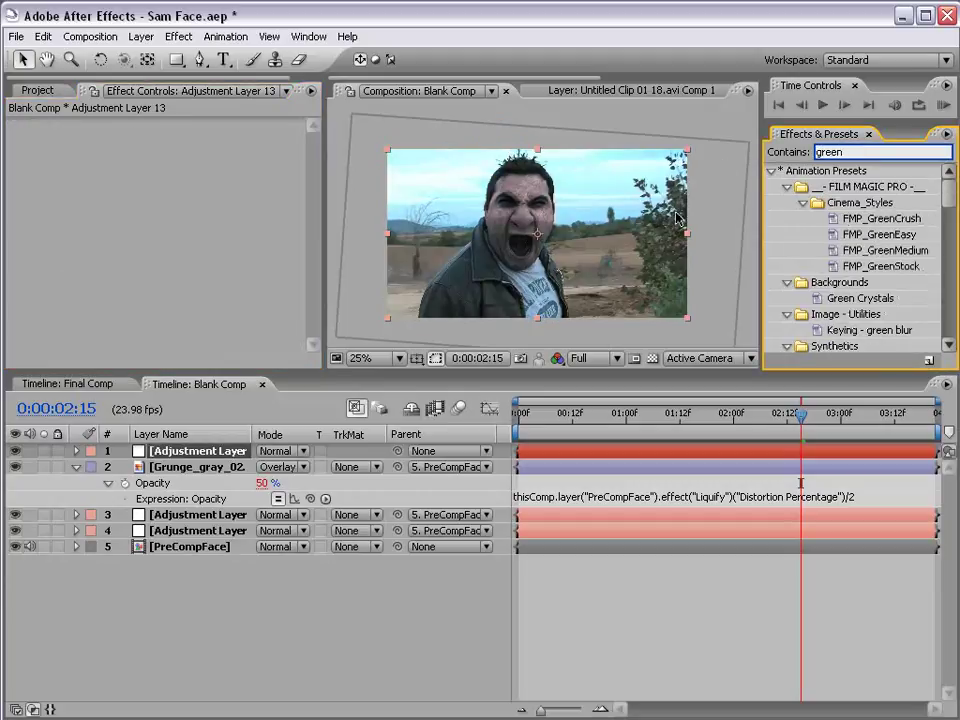
pyautogui.moveTo(866, 234); pyautogui.dragTo(553, 448)
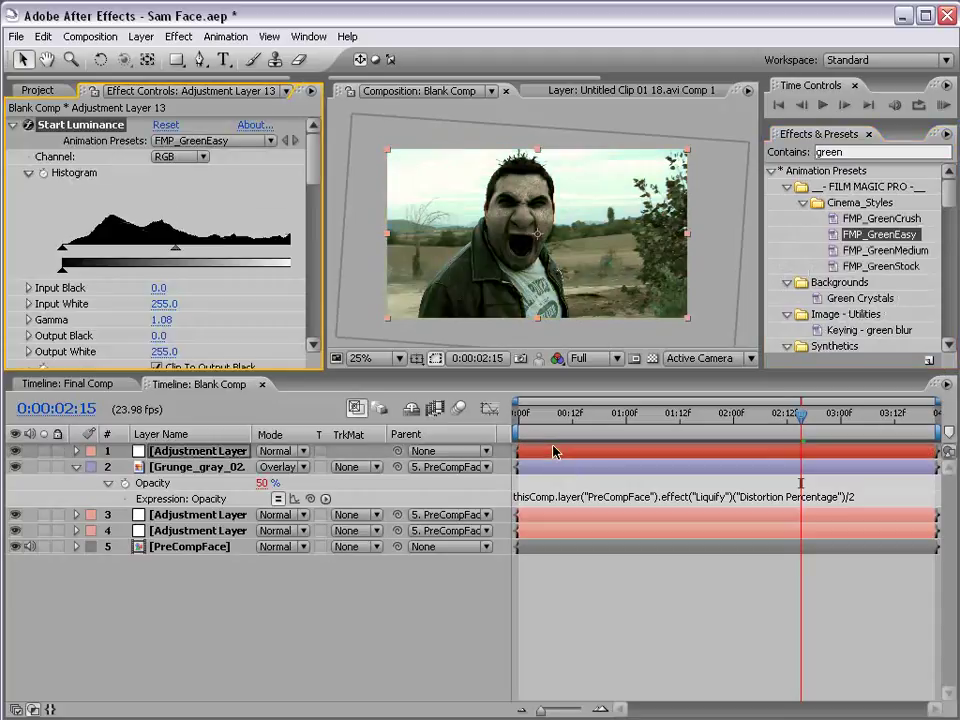
pyautogui.scroll(1, 556, 277)
pyautogui.scroll(-1, 389, 240)
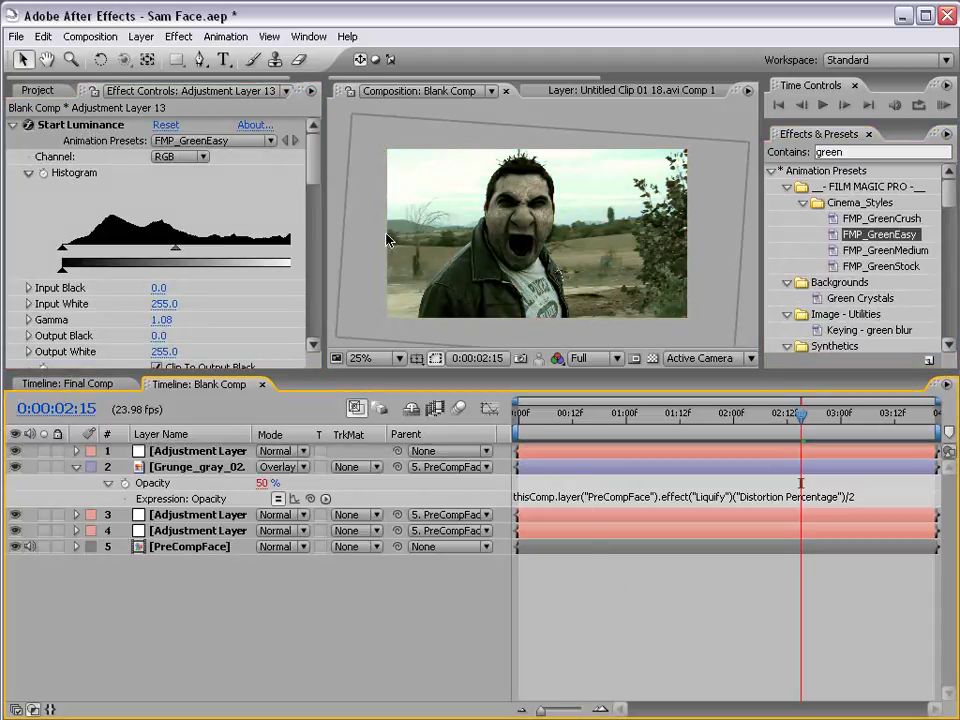
# Step: Collapse the preset's effects and adjust End Luminance to a Gamma of 0.75 and an Input Black of 28
pyautogui.click(13, 125)
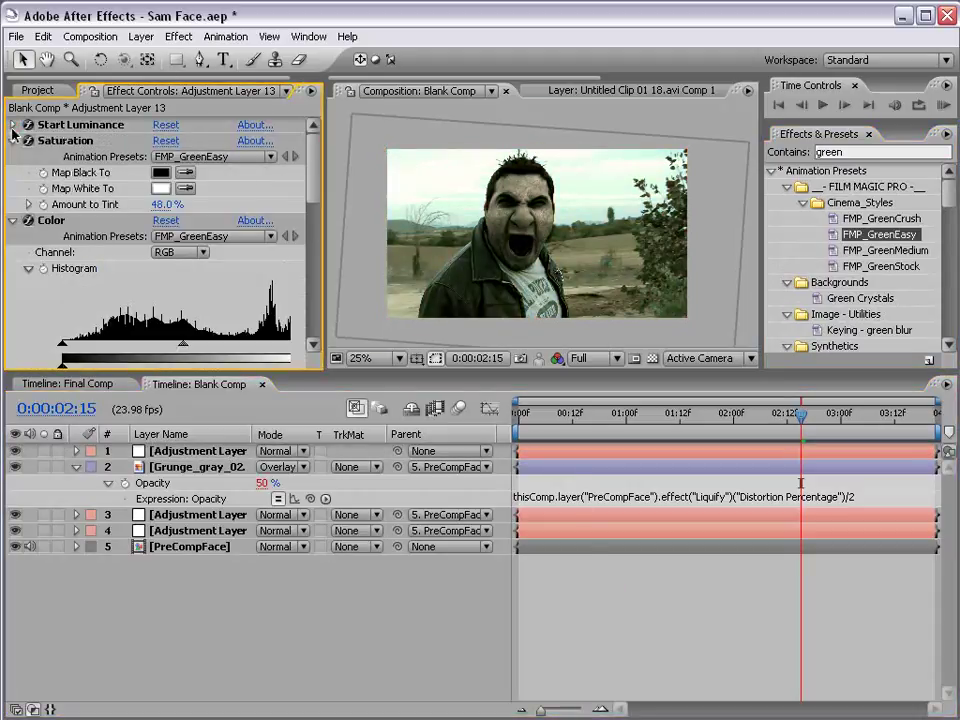
pyautogui.keyDown('ctrl'); pyautogui.click(13, 141); pyautogui.keyUp('ctrl')
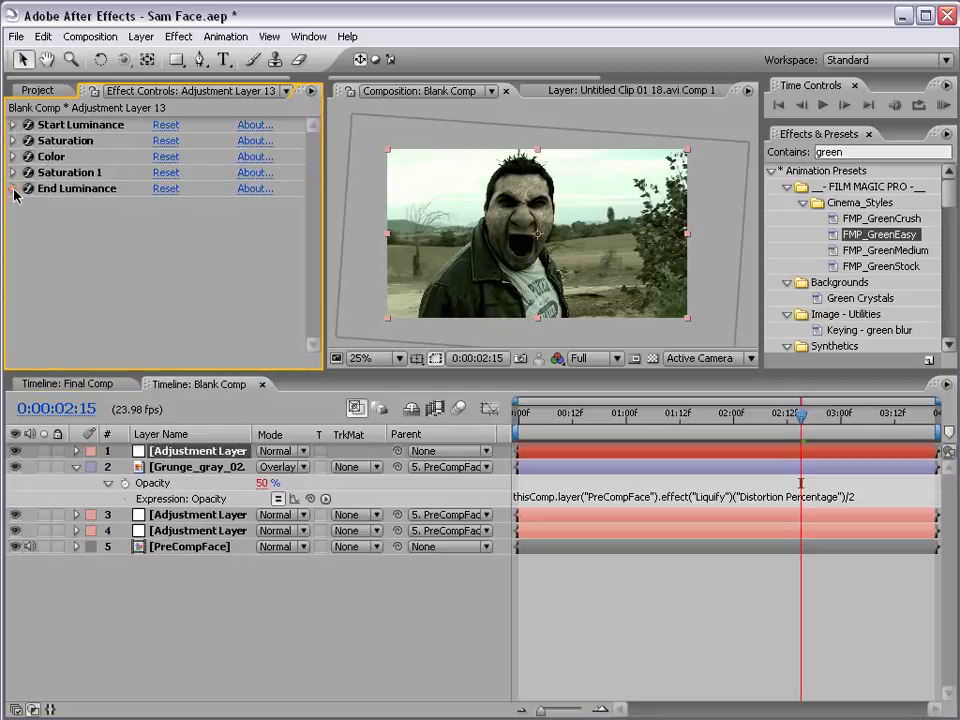
pyautogui.click(13, 189)
pyautogui.moveTo(193, 248); pyautogui.dragTo(209, 250)
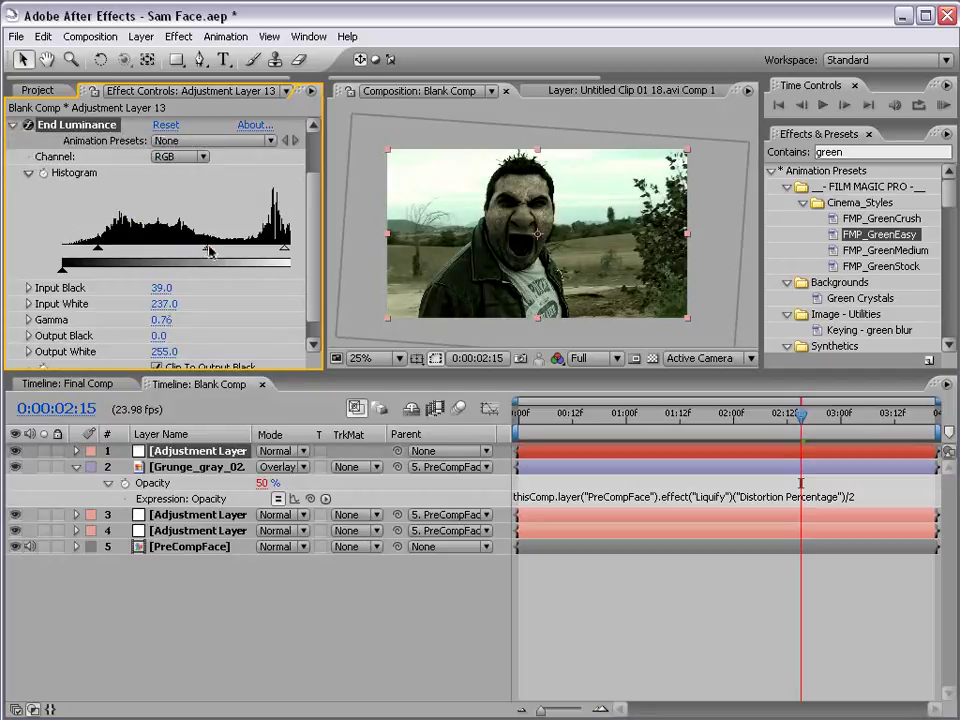
pyautogui.moveTo(99, 251); pyautogui.dragTo(89, 251)
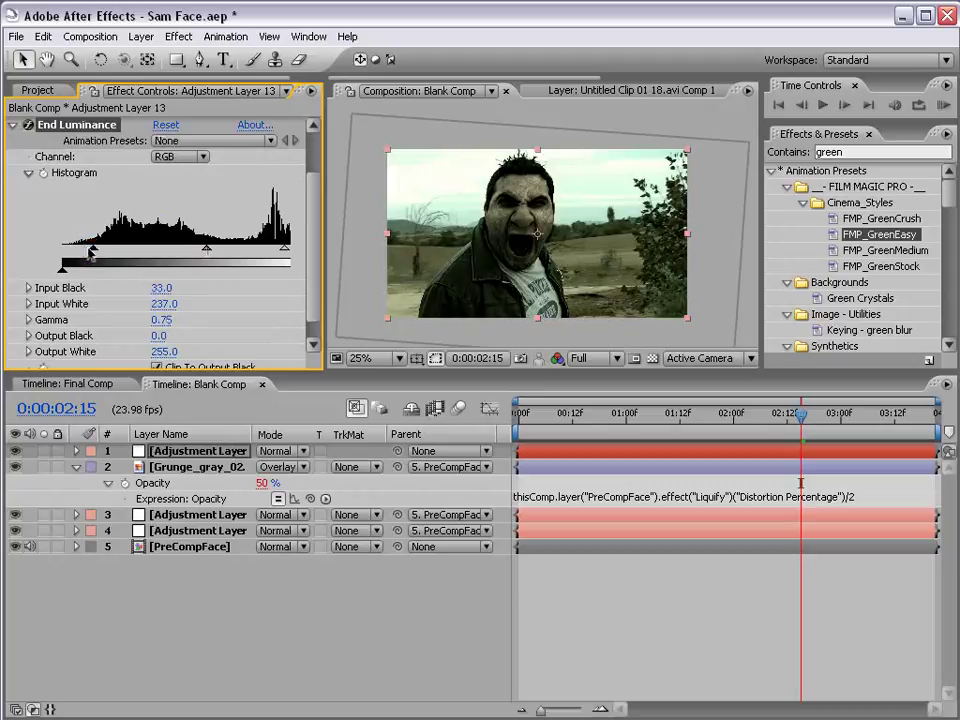
# Step: Scrub the graded Blank Comp to 0:00:01:05 and examine the distorted face in the composition view
pyautogui.moveTo(583, 416); pyautogui.dragTo(644, 418)
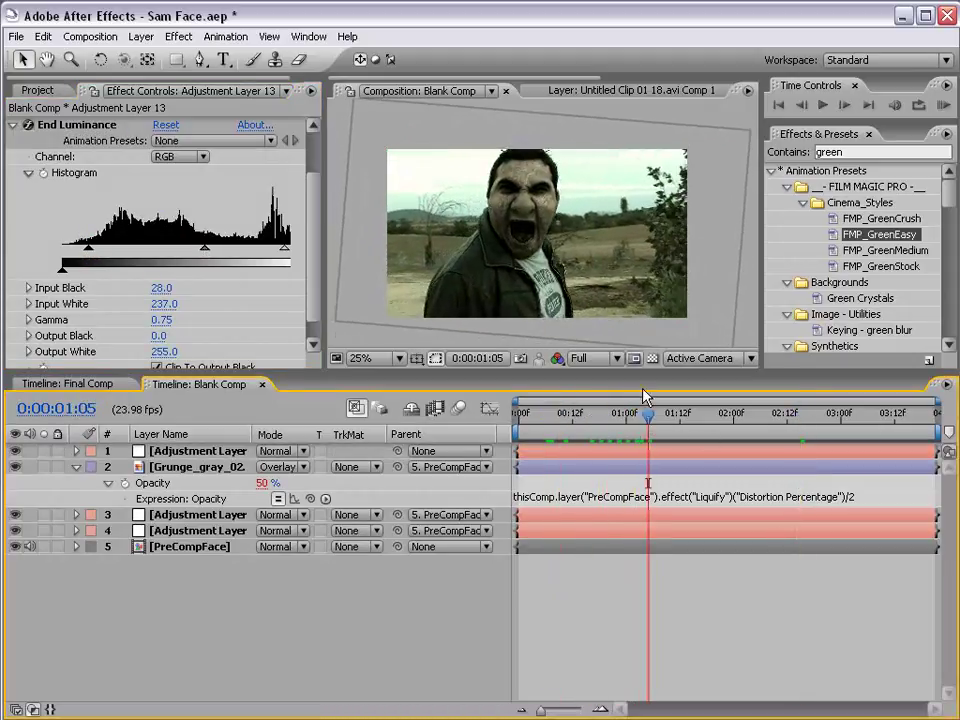
pyautogui.press('`')
pyautogui.press('`')
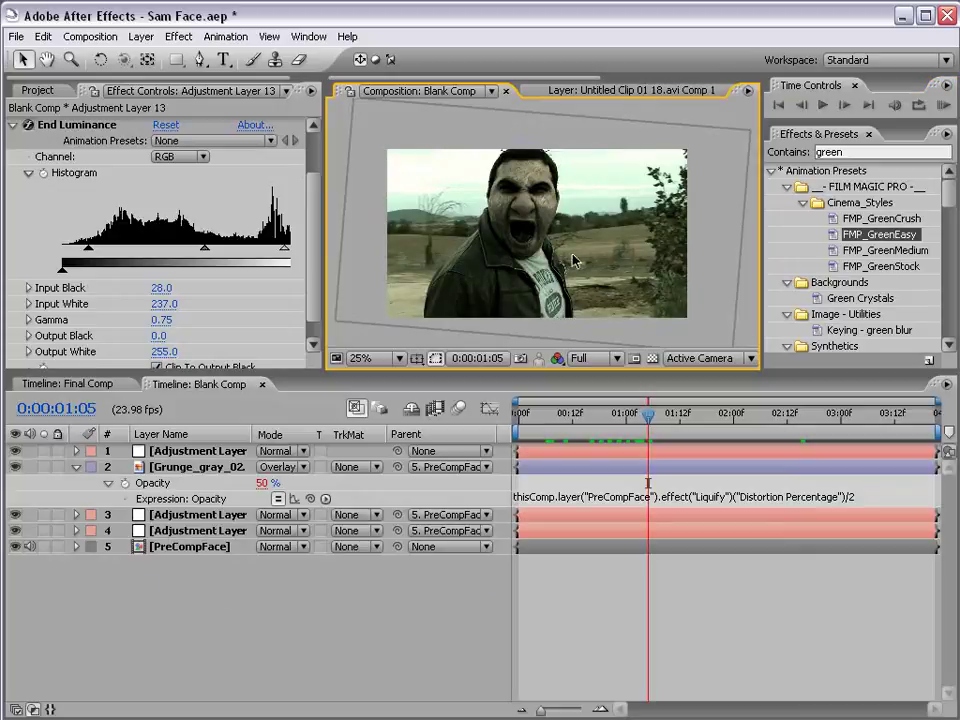
# Step: Reconstruct part of PreCompFace's distorted face with Liquify's Reconstruction tool at Brush Size 88 and Pressure 78, and check it up to 0:00:01:09
pyautogui.click(173, 548)
pyautogui.press('.')
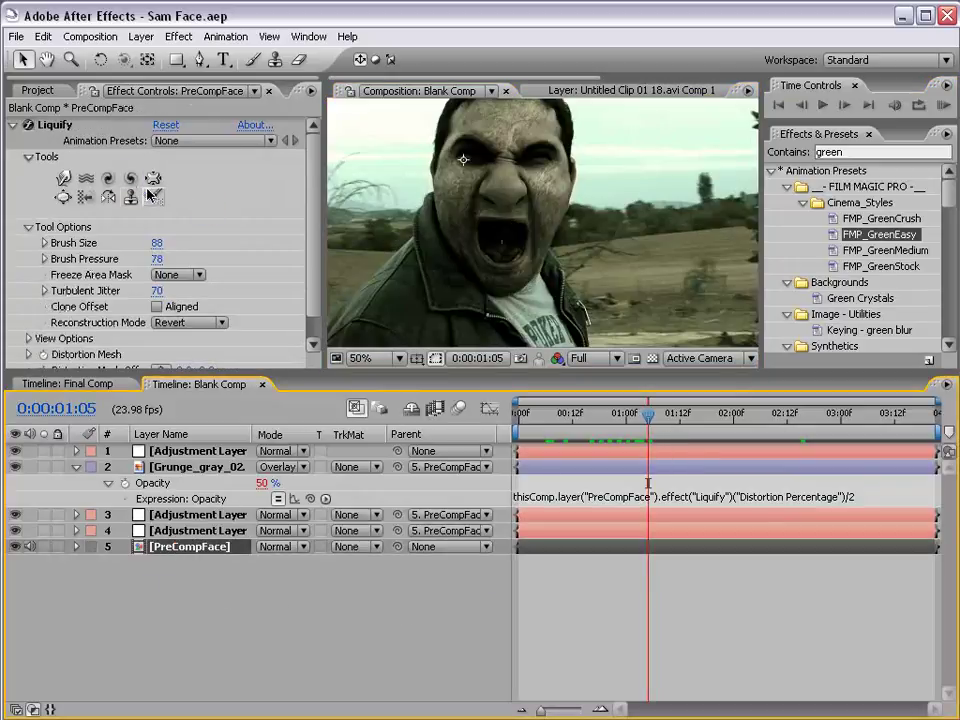
pyautogui.click(152, 196)
pyautogui.moveTo(536, 246)
pyautogui.mouseDown()
pyautogui.moveTo(508, 287)
pyautogui.moveTo(472, 170)
pyautogui.moveTo(547, 235)
pyautogui.moveTo(507, 255)
pyautogui.moveTo(485, 224)
pyautogui.moveTo(453, 240)
pyautogui.moveTo(496, 300)
pyautogui.moveTo(541, 279)
pyautogui.moveTo(570, 220)
pyautogui.moveTo(544, 183)
pyautogui.moveTo(514, 175)
pyautogui.moveTo(467, 205)
pyautogui.moveTo(479, 260)
pyautogui.moveTo(529, 255)
pyautogui.moveTo(538, 192)
pyautogui.moveTo(524, 172)
pyautogui.moveTo(485, 163)
pyautogui.mouseUp()
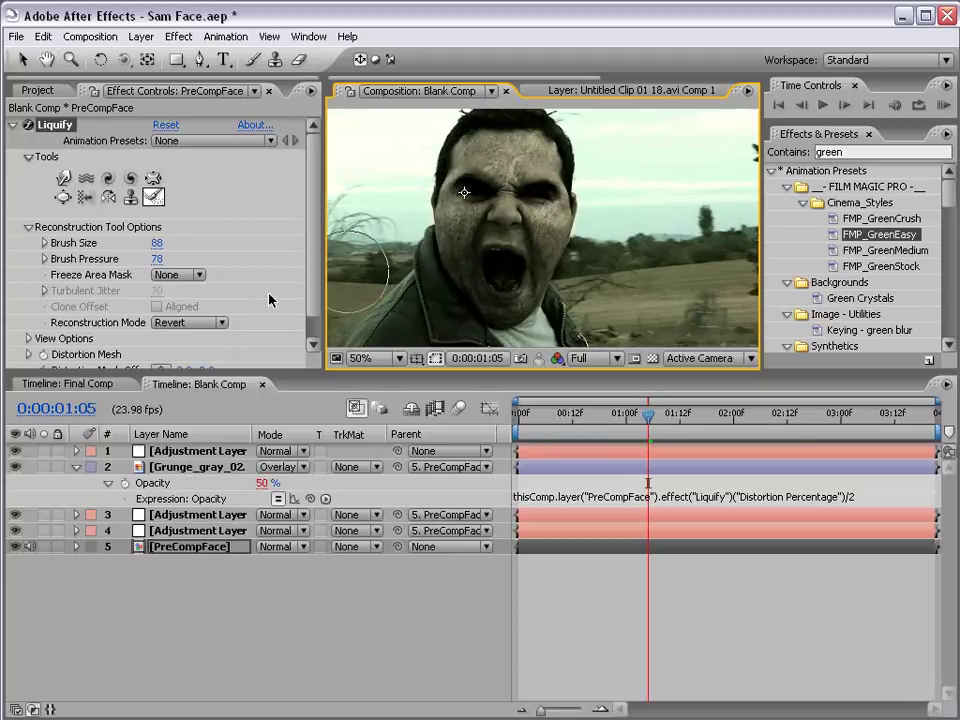
pyautogui.moveTo(610, 414)
pyautogui.mouseDown()
pyautogui.moveTo(594, 414)
pyautogui.moveTo(666, 420)
pyautogui.mouseUp()
pyautogui.press('v')
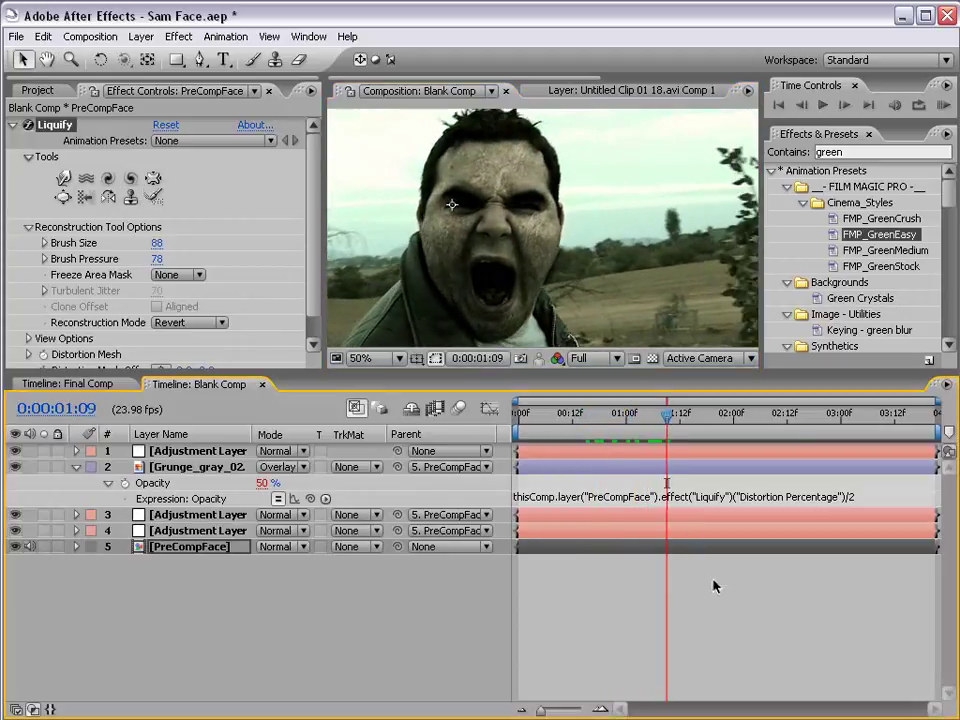
# Step: Shrink the nose on PreCompFace with Liquify's Pucker tool at Brush Size 88 and Pressure 78, and scrub back to 0:00:01:03 to check it
pyautogui.press('h')
pyautogui.moveTo(512, 283); pyautogui.dragTo(514, 253)
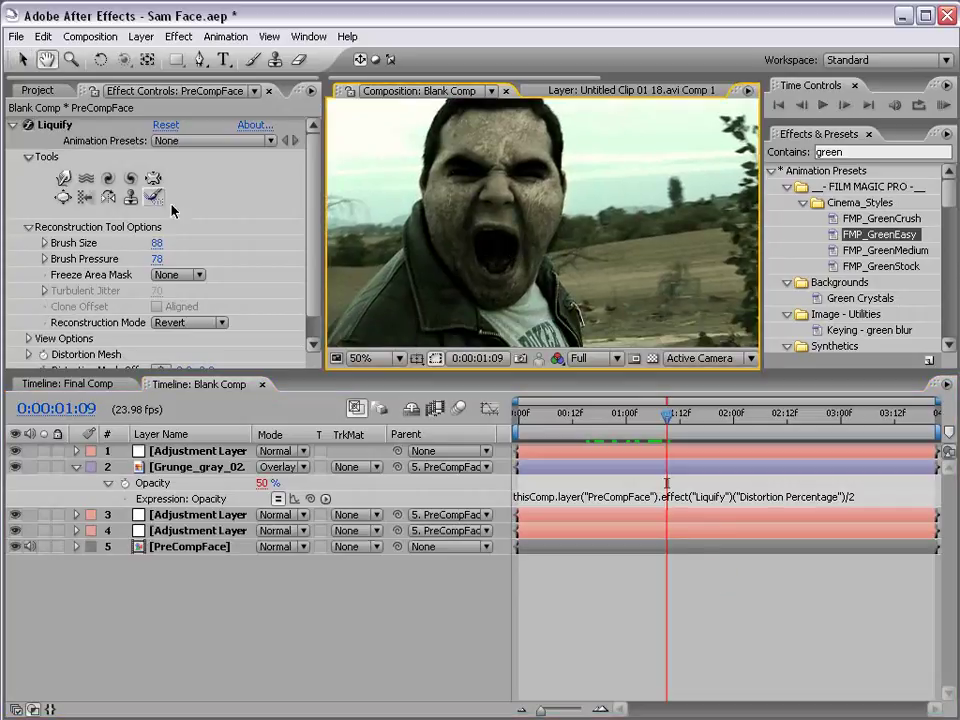
pyautogui.click(153, 178)
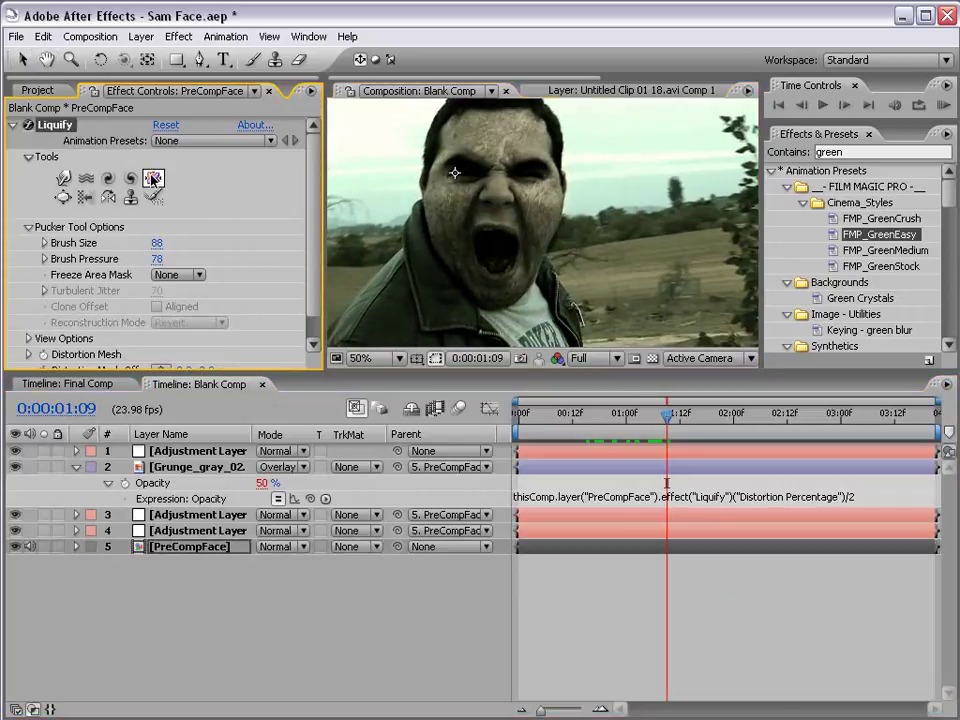
pyautogui.click(500, 195)
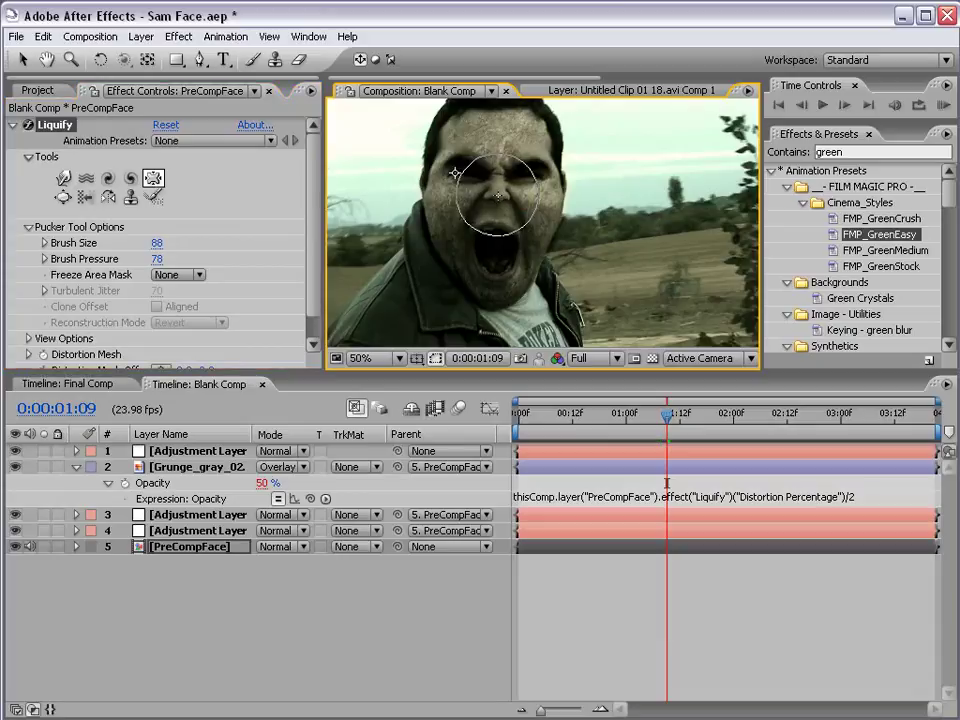
pyautogui.scroll(1, 498, 218)
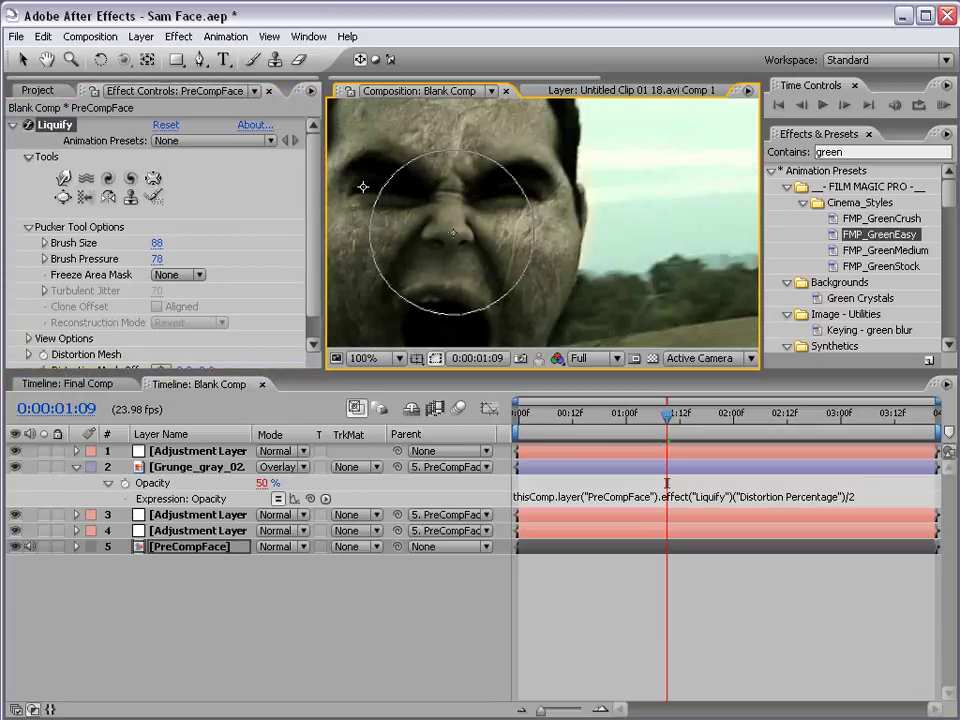
pyautogui.moveTo(474, 245); pyautogui.dragTo(529, 194)
pyautogui.click(626, 548)
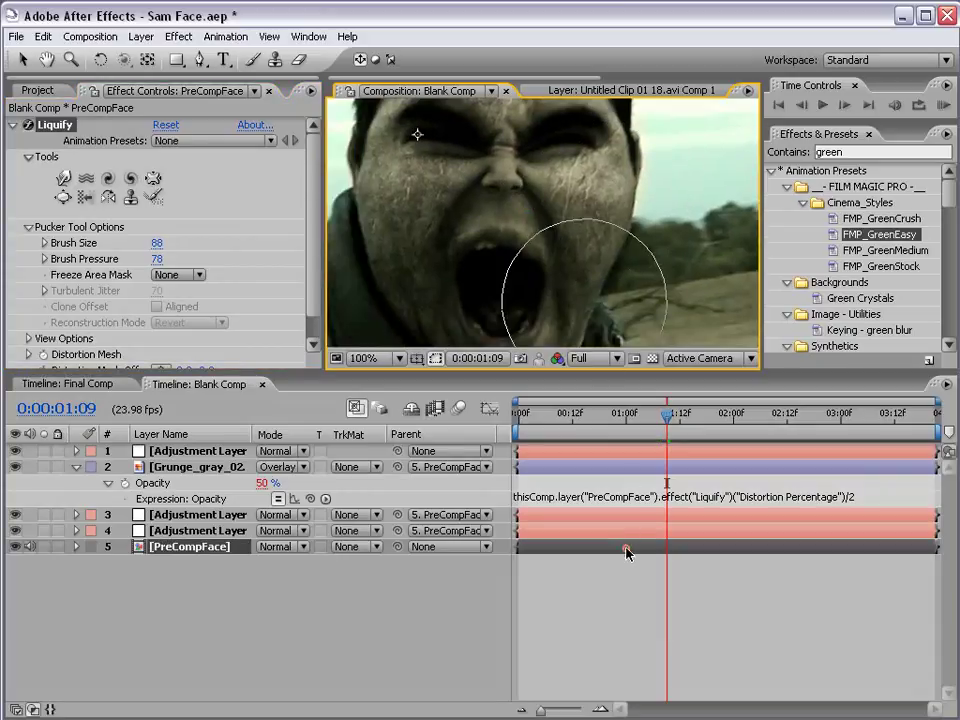
pyautogui.scroll(-1, 606, 270)
pyautogui.moveTo(667, 418); pyautogui.dragTo(640, 428)
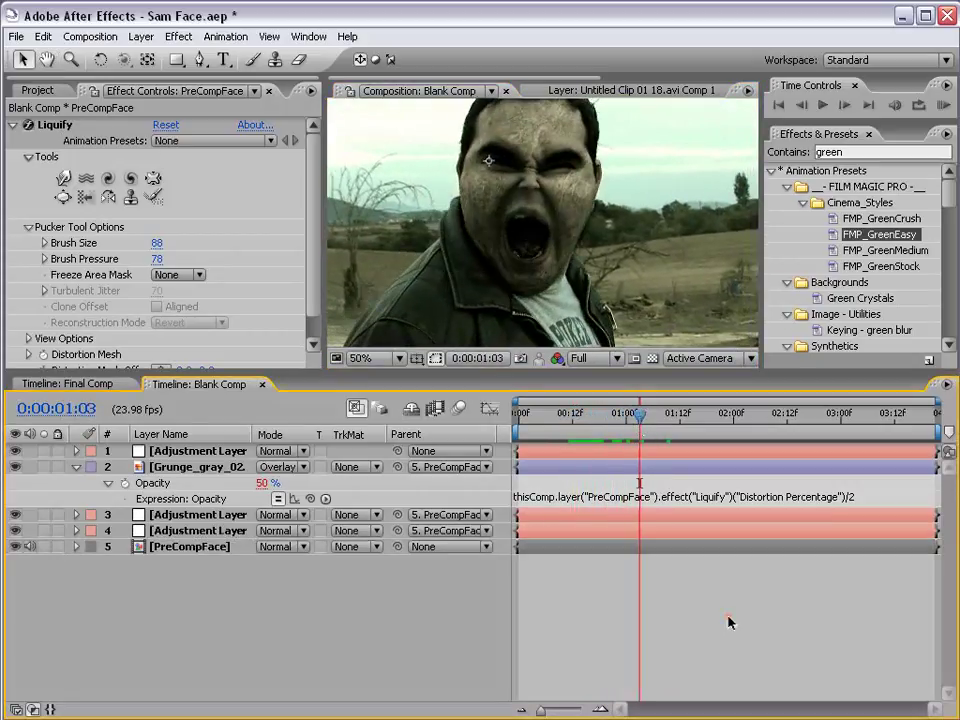
# Step: Play a RAM preview of Blank Comp at 50% zoom and examine the face in the maximized composition view
pyautogui.press('space')
pyautogui.scroll(-1, 572, 208)
pyautogui.moveTo(593, 216); pyautogui.dragTo(591, 231)
pyautogui.scroll(1, 591, 231)
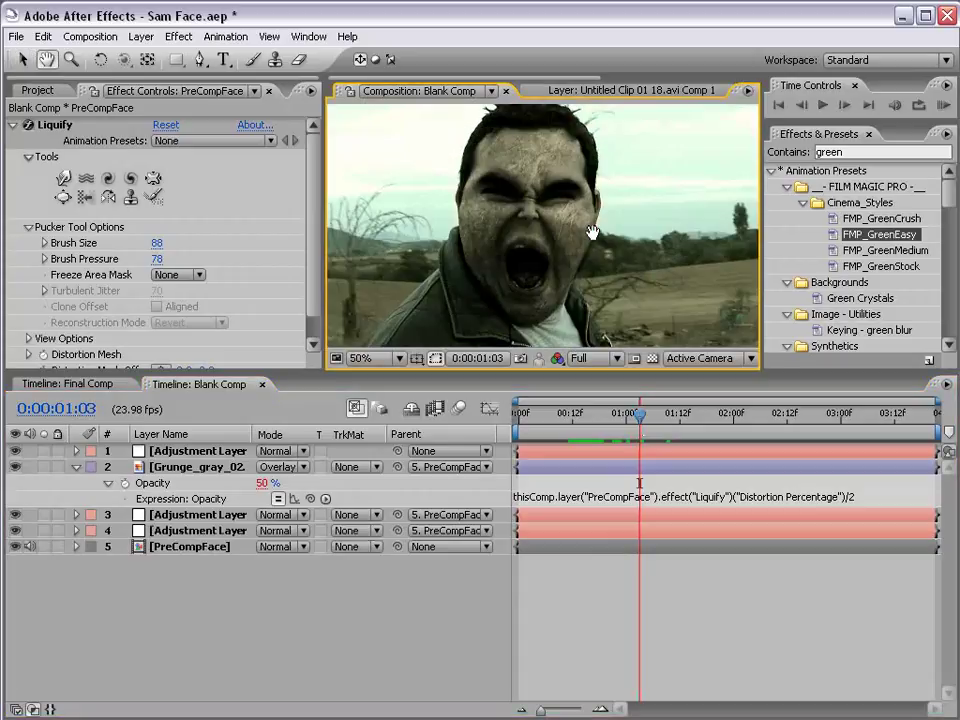
pyautogui.press('KP_0')
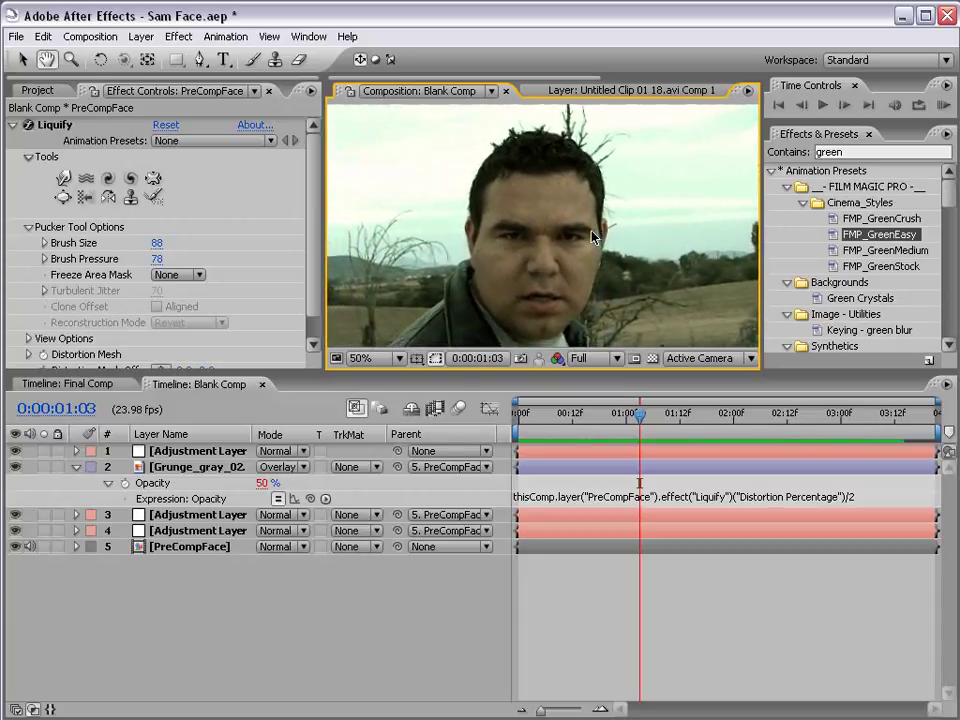
pyautogui.press('space')
pyautogui.press('`')
pyautogui.scroll(-2, 566, 319)
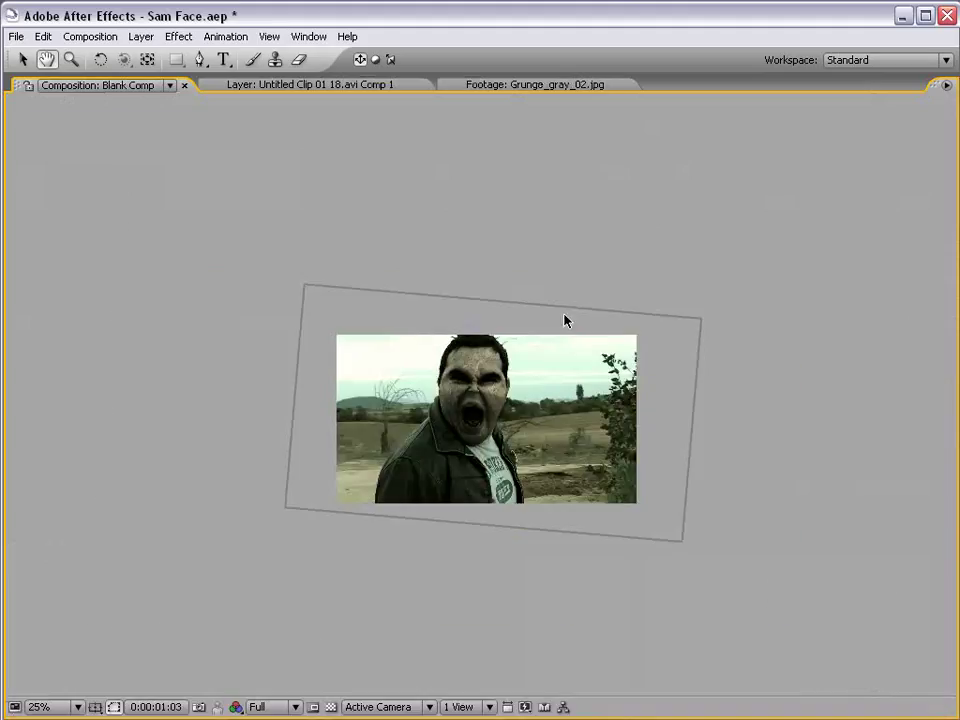
pyautogui.moveTo(523, 390); pyautogui.dragTo(526, 381)
pyautogui.press('.')
pyautogui.press('space')
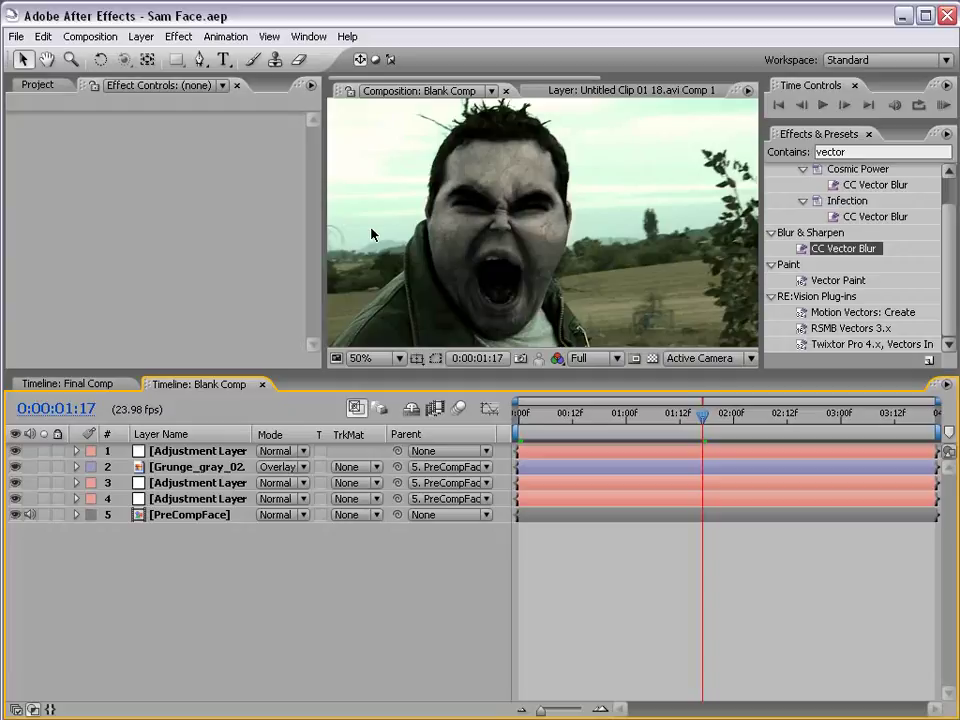
# Step: Paste the Glasses layer into Blank Comp, parent it to PreCompFace at the first frame, make it visible and scrub to 0:00:01:19
pyautogui.hotkey('ctrl', 'v')
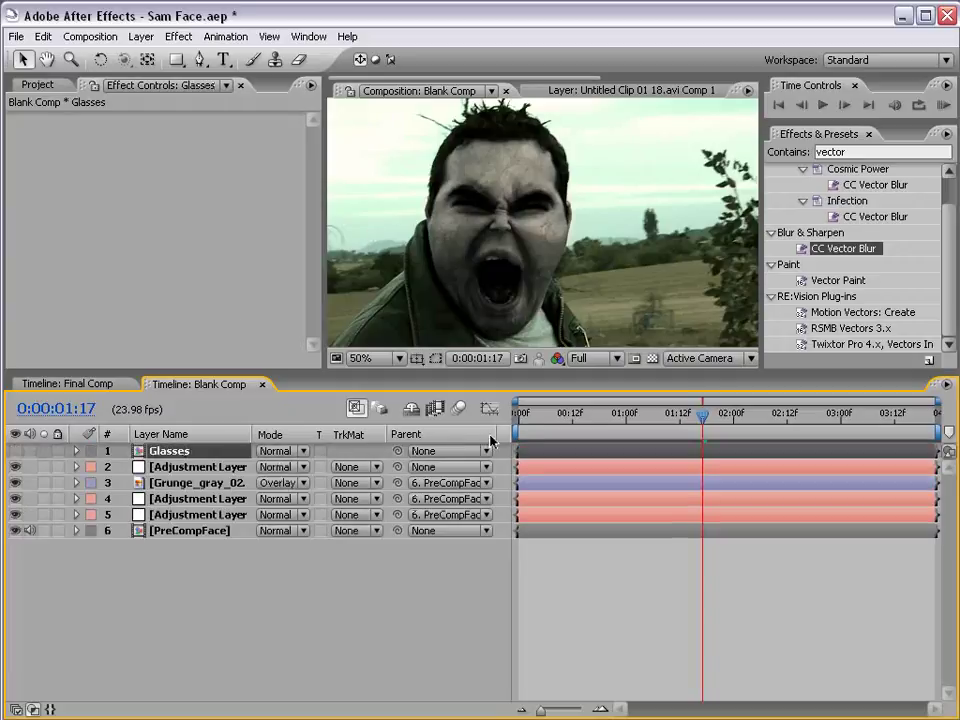
pyautogui.press('Home')
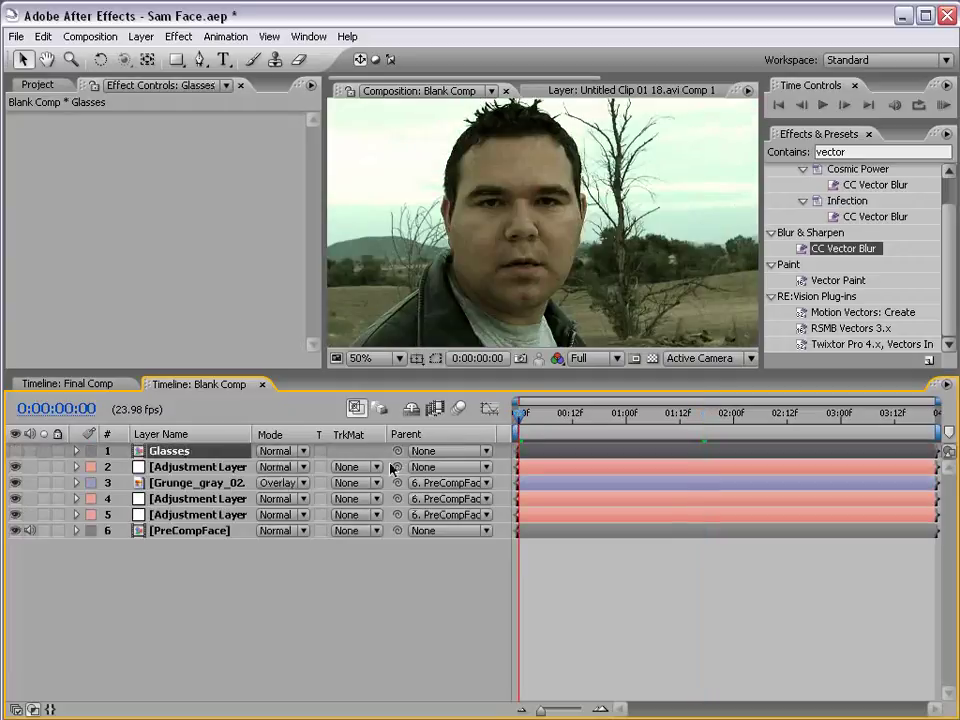
pyautogui.moveTo(397, 451); pyautogui.dragTo(200, 530)
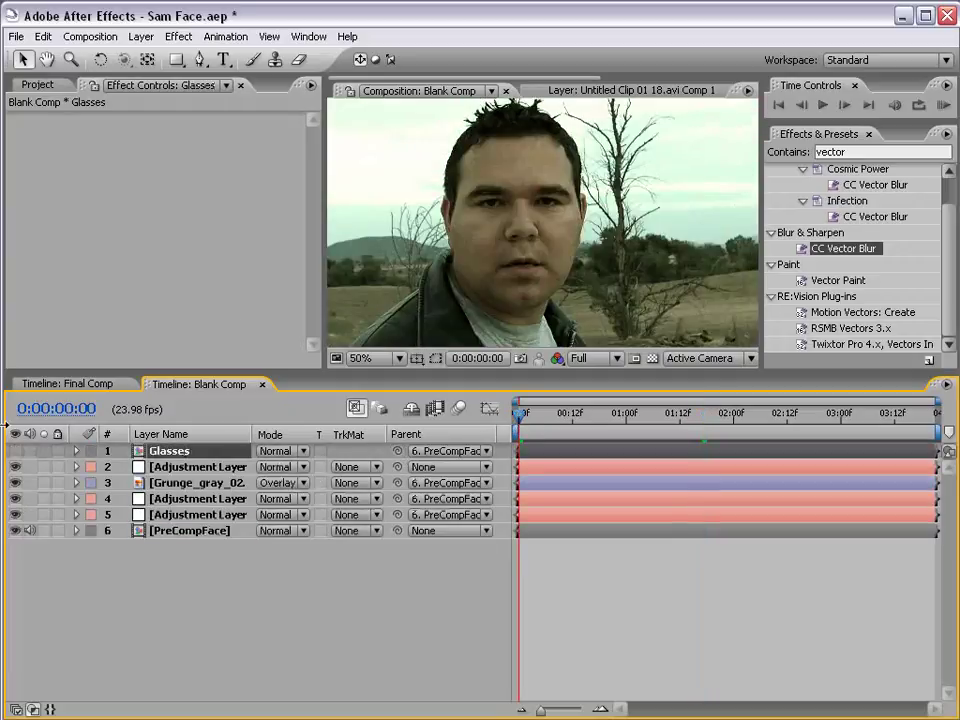
pyautogui.click(17, 451)
pyautogui.moveTo(594, 419); pyautogui.dragTo(711, 421)
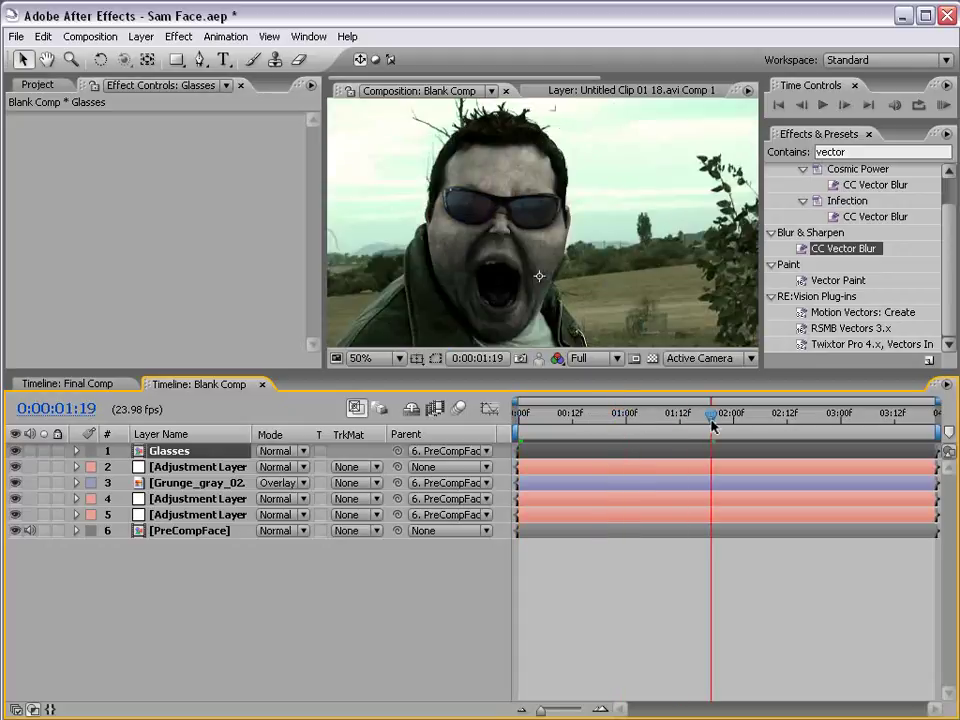
# Step: Examine how the glasses follow the distorted face up to 0:00:02:05, in the whole frame and close up
pyautogui.click(630, 569)
pyautogui.press('h')
pyautogui.moveTo(588, 299); pyautogui.dragTo(605, 276)
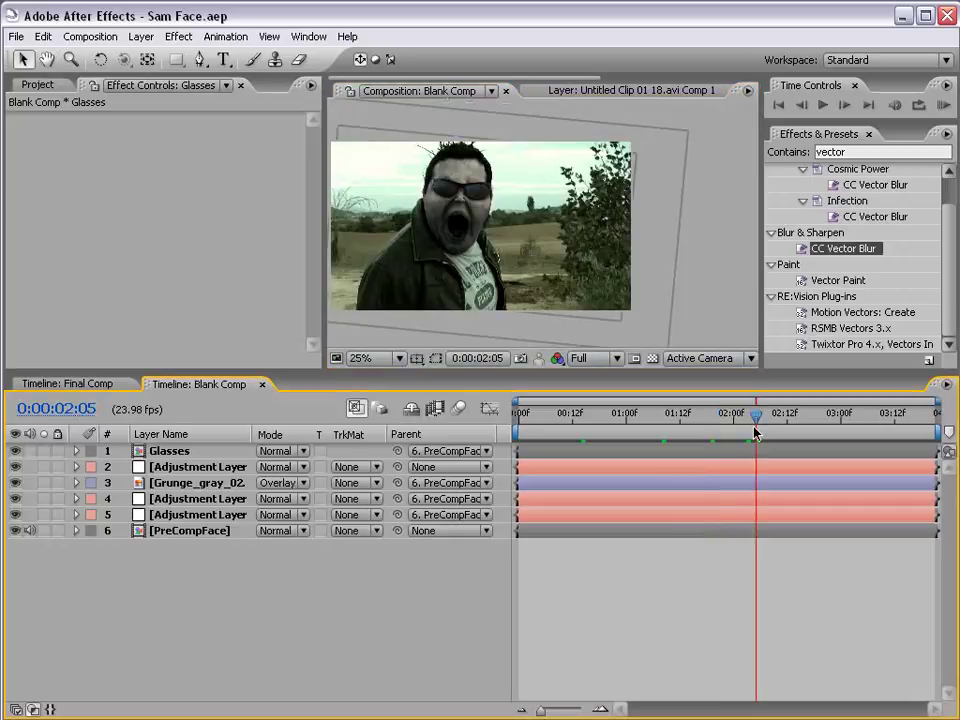
pyautogui.press('space')
pyautogui.scroll(1, 553, 289)
pyautogui.moveTo(414, 271); pyautogui.dragTo(544, 287)
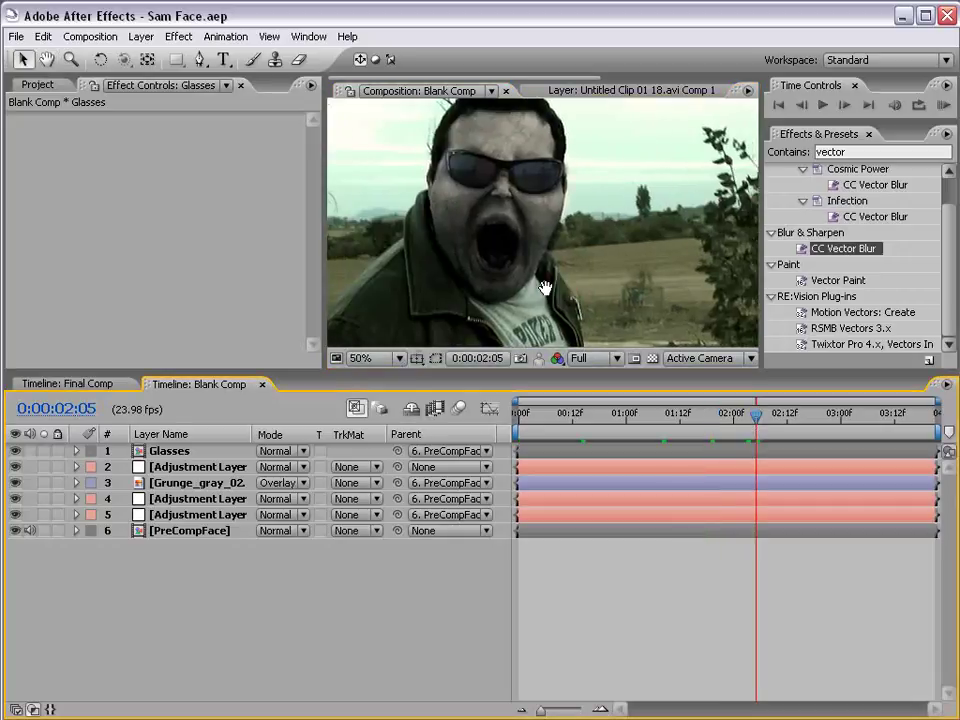
pyautogui.click(601, 576)
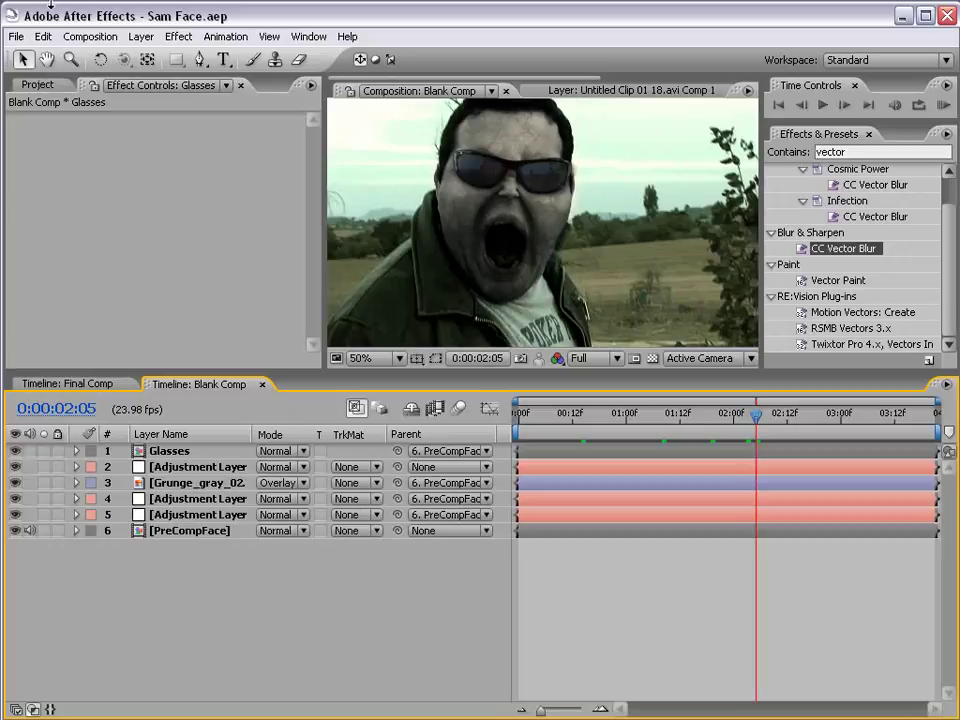
# Step: Collapse the Grungy_Textures folder in the project and look through the other Riot_Gear_FX folders
pyautogui.click(28, 85)
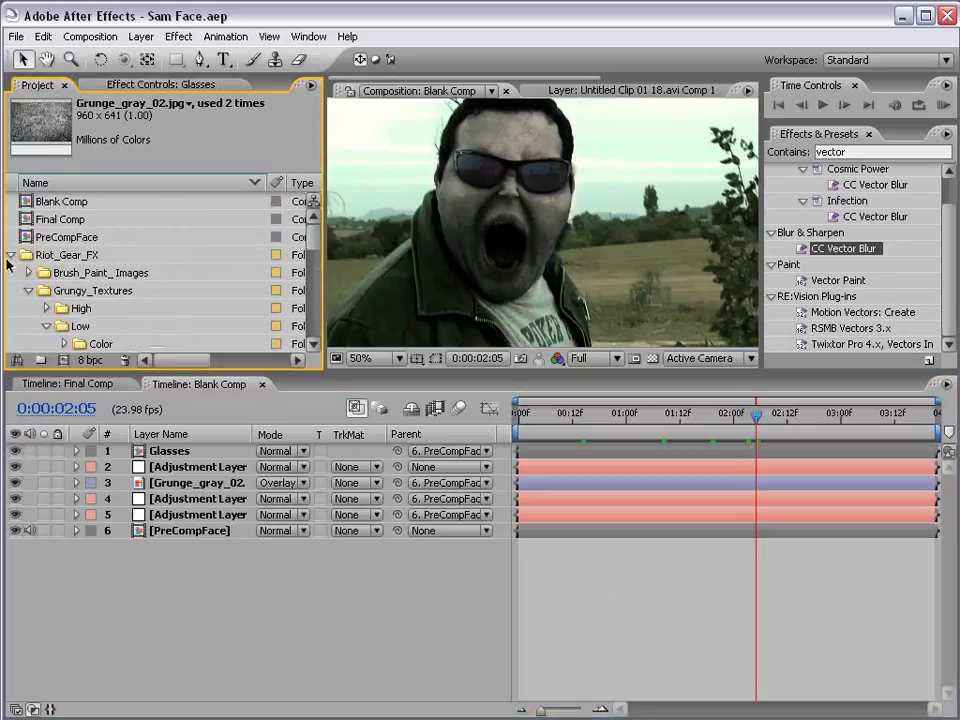
pyautogui.click(29, 291)
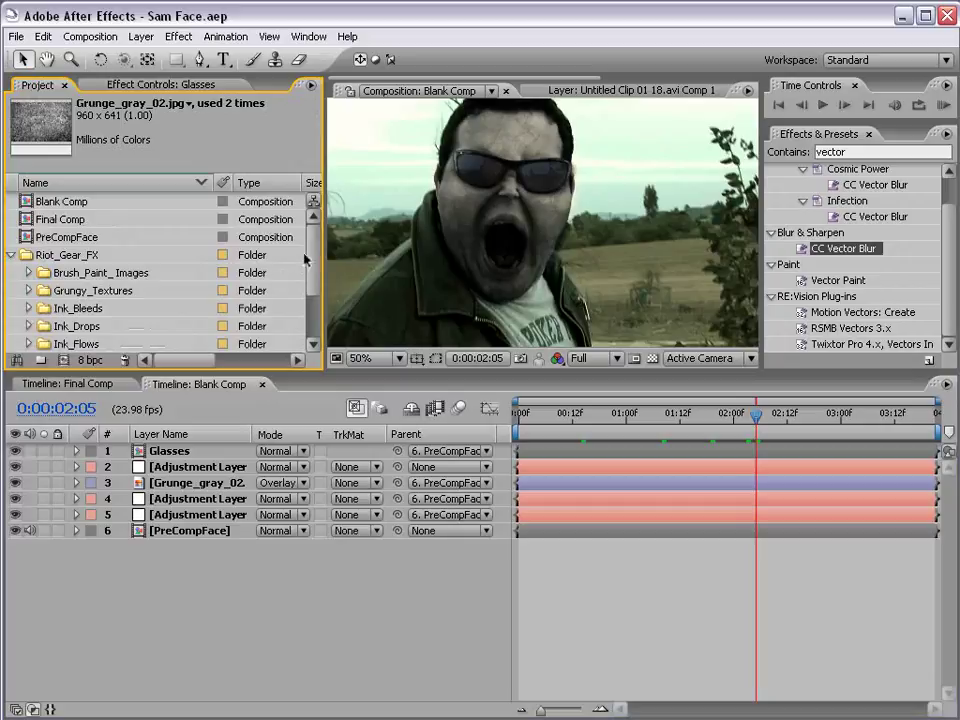
pyautogui.click(311, 295)
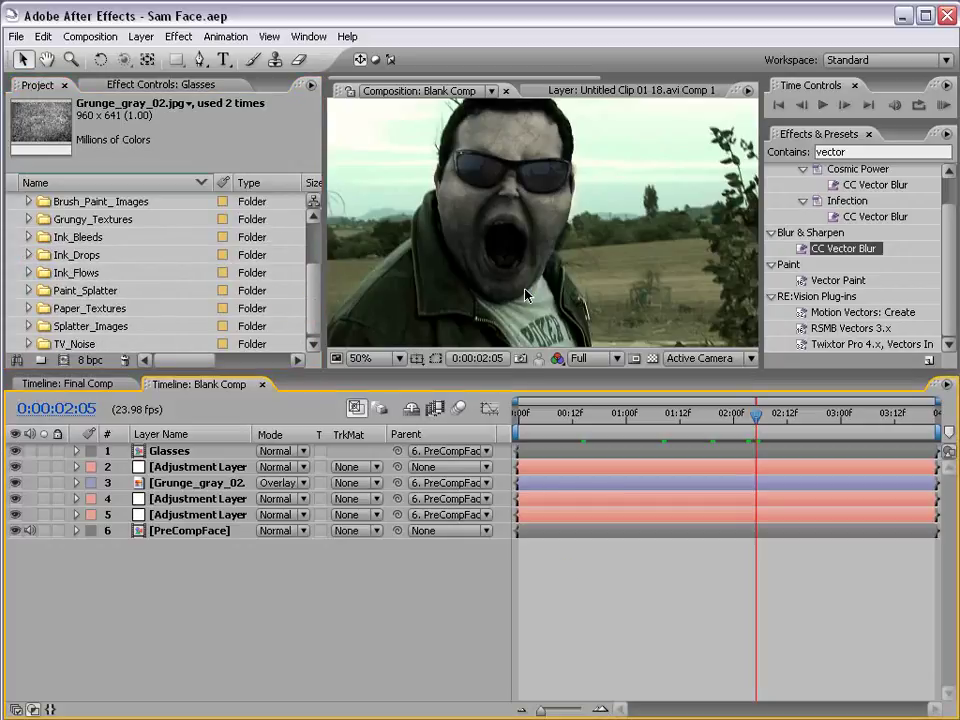